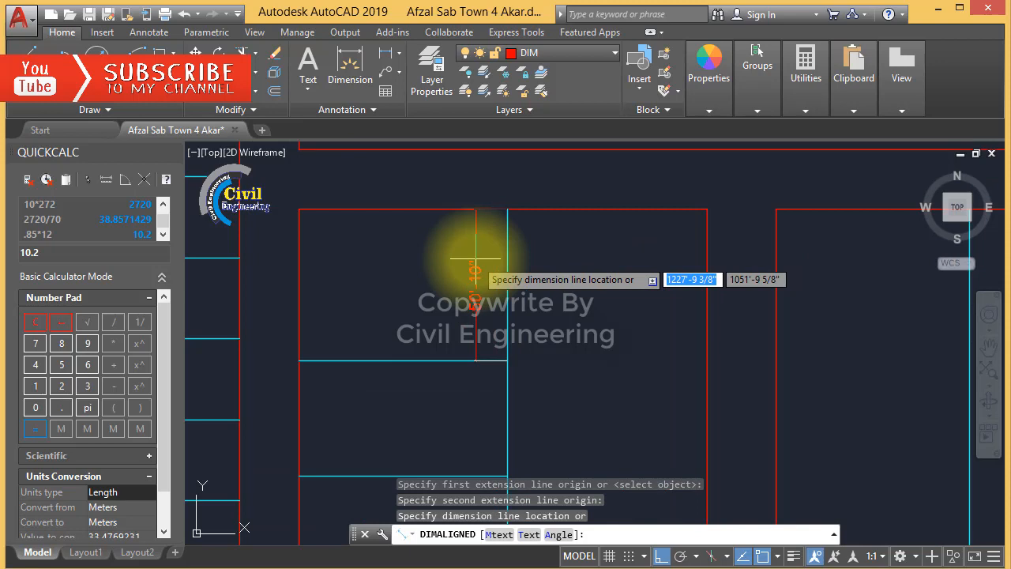
# Measure the width of the undivided strip beside the subdivided plots in the second block with an aligned dimension
pyautogui.press('Escape')
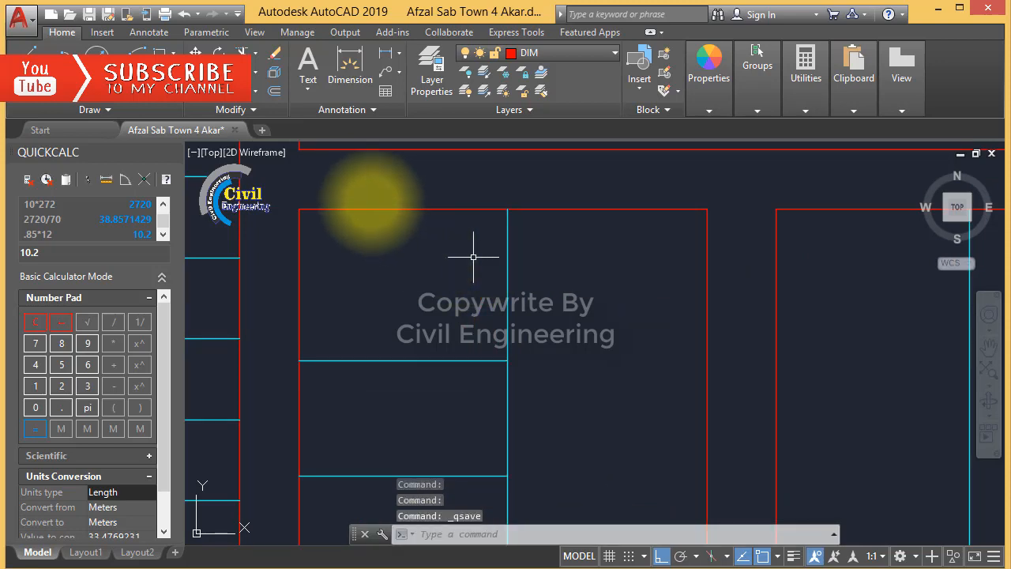
pyautogui.scroll(-4, 406, 271)
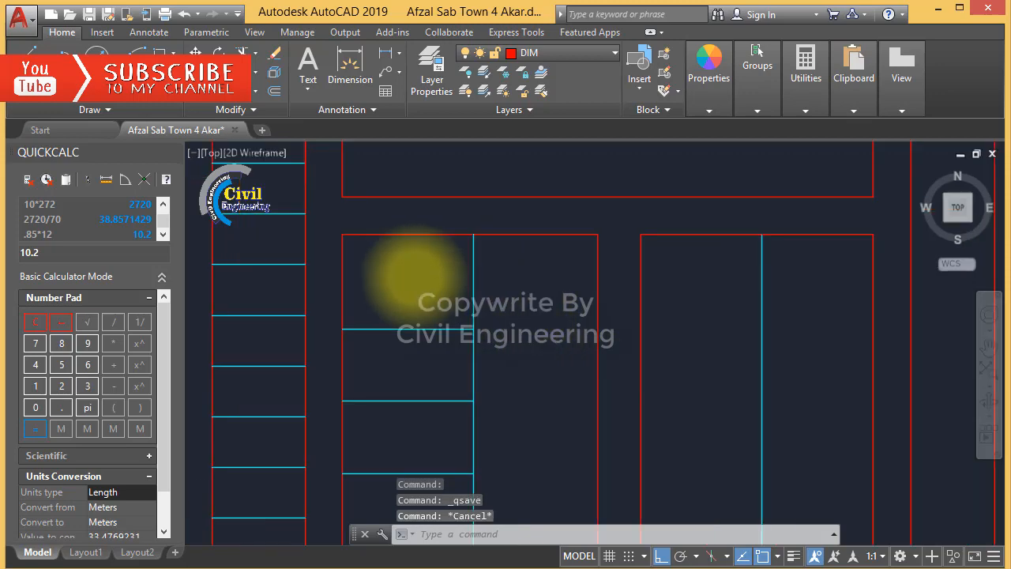
pyautogui.scroll(4, 442, 289)
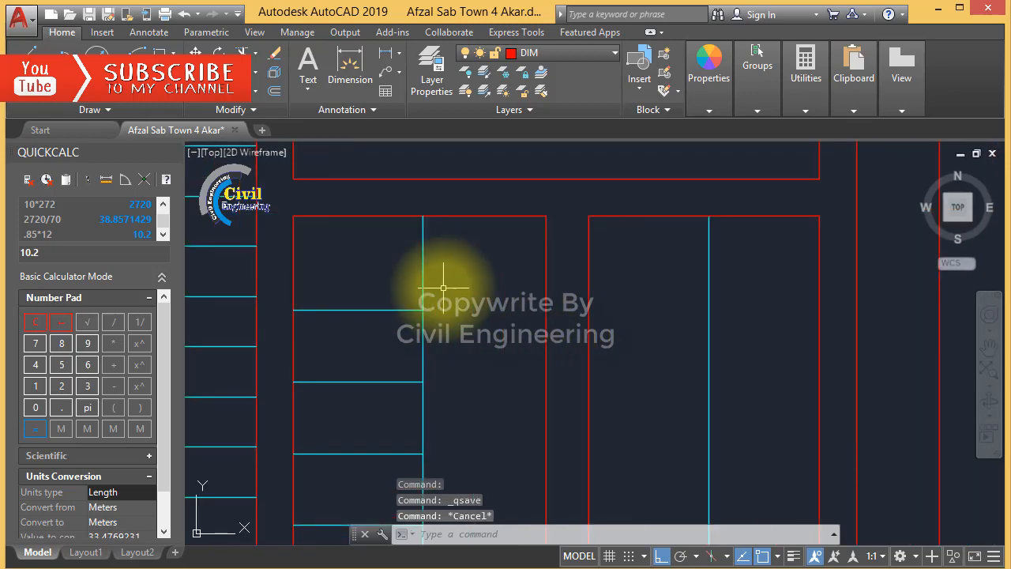
pyautogui.press('Escape')
pyautogui.scroll(-4, 440, 292)
pyautogui.scroll(4, 420, 314)
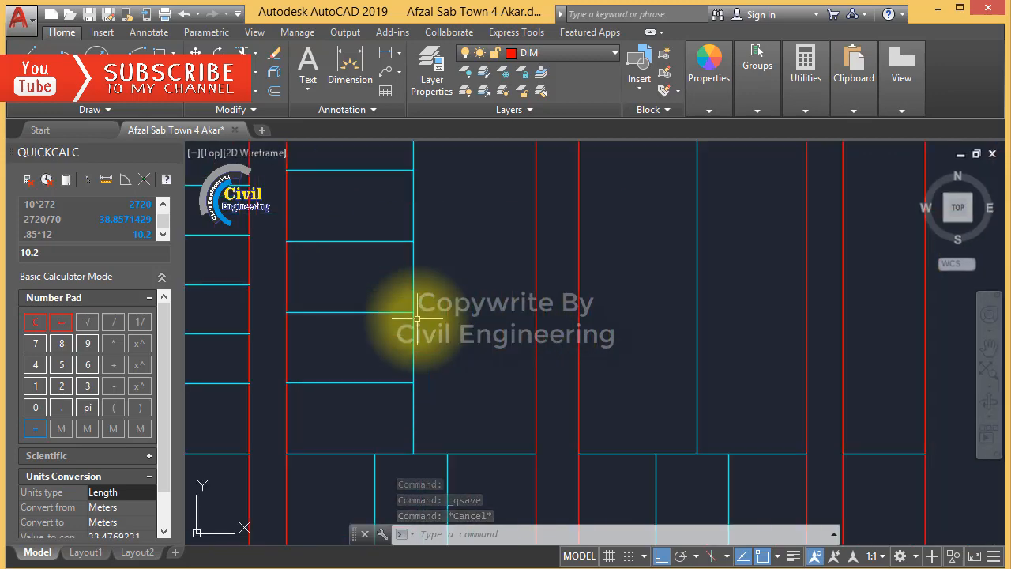
pyautogui.press('Escape')
pyautogui.write('dal')
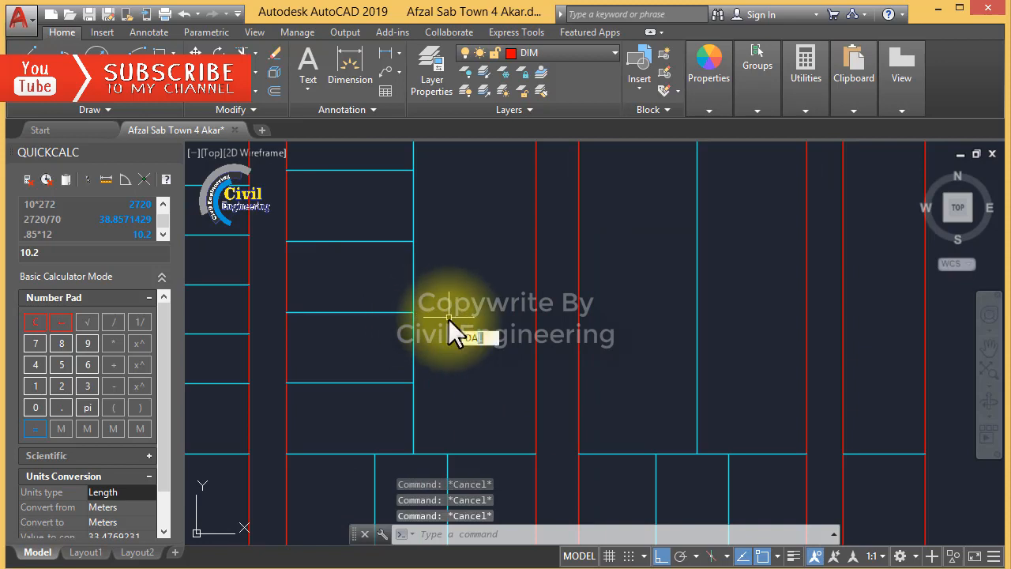
pyautogui.press('Return')
pyautogui.click(413, 454)
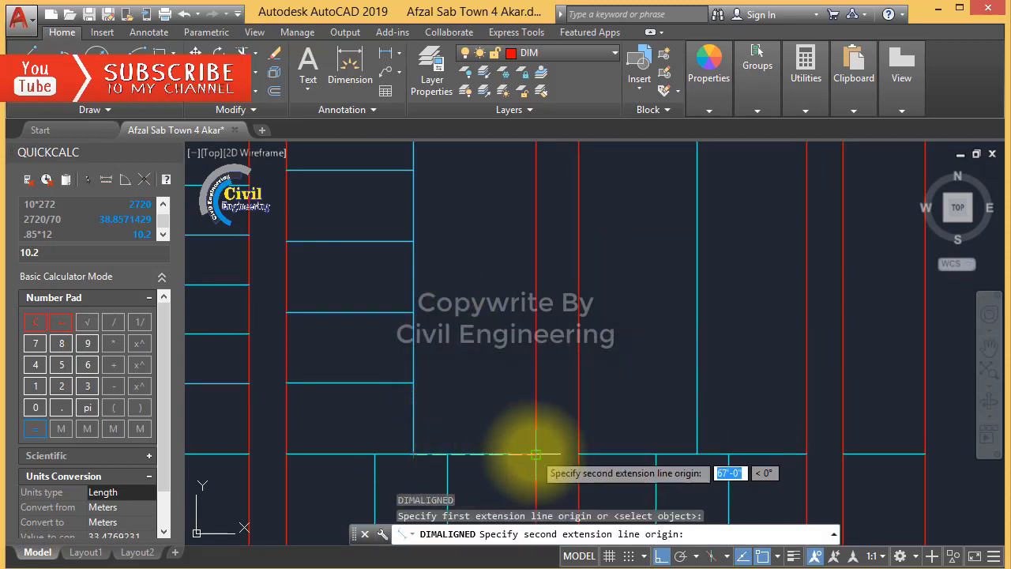
pyautogui.click(515, 437)
pyautogui.scroll(2, 514, 435)
pyautogui.press('Escape')
pyautogui.press('Escape')
pyautogui.press('Escape')
pyautogui.press('Escape')
pyautogui.scroll(-3, 512, 437)
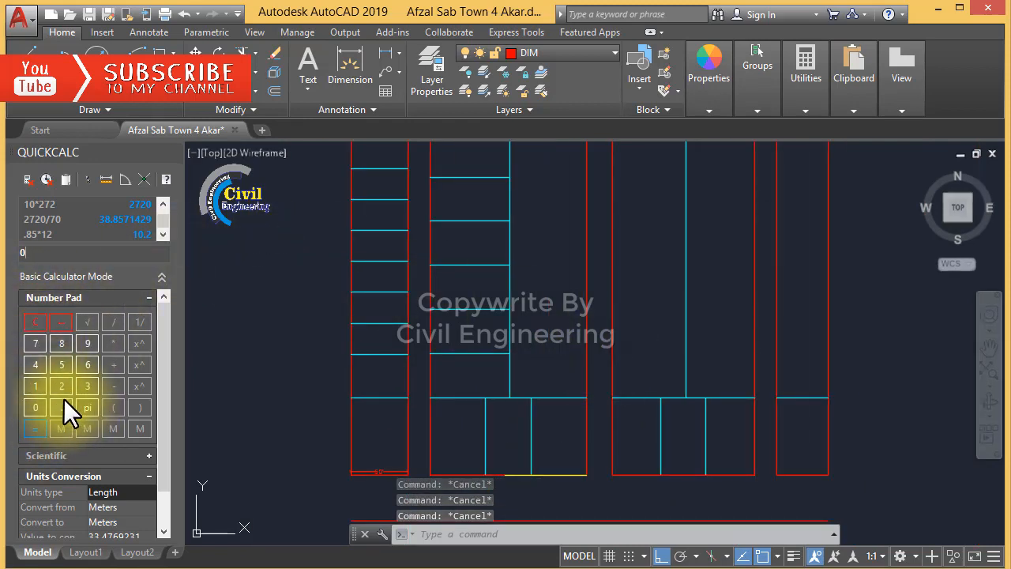
# Calculate 8*272 in the calculator to get the plot area
pyautogui.click(60, 343)
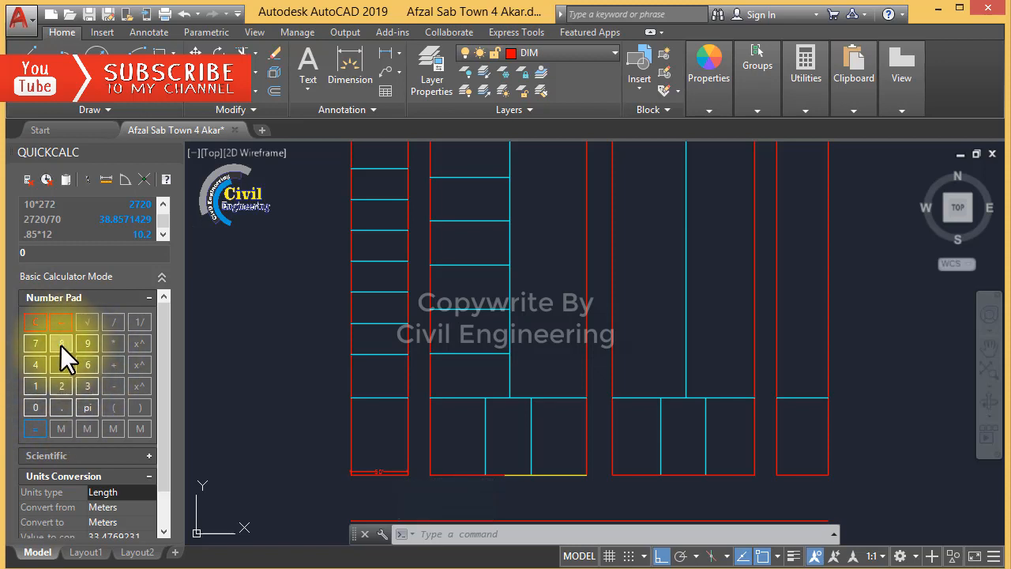
pyautogui.click(112, 341)
pyautogui.click(59, 384)
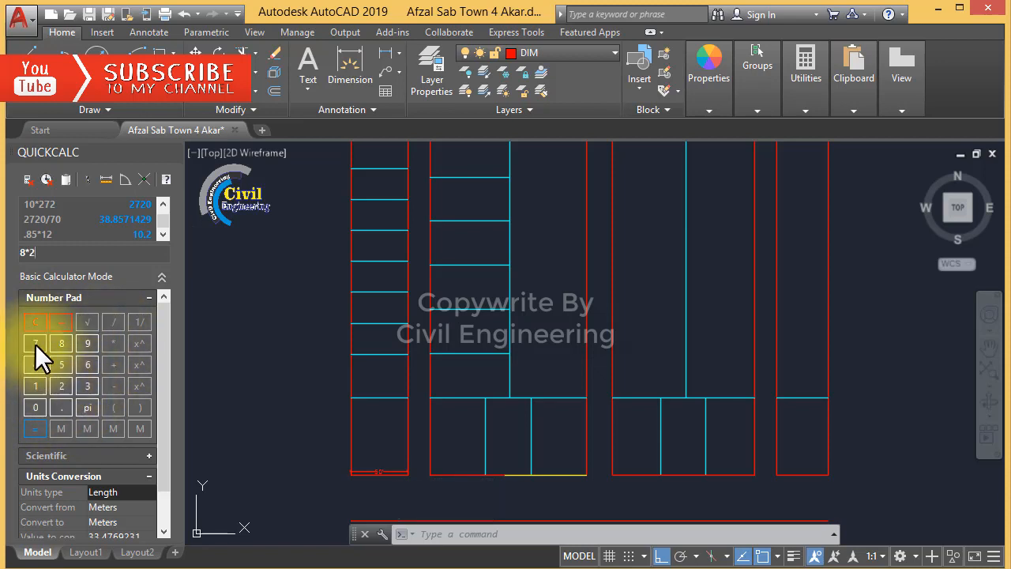
pyautogui.click(34, 344)
pyautogui.click(60, 382)
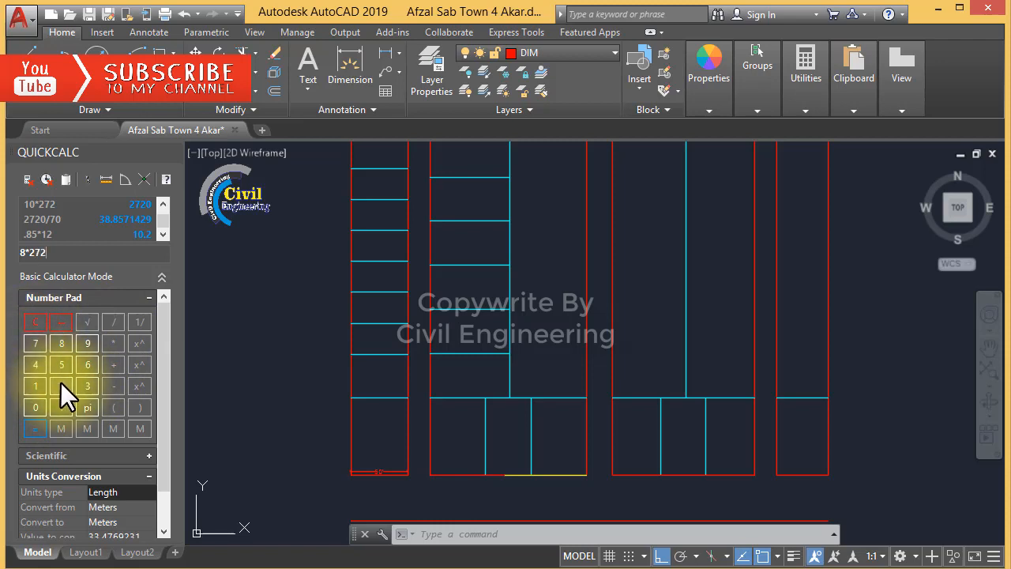
pyautogui.click(34, 428)
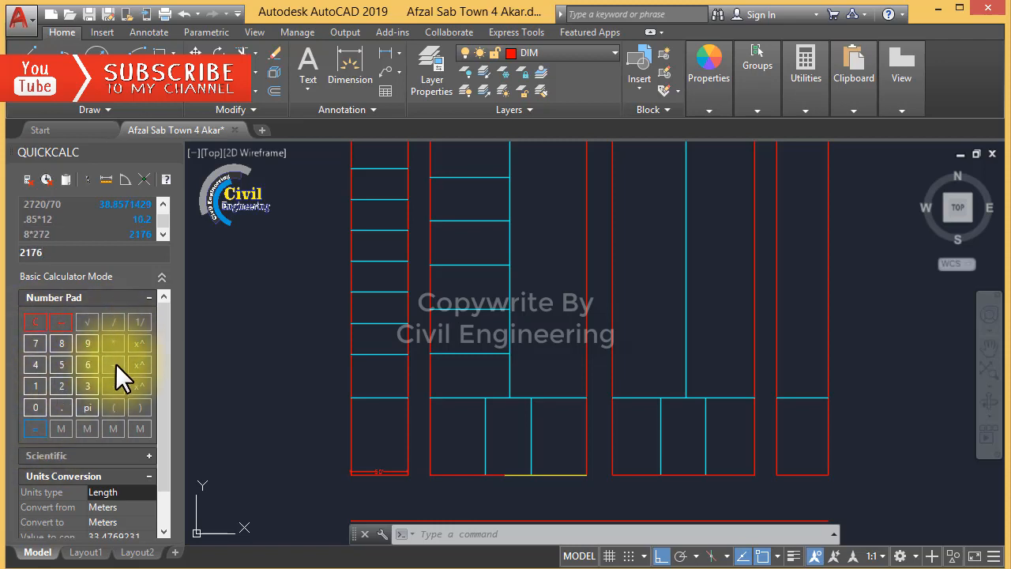
# Divide the calculated plot area by 67 to get the plot depth and select the result
pyautogui.click(113, 322)
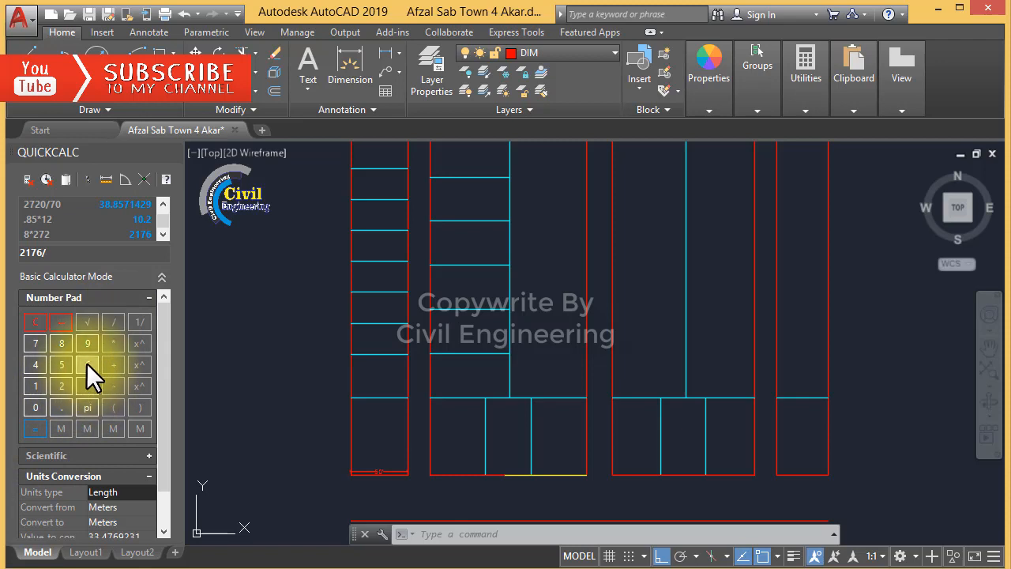
pyautogui.click(86, 363)
pyautogui.click(33, 339)
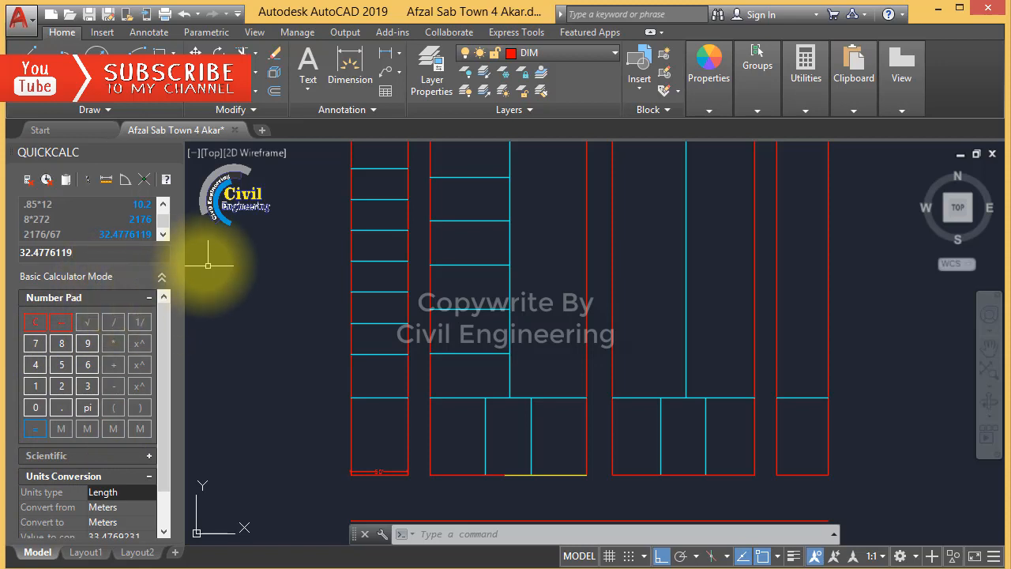
pyautogui.moveTo(79, 253); pyautogui.dragTo(12, 255)
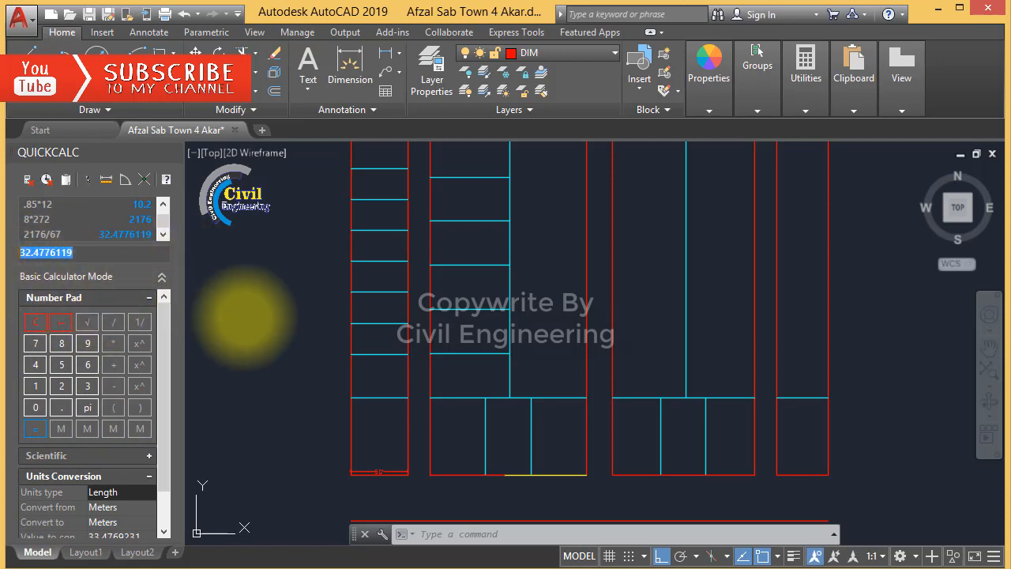
# Offset the second block's lower horizontal plot line upward by 32'5"
pyautogui.press('Escape')
pyautogui.press('Escape')
pyautogui.scroll(-4, 495, 387)
pyautogui.press('Escape')
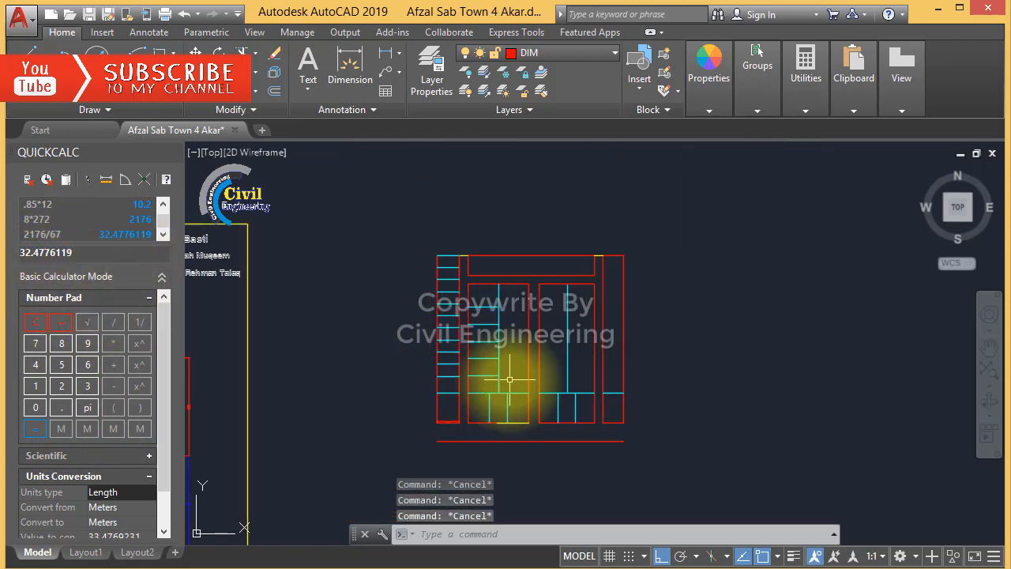
pyautogui.write('o')
pyautogui.press('Return')
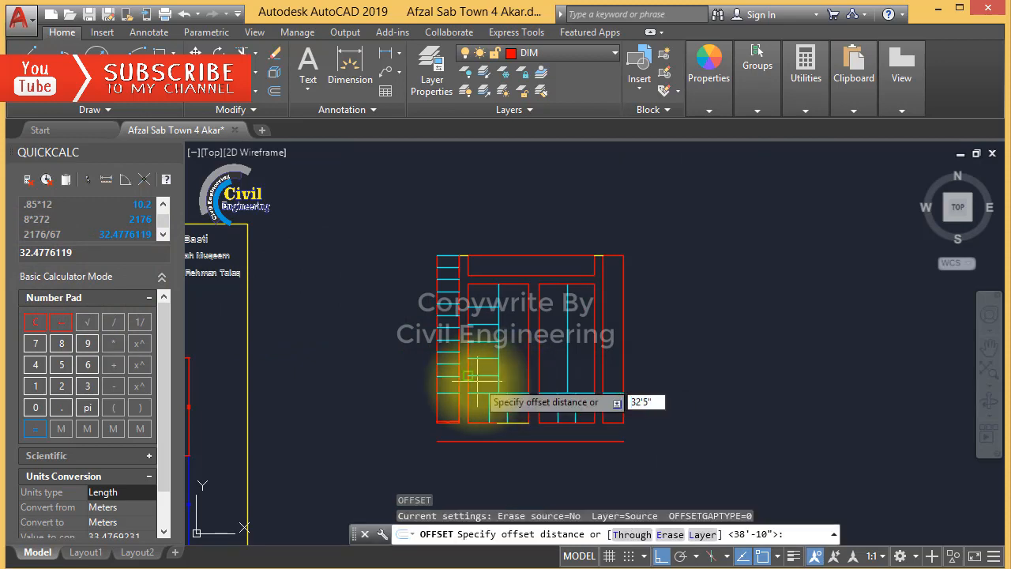
pyautogui.press('Return')
pyautogui.scroll(2, 503, 395)
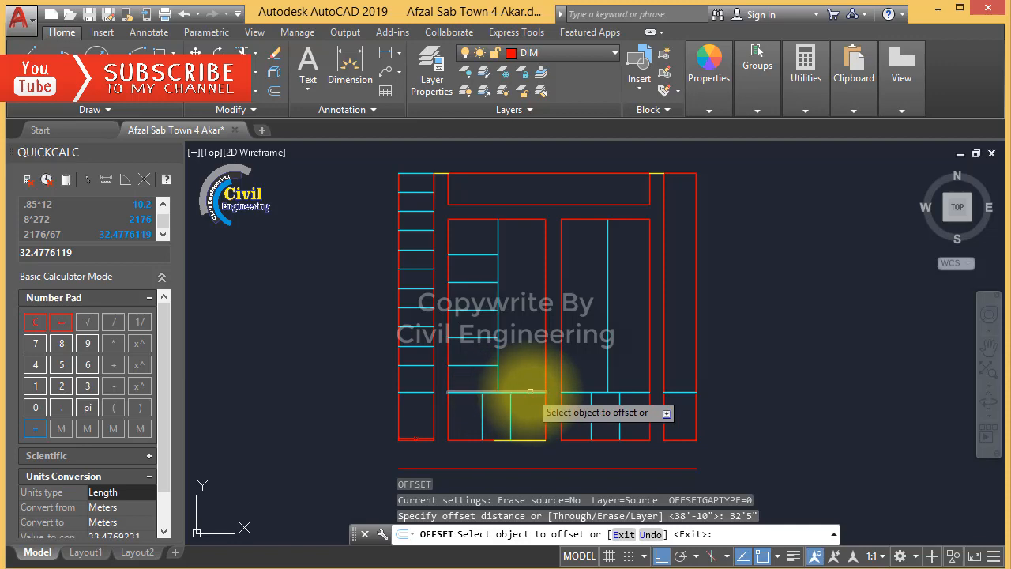
pyautogui.click(530, 391)
pyautogui.click(530, 371)
pyautogui.press('Escape')
# Trim the part of the new offset line that lies left of the block's vertical divider
pyautogui.write('tr')
pyautogui.press('Return')
pyautogui.press('Return')
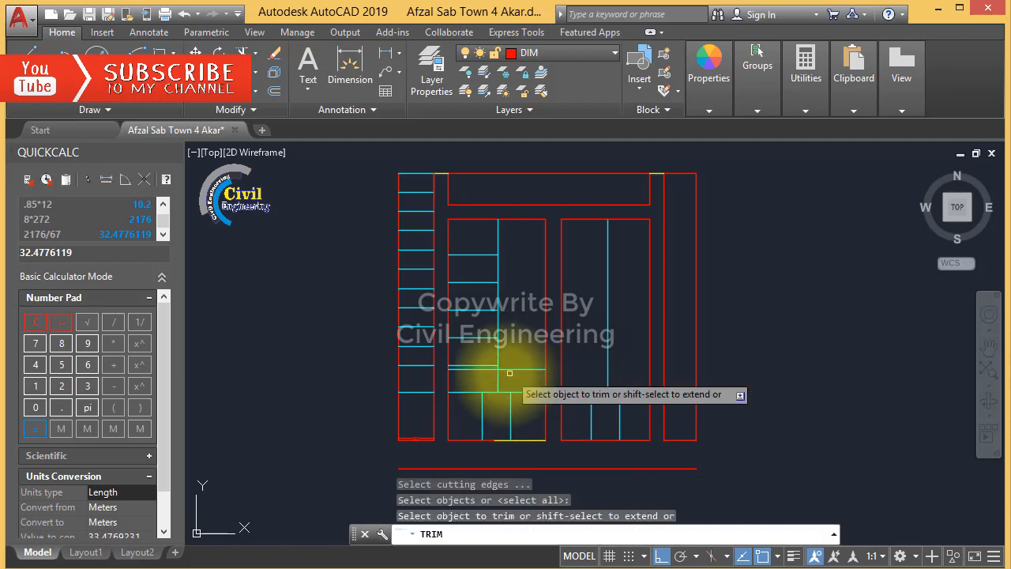
pyautogui.scroll(3, 492, 367)
pyautogui.click(491, 368)
pyautogui.click(465, 393)
pyautogui.press('Escape')
pyautogui.scroll(-1, 461, 394)
pyautogui.scroll(-1, 461, 394)
pyautogui.press('Escape')
pyautogui.press('Escape')
pyautogui.press('Escape')
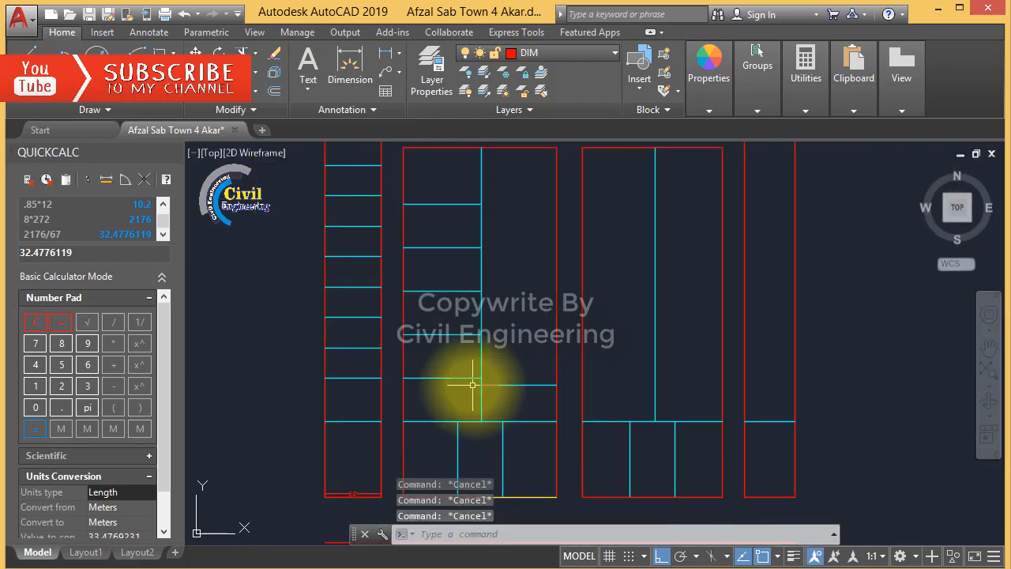
# Offset the trimmed plot line upward five times at 32'-5" spacing to fill the block's right half
pyautogui.write('o')
pyautogui.press('Return')
pyautogui.click(511, 385)
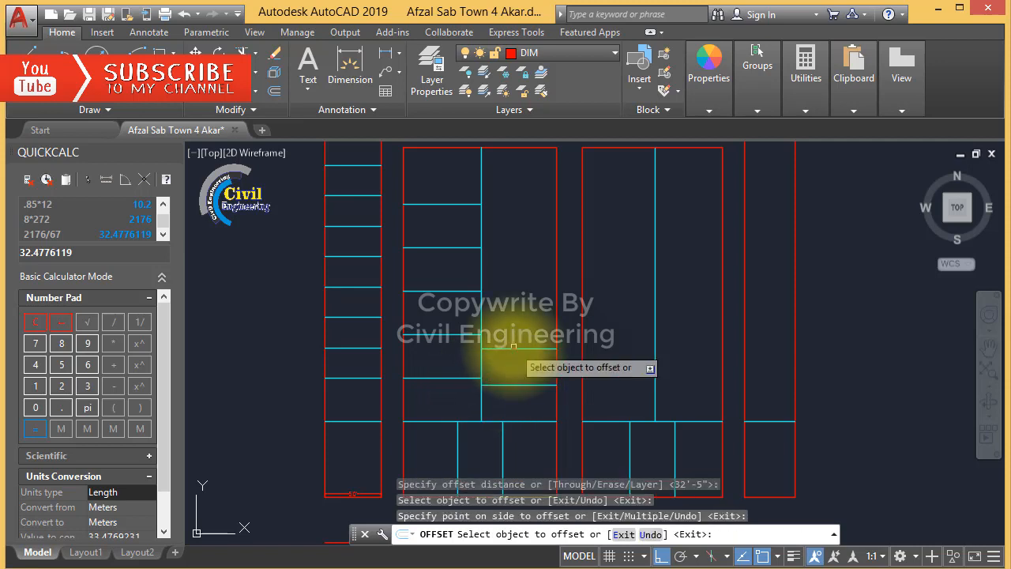
pyautogui.click(513, 346)
pyautogui.click(514, 347)
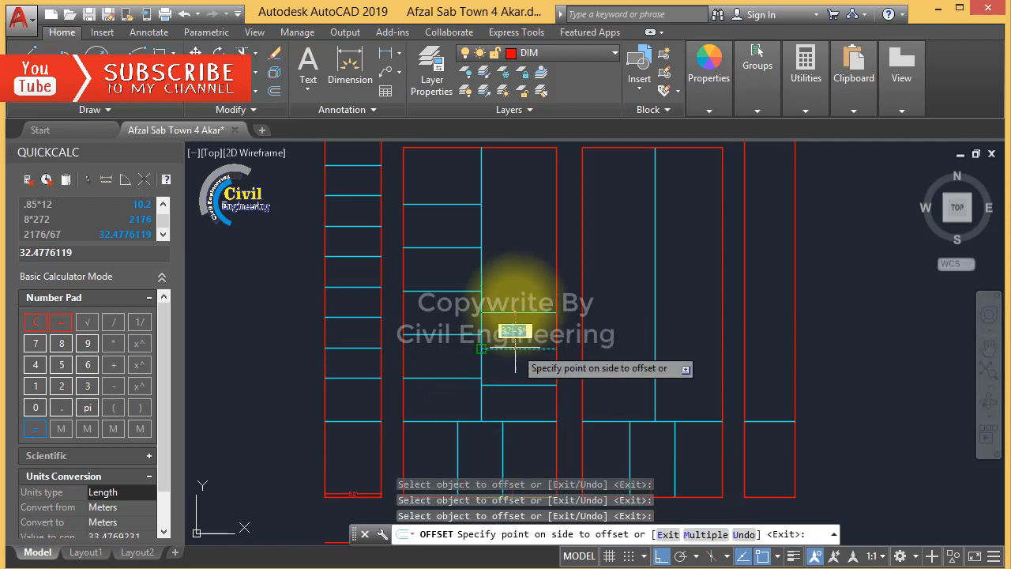
pyautogui.click(514, 318)
pyautogui.click(514, 313)
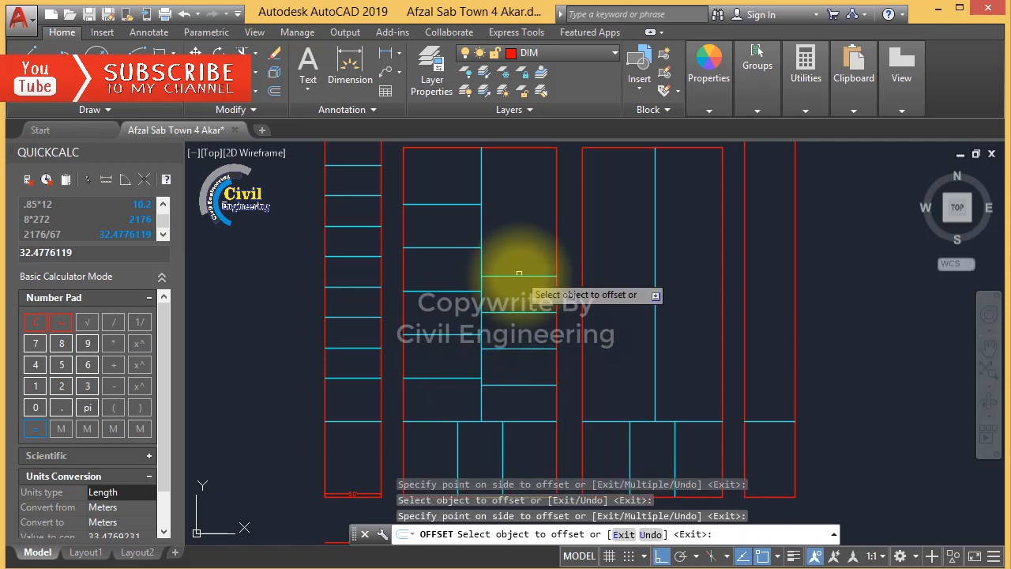
pyautogui.click(522, 254)
pyautogui.click(521, 240)
pyautogui.click(521, 208)
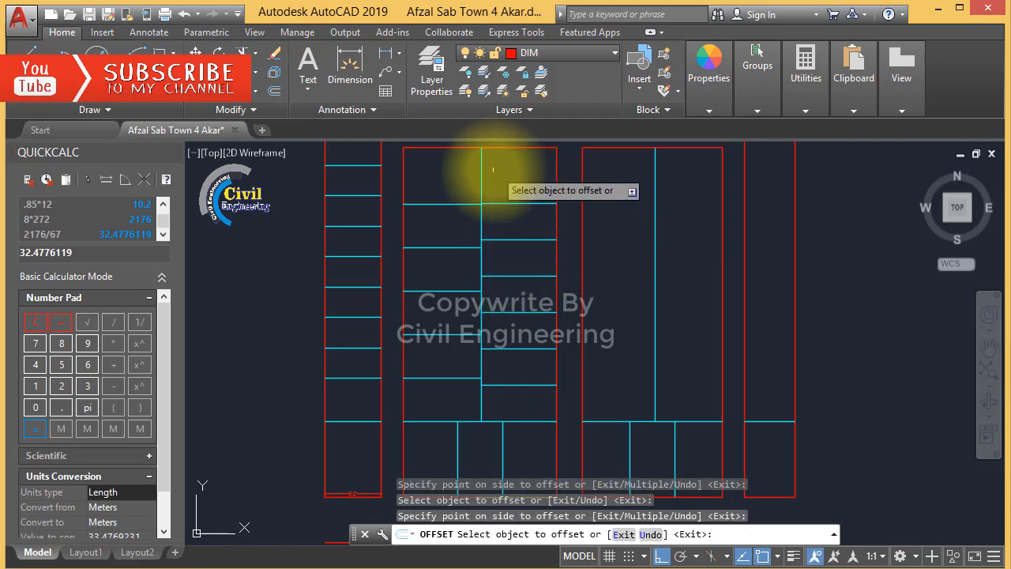
# End the Offset command and save the drawing
pyautogui.scroll(5, 491, 169)
pyautogui.scroll(-3, 532, 266)
pyautogui.scroll(2, 514, 244)
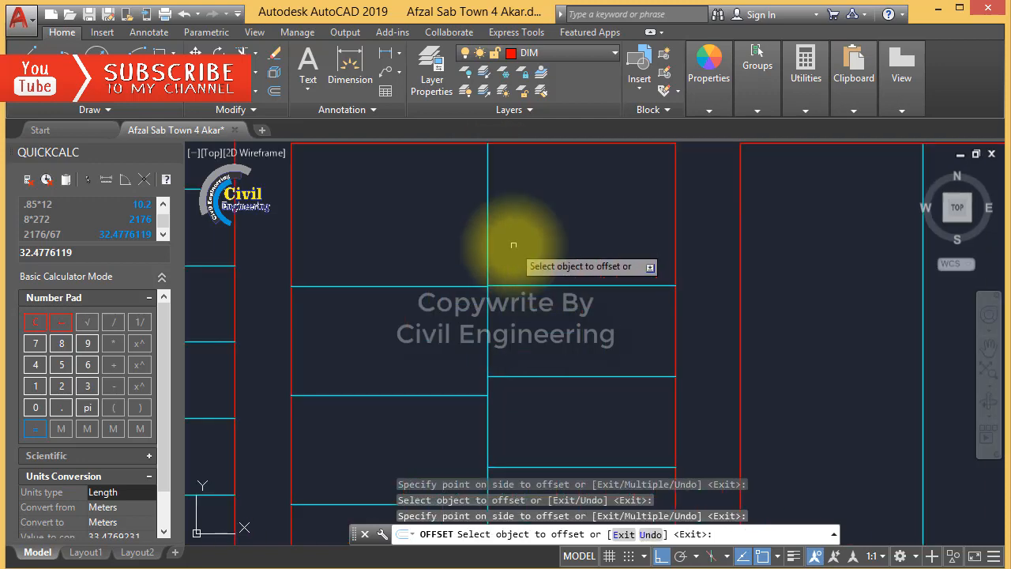
pyautogui.press('Escape')
pyautogui.press('Escape')
pyautogui.press('Escape')
pyautogui.press('Escape')
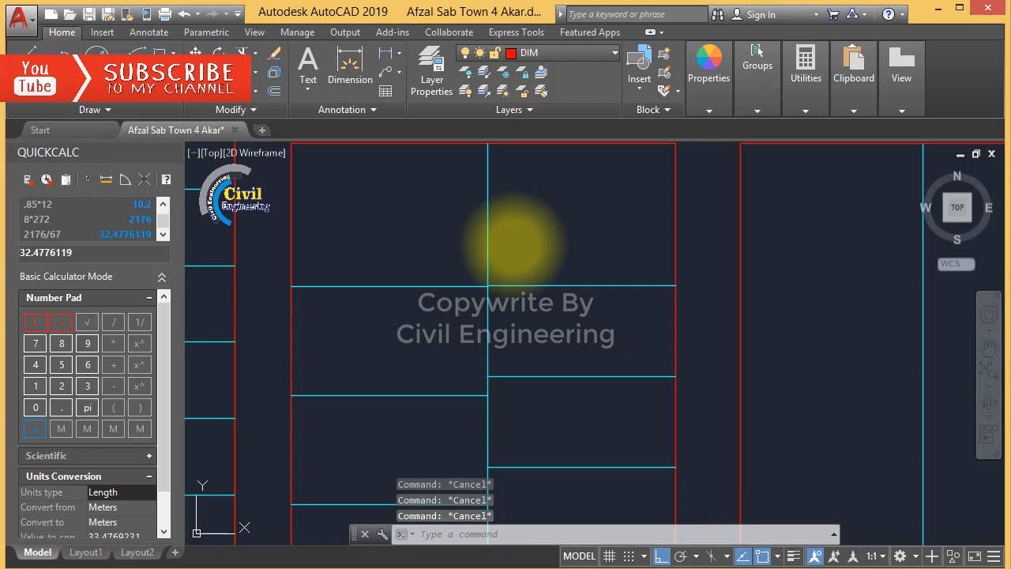
pyautogui.hotkey('ctrl', 's')
# Trim the second block's vertical divider above the topmost horizontal plot lines
pyautogui.scroll(-4, 300, 352)
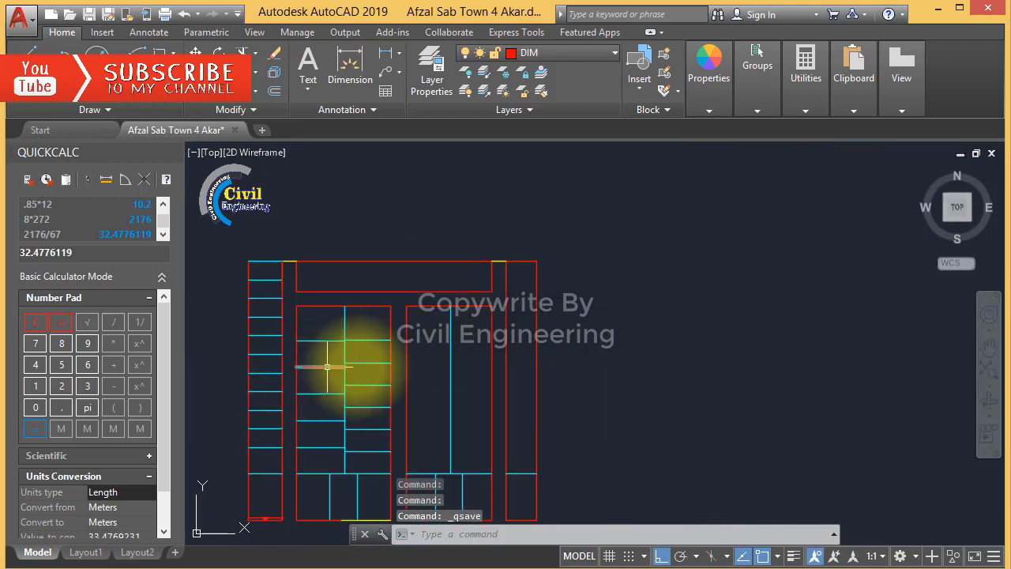
pyautogui.scroll(5, 327, 355)
pyautogui.press('Escape')
pyautogui.write('tr')
pyautogui.press('space')
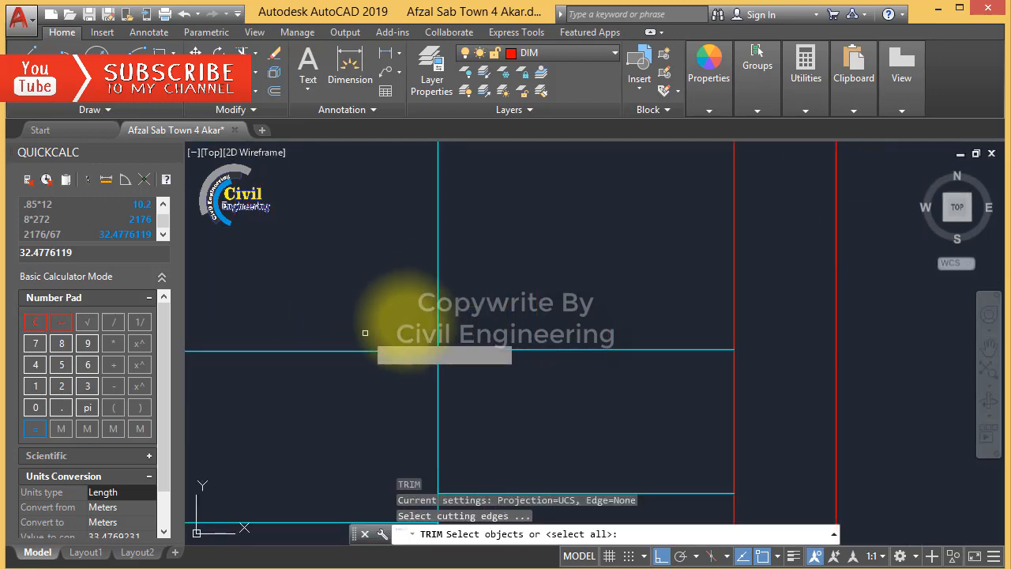
pyautogui.press('space')
pyautogui.click(481, 265)
pyautogui.click(378, 320)
pyautogui.scroll(-5, 516, 382)
pyautogui.press('Escape')
pyautogui.press('Escape')
pyautogui.press('Escape')
pyautogui.scroll(6, 514, 376)
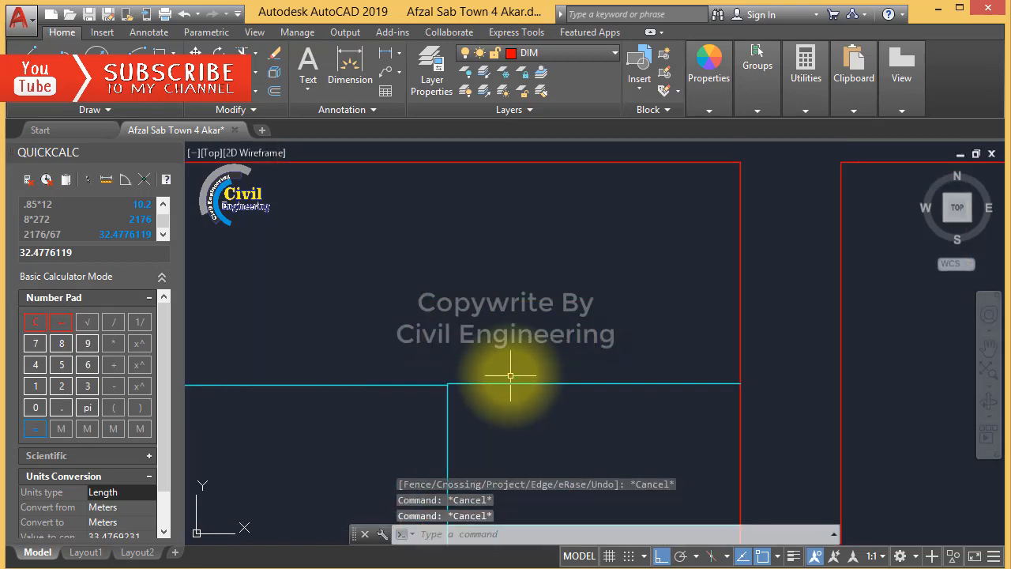
pyautogui.press('Escape')
pyautogui.scroll(-4, 437, 360)
pyautogui.scroll(-2, 396, 317)
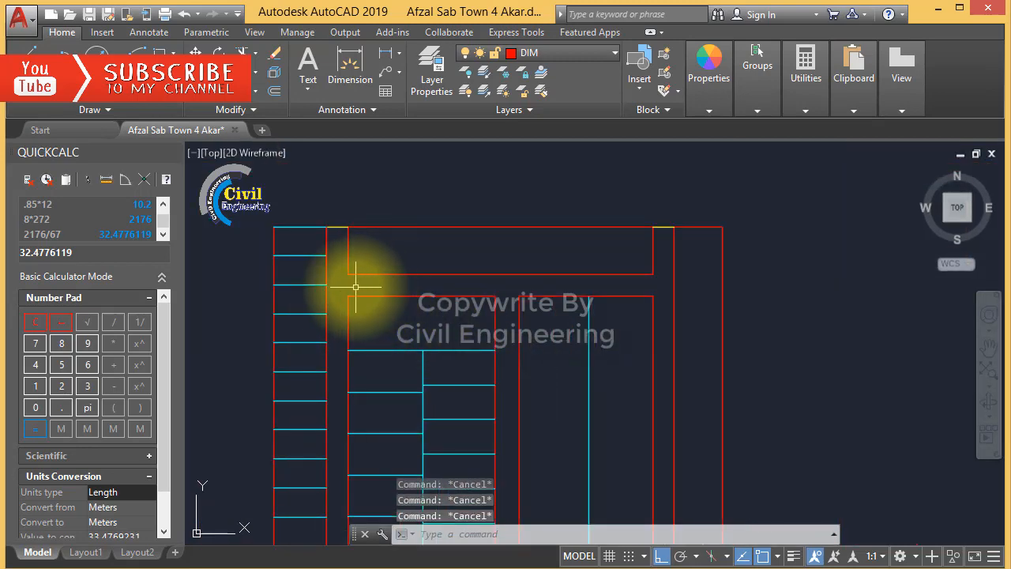
# Measure the width of the third block's left half with an aligned dimension along its lower plot line
pyautogui.scroll(-3, 463, 364)
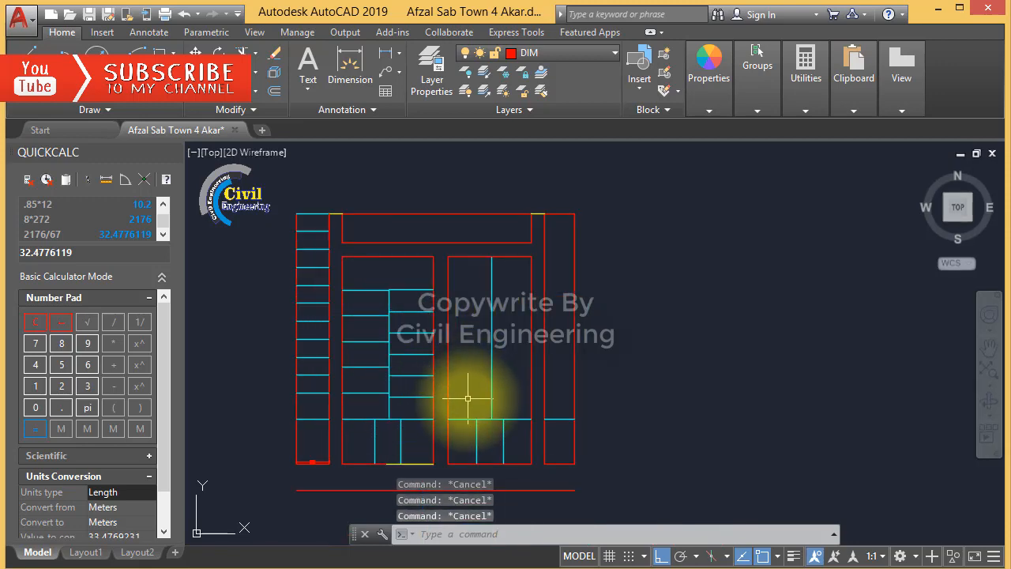
pyautogui.write('dal')
pyautogui.press('Return')
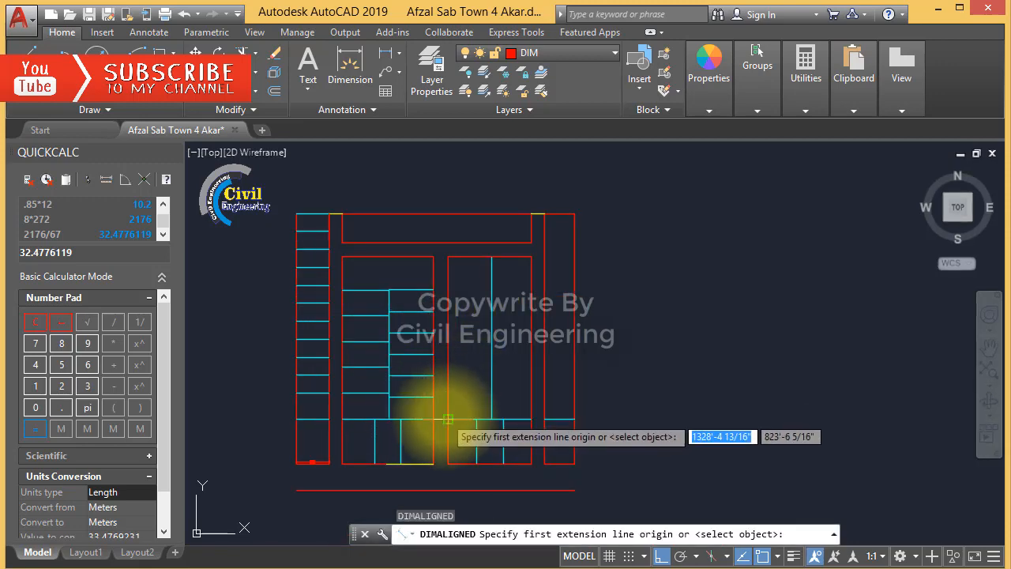
pyautogui.click(448, 418)
pyautogui.click(476, 419)
pyautogui.scroll(3, 474, 417)
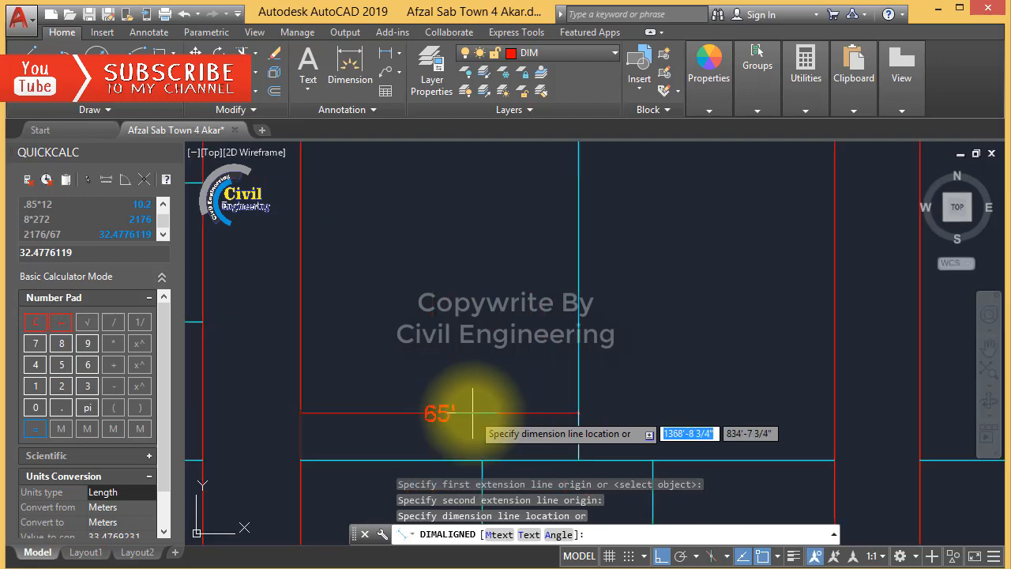
pyautogui.scroll(-3, 481, 413)
pyautogui.press('Escape')
pyautogui.press('Escape')
pyautogui.press('Escape')
pyautogui.press('Escape')
pyautogui.scroll(-2, 483, 393)
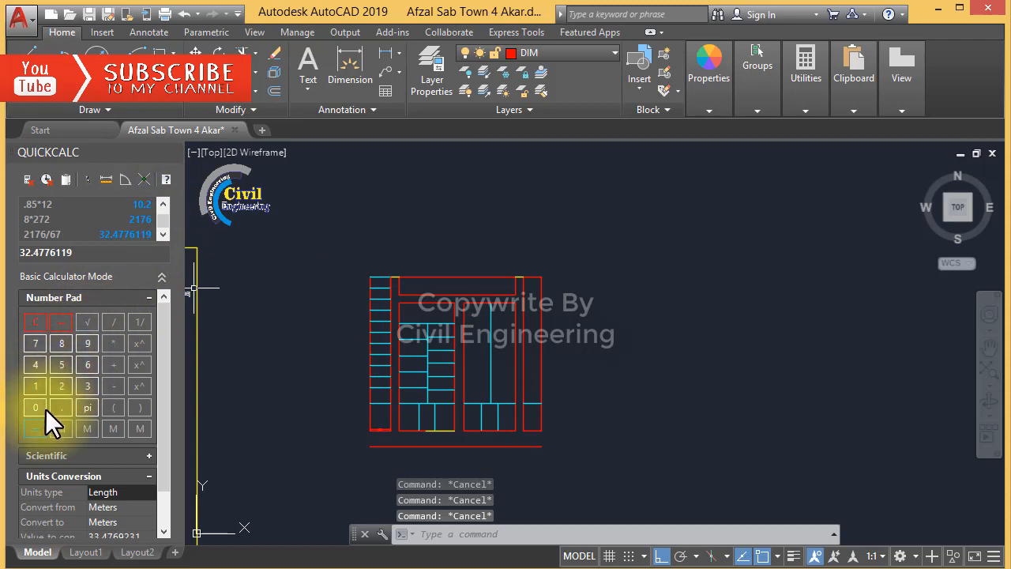
# Calculate the plot depth for the third block's left half by multiplying 272 by 7 and dividing the product by 65
pyautogui.click(38, 320)
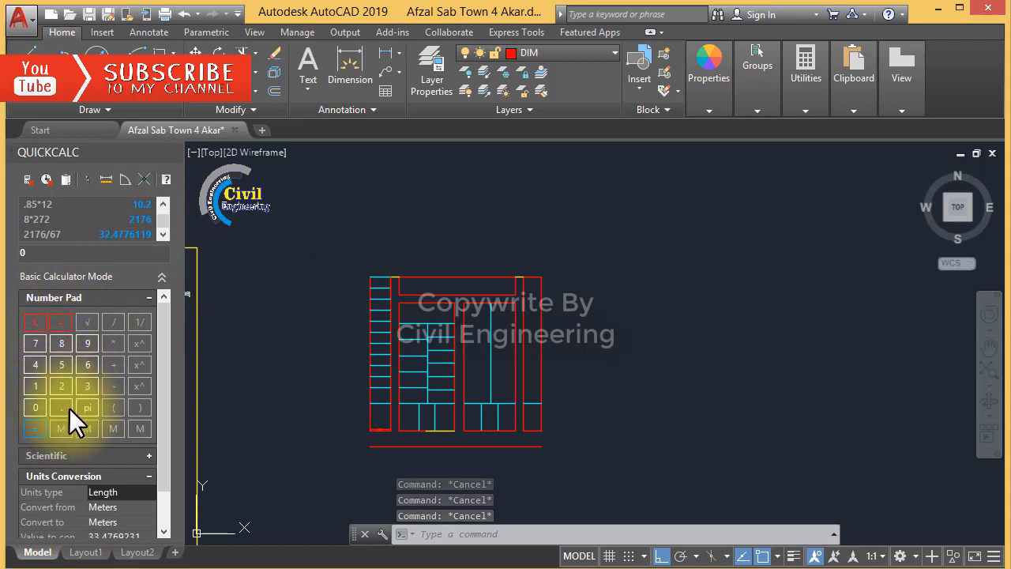
pyautogui.click(60, 386)
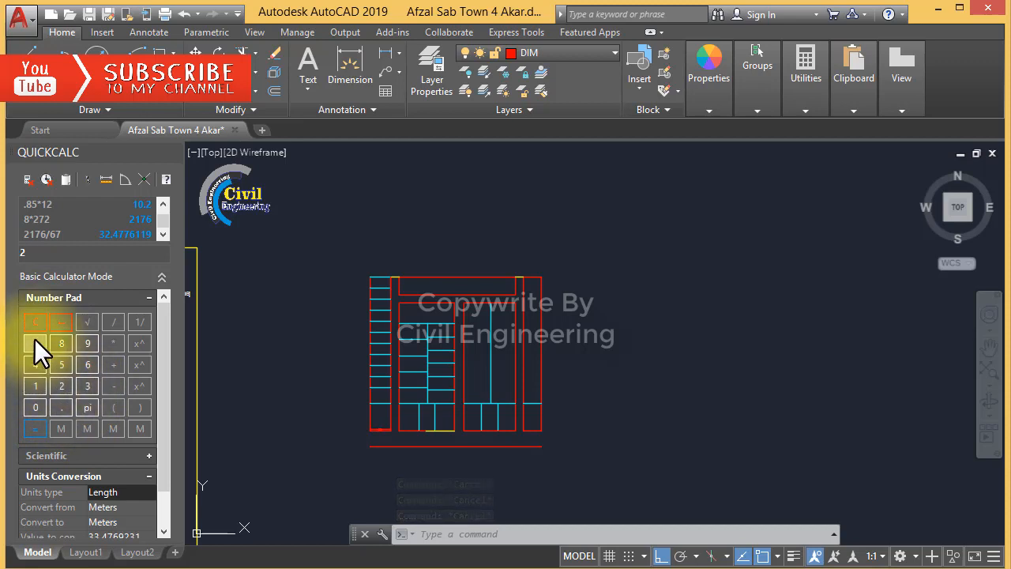
pyautogui.click(34, 340)
pyautogui.click(60, 386)
pyautogui.click(115, 341)
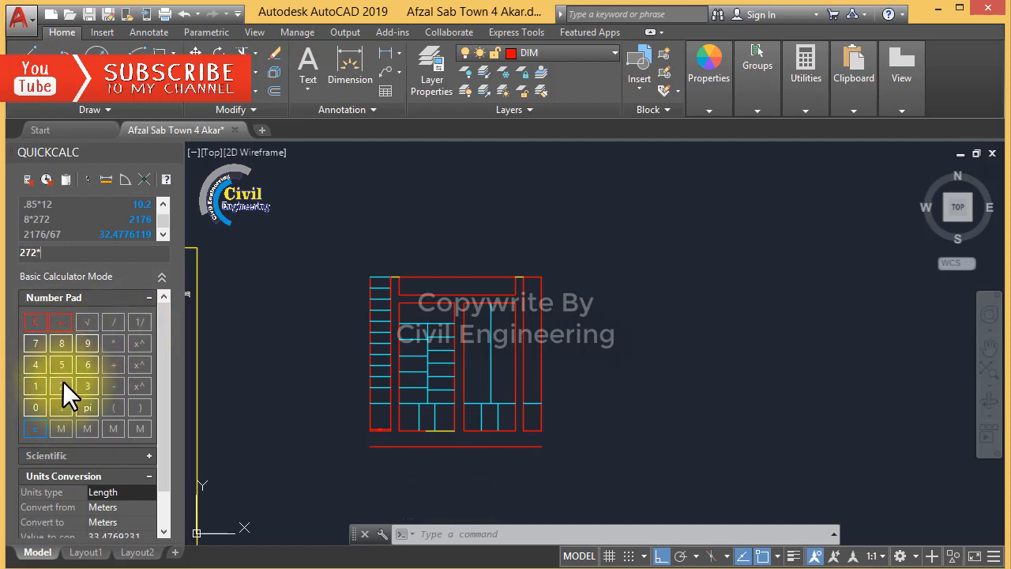
pyautogui.click(34, 341)
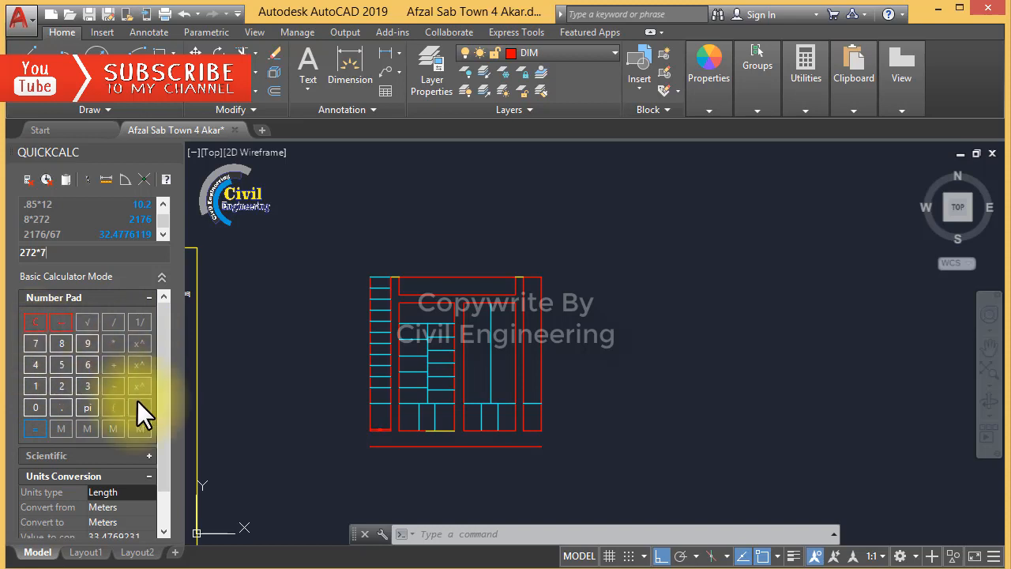
pyautogui.click(35, 427)
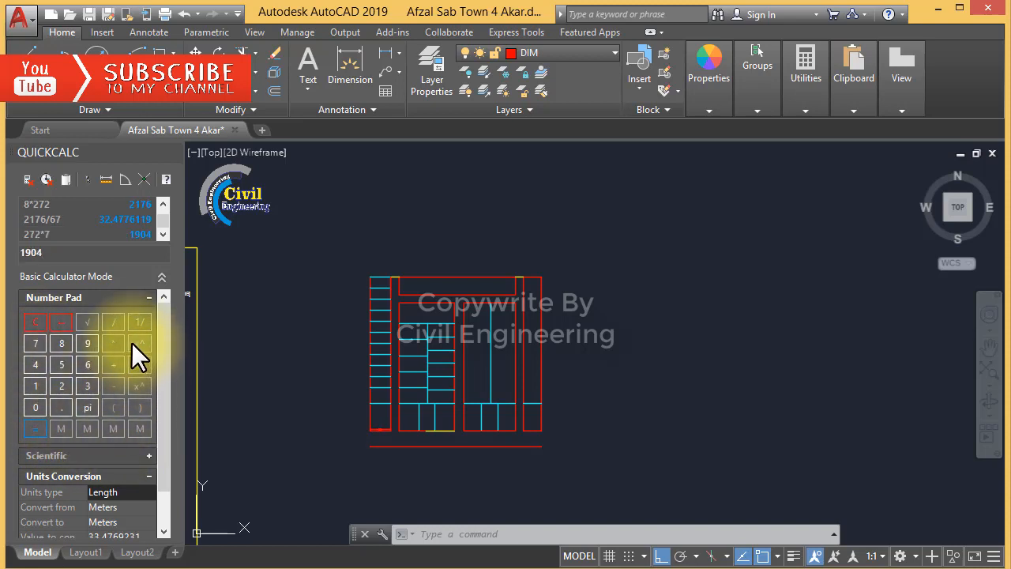
pyautogui.click(114, 323)
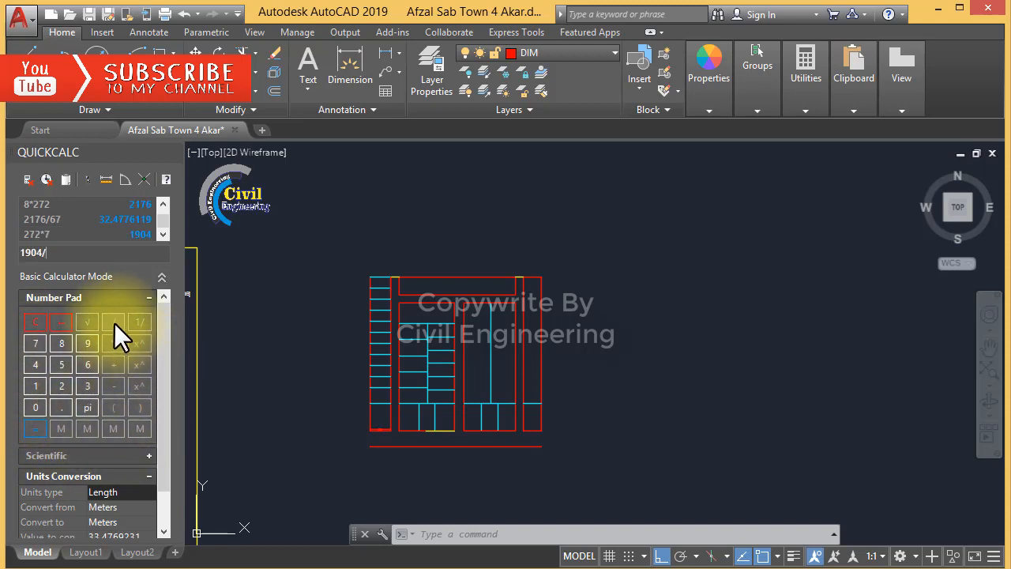
pyautogui.click(87, 364)
pyautogui.click(61, 364)
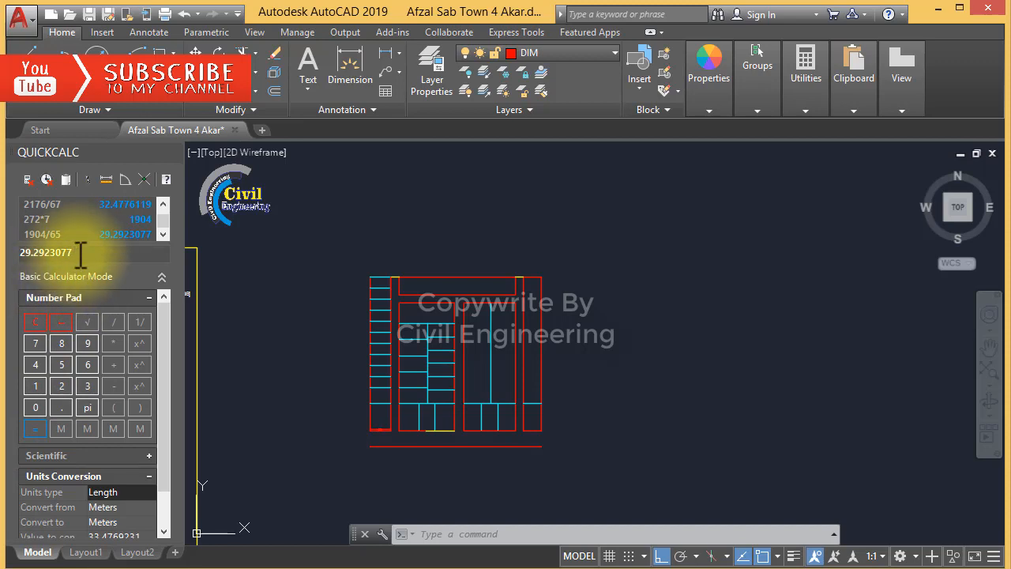
# Convert the plot depth's decimal part to inches by calculating .29*12, and return to the drawing
pyautogui.moveTo(88, 252); pyautogui.dragTo(17, 257)
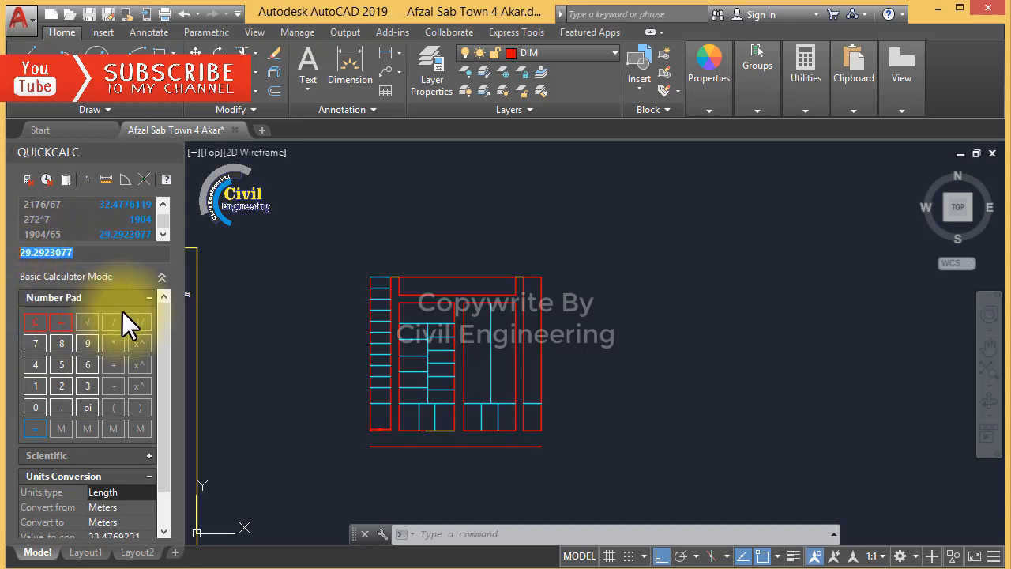
pyautogui.click(39, 320)
pyautogui.click(61, 407)
pyautogui.click(61, 385)
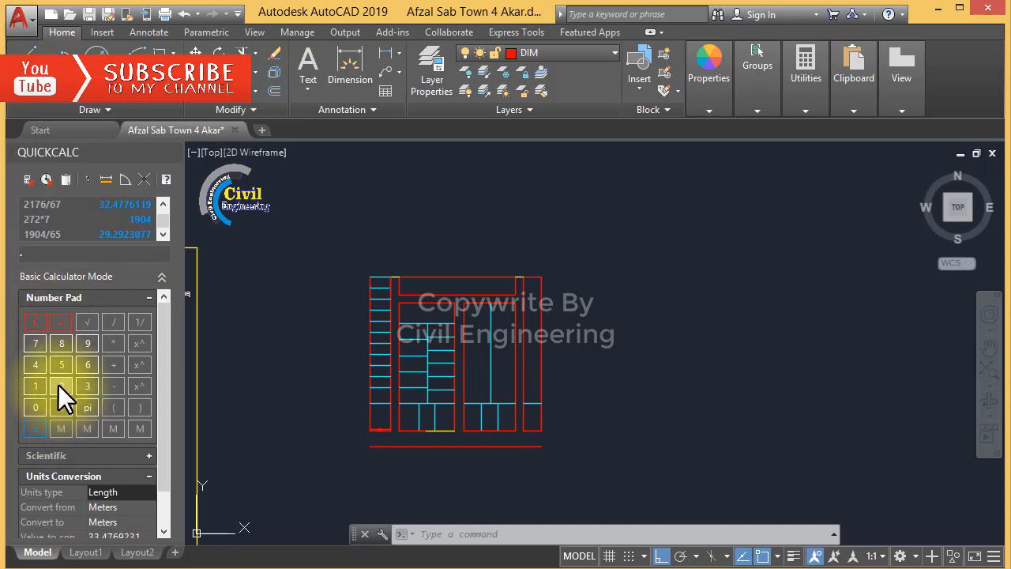
pyautogui.click(88, 343)
pyautogui.click(112, 343)
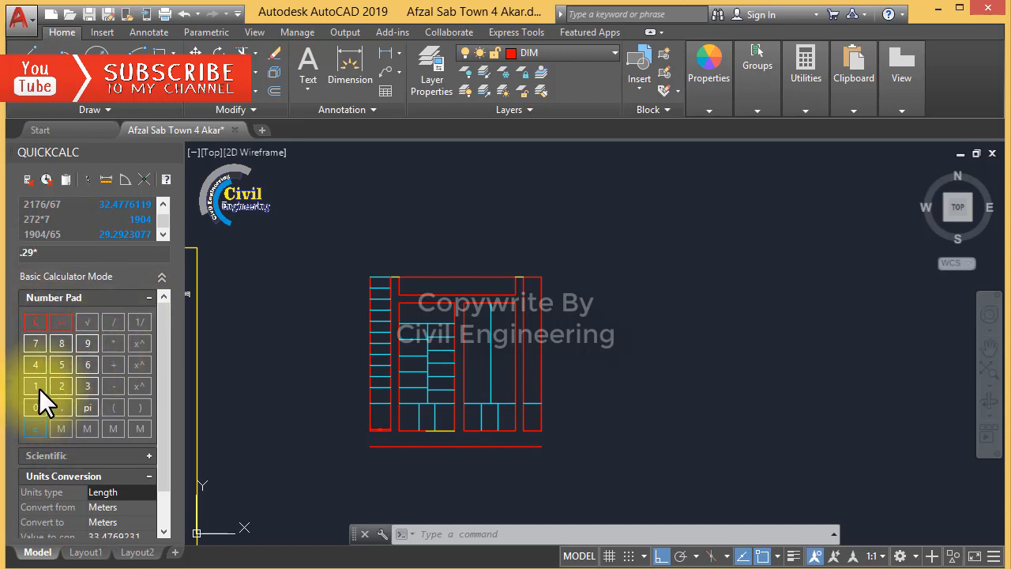
pyautogui.click(60, 388)
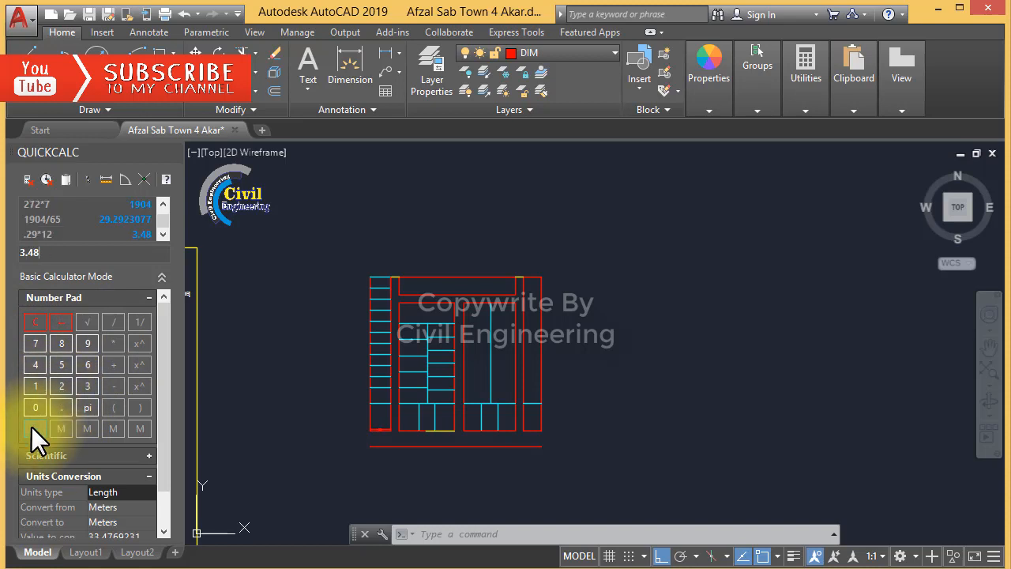
pyautogui.click(255, 313)
pyautogui.press('Escape')
pyautogui.press('Escape')
pyautogui.press('Escape')
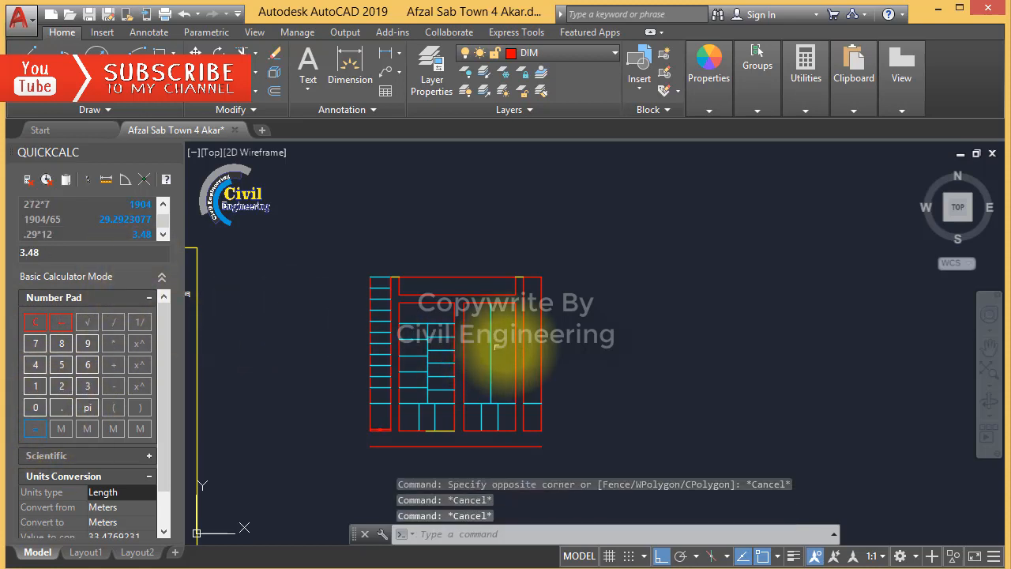
# Offset the third block's lower horizontal plot line upward by 29'4"
pyautogui.scroll(2, 496, 346)
pyautogui.write('o')
pyautogui.press('Return')
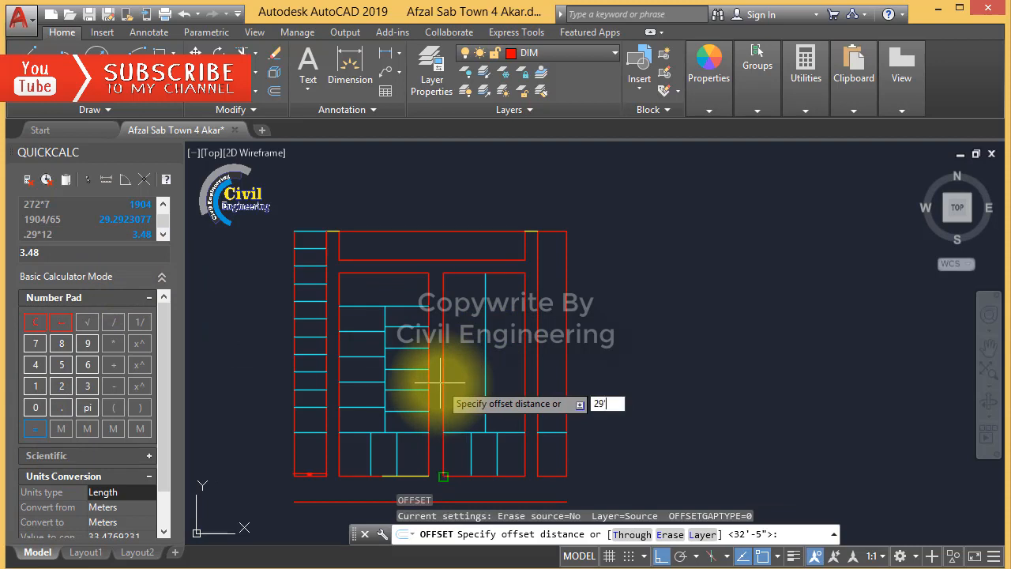
pyautogui.press('Return')
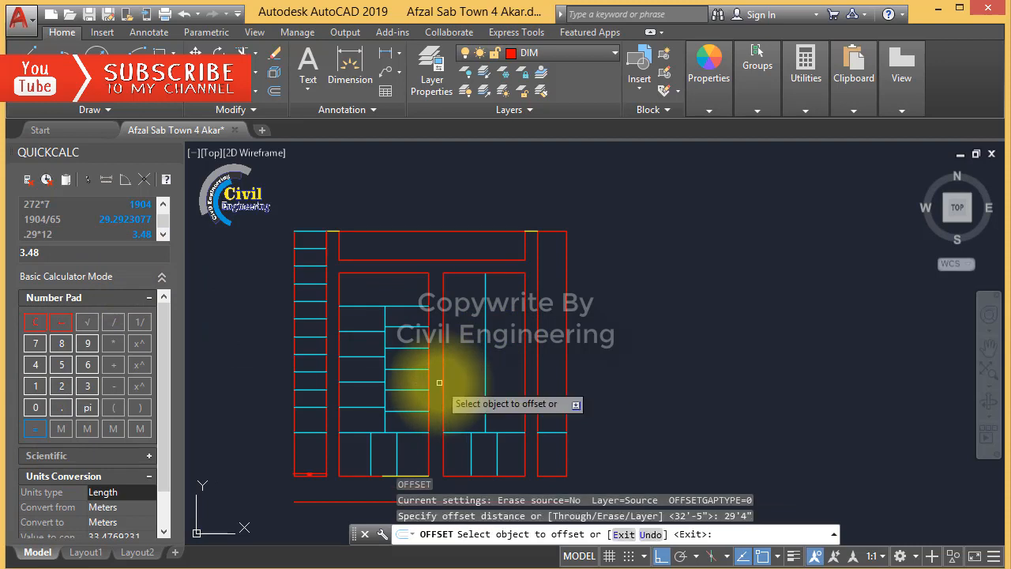
pyautogui.click(449, 431)
pyautogui.click(463, 418)
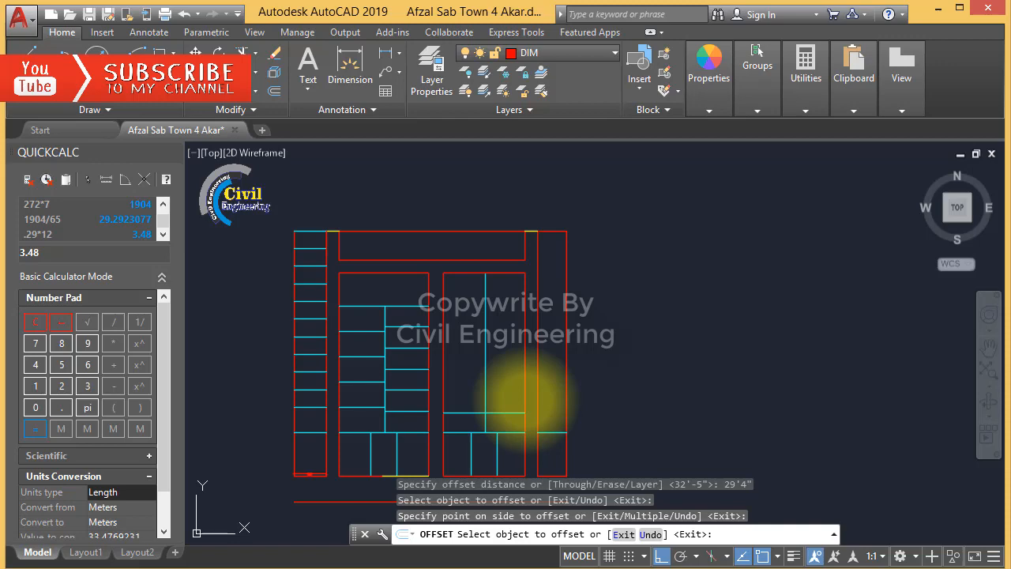
# Trim the new plot line's right part beyond the third block's vertical divider
pyautogui.press('Escape')
pyautogui.press('Return')
pyautogui.press('Return')
pyautogui.click(517, 397)
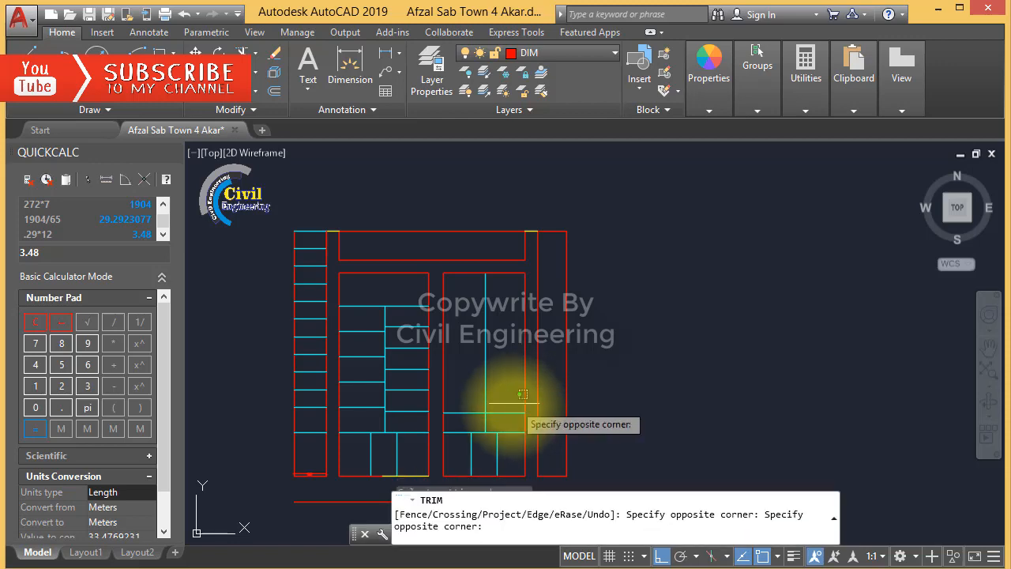
pyautogui.click(501, 421)
pyautogui.press('Escape')
pyautogui.press('Escape')
# Offset the trimmed plot line upward five times in succession at 29'-4" spacing in the third block's left half
pyautogui.write('o')
pyautogui.press('Return')
pyautogui.press('Return')
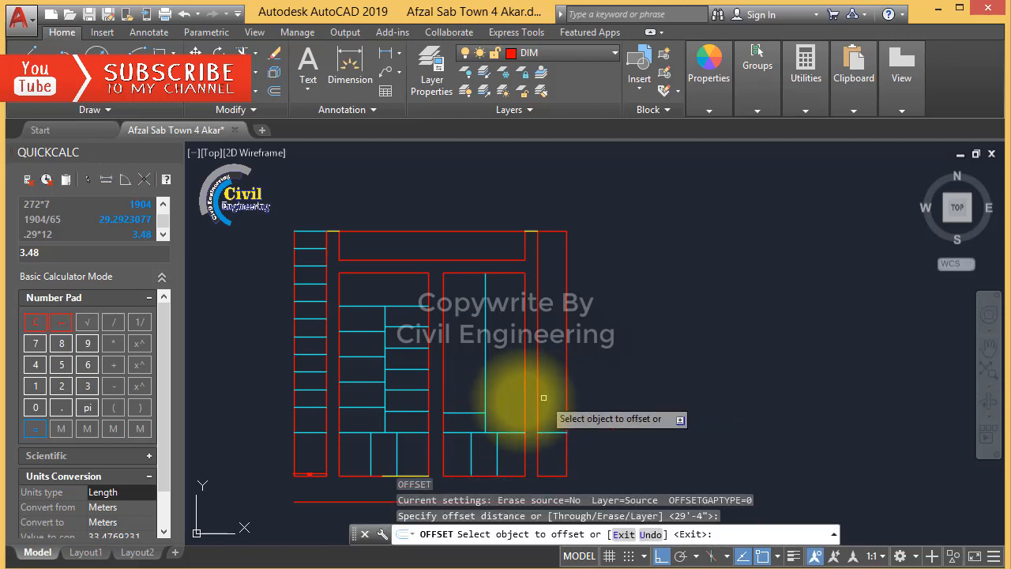
pyautogui.click(469, 412)
pyautogui.click(478, 381)
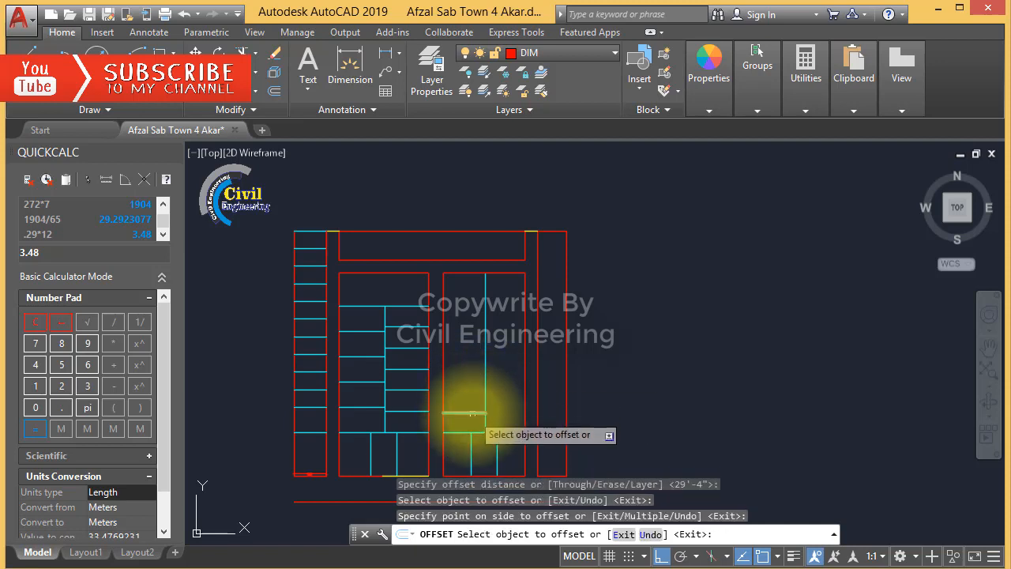
pyautogui.click(473, 393)
pyautogui.click(476, 363)
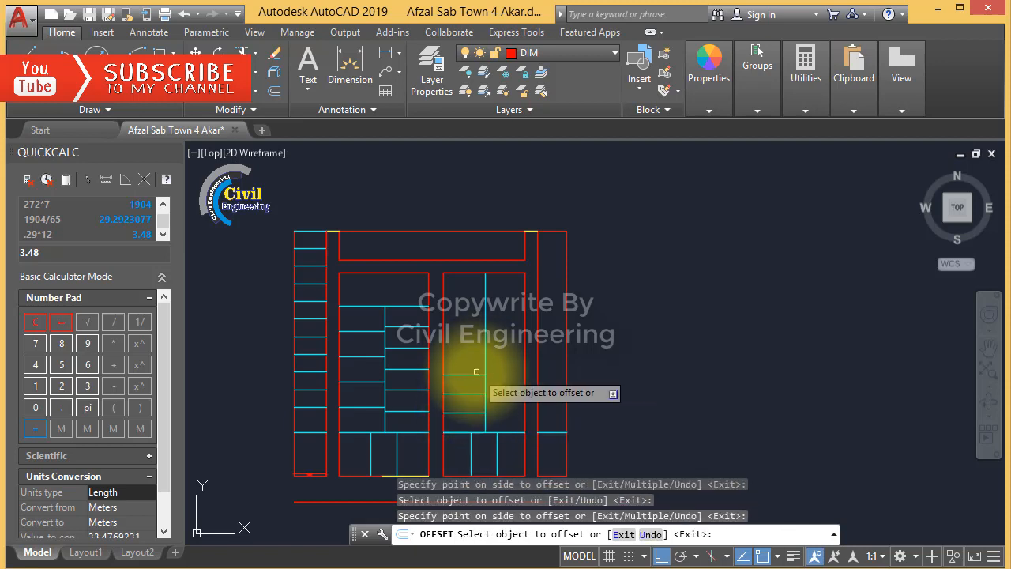
pyautogui.click(476, 374)
pyautogui.click(477, 342)
pyautogui.click(477, 355)
pyautogui.click(476, 342)
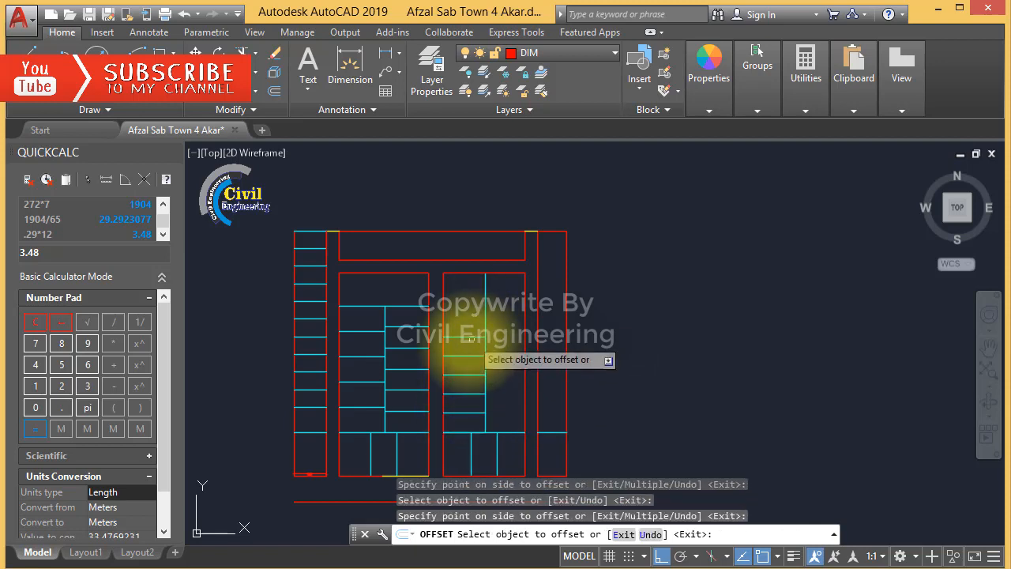
pyautogui.click(474, 337)
pyautogui.click(472, 316)
pyautogui.scroll(4, 473, 313)
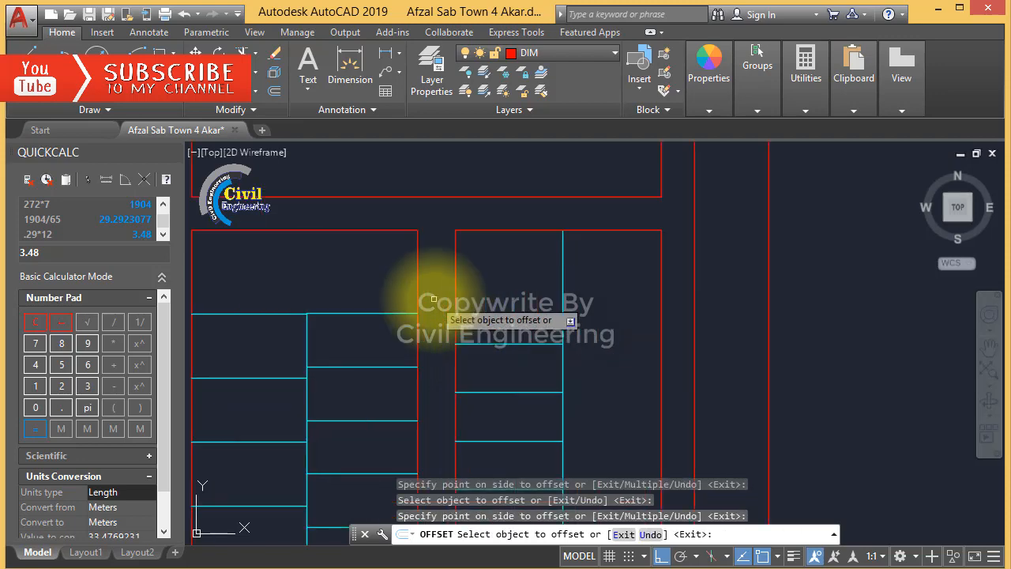
pyautogui.press('Escape')
pyautogui.press('Escape')
pyautogui.press('Escape')
pyautogui.press('Escape')
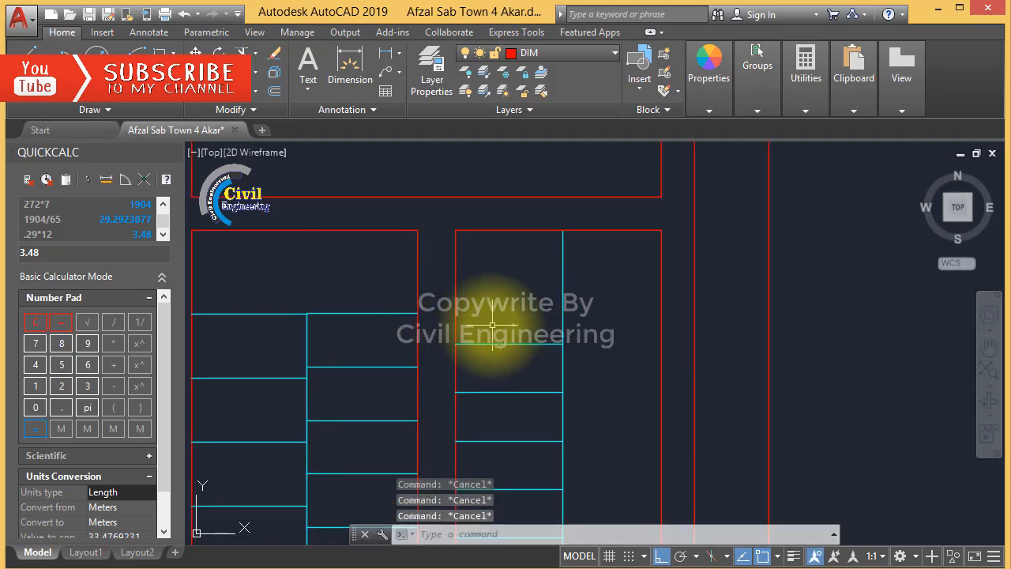
# Offset the topmost plot line in the third block's left half upward once more by 29'-4", and save the drawing
pyautogui.press('Return')
pyautogui.press('Return')
pyautogui.click(481, 343)
pyautogui.click(497, 316)
pyautogui.press('Escape')
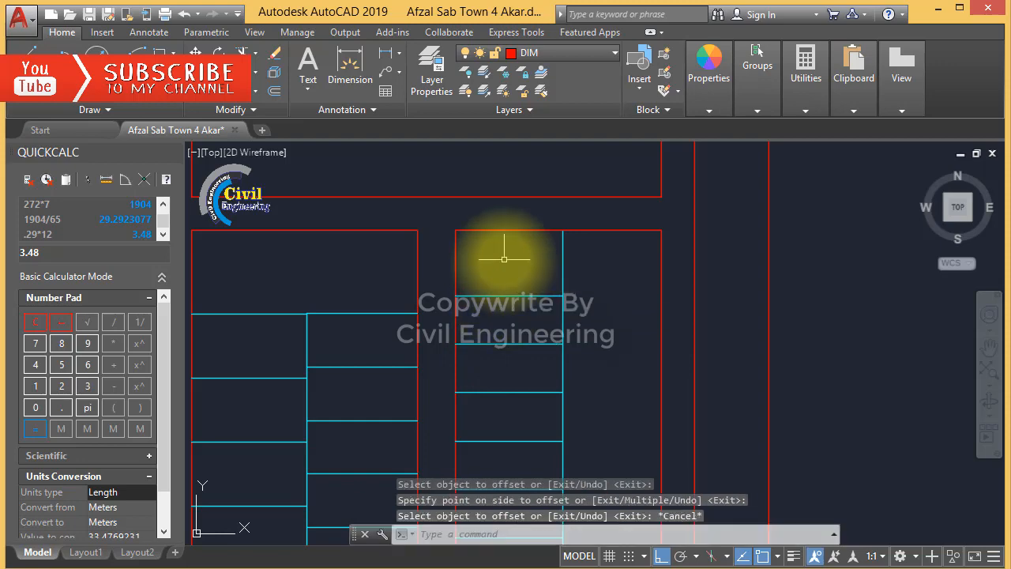
pyautogui.press('Escape')
pyautogui.scroll(-2, 433, 259)
pyautogui.press('Escape')
pyautogui.press('Escape')
pyautogui.scroll(-2, 465, 200)
pyautogui.scroll(4, 491, 289)
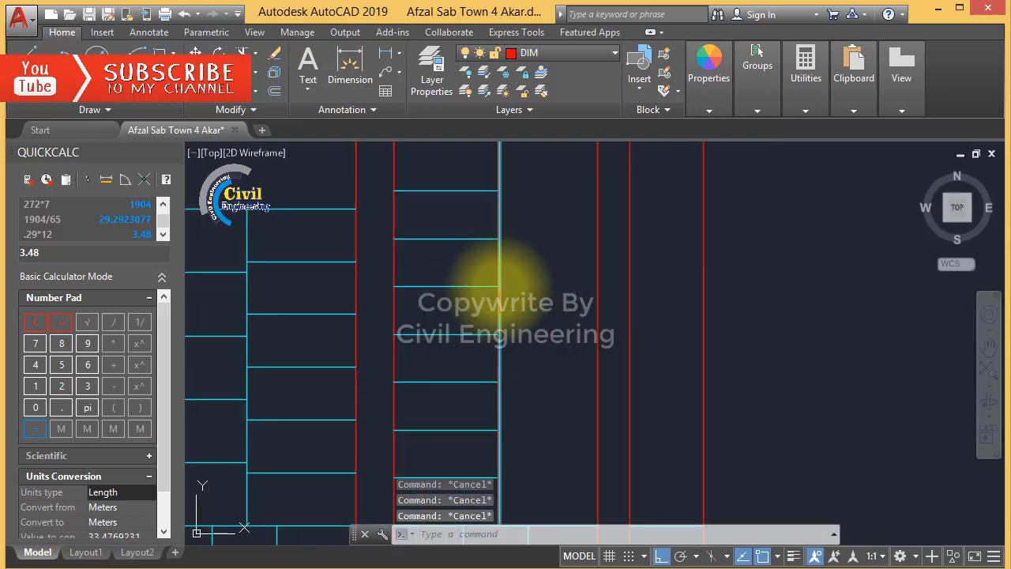
pyautogui.scroll(-3, 504, 301)
pyautogui.scroll(2, 513, 336)
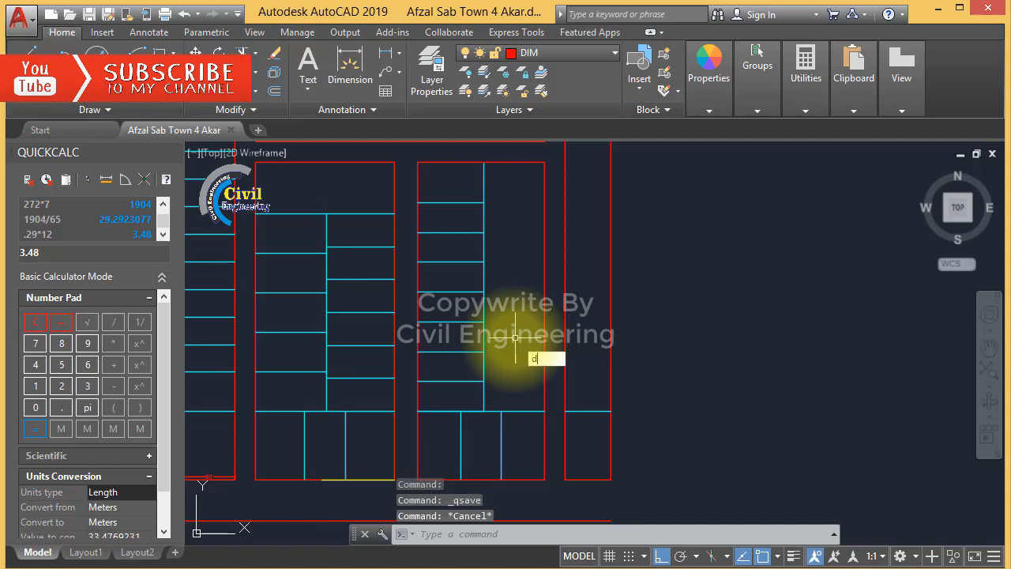
# Measure the width of the third block's right half with an aligned dimension along its lower plot line, without placing it
pyautogui.write('al')
pyautogui.press('Return')
pyautogui.click(483, 411)
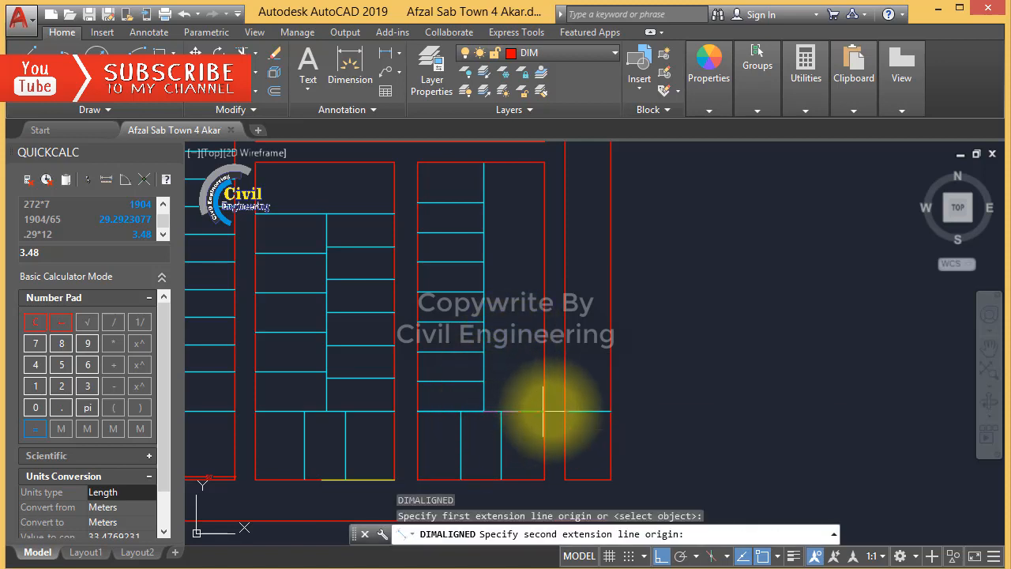
pyautogui.click(538, 411)
pyautogui.scroll(4, 527, 405)
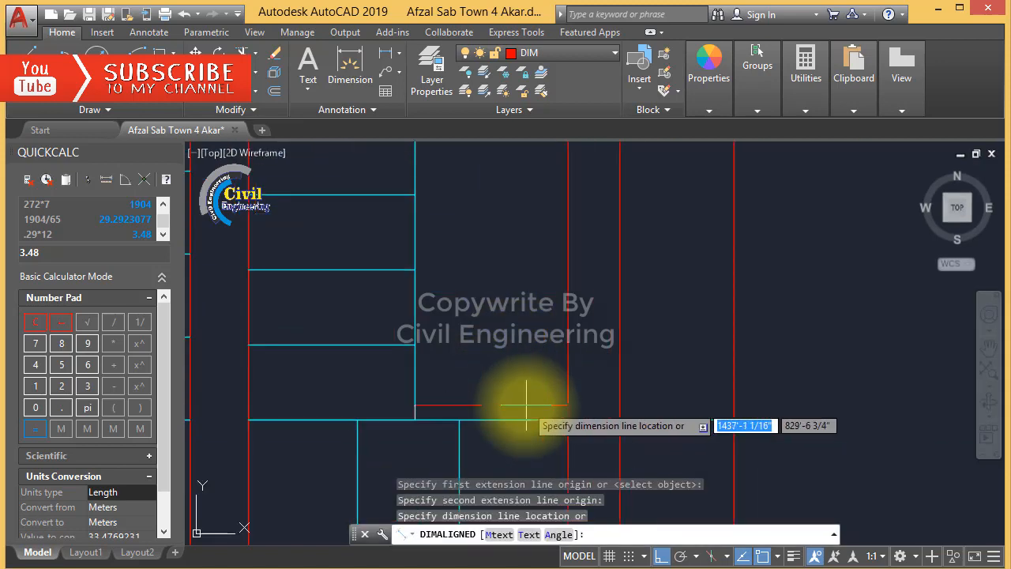
pyautogui.press('Escape')
pyautogui.press('Escape')
pyautogui.press('Escape')
pyautogui.press('Escape')
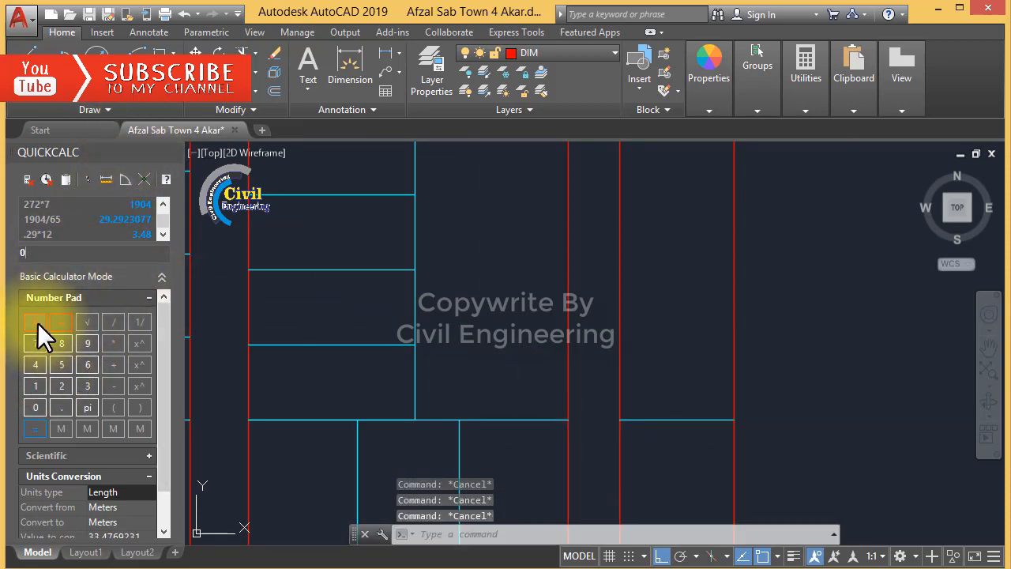
# Calculate 60*272 and divide the product by 60 in the calculator
pyautogui.click(87, 364)
pyautogui.click(34, 408)
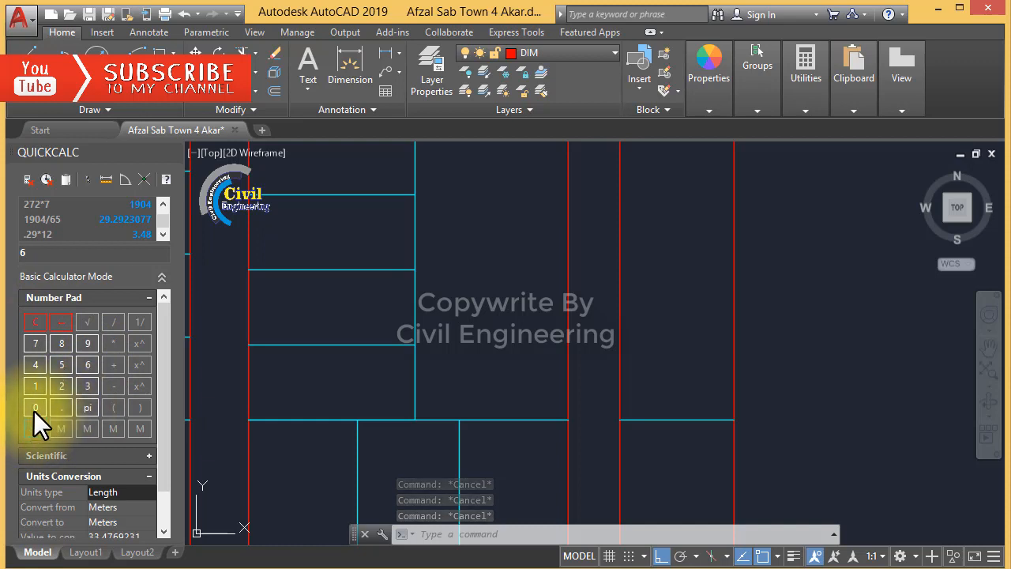
pyautogui.click(110, 342)
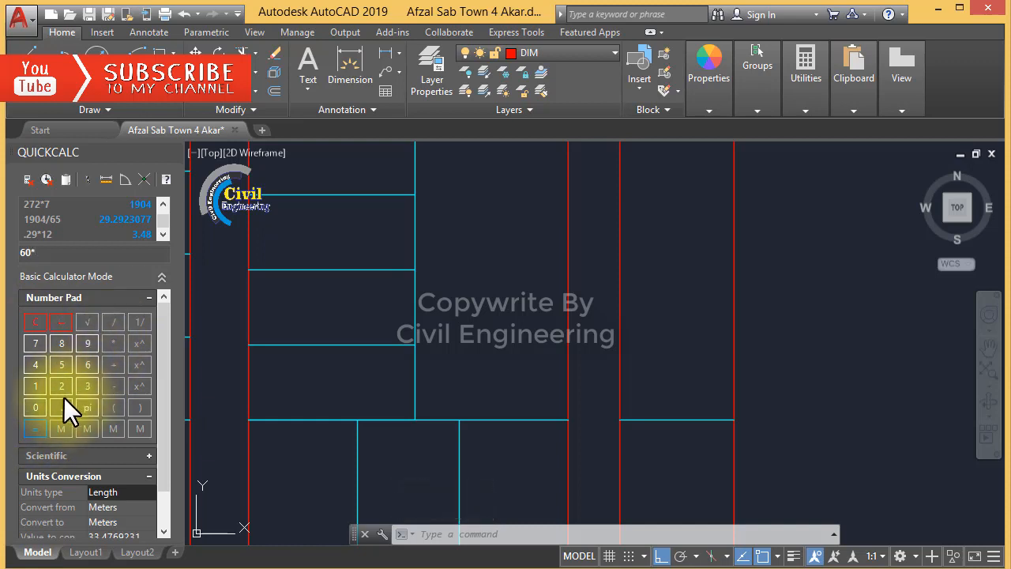
pyautogui.click(62, 387)
pyautogui.click(34, 344)
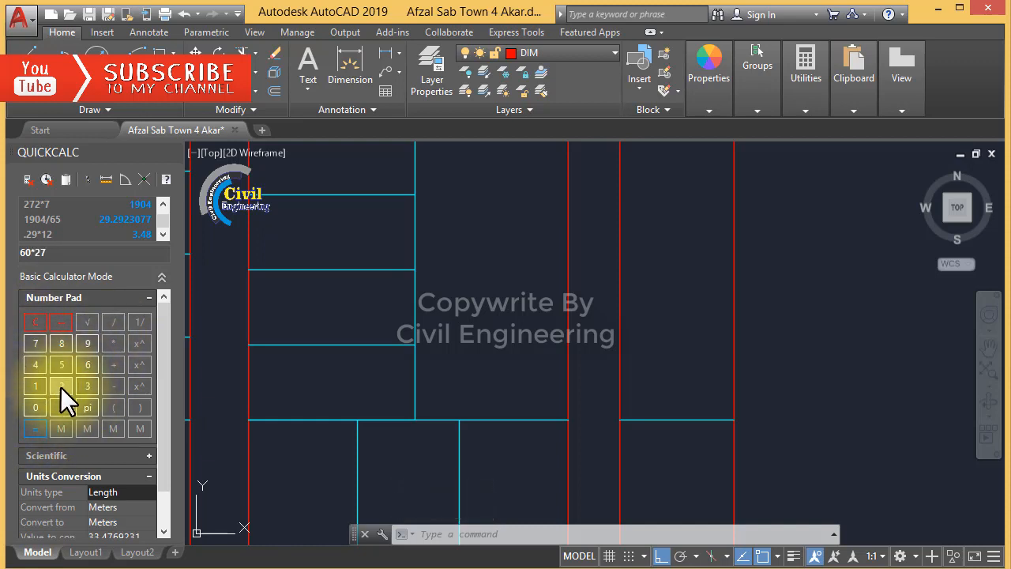
pyautogui.click(61, 386)
pyautogui.click(34, 429)
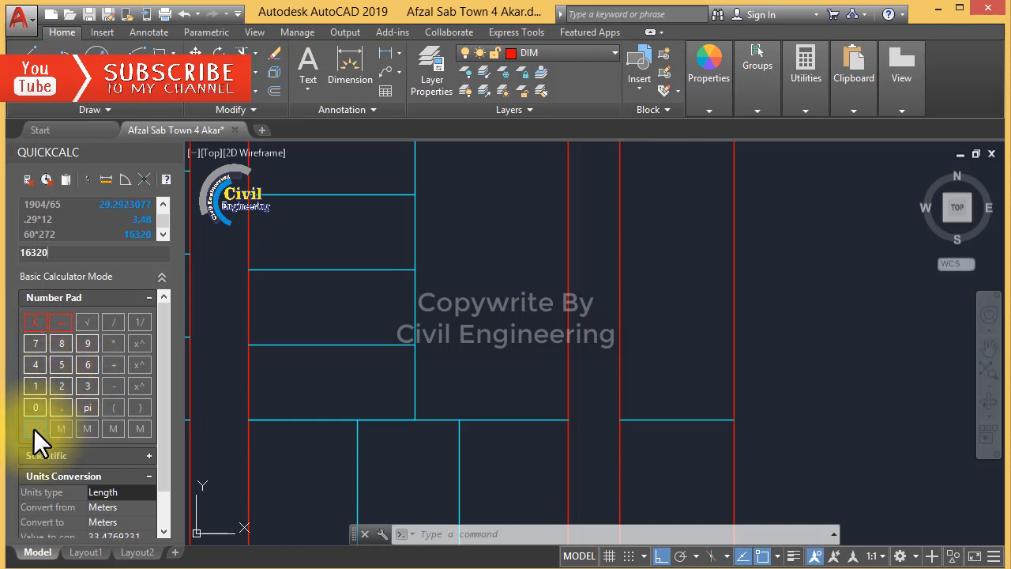
pyautogui.click(113, 322)
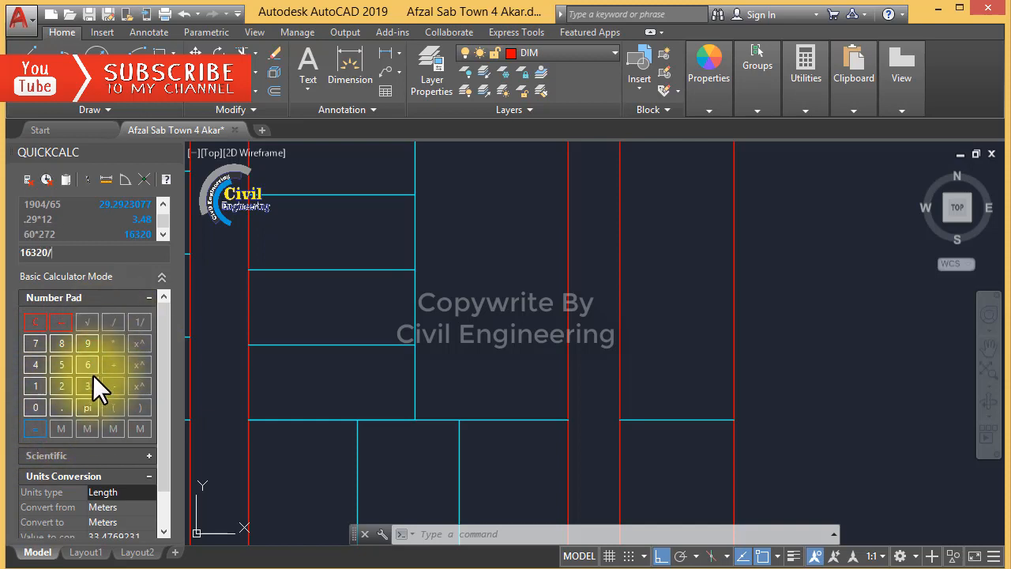
pyautogui.click(87, 365)
pyautogui.click(31, 404)
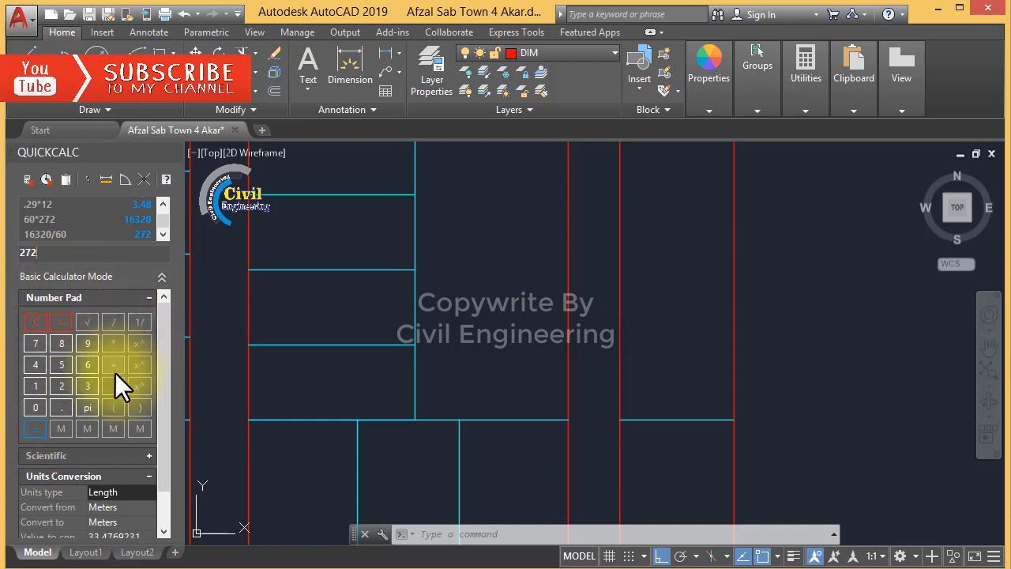
# Multiply the calculator's 272 by 6, divide the product by 60, and clear the entry
pyautogui.click(111, 343)
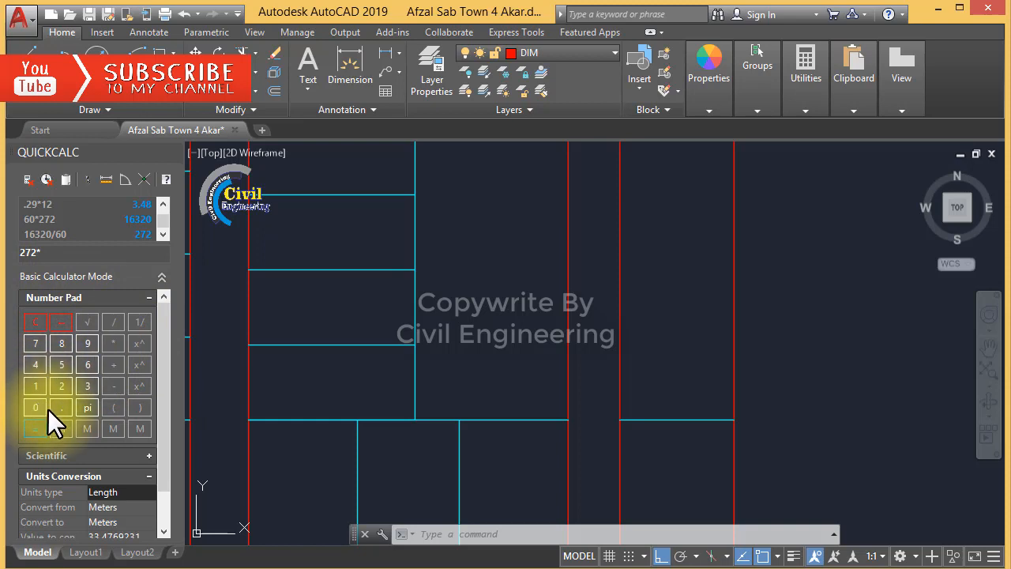
pyautogui.click(88, 364)
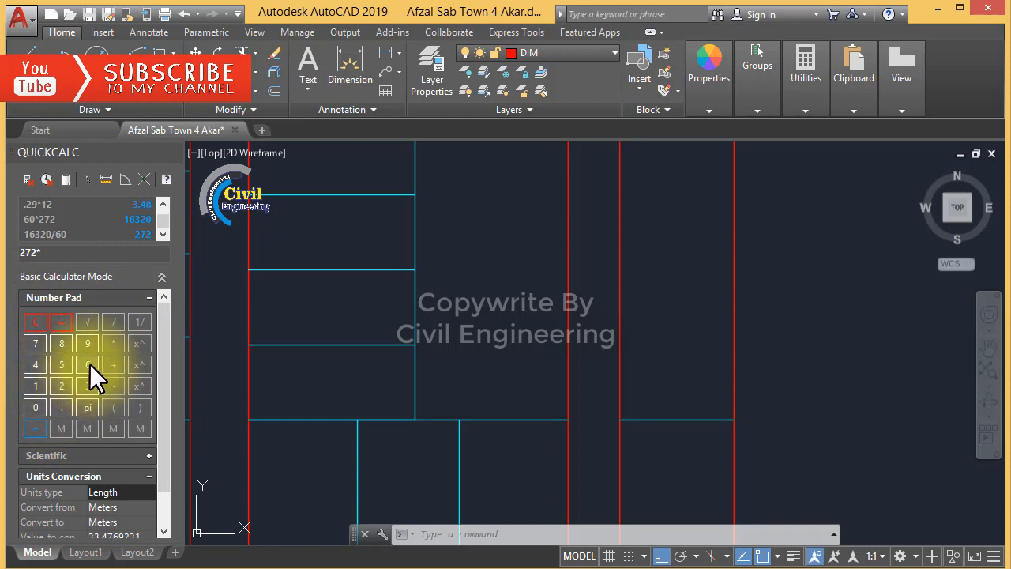
pyautogui.click(39, 429)
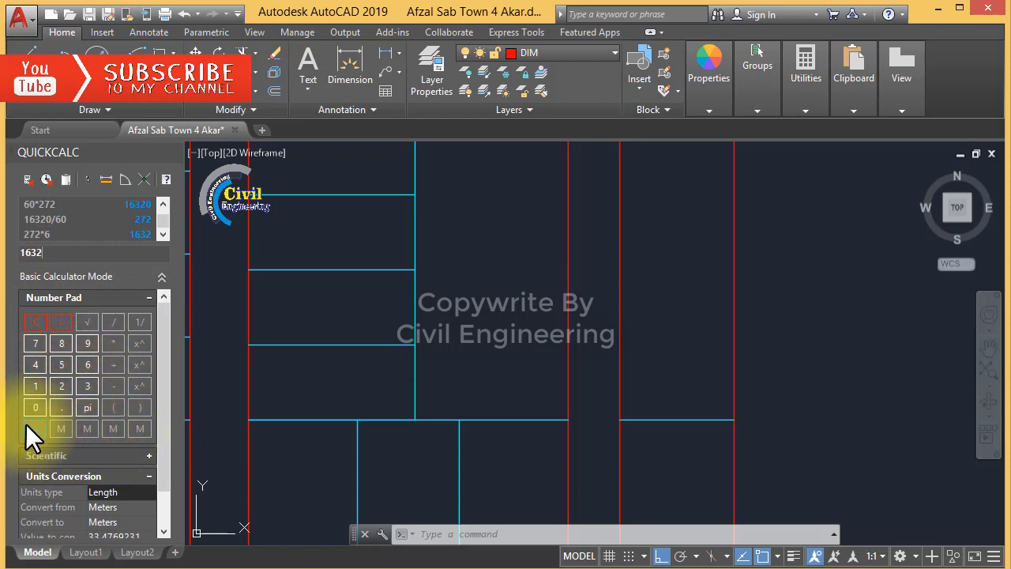
pyautogui.click(111, 321)
pyautogui.click(87, 364)
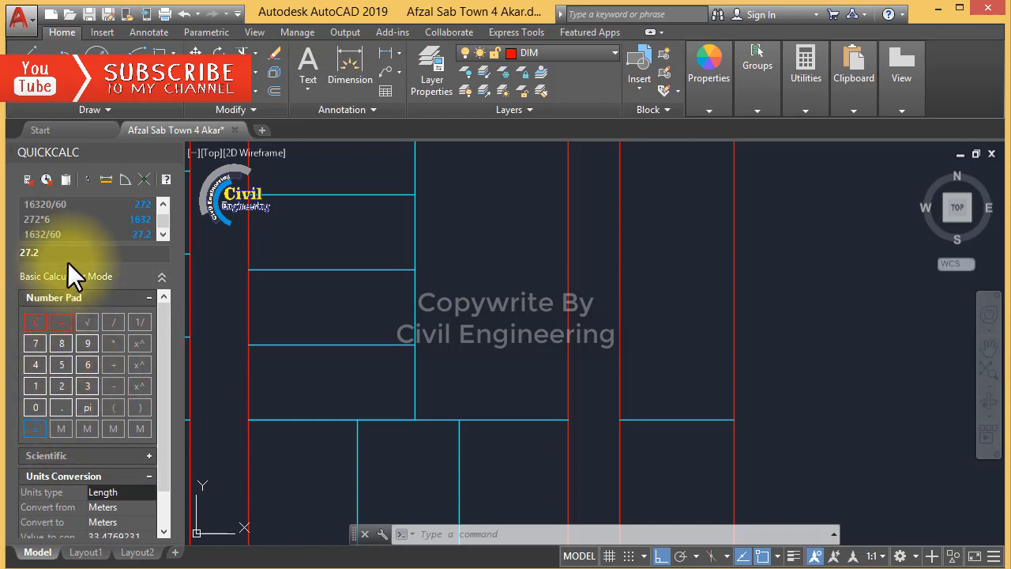
pyautogui.press('Escape')
pyautogui.press('Escape')
pyautogui.press('Escape')
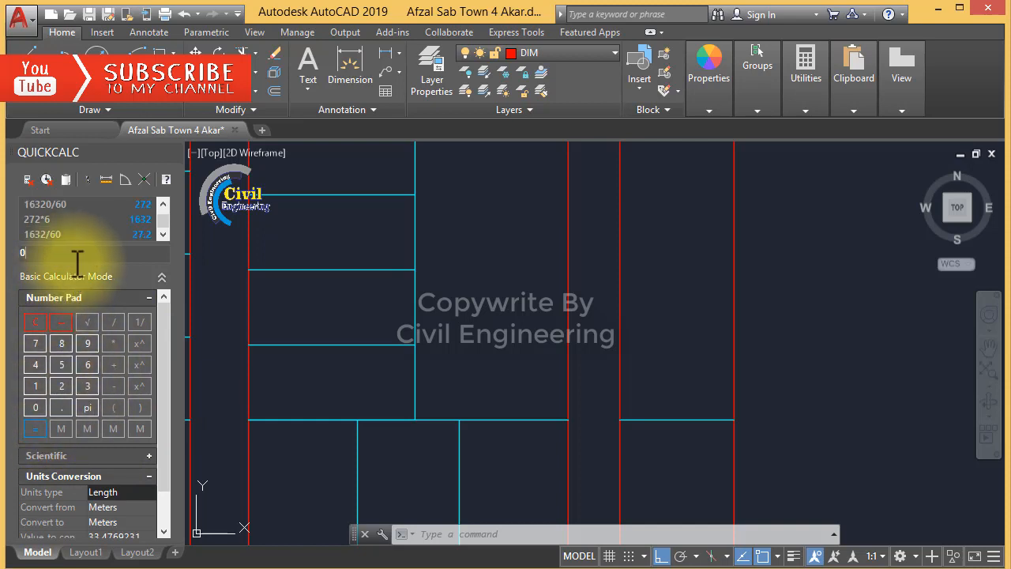
# Offset the lower plot line of the third block upward by 27'-2" in its right half
pyautogui.scroll(-4, 474, 310)
pyautogui.press('Escape')
pyautogui.write('o')
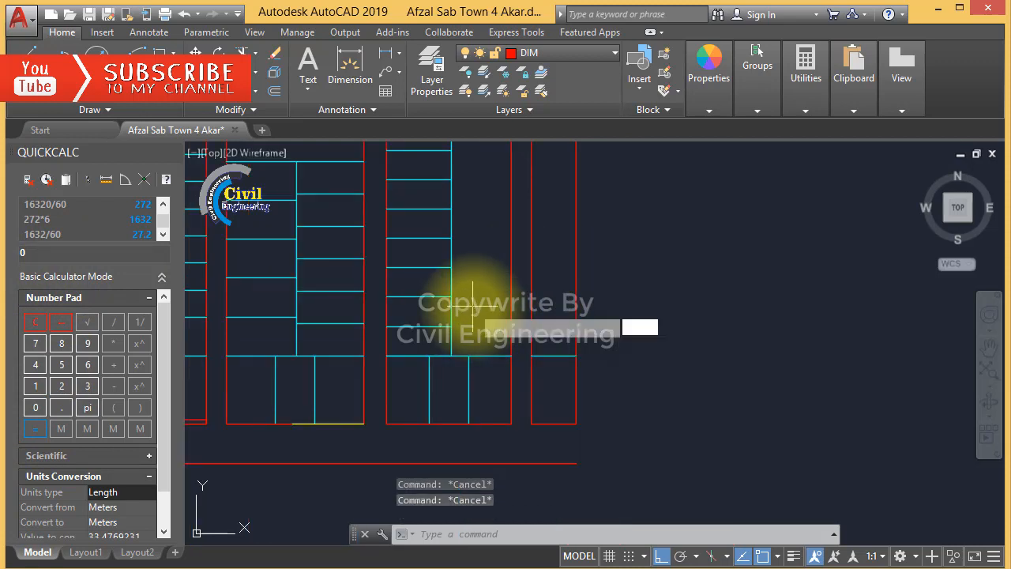
pyautogui.press('Return')
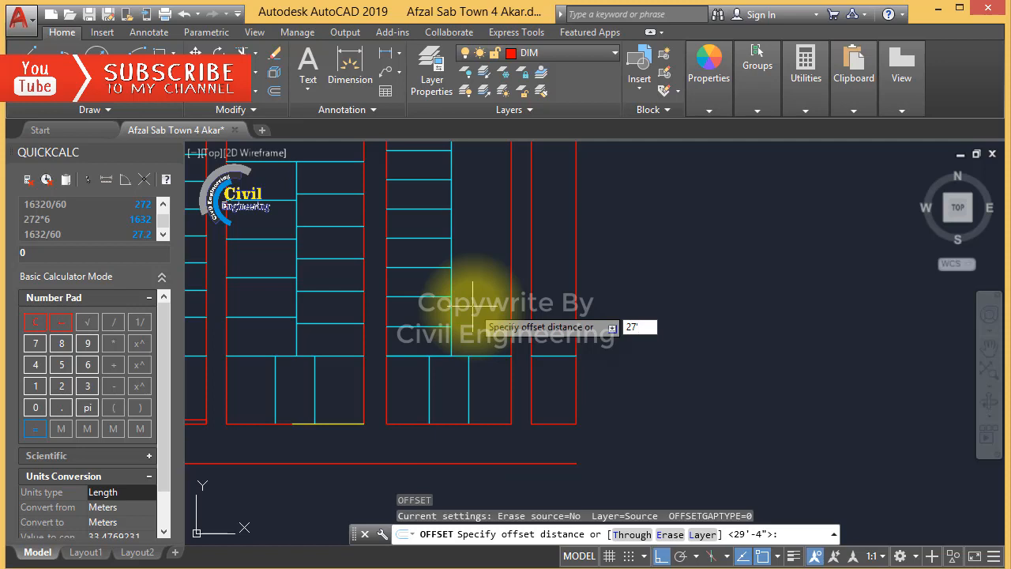
pyautogui.press('Return')
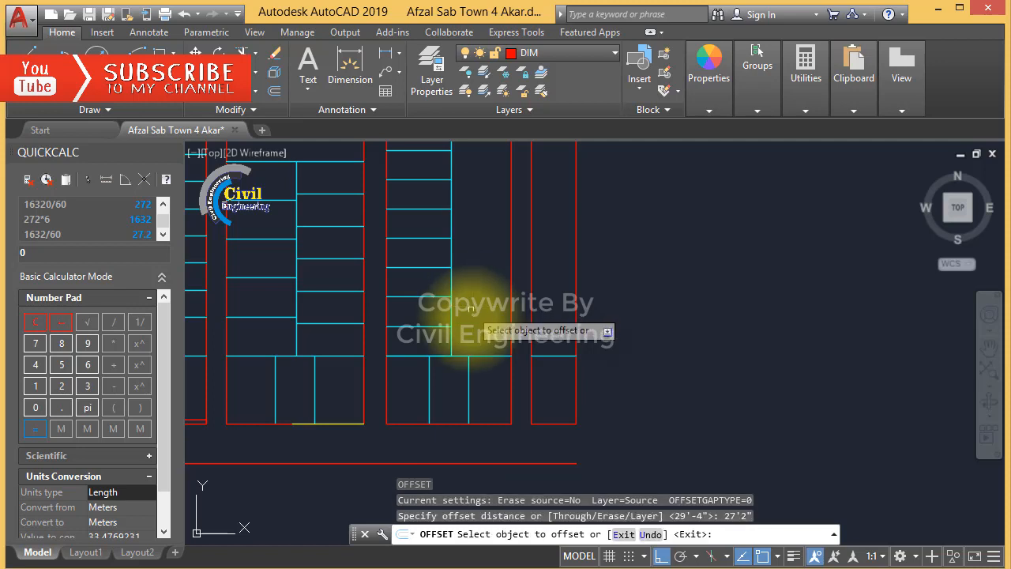
pyautogui.click(497, 356)
pyautogui.click(497, 338)
pyautogui.press('Escape')
pyautogui.press('Escape')
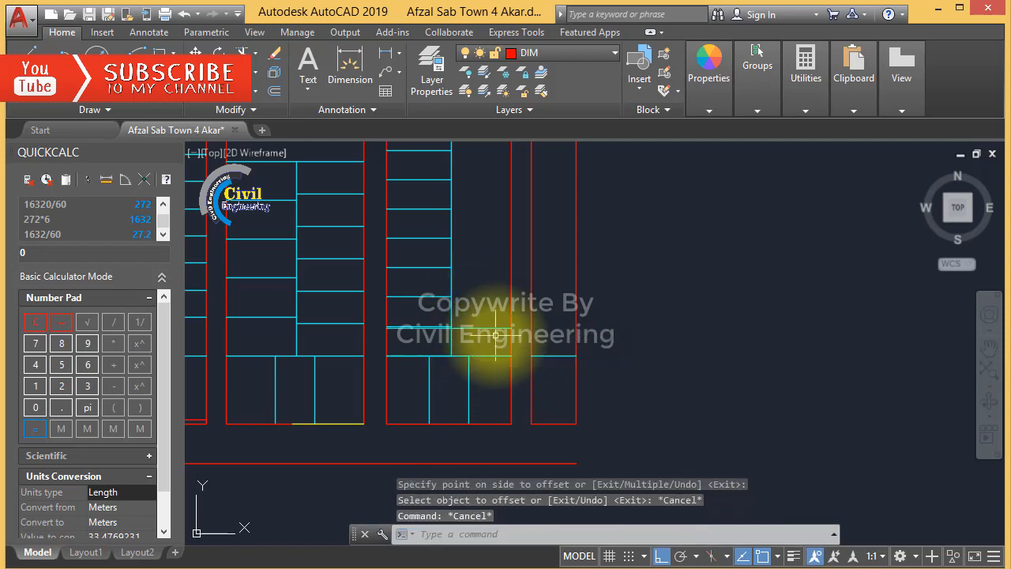
# Trim the part of the new plot line that extends into the third block's left half
pyautogui.write('tr')
pyautogui.press('Return')
pyautogui.press('Return')
pyautogui.scroll(3, 474, 293)
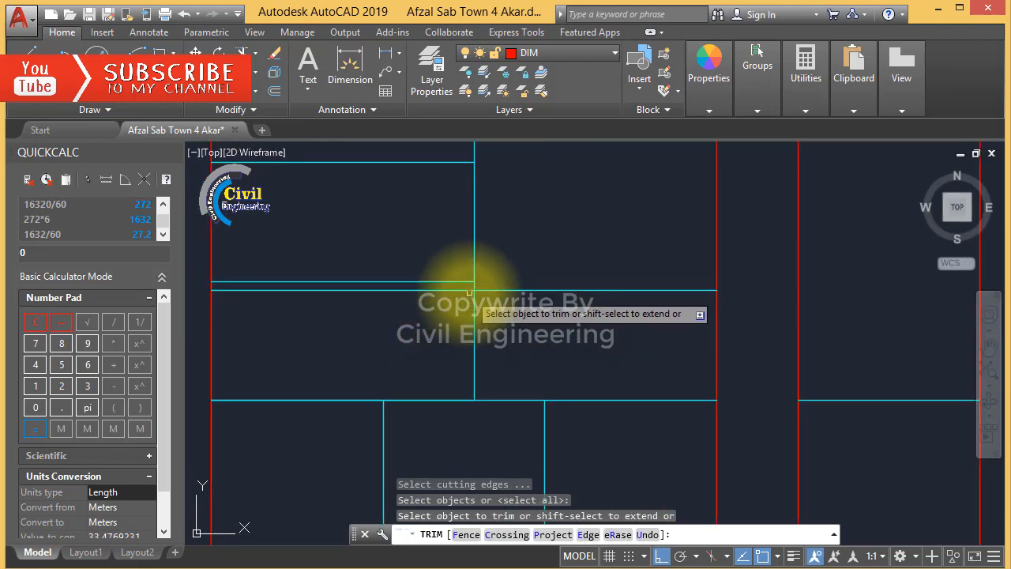
pyautogui.press('Escape')
# Offset the trimmed plot line upward five times in succession at 27'-2" spacing in the third block's right half
pyautogui.scroll(-4, 466, 332)
pyautogui.write('o')
pyautogui.press('Return')
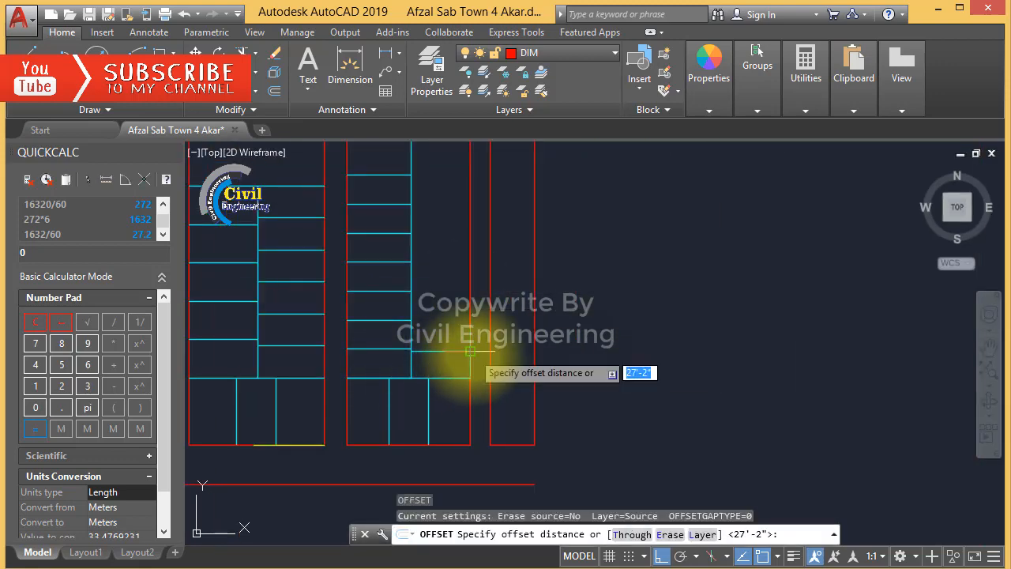
pyautogui.press('Return')
pyautogui.click(470, 356)
pyautogui.click(462, 339)
pyautogui.click(456, 325)
pyautogui.click(457, 291)
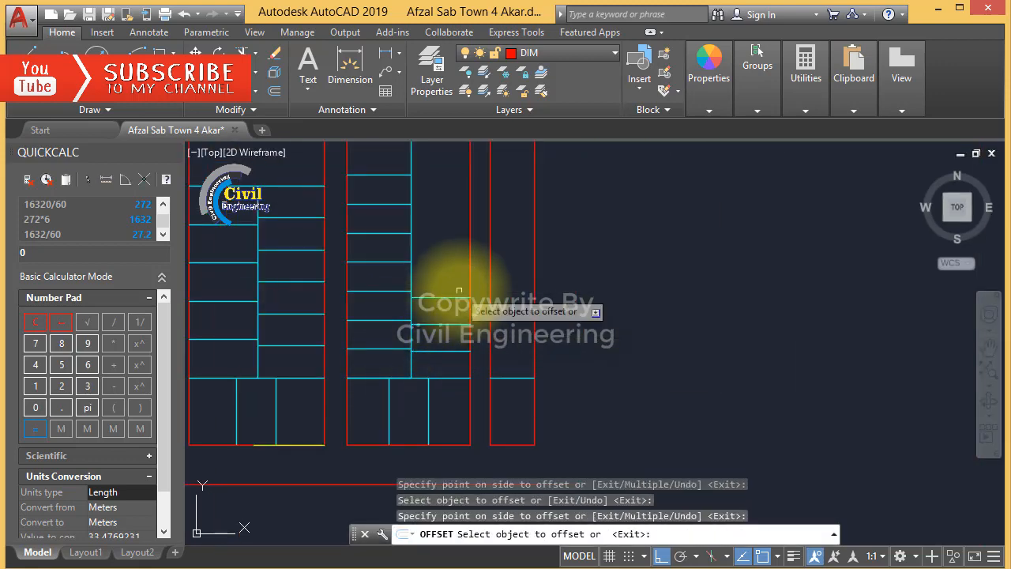
pyautogui.click(456, 297)
pyautogui.click(458, 275)
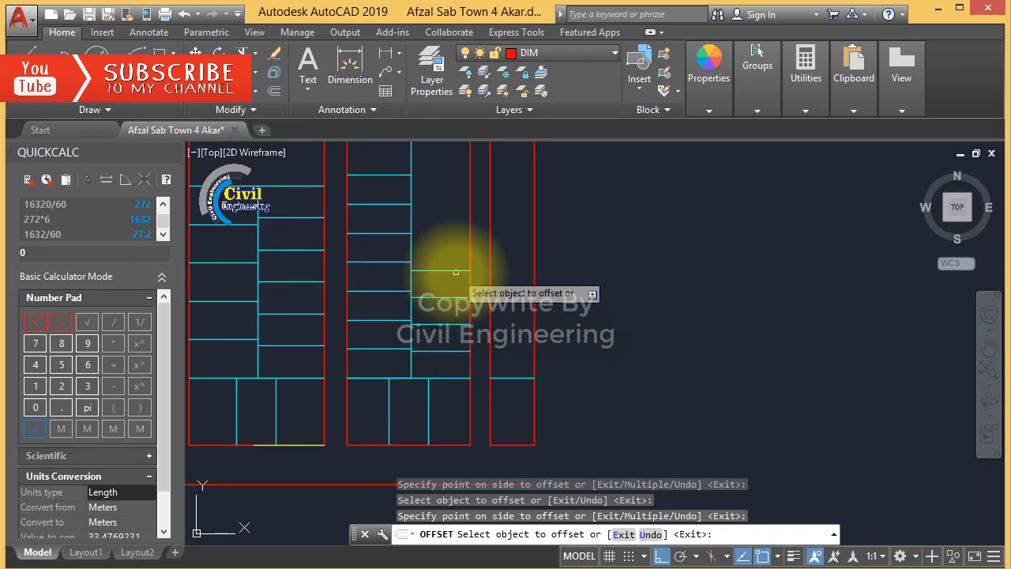
pyautogui.click(456, 269)
pyautogui.click(454, 237)
pyautogui.click(456, 244)
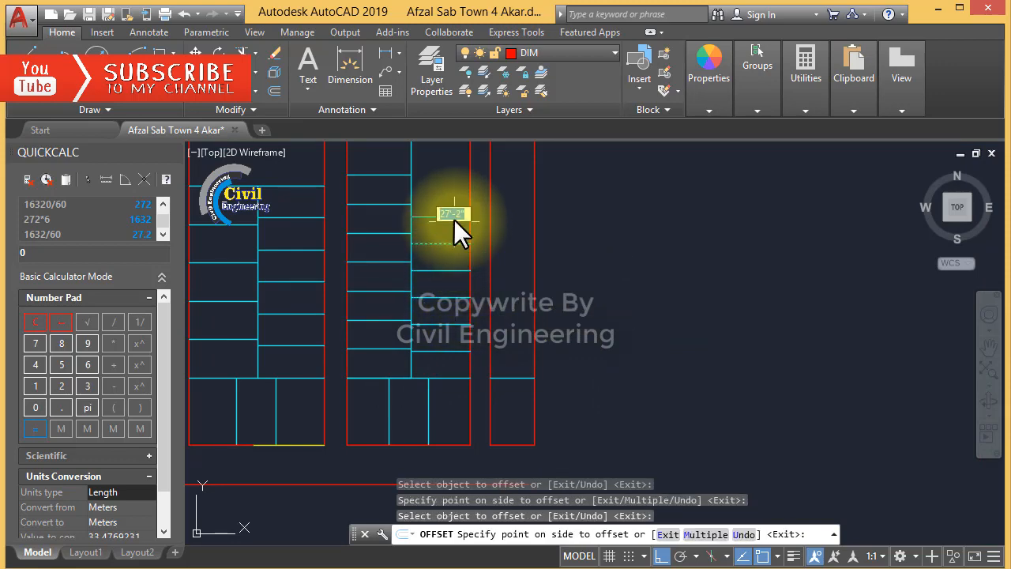
pyautogui.click(453, 222)
# Offset the topmost plot line in the third block's right half upward twice more at 27'-2" spacing
pyautogui.scroll(-4, 505, 404)
pyautogui.scroll(4, 477, 300)
pyautogui.click(464, 365)
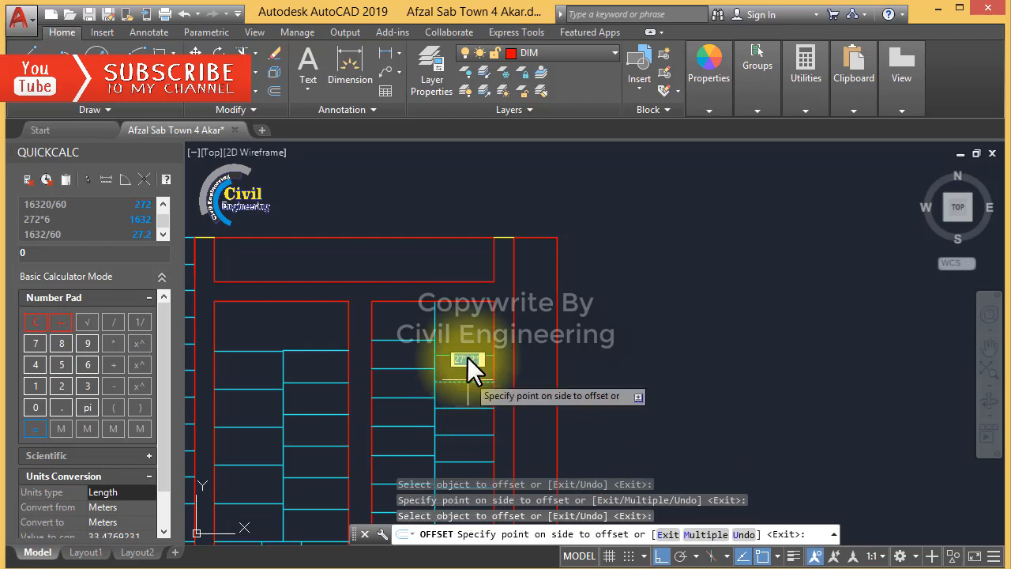
pyautogui.click(466, 347)
pyautogui.click(467, 354)
pyautogui.click(464, 338)
pyautogui.scroll(3, 464, 338)
pyautogui.press('Escape')
pyautogui.press('Escape')
pyautogui.press('Escape')
pyautogui.press('Escape')
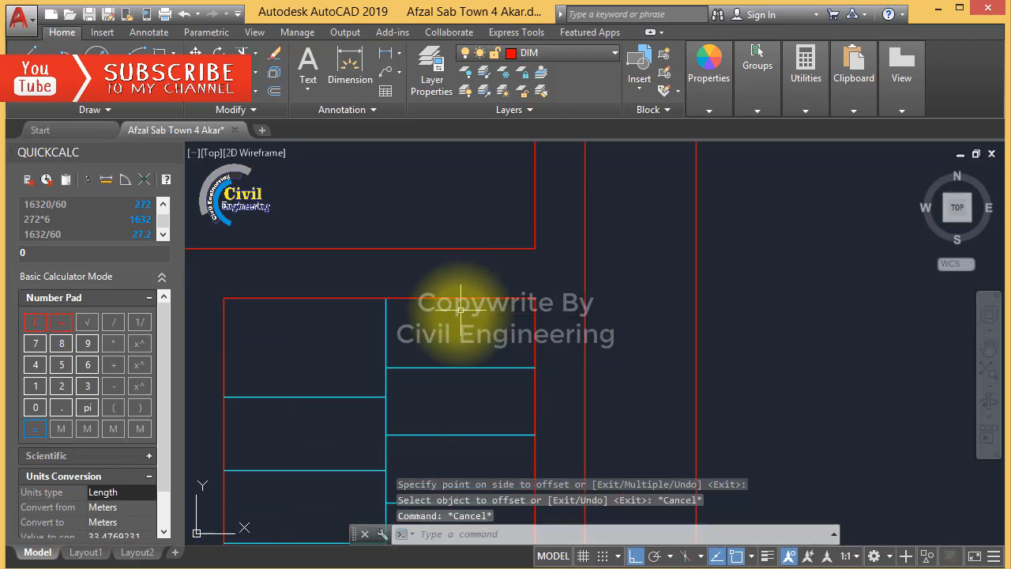
# Measure the depth of the top plot in the third block's right half with an aligned dimension, without placing it
pyautogui.write('dal')
pyautogui.press('Return')
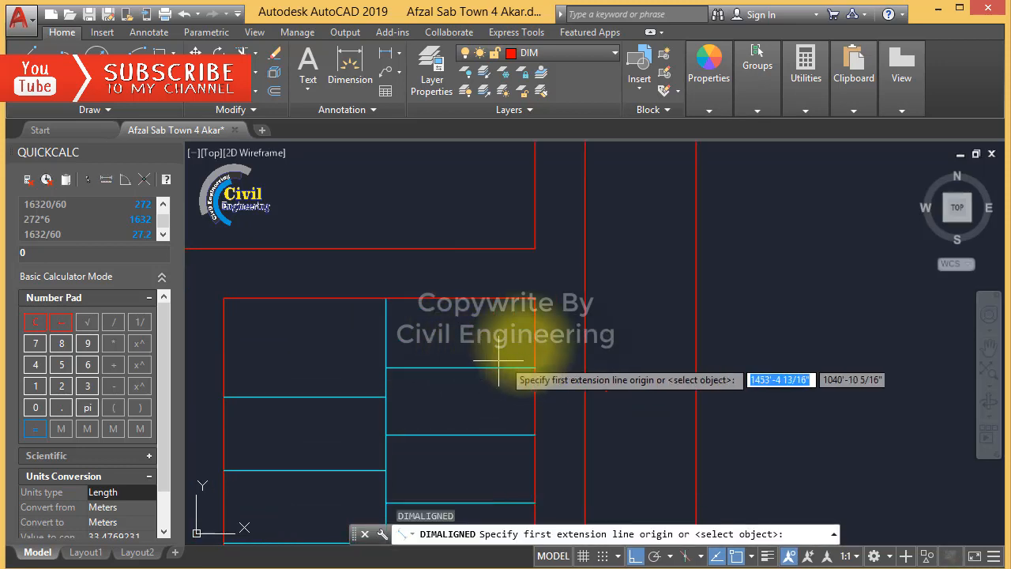
pyautogui.click(538, 298)
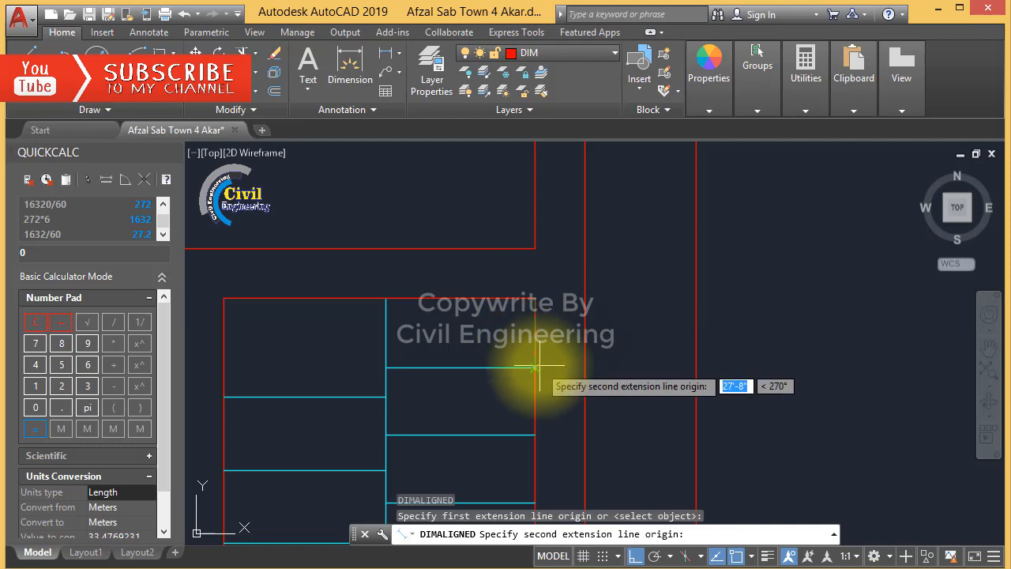
pyautogui.click(538, 366)
pyautogui.moveTo(542, 366); pyautogui.dragTo(485, 327, button='middle')
pyautogui.press('Escape')
pyautogui.press('Escape')
pyautogui.press('Escape')
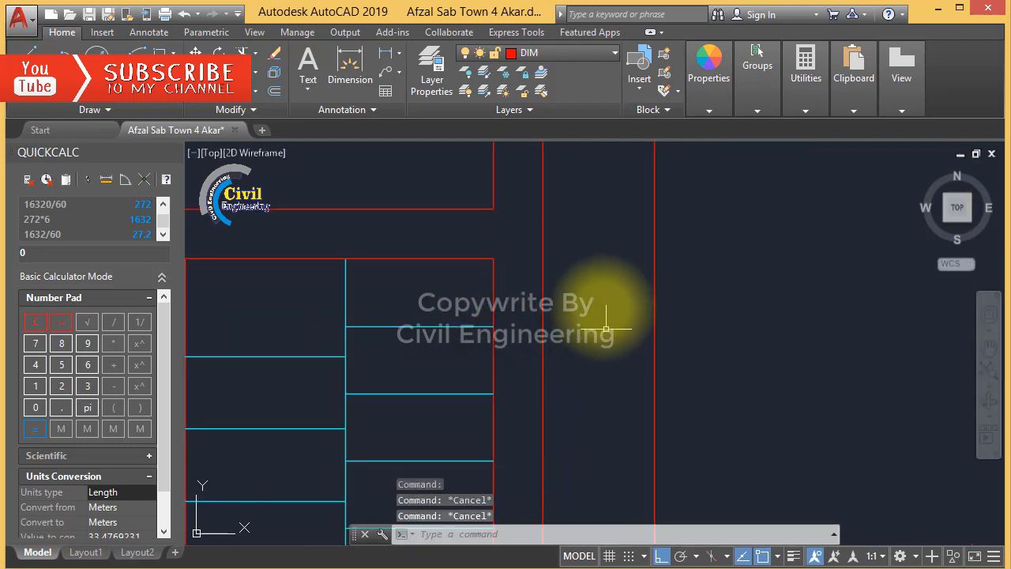
pyautogui.press('Escape')
# Measure the width of the rightmost block with an aligned dimension along its lower plot line, without placing it
pyautogui.scroll(-3, 616, 328)
pyautogui.scroll(3, 548, 339)
pyautogui.scroll(-2, 542, 418)
pyautogui.scroll(2, 541, 436)
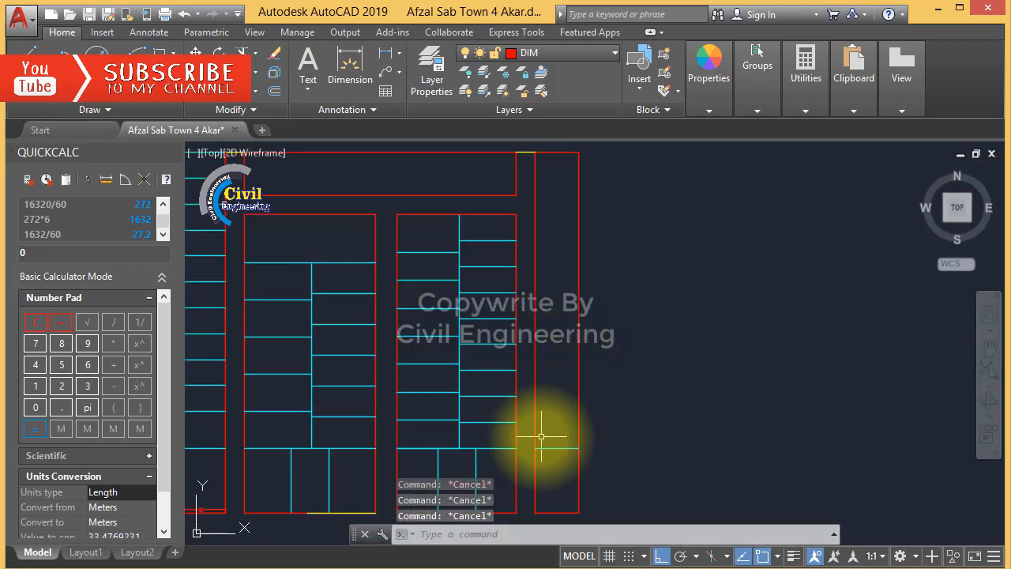
pyautogui.write('dal')
pyautogui.press('Return')
pyautogui.click(562, 446)
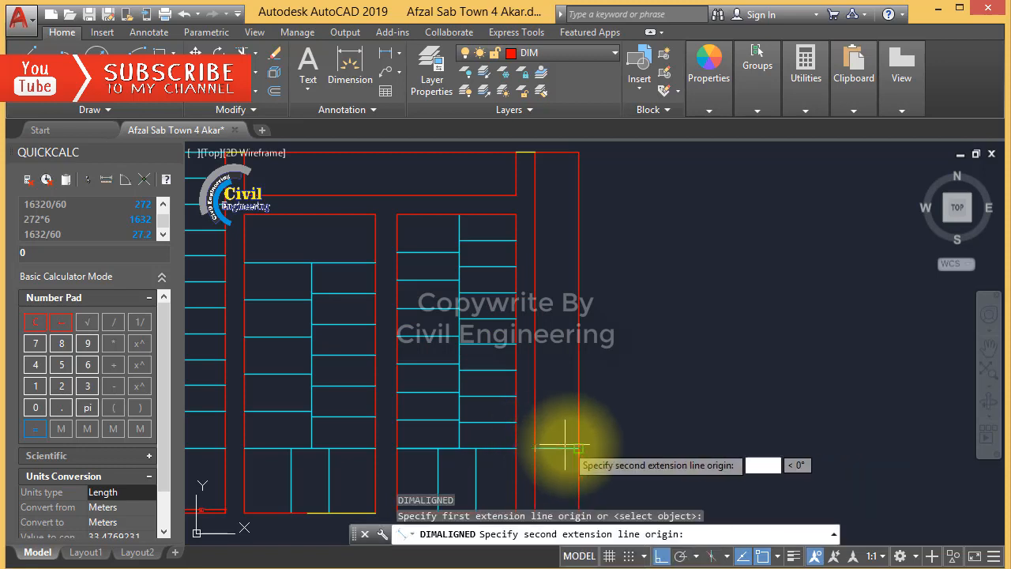
pyautogui.click(576, 447)
pyautogui.scroll(5, 566, 444)
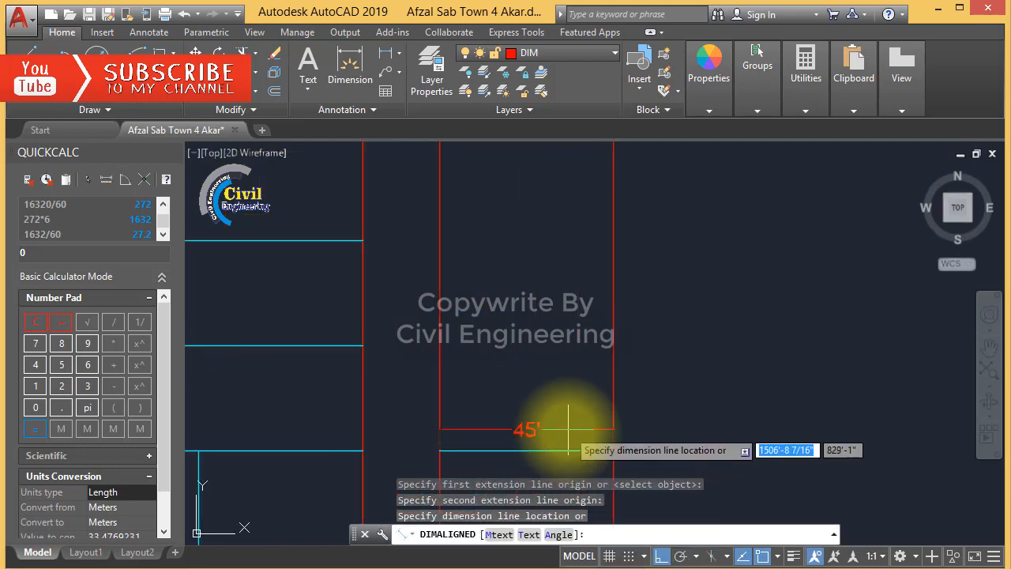
pyautogui.press('Escape')
pyautogui.press('Escape')
pyautogui.press('Escape')
pyautogui.press('Escape')
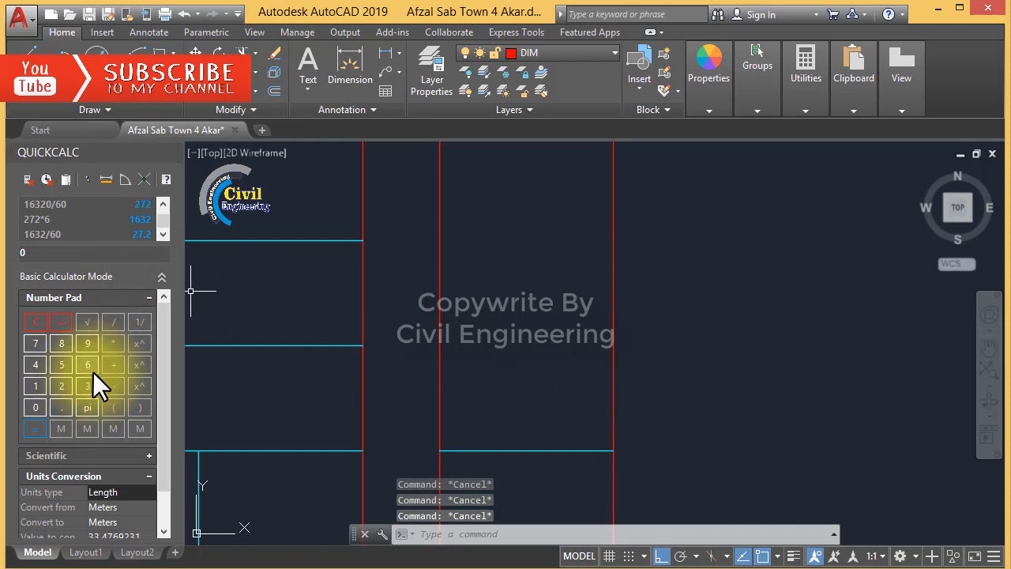
# Calculate 4*272 and divide the product by 45 in the calculator
pyautogui.click(36, 365)
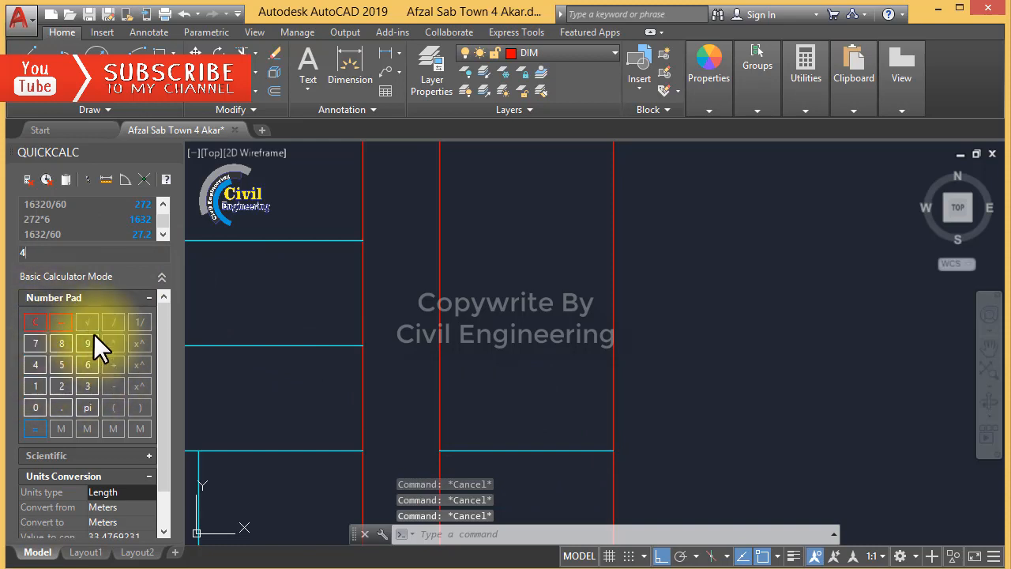
pyautogui.click(113, 343)
pyautogui.click(61, 386)
pyautogui.click(36, 343)
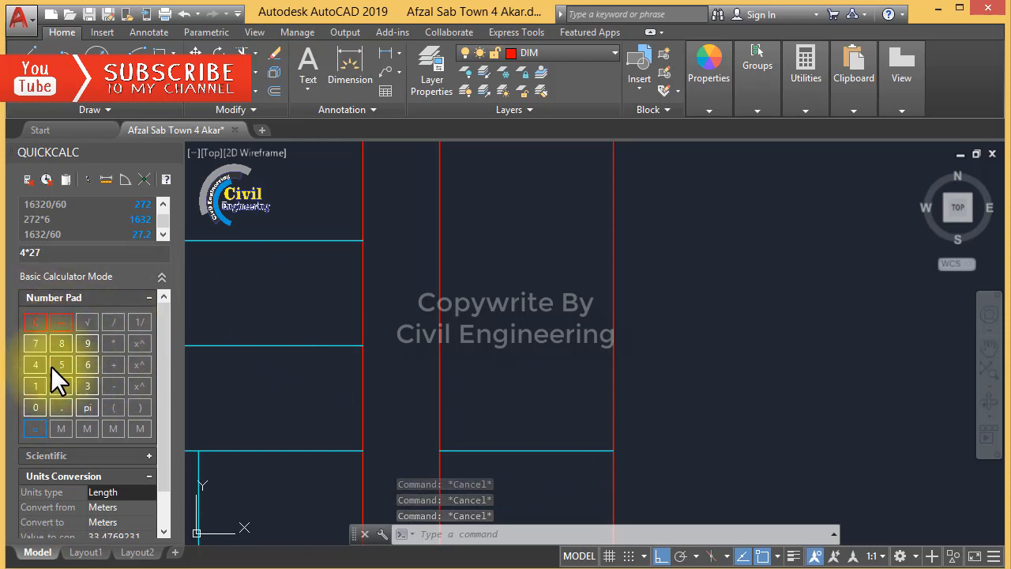
pyautogui.click(61, 386)
pyautogui.click(36, 427)
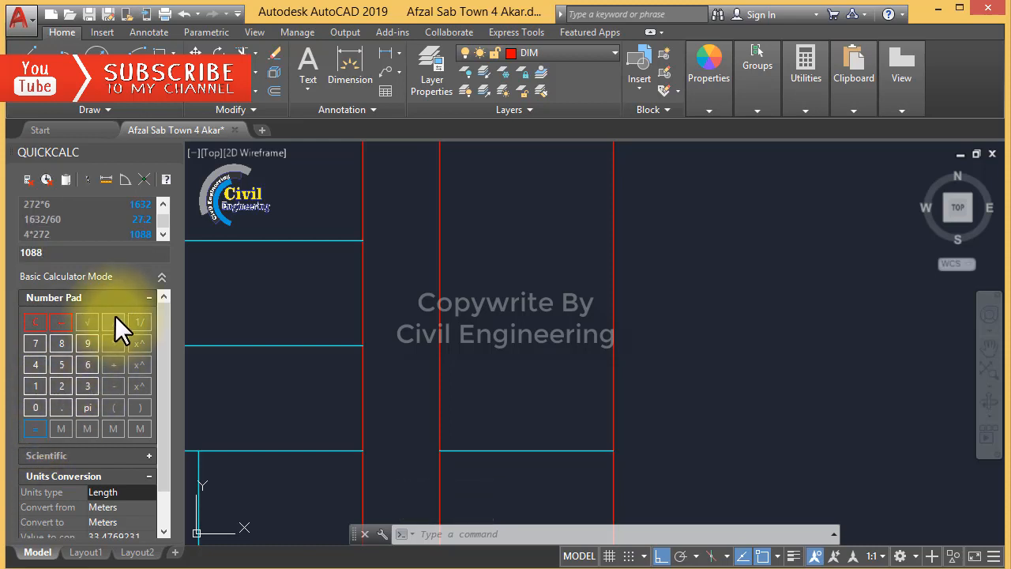
pyautogui.click(112, 324)
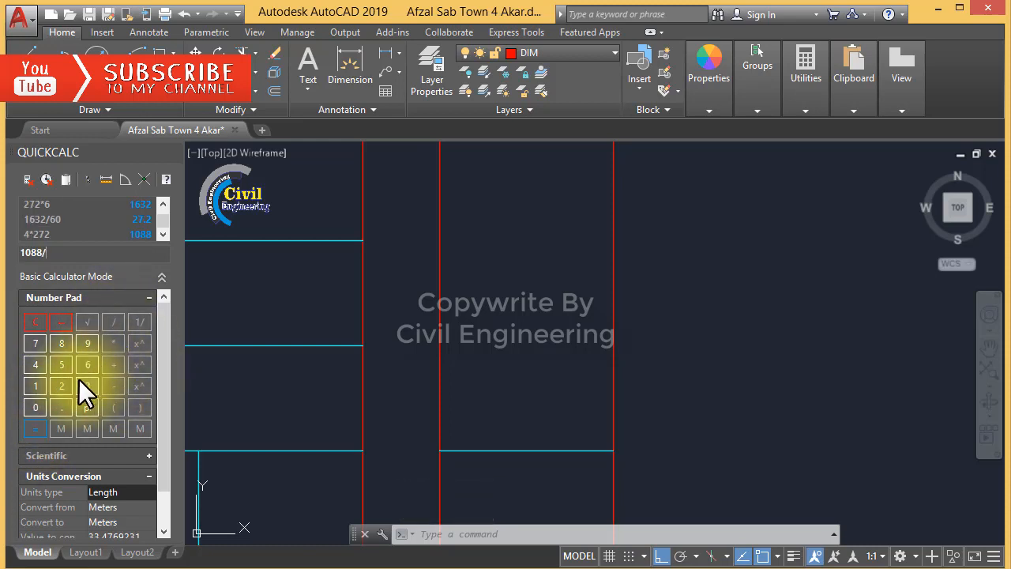
pyautogui.click(36, 364)
pyautogui.click(59, 365)
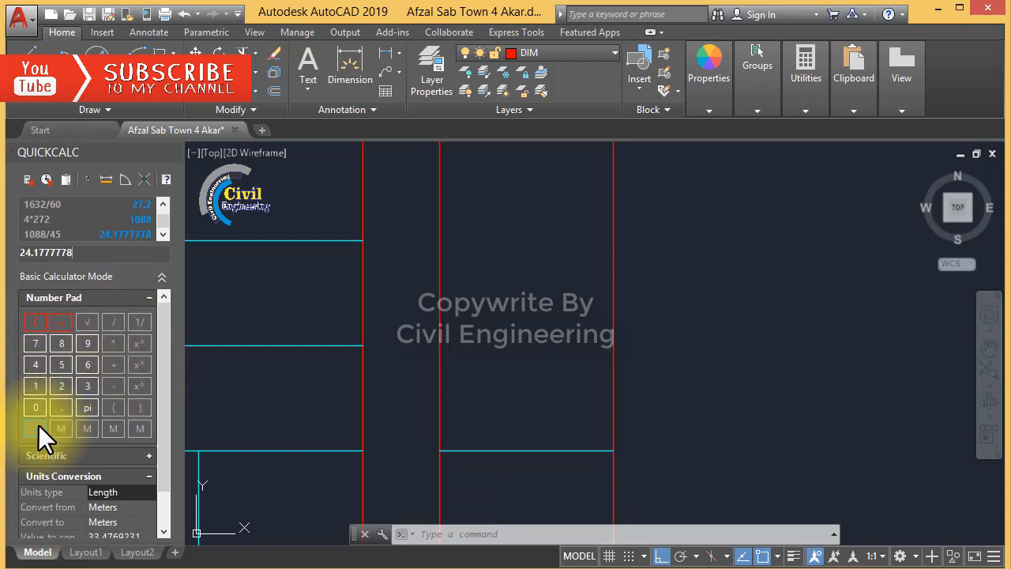
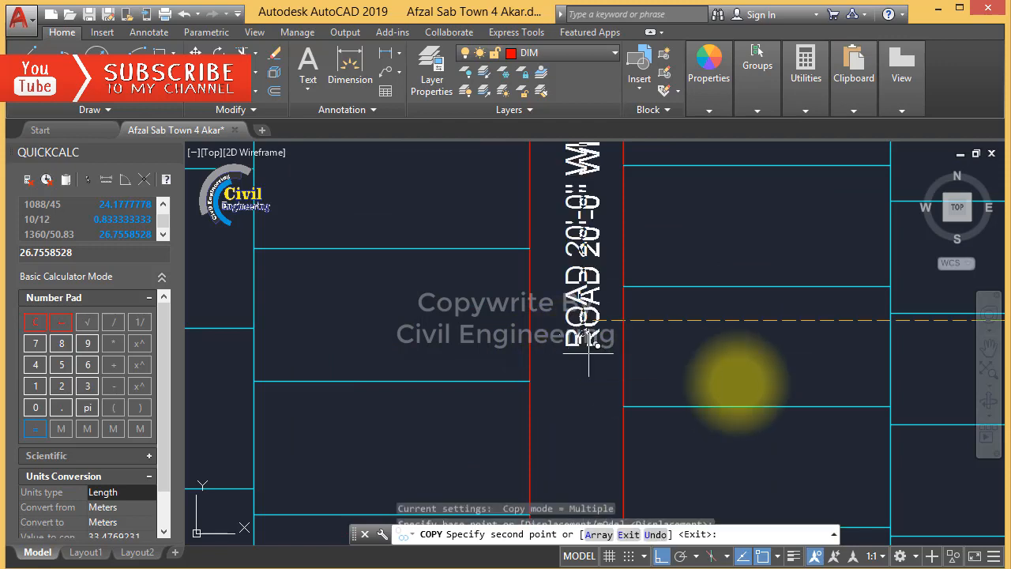
# Place a copy of the vertical ROAD 20'-0" WIDE label in the leftmost vertical road and finish copying
pyautogui.scroll(-5, 745, 373)
pyautogui.scroll(3, 419, 348)
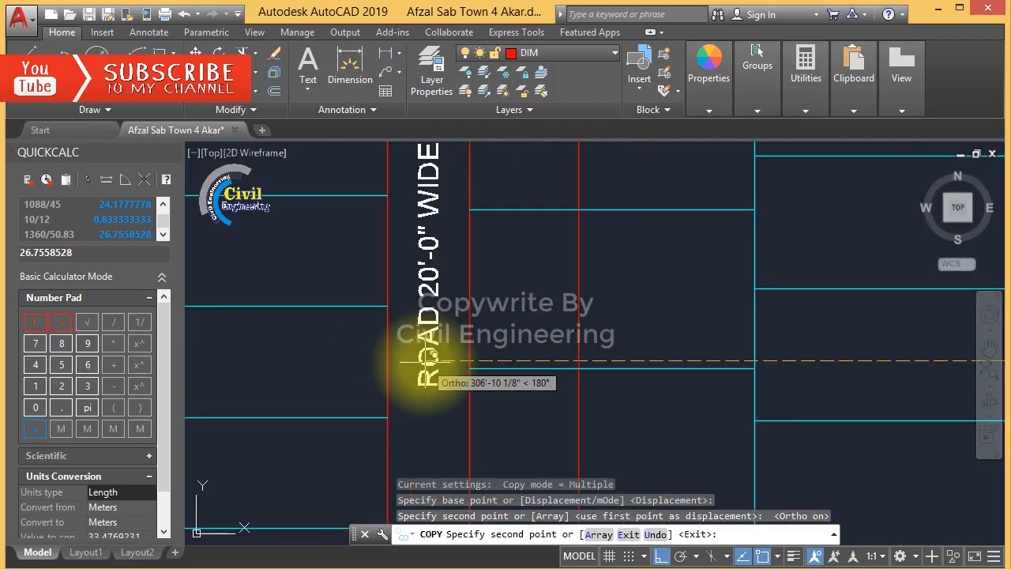
pyautogui.press('Escape')
pyautogui.press('Escape')
pyautogui.press('Escape')
# Change the middle vertical road's label to read ROAD 22'-0" WIDE, and save the drawing
pyautogui.scroll(-6, 402, 400)
pyautogui.write('e')
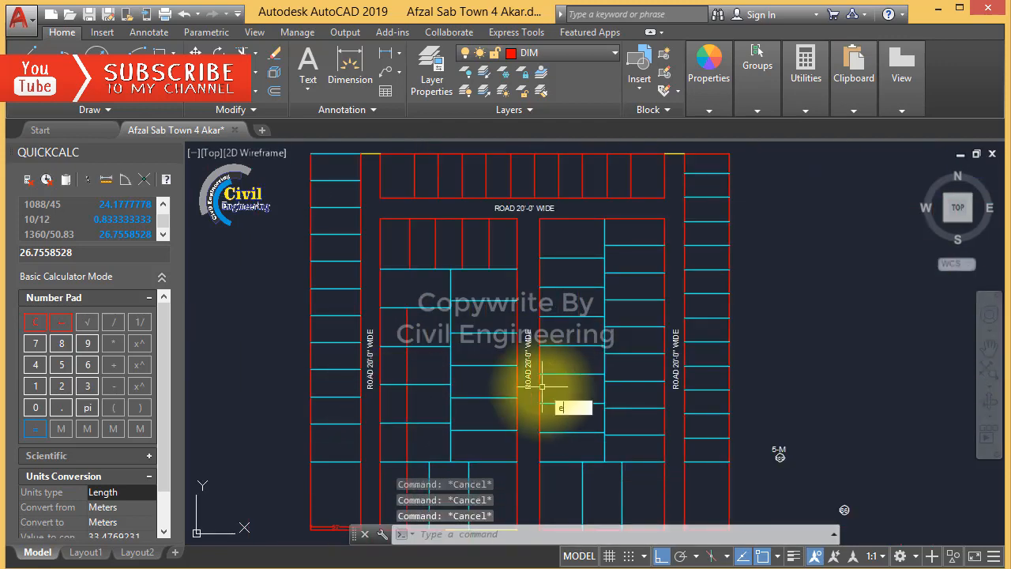
pyautogui.write('d')
pyautogui.press('Return')
pyautogui.scroll(2, 544, 386)
pyautogui.click(538, 362)
pyautogui.scroll(4, 536, 362)
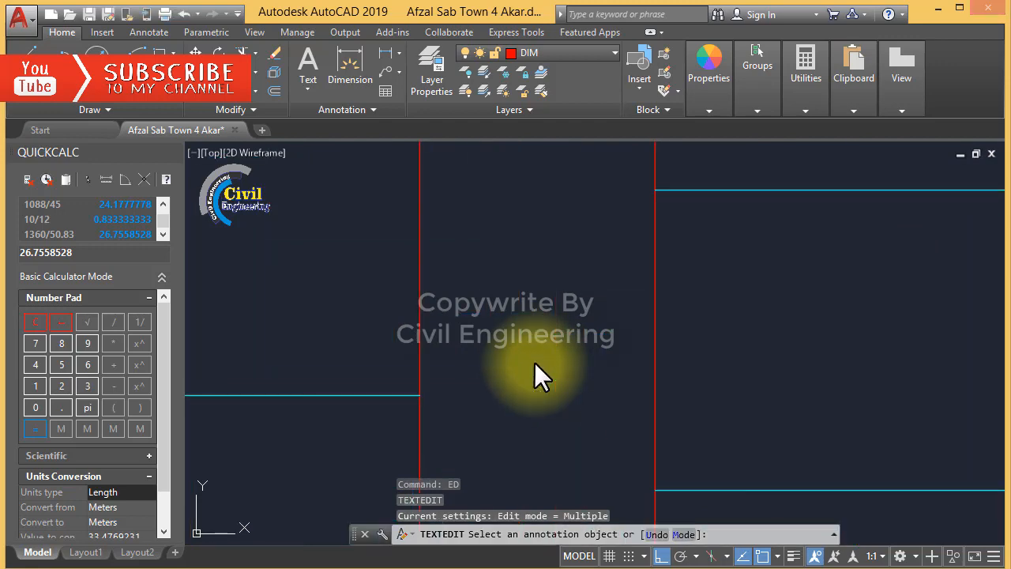
pyautogui.scroll(-3, 568, 263)
pyautogui.scroll(2, 629, 355)
pyautogui.click(647, 328)
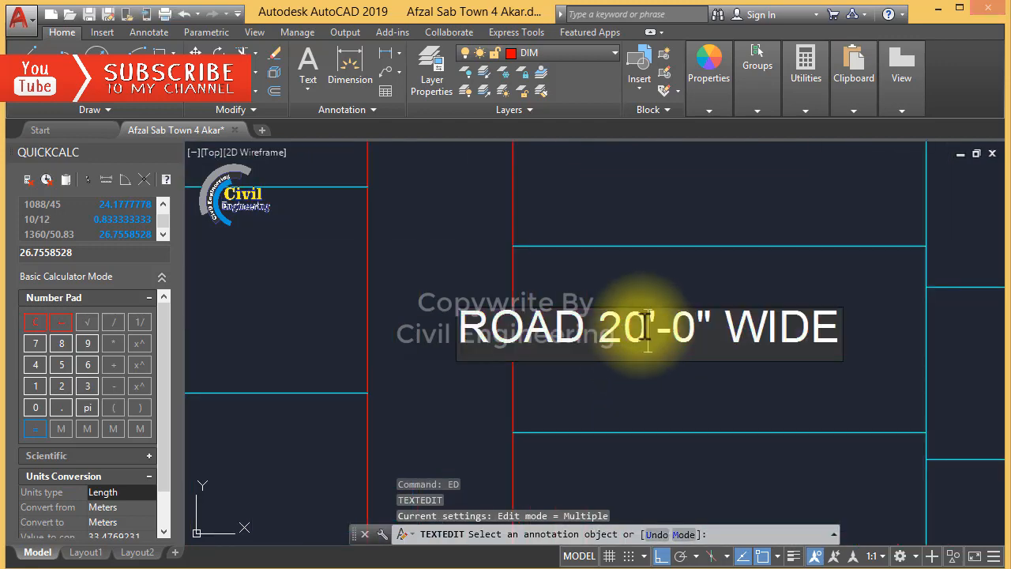
pyautogui.write('2')
pyautogui.press('Return')
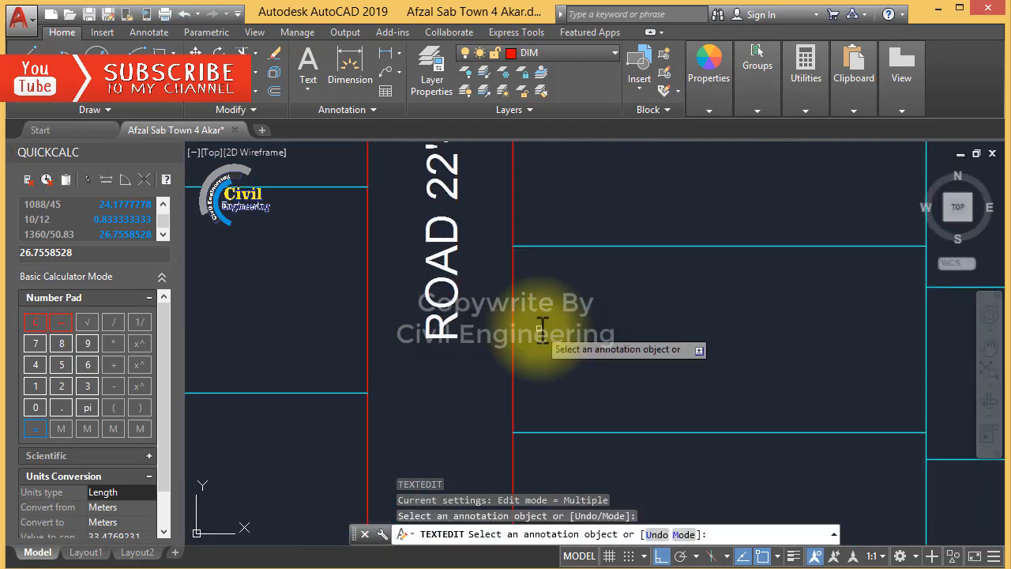
pyautogui.press('Escape')
pyautogui.hotkey('ctrl', 's')
pyautogui.scroll(-2, 550, 312)
pyautogui.press('Escape')
pyautogui.click(542, 293)
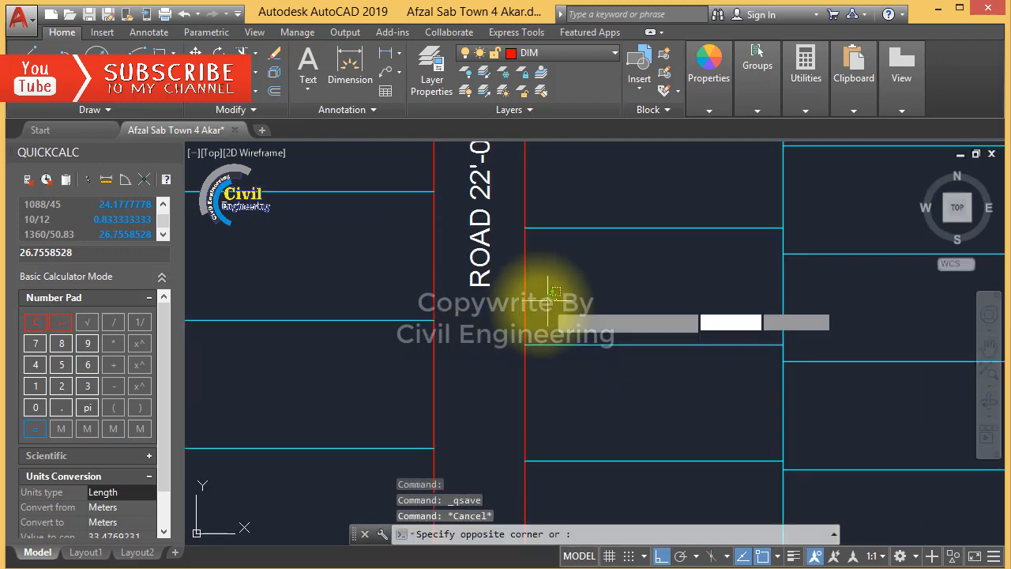
pyautogui.scroll(-5, 567, 312)
pyautogui.press('Escape')
pyautogui.press('Escape')
pyautogui.press('Escape')
pyautogui.press('Escape')
pyautogui.scroll(2, 579, 245)
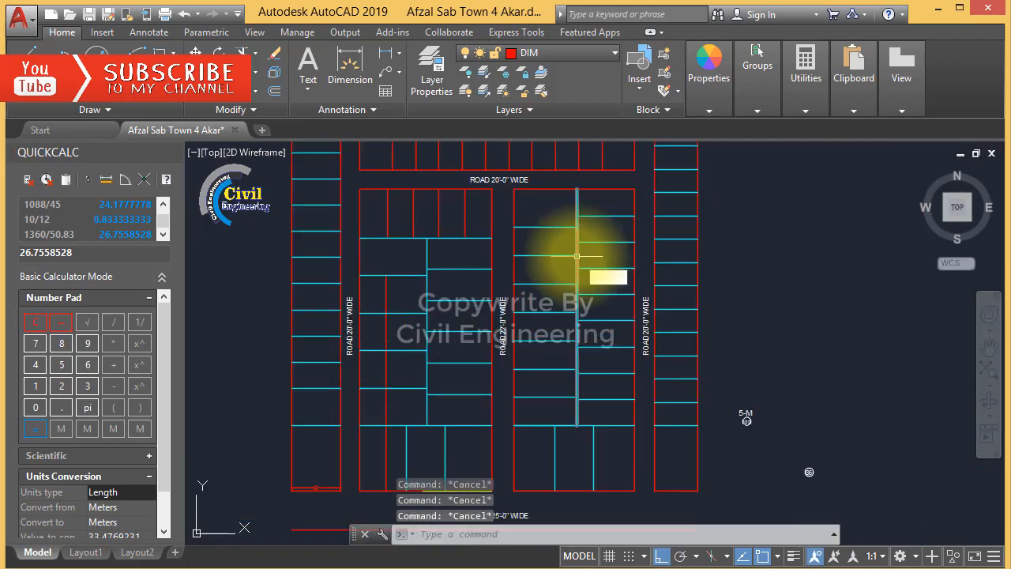
# Copy the 5-M label with its circled plot number 100 into the bottom-right plot of the second block, with Ortho off
pyautogui.write('co')
pyautogui.press('Return')
pyautogui.scroll(6, 677, 356)
pyautogui.click(661, 267)
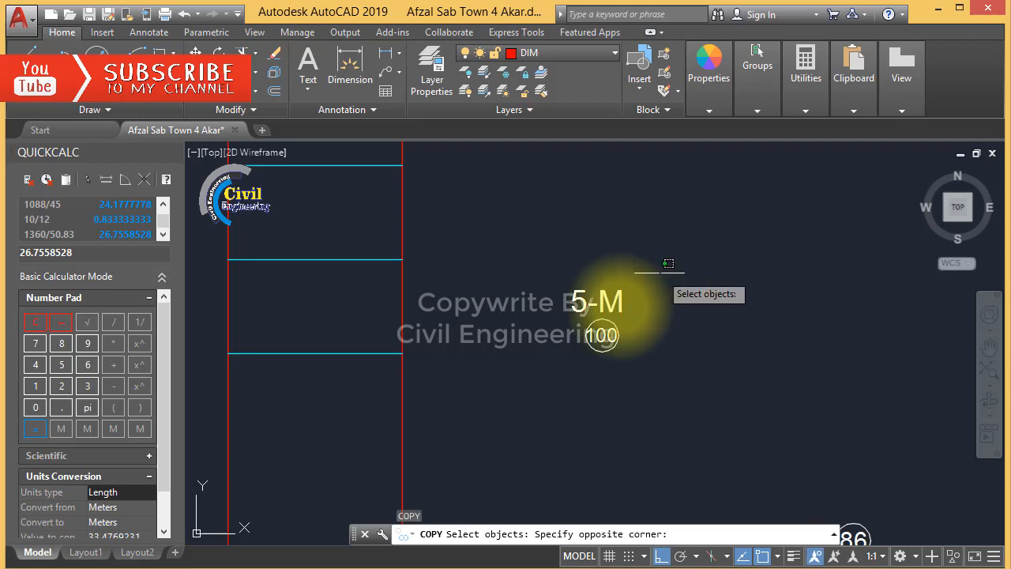
pyautogui.click(551, 358)
pyautogui.press('Return')
pyautogui.click(601, 332)
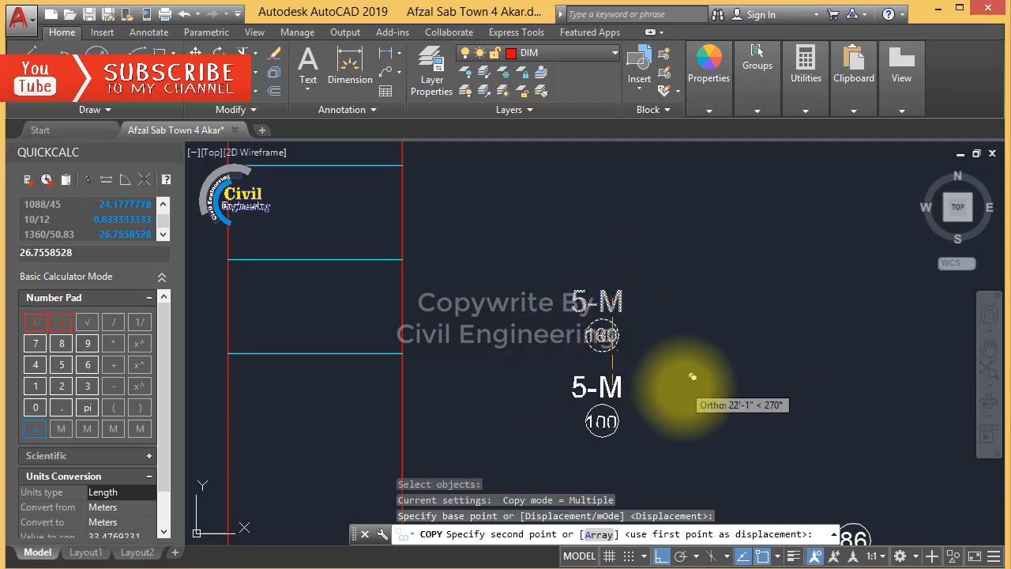
pyautogui.press('F8')
pyautogui.scroll(-5, 727, 402)
pyautogui.scroll(7, 648, 379)
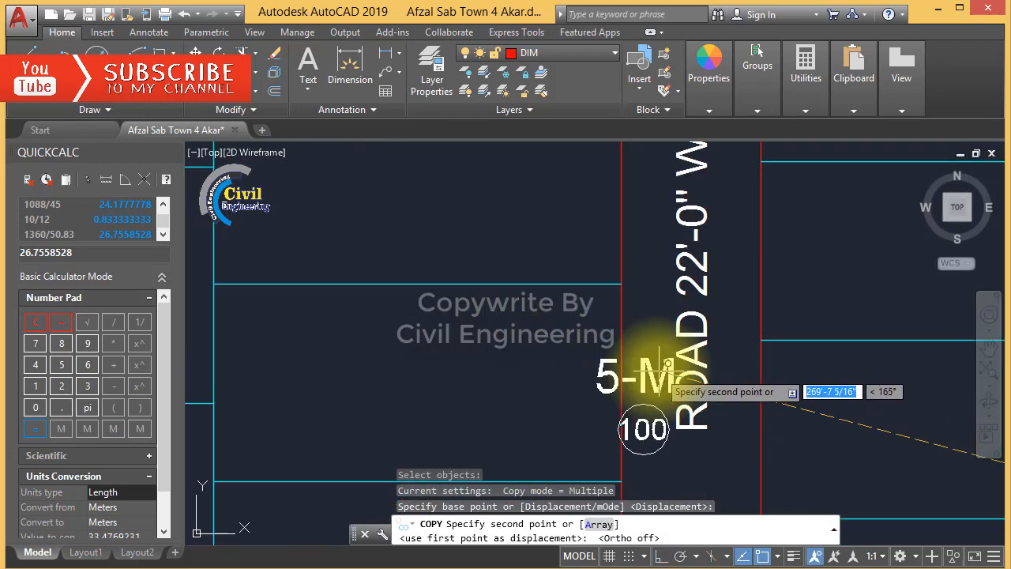
pyautogui.scroll(-7, 607, 282)
pyautogui.scroll(4, 588, 394)
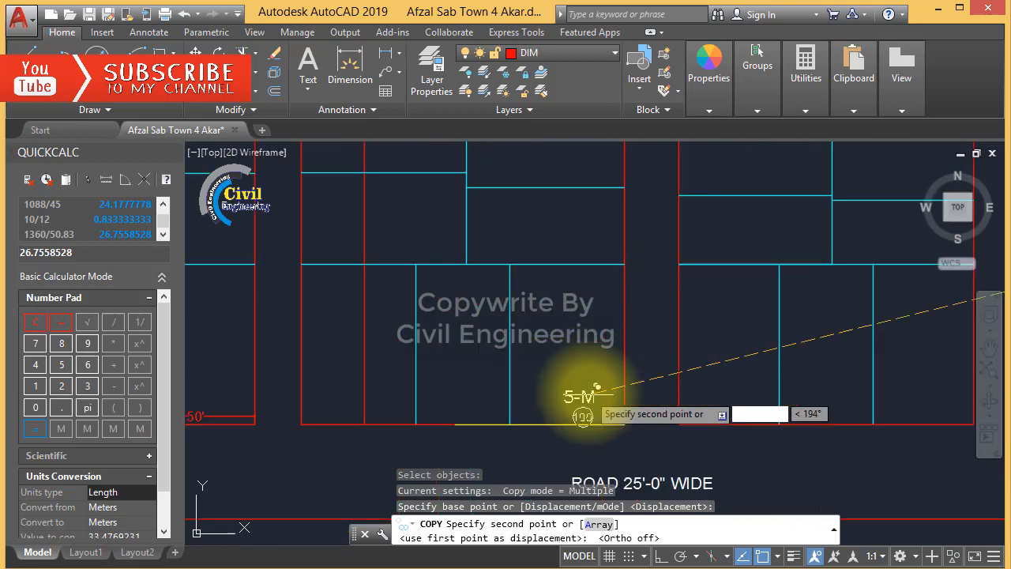
pyautogui.scroll(2, 598, 387)
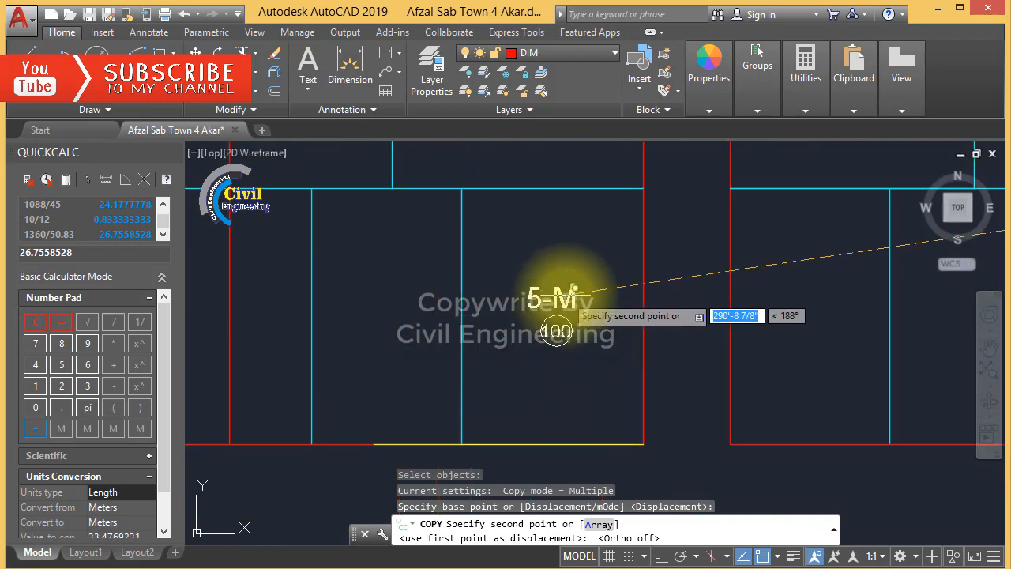
pyautogui.press('Escape')
pyautogui.press('Escape')
pyautogui.press('Escape')
pyautogui.press('Escape')
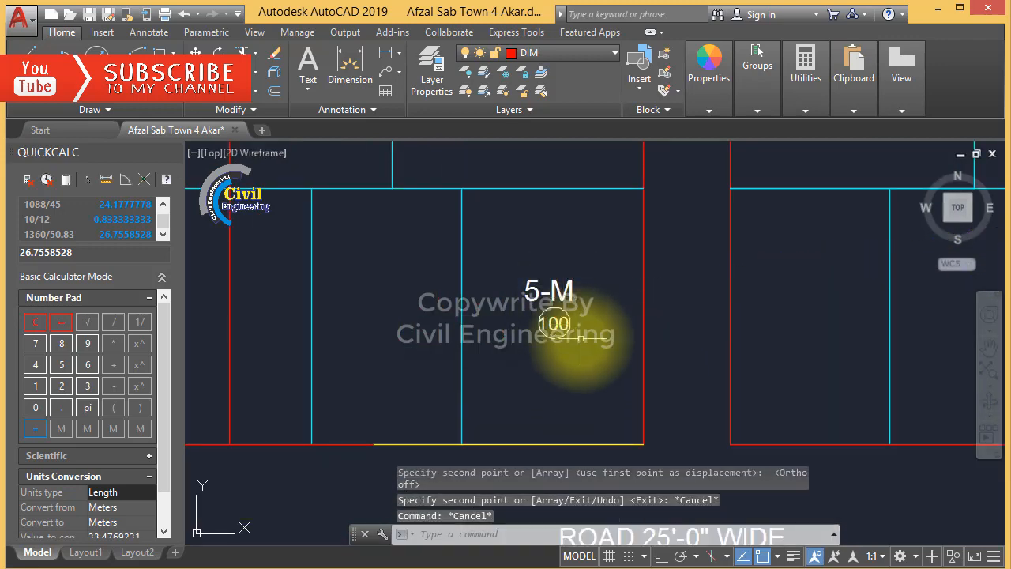
# Move the circled plot number 100 slightly so it sits centred beneath the 5-M text in that plot
pyautogui.scroll(2, 589, 338)
pyautogui.write('m')
pyautogui.press('Return')
pyautogui.click(583, 286)
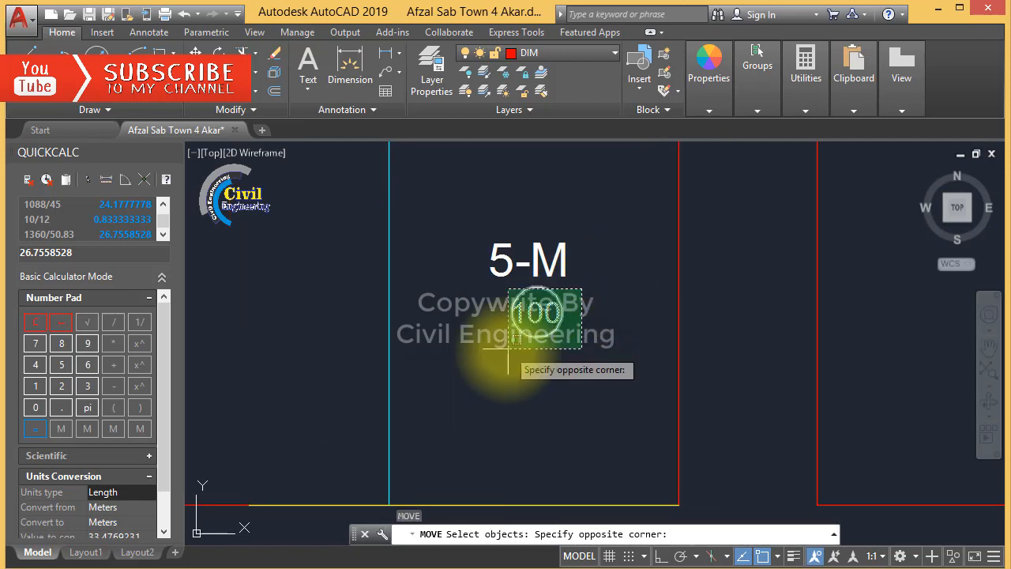
pyautogui.click(508, 348)
pyautogui.press('Return')
pyautogui.click(543, 363)
pyautogui.click(533, 362)
pyautogui.press('Escape')
pyautogui.press('Escape')
pyautogui.press('Escape')
pyautogui.scroll(-2, 574, 386)
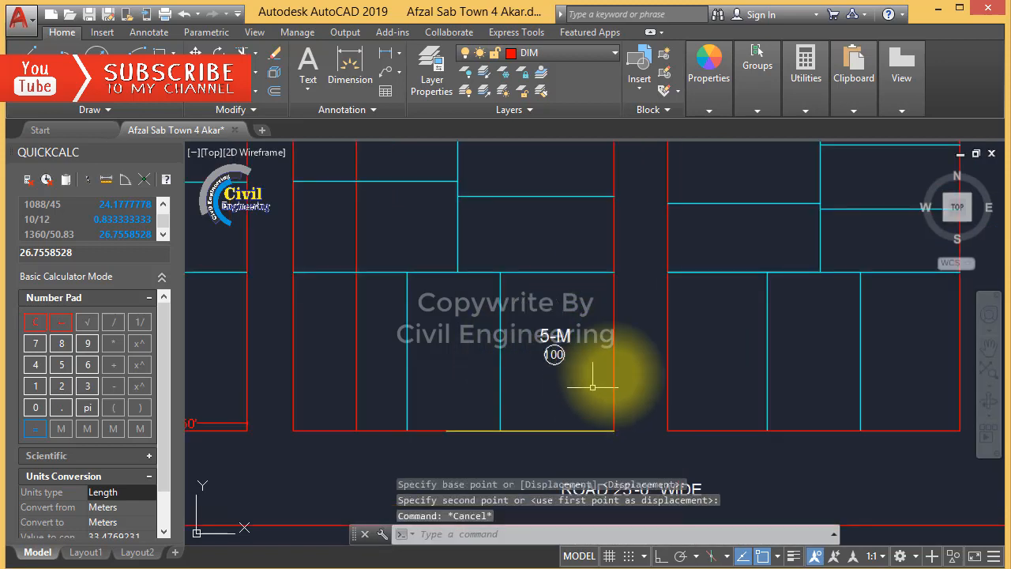
# Copy the 5-M label and circled 100 from the plot's lower-left corner to the other two bottom plots of the same block
pyautogui.write('co')
pyautogui.press('Return')
pyautogui.click(589, 312)
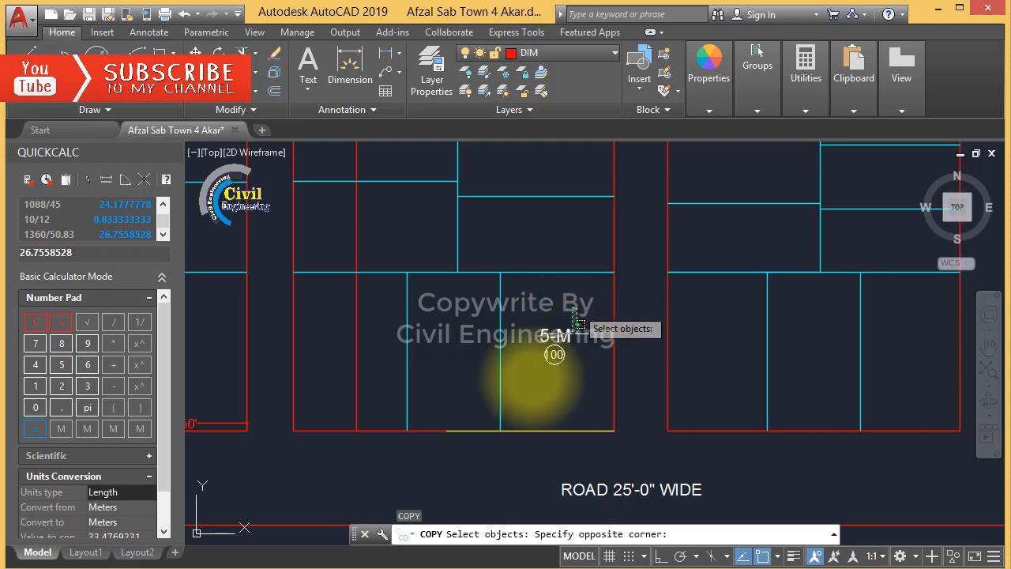
pyautogui.click(527, 379)
pyautogui.press('Return')
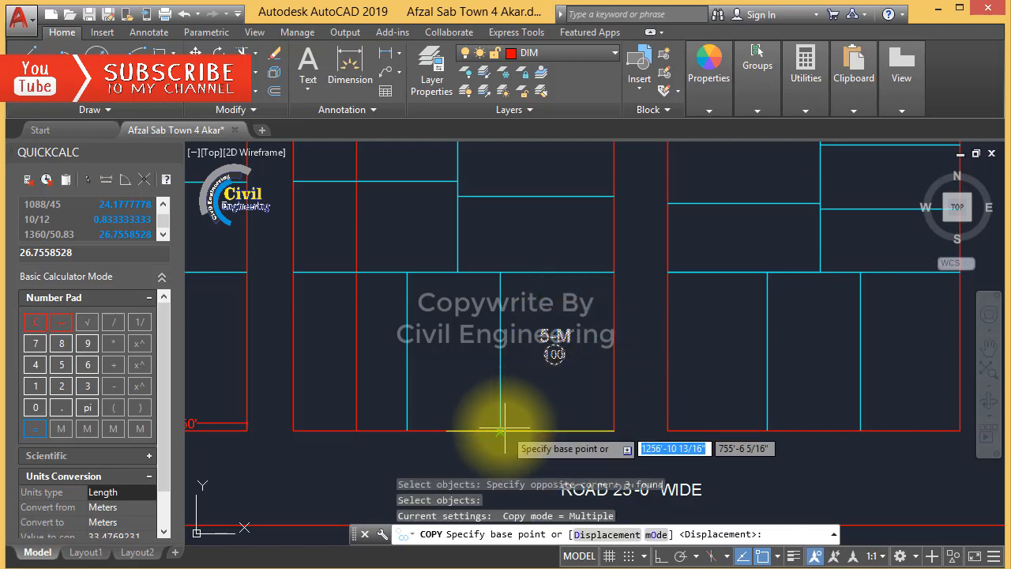
pyautogui.click(500, 430)
pyautogui.click(407, 430)
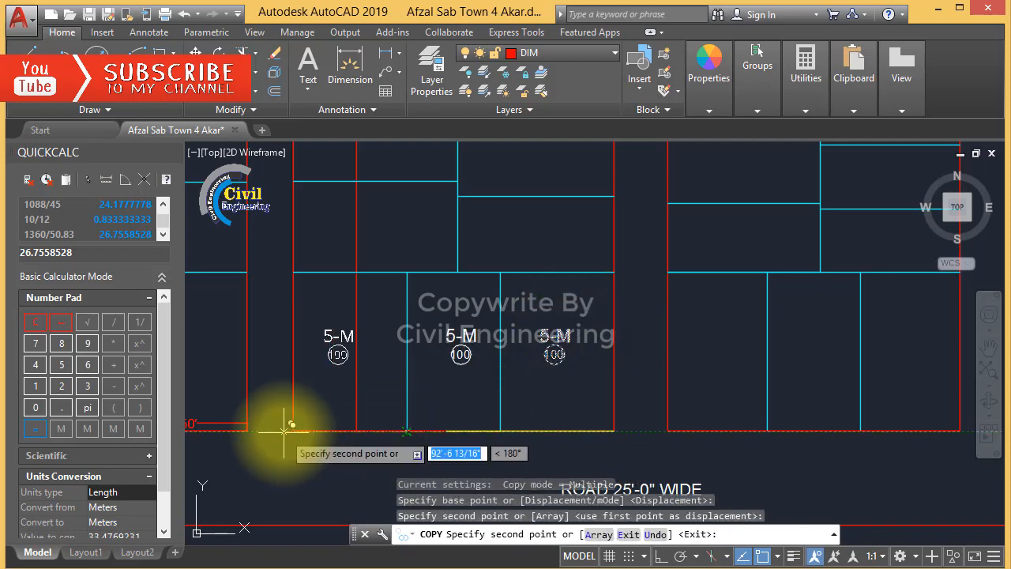
pyautogui.click(293, 431)
# Place further copies of the 5-M label in the bottom plots of the leftmost, third and rightmost blocks, and save the drawing
pyautogui.scroll(-2, 641, 427)
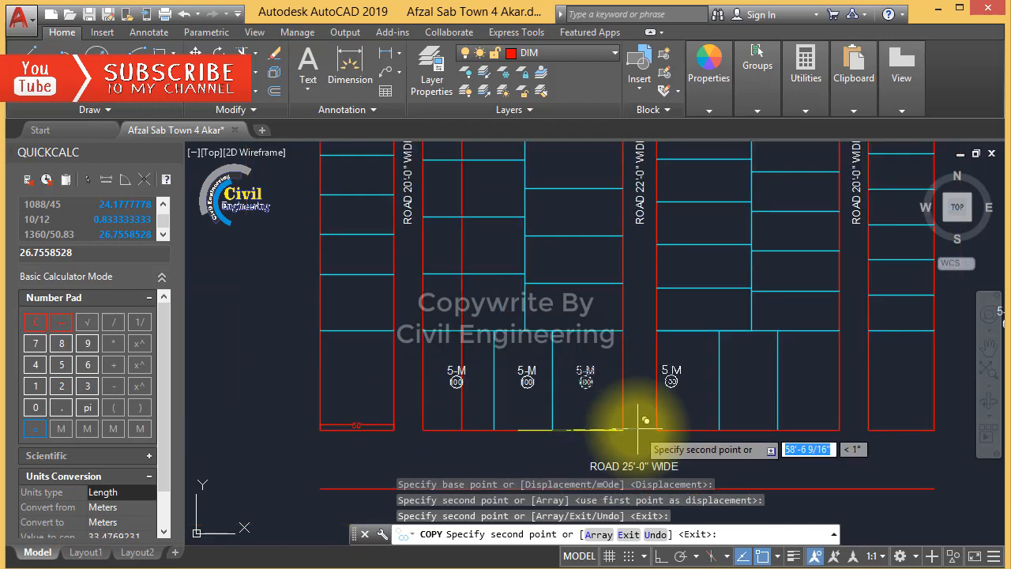
pyautogui.click(320, 425)
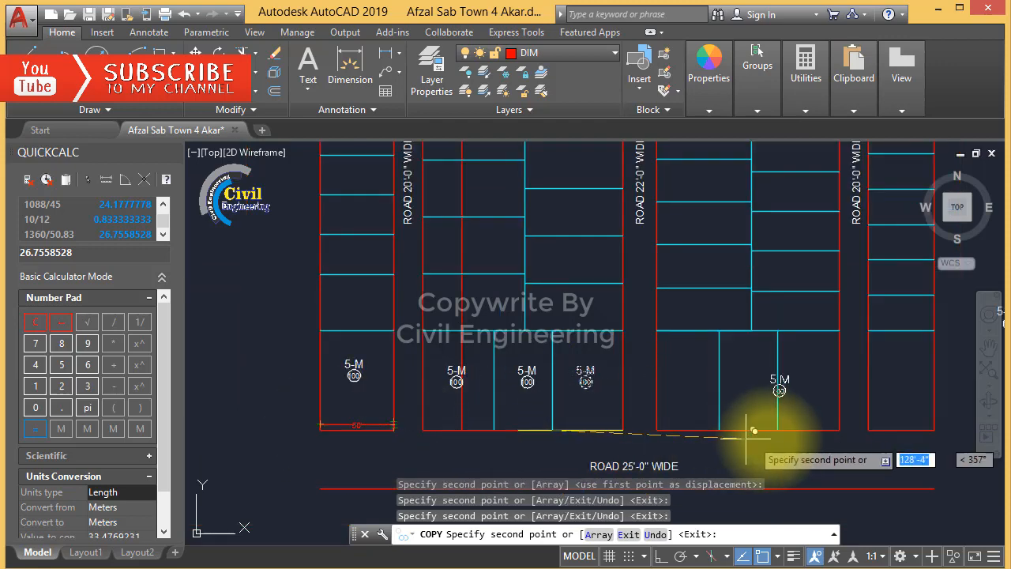
pyautogui.click(664, 428)
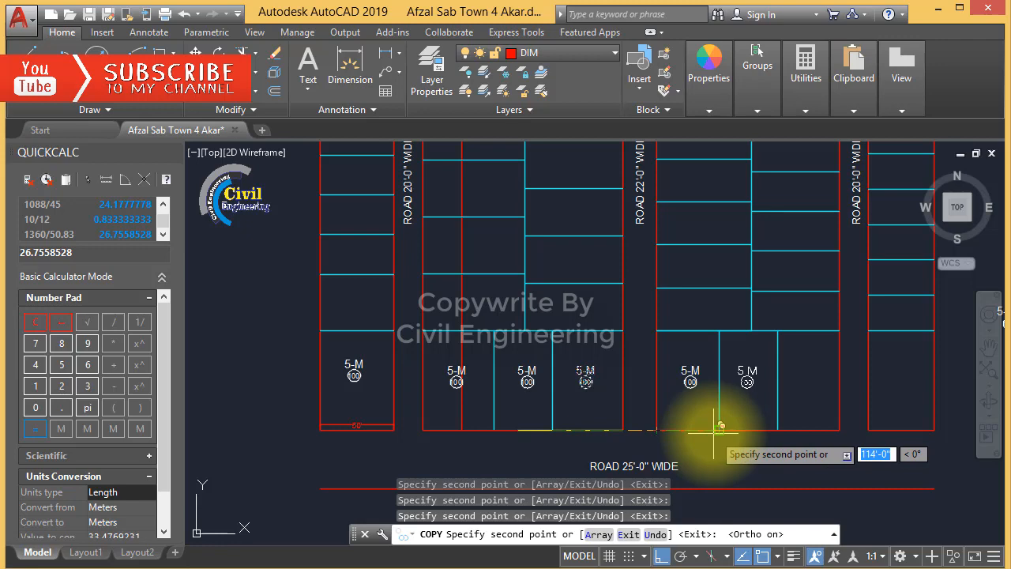
pyautogui.click(722, 427)
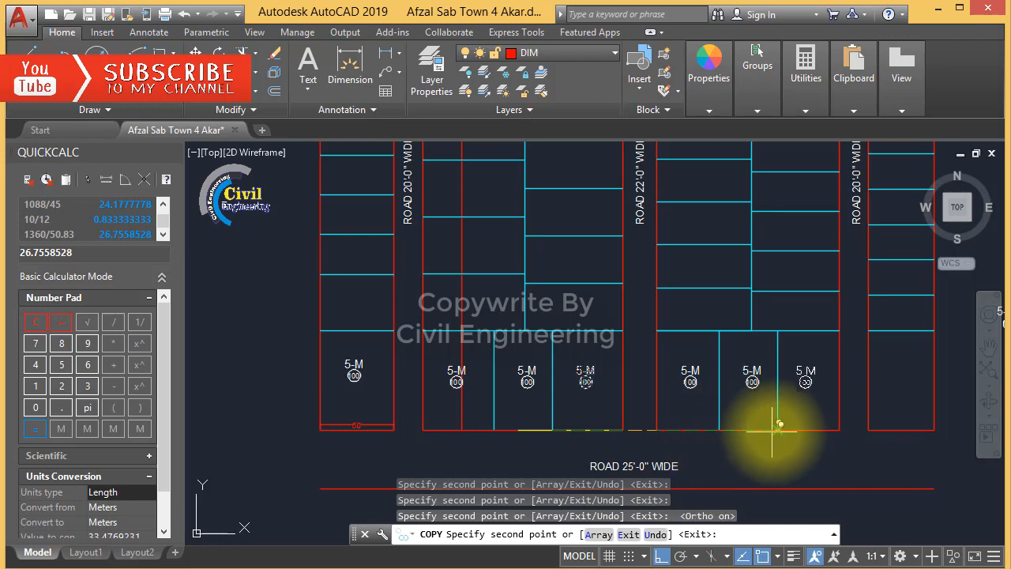
pyautogui.click(779, 426)
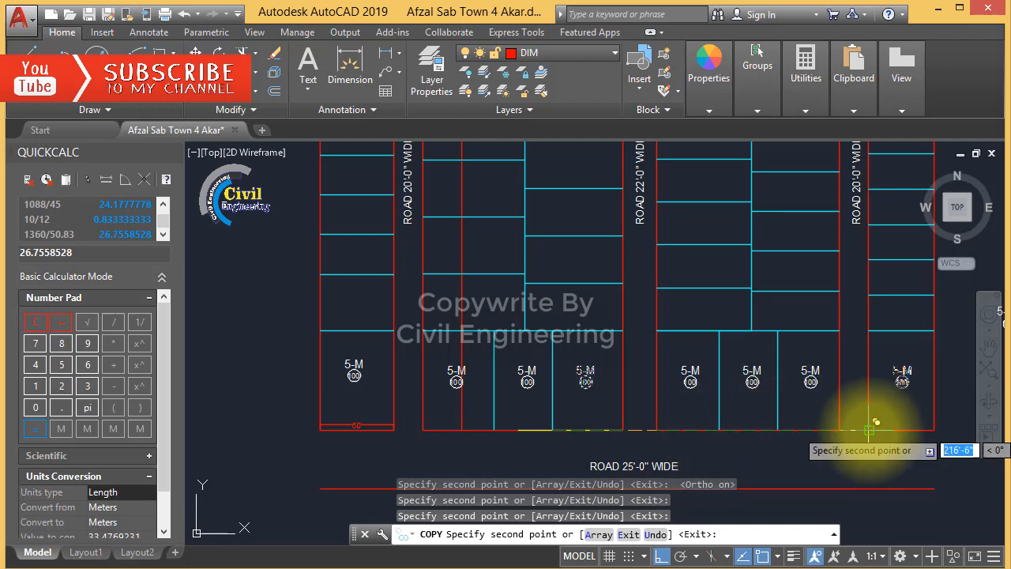
pyautogui.click(870, 431)
pyautogui.press('Escape')
pyautogui.press('Escape')
pyautogui.press('Escape')
pyautogui.press('Escape')
pyautogui.scroll(-4, 734, 428)
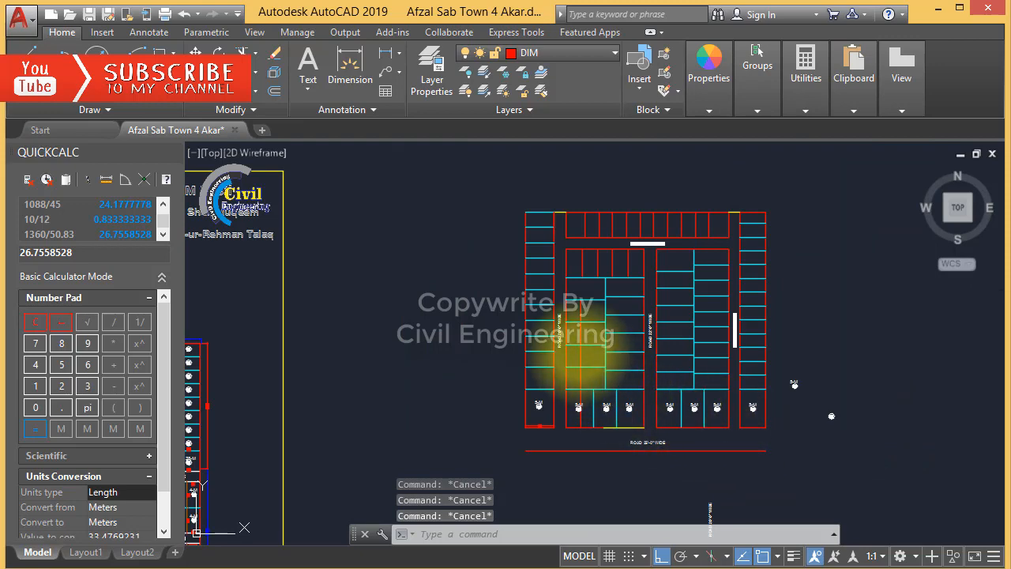
pyautogui.hotkey('ctrl', 's')
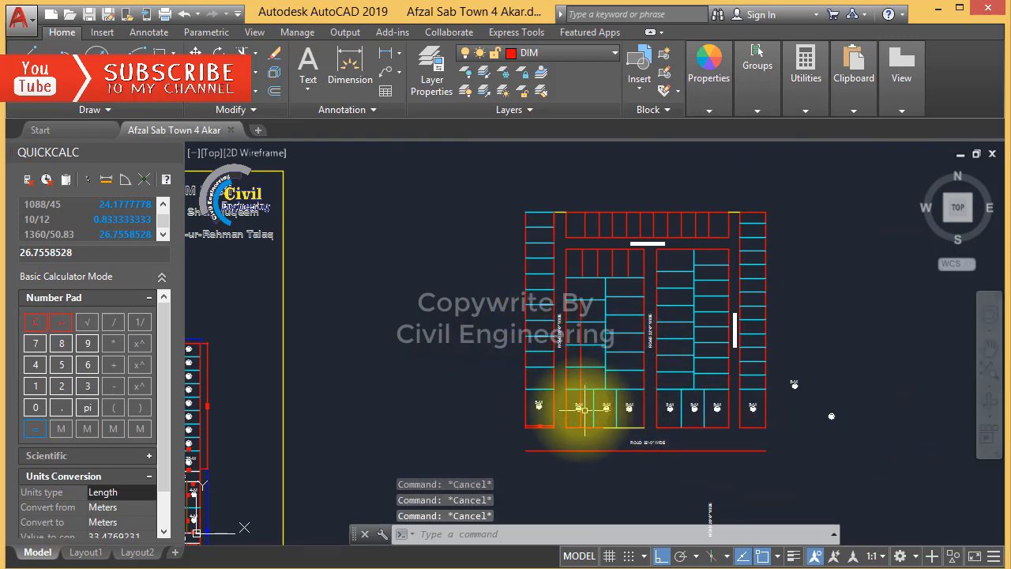
pyautogui.scroll(-2, 564, 429)
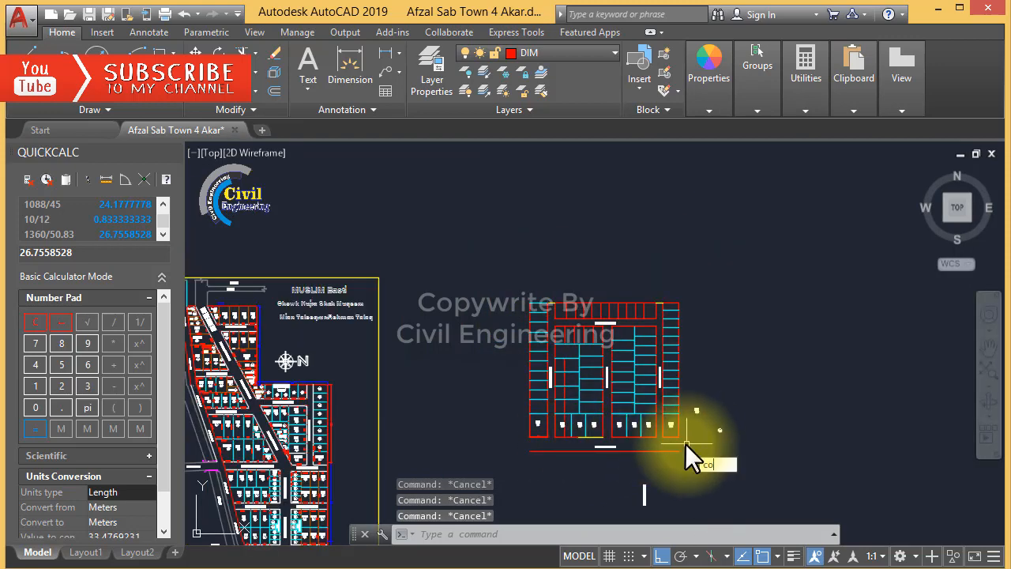
pyautogui.press('Return')
pyautogui.scroll(5, 508, 361)
pyautogui.scroll(-4, 508, 361)
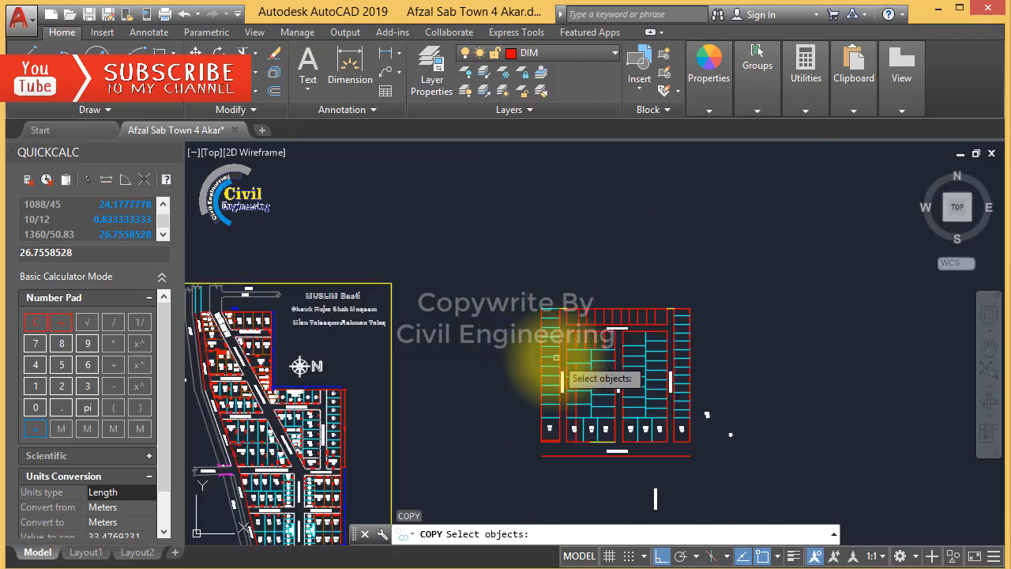
pyautogui.press('Escape')
pyautogui.press('Escape')
pyautogui.press('Escape')
# Copy the boxed 23'-7"X40'0" and 3.5 M label from the existing town plan onto the top row of plots in the new layout
pyautogui.write('co')
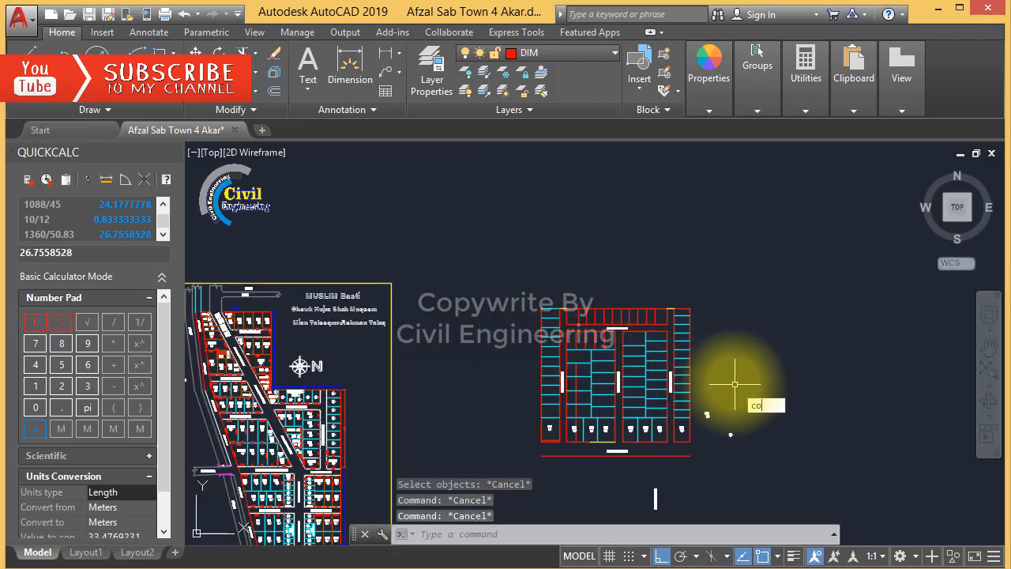
pyautogui.press('Return')
pyautogui.scroll(-4, 760, 358)
pyautogui.scroll(8, 594, 345)
pyautogui.scroll(10, 336, 346)
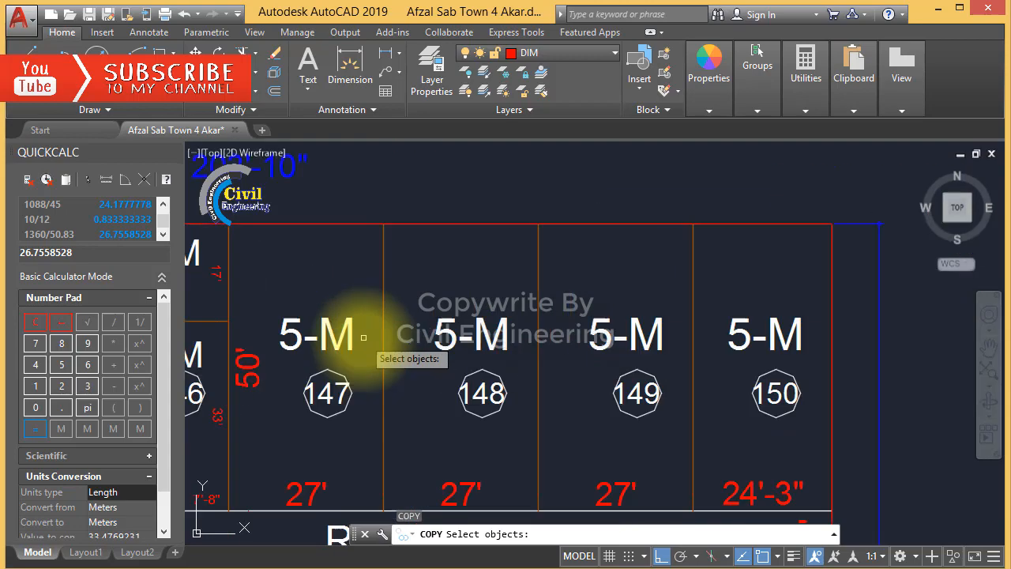
pyautogui.scroll(-7, 368, 356)
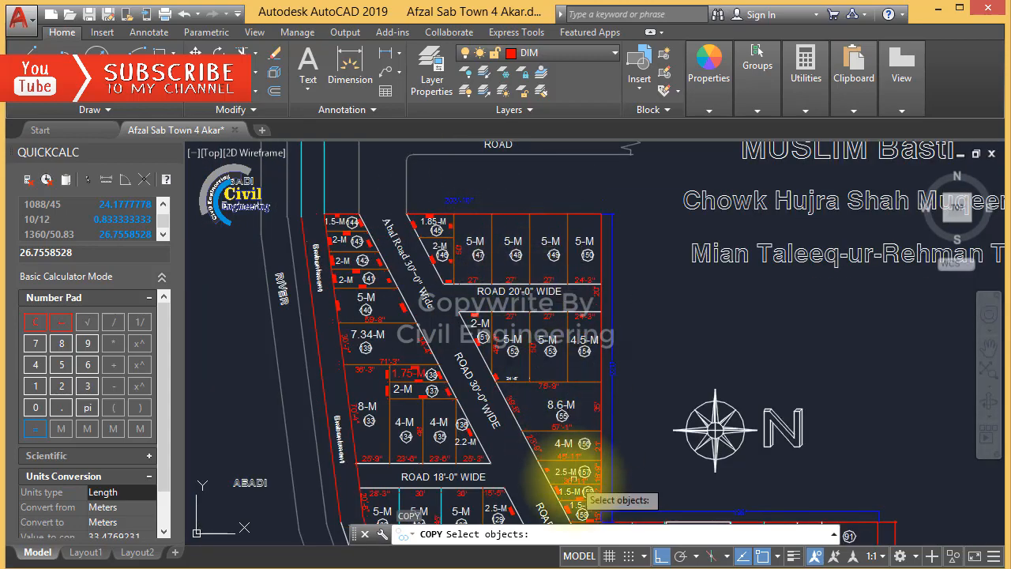
pyautogui.scroll(4, 542, 451)
pyautogui.scroll(6, 632, 407)
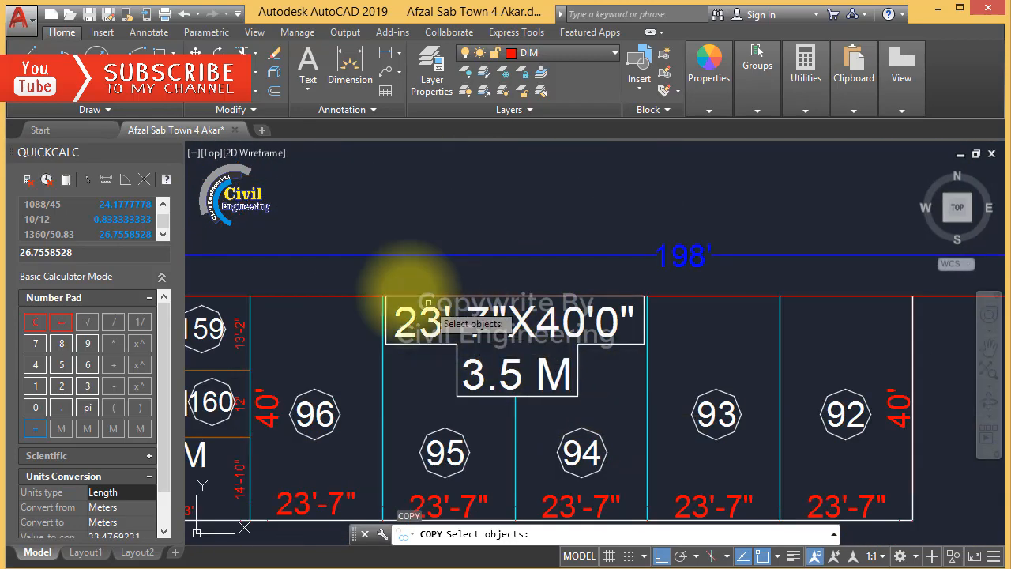
pyautogui.click(350, 279)
pyautogui.click(670, 414)
pyautogui.press('Return')
pyautogui.click(549, 312)
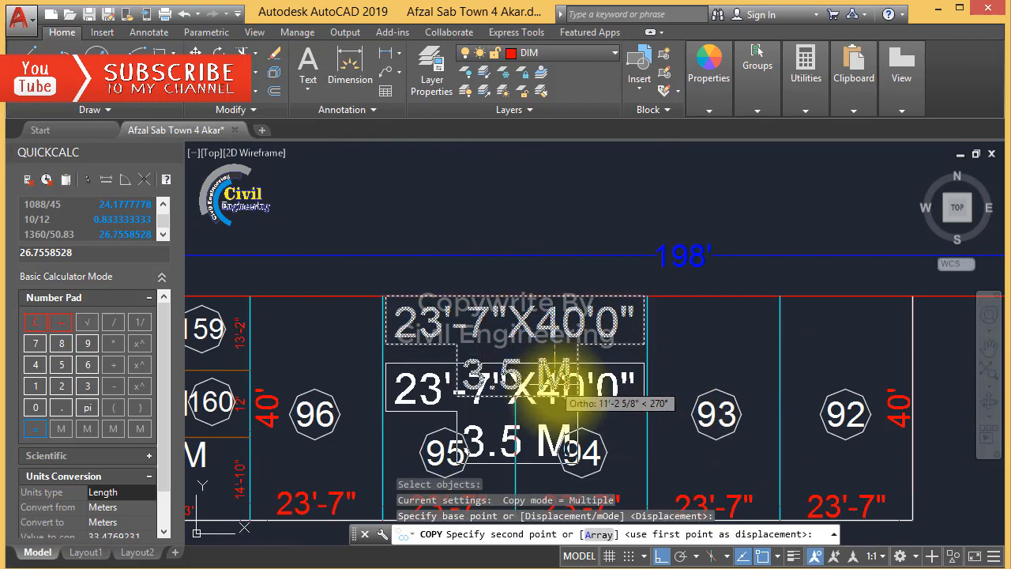
pyautogui.scroll(-8, 395, 237)
pyautogui.press('F8')
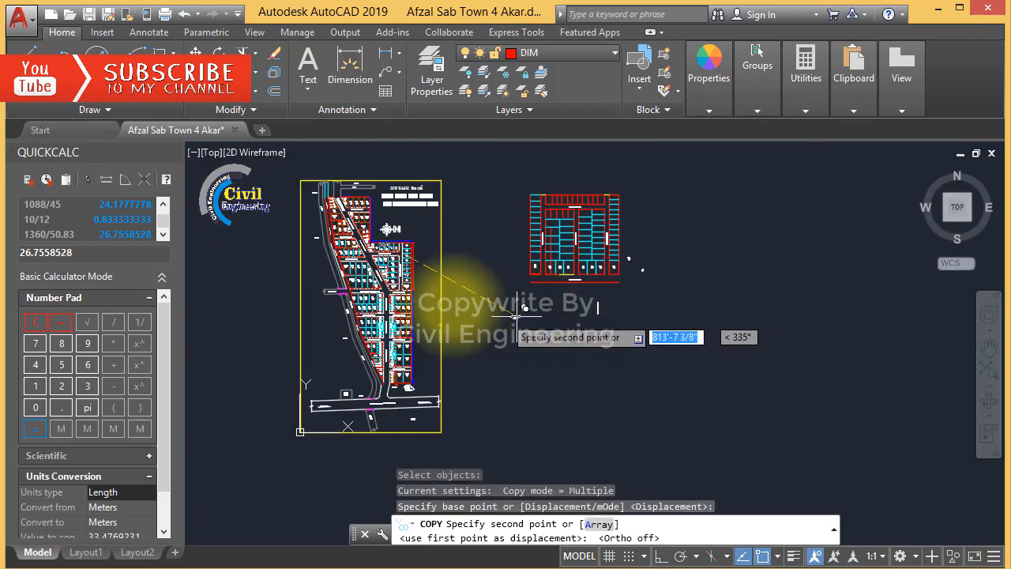
pyautogui.scroll(9, 573, 196)
pyautogui.scroll(6, 564, 184)
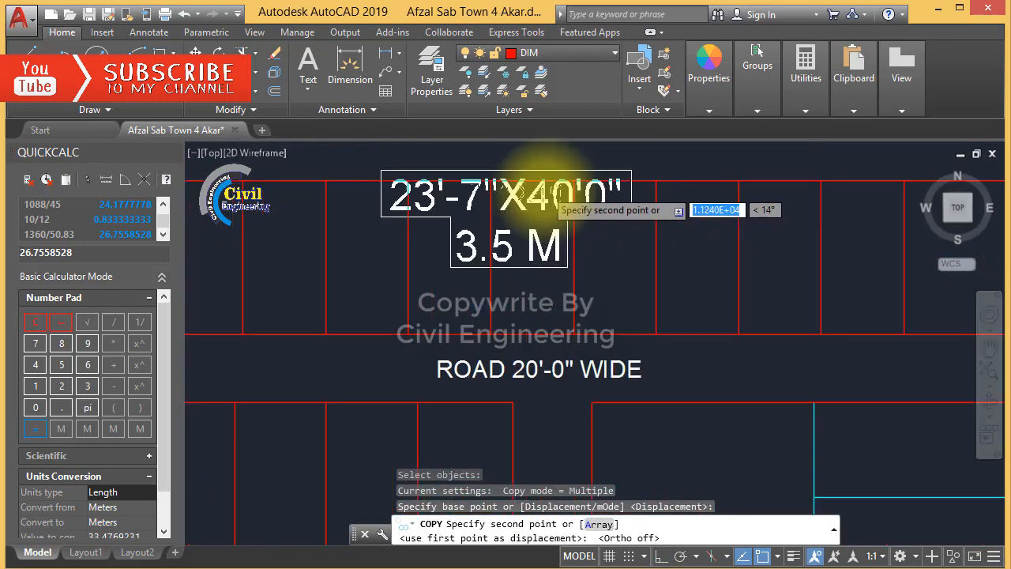
pyautogui.click(565, 190)
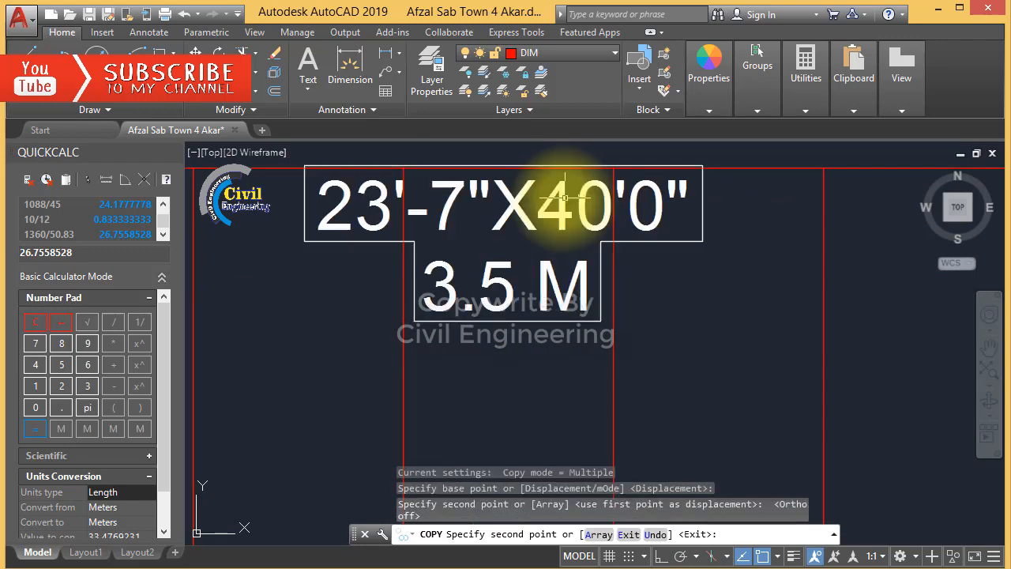
pyautogui.press('Escape')
pyautogui.press('Escape')
pyautogui.press('Escape')
# Edit the copied size text in the top row of plots to read 24'-2"X45'0"
pyautogui.write('ed')
pyautogui.press('Return')
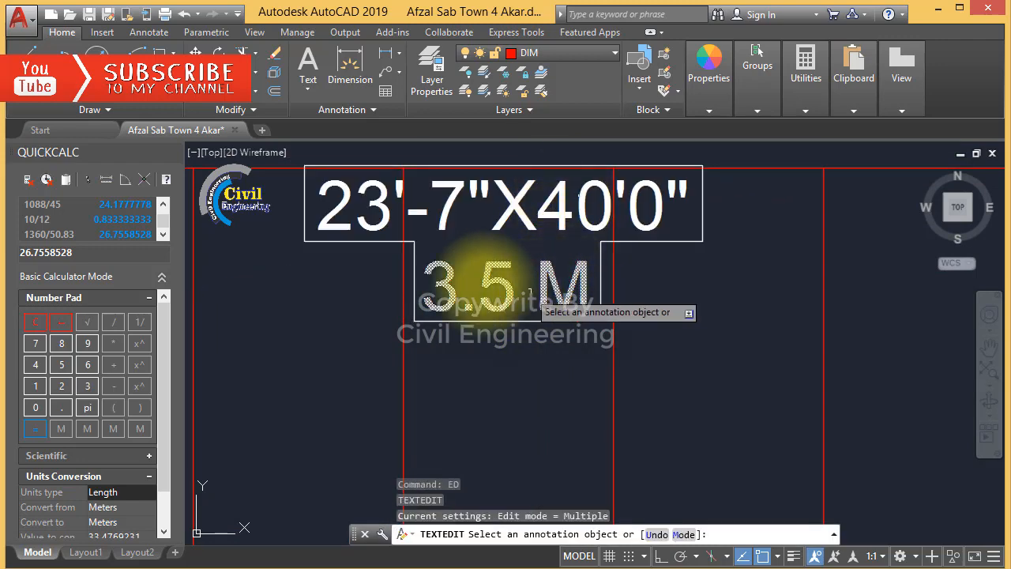
pyautogui.click(381, 219)
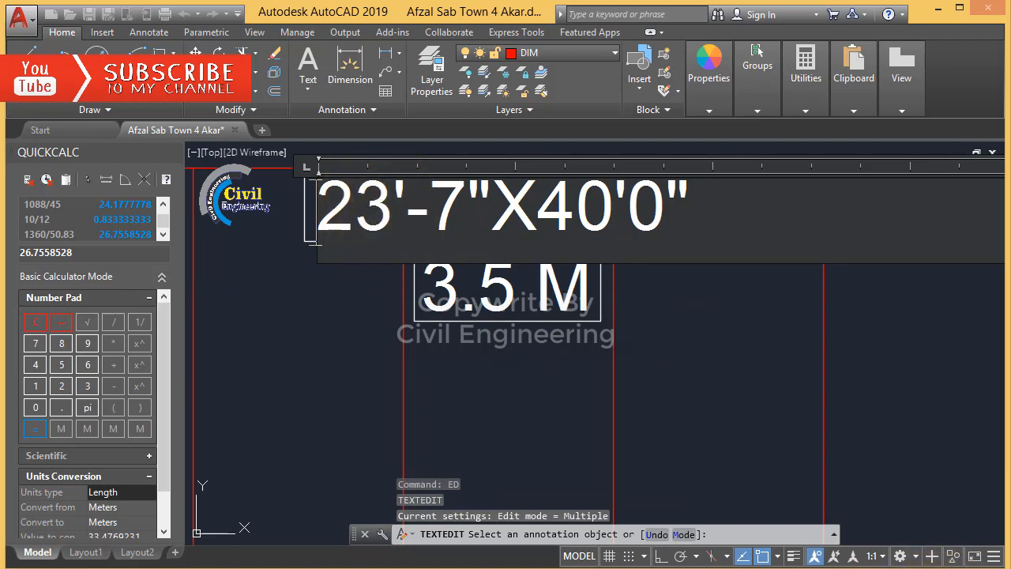
pyautogui.moveTo(318, 207); pyautogui.dragTo(448, 230)
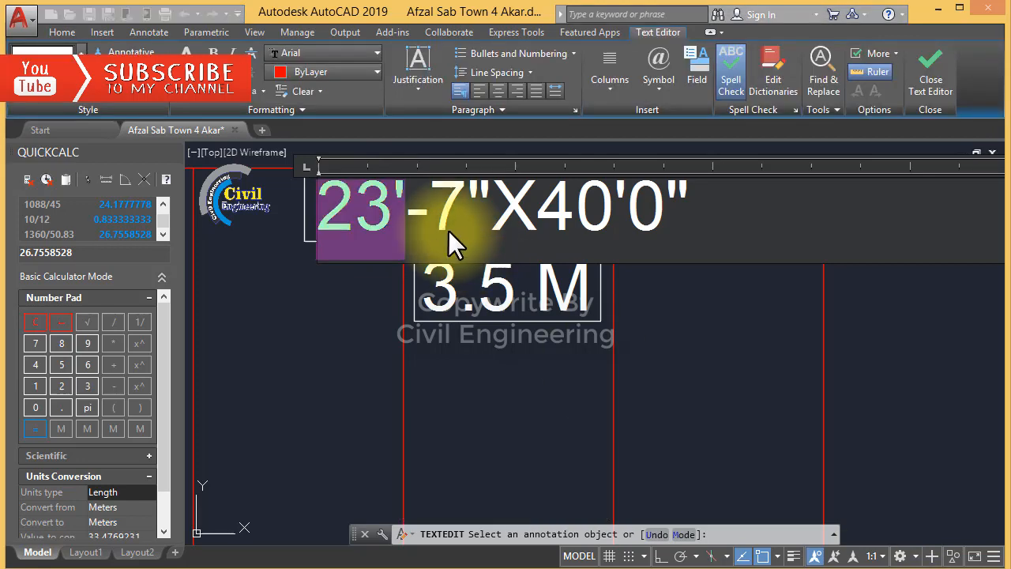
pyautogui.tripleClick(384, 202)
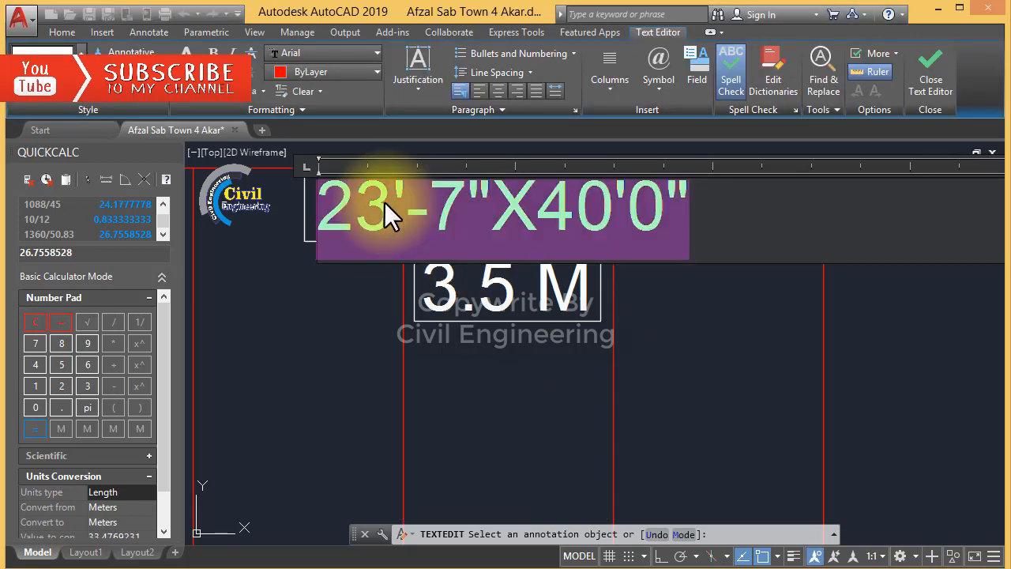
pyautogui.click(384, 202)
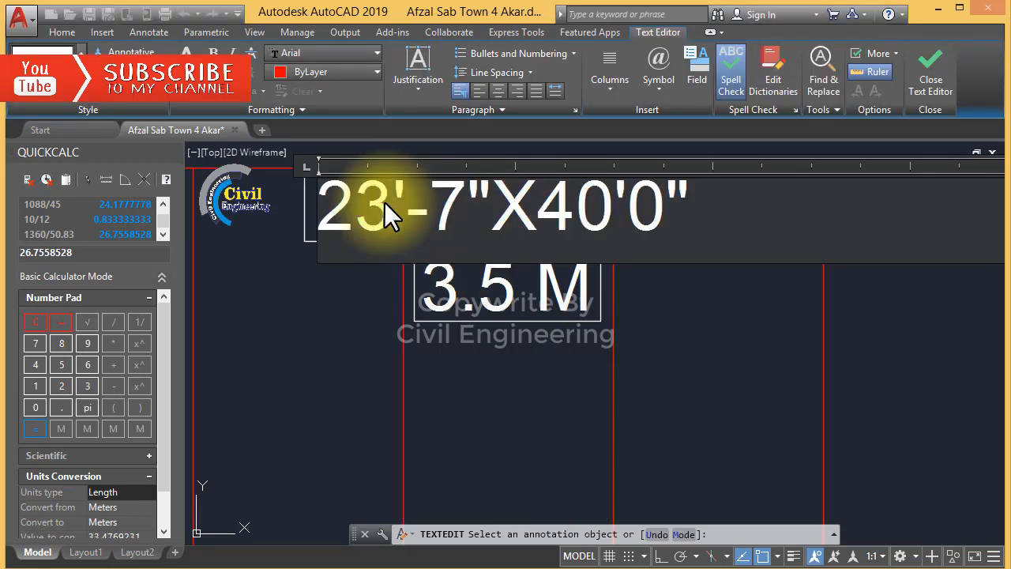
pyautogui.press('BackSpace')
pyautogui.write('4')
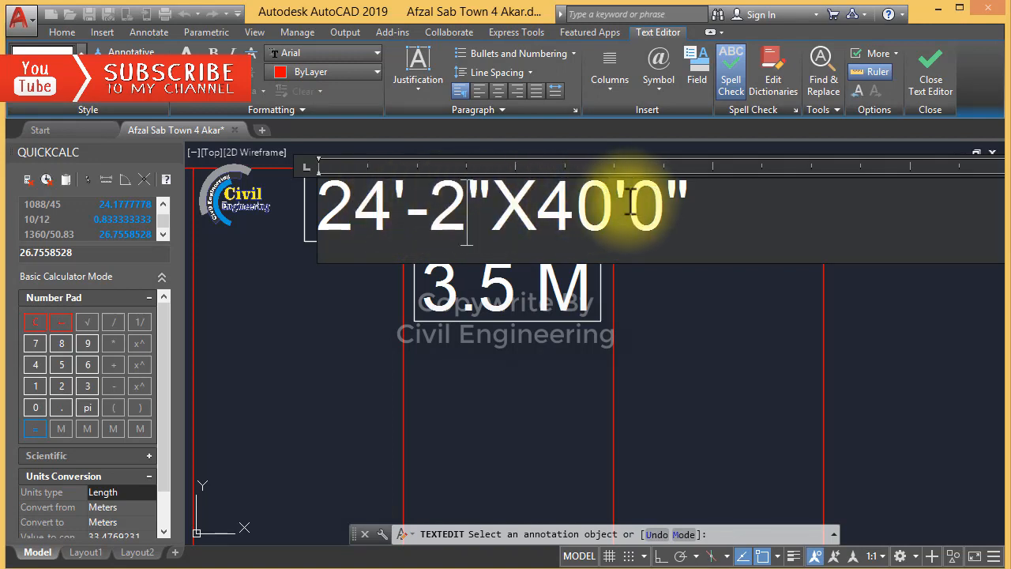
pyautogui.write('5')
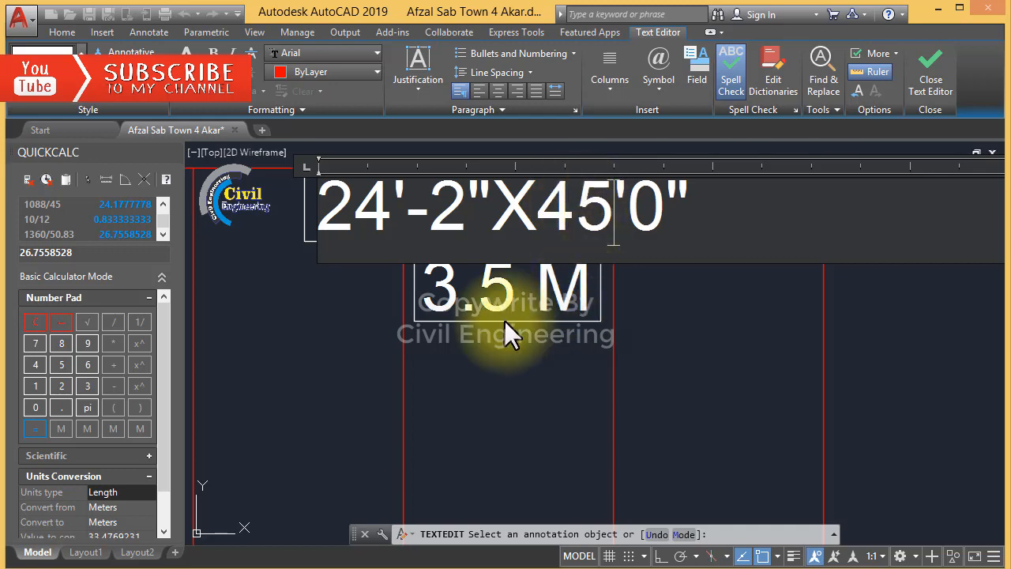
# Change the area text beneath the plot size label to 4- M
pyautogui.click(493, 289)
pyautogui.click(494, 288)
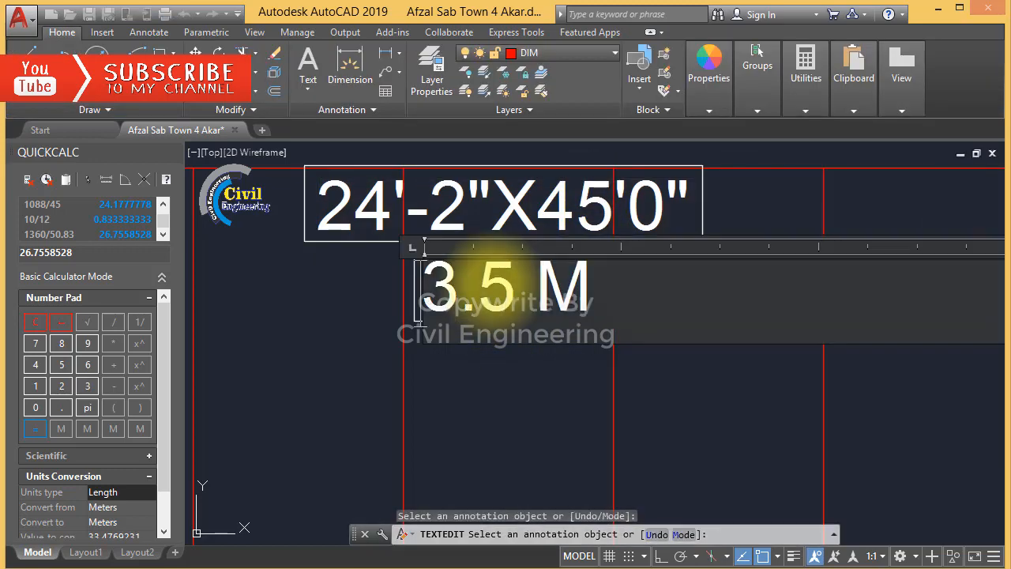
pyautogui.moveTo(515, 288); pyautogui.dragTo(431, 286)
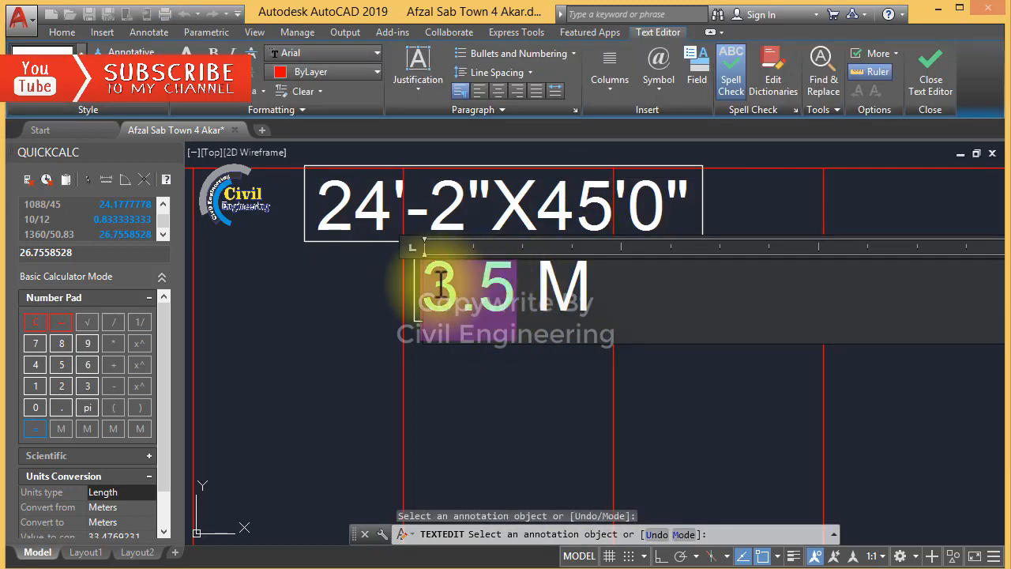
pyautogui.write('4')
pyautogui.press('Escape')
pyautogui.press('Escape')
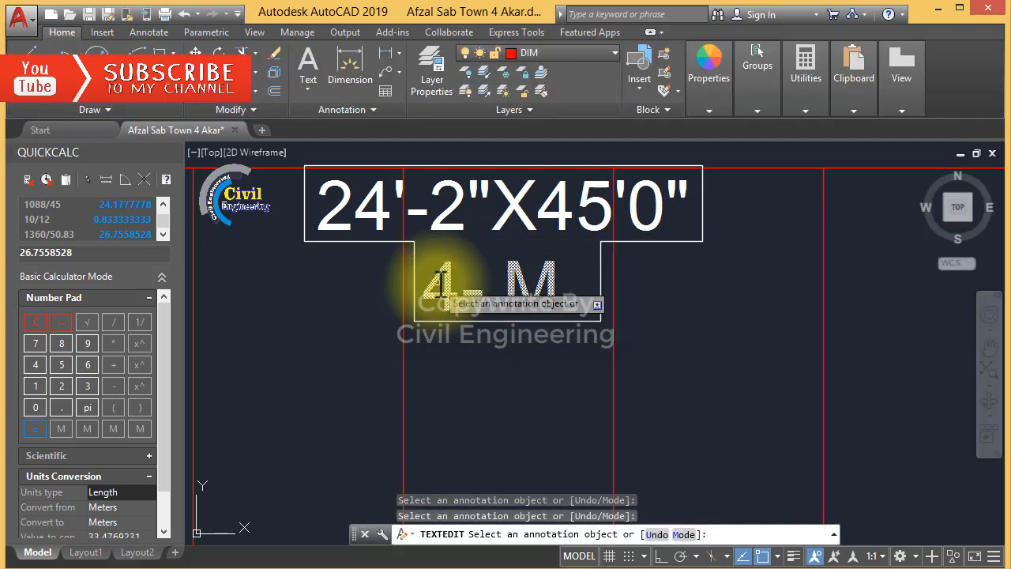
# Copy the boxed 24'-2"X45'0" and 4- M label to the empty space above the top row of plots
pyautogui.scroll(-5, 564, 285)
pyautogui.write('co')
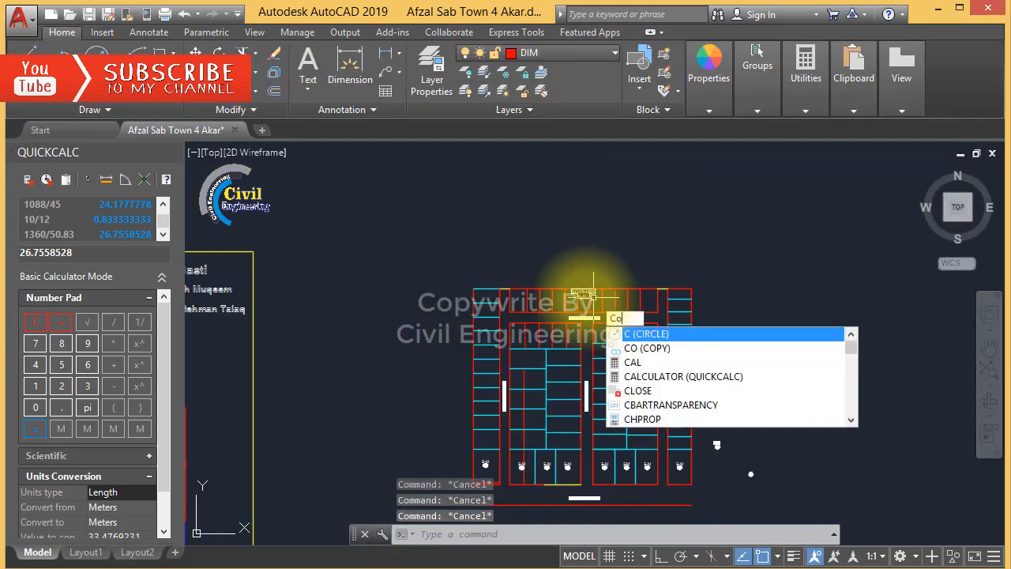
pyautogui.press('Return')
pyautogui.scroll(5, 553, 269)
pyautogui.click(674, 289)
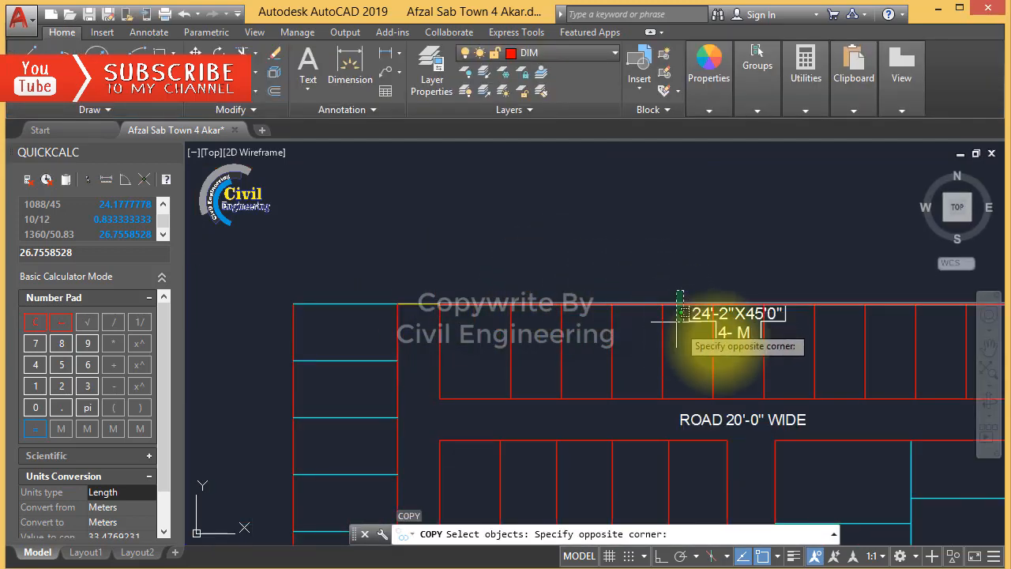
pyautogui.click(780, 348)
pyautogui.press('Return')
pyautogui.click(750, 297)
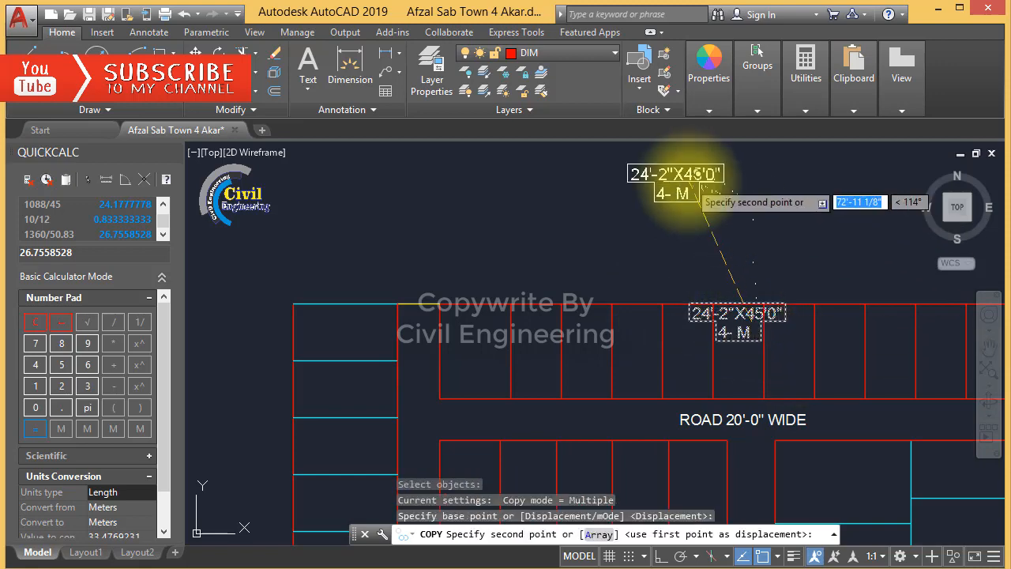
pyautogui.click(692, 161)
pyautogui.press('Escape')
pyautogui.scroll(-5, 717, 265)
pyautogui.press('Escape')
pyautogui.press('Escape')
# Rotate the copied size and area label above the layout 90° about its upper-right corner so it reads vertically
pyautogui.write('ro')
pyautogui.press('Return')
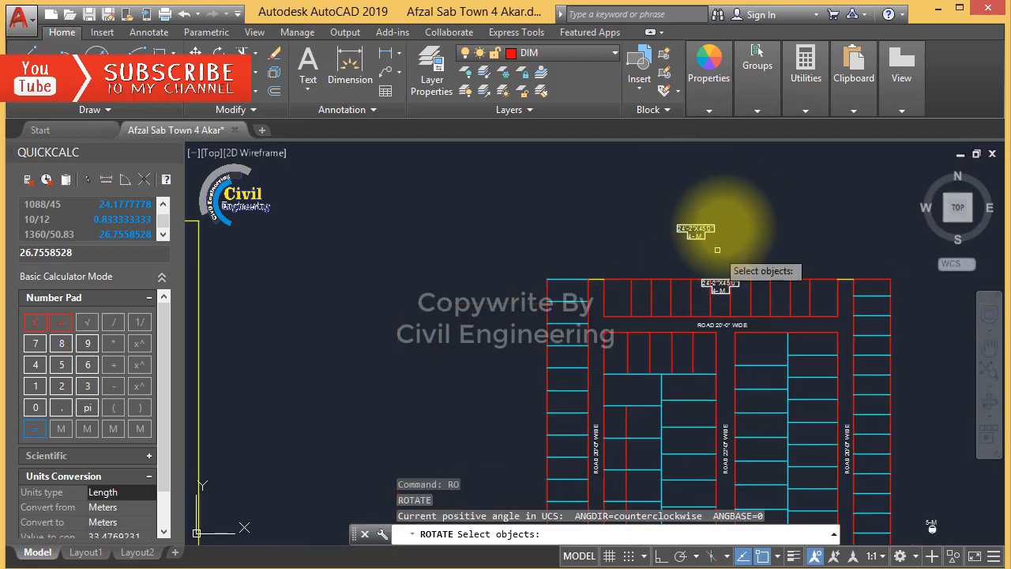
pyautogui.click(747, 199)
pyautogui.click(639, 255)
pyautogui.scroll(2, 712, 221)
pyautogui.press('Return')
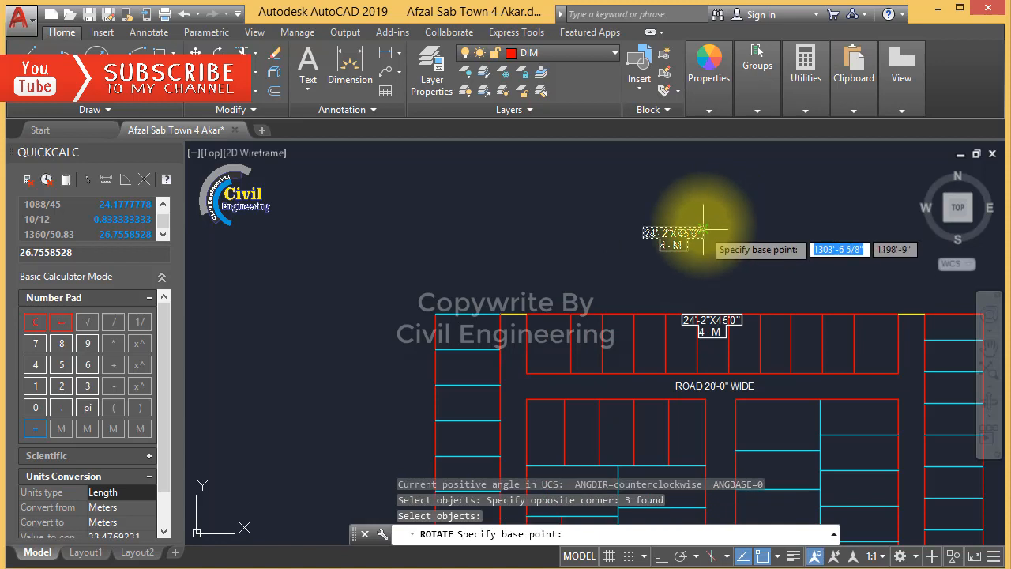
pyautogui.click(702, 231)
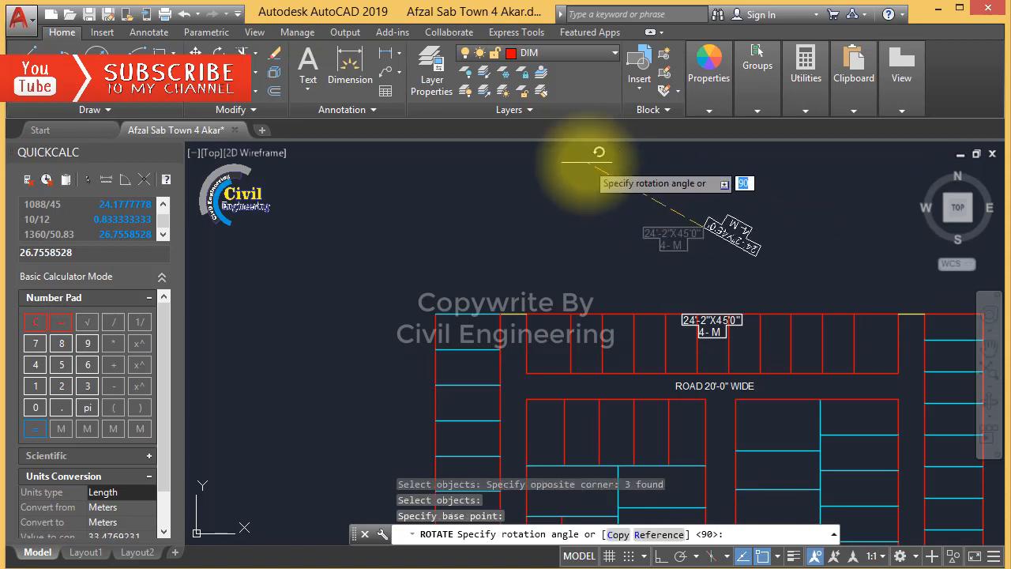
pyautogui.press('F8')
pyautogui.click(704, 189)
pyautogui.press('Escape')
pyautogui.press('Escape')
pyautogui.press('Escape')
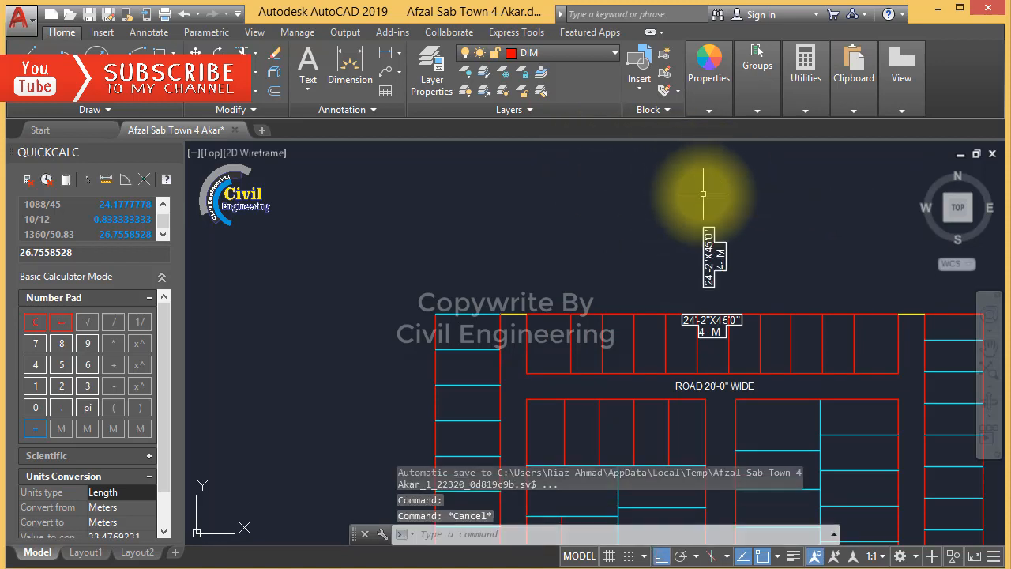
# Move the rotated label onto the outer edge of the leftmost plot column, with its corner at a plot division line
pyautogui.write('m')
pyautogui.press('Return')
pyautogui.click(750, 212)
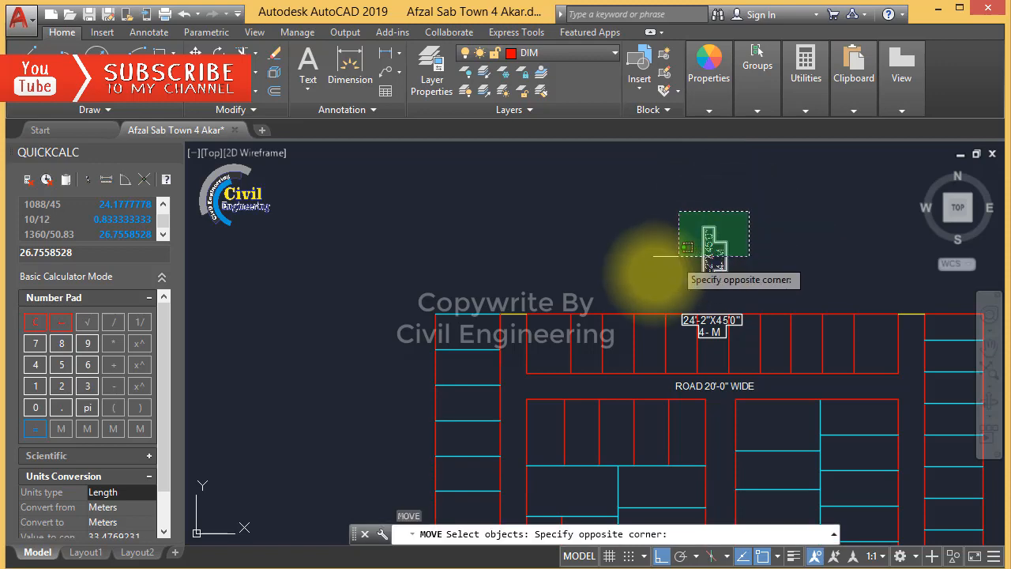
pyautogui.click(667, 286)
pyautogui.press('Return')
pyautogui.click(701, 226)
pyautogui.scroll(-5, 484, 230)
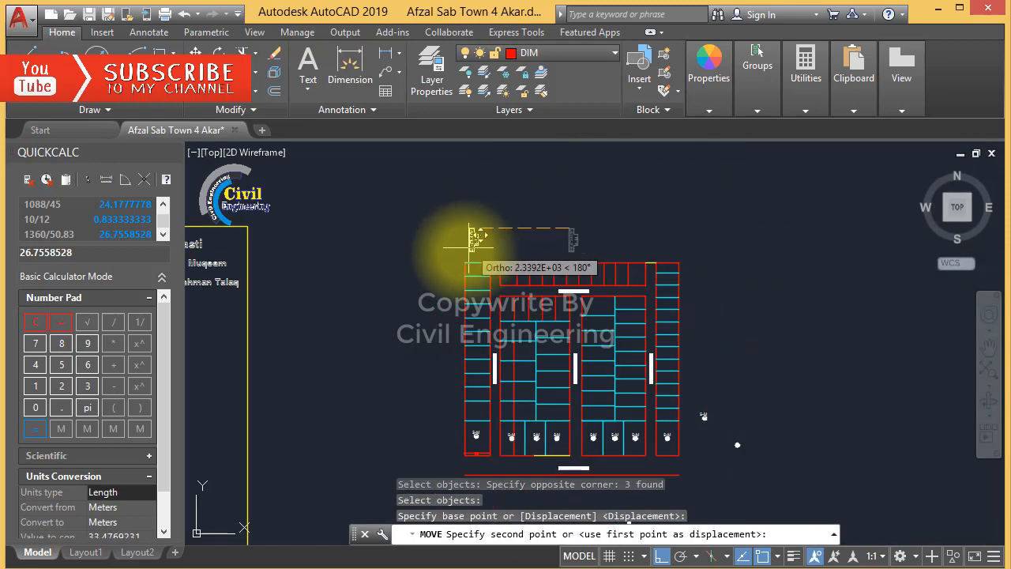
pyautogui.press('F8')
pyautogui.scroll(5, 494, 275)
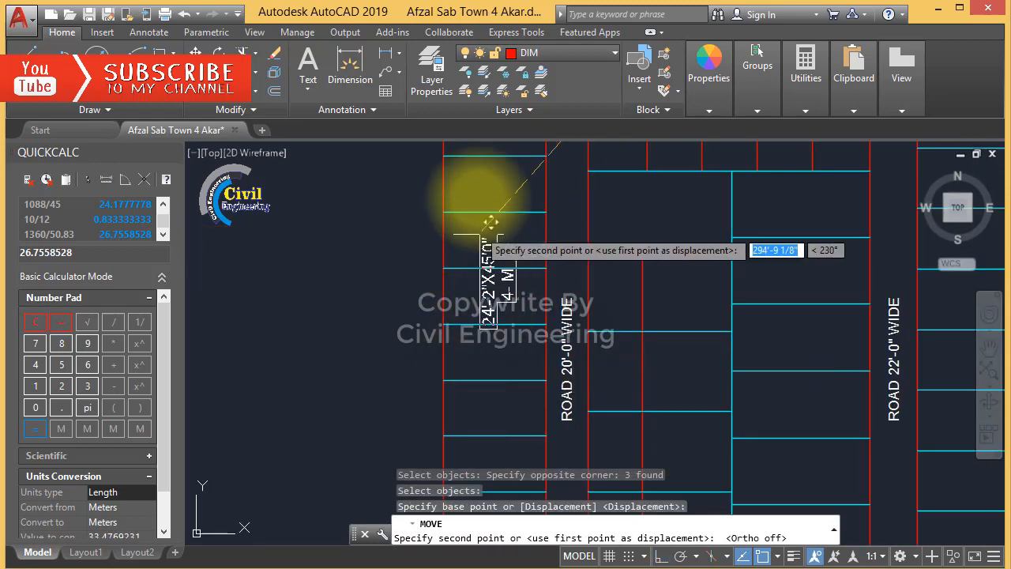
pyautogui.press('Escape')
pyautogui.press('Escape')
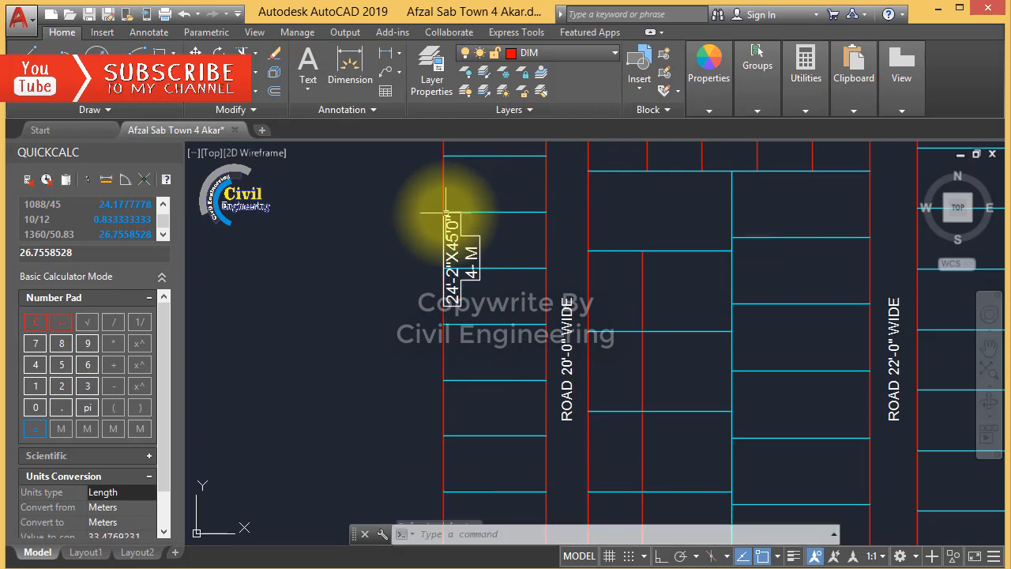
pyautogui.scroll(-4, 430, 227)
pyautogui.scroll(-2, 525, 294)
pyautogui.press('Escape')
pyautogui.scroll(2, 505, 237)
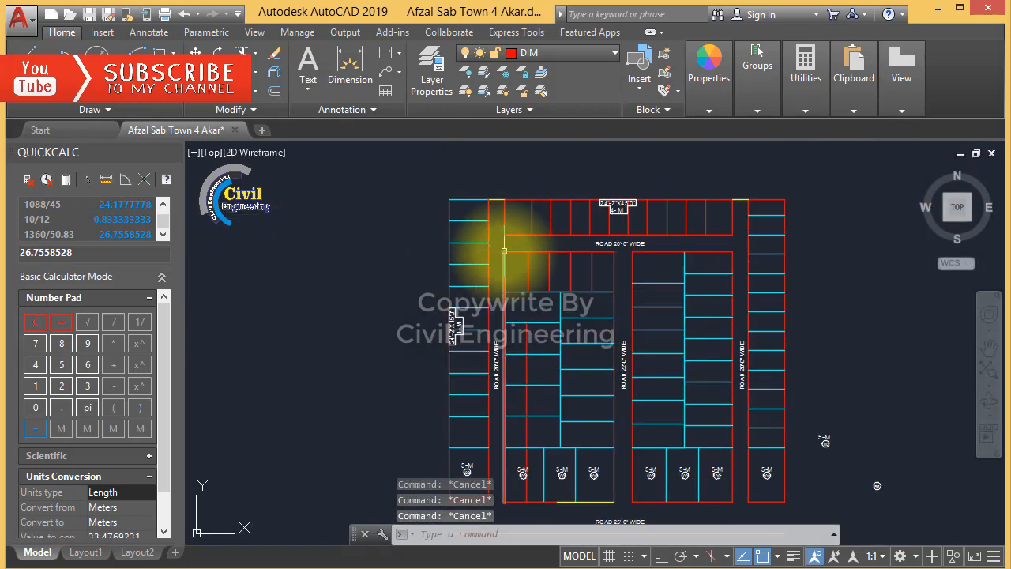
pyautogui.press('Return')
pyautogui.scroll(3, 427, 306)
pyautogui.click(408, 274)
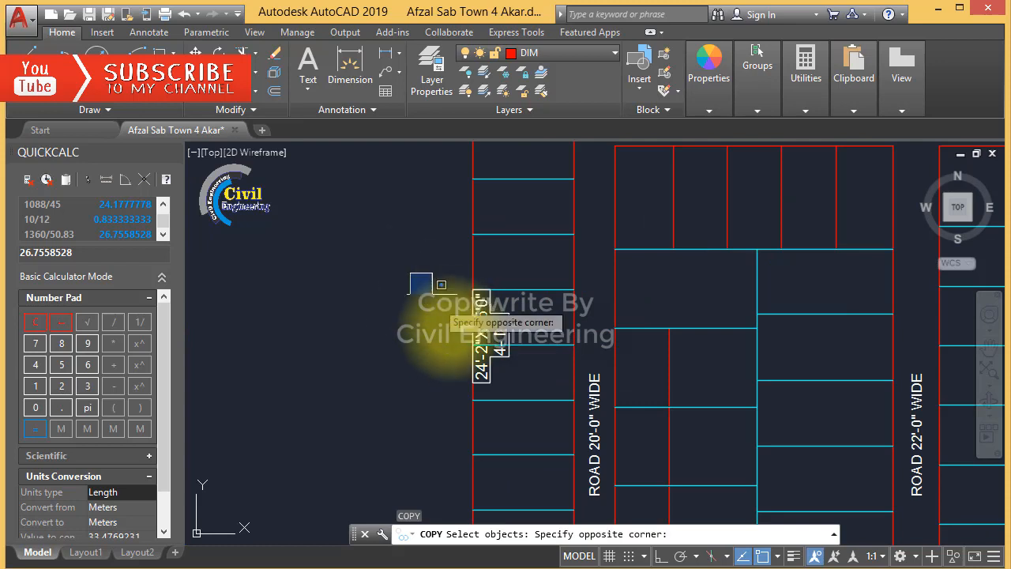
pyautogui.click(535, 388)
pyautogui.press('Return')
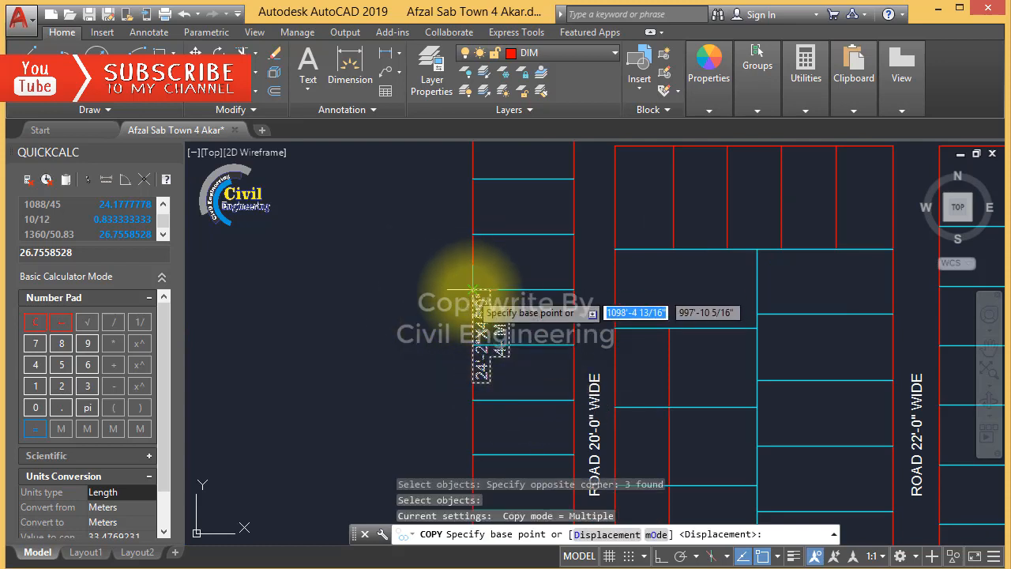
pyautogui.click(480, 310)
pyautogui.press('Escape')
pyautogui.write('mi')
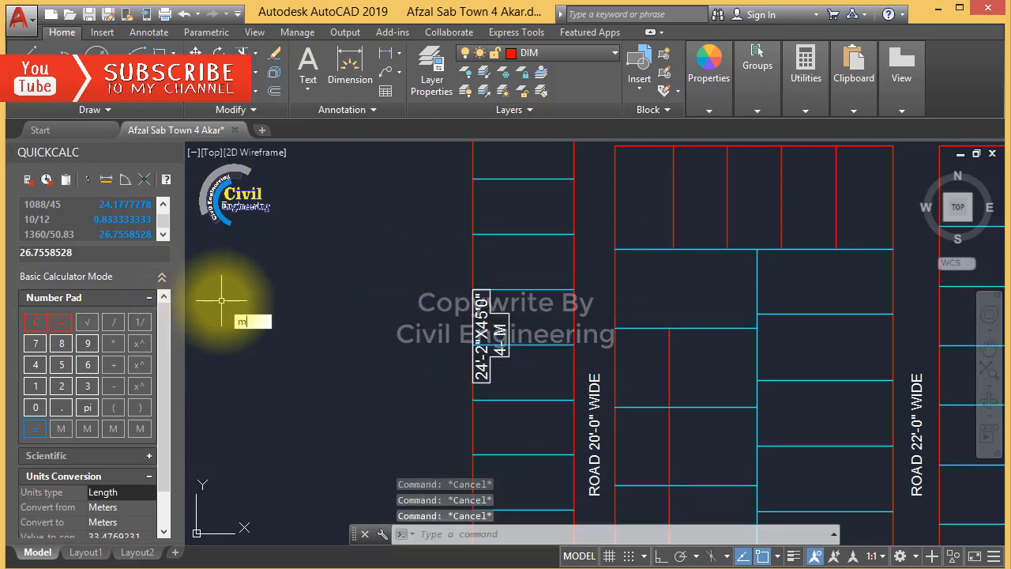
pyautogui.press('Return')
pyautogui.click(443, 282)
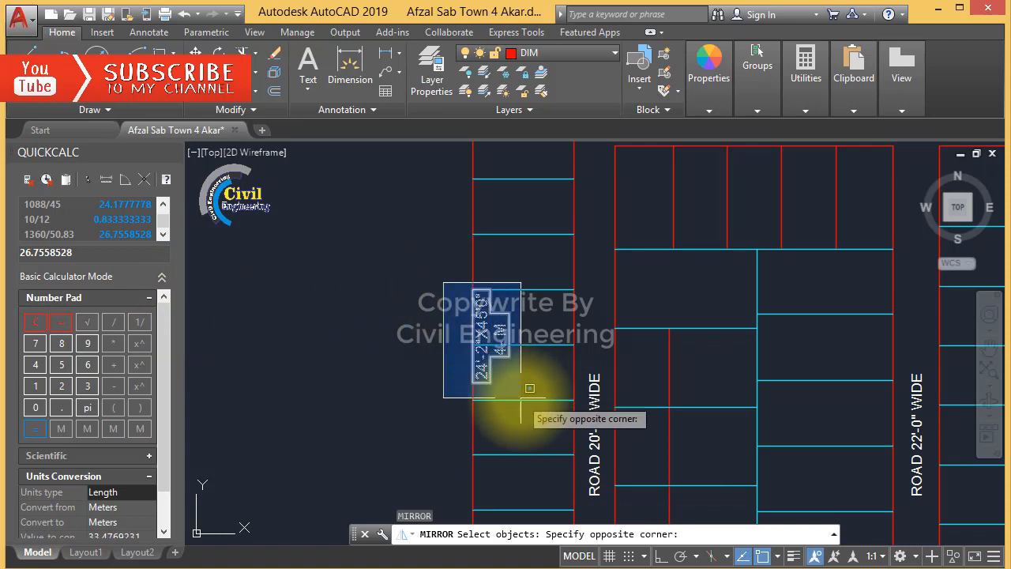
pyautogui.click(526, 388)
pyautogui.scroll(-4, 410, 205)
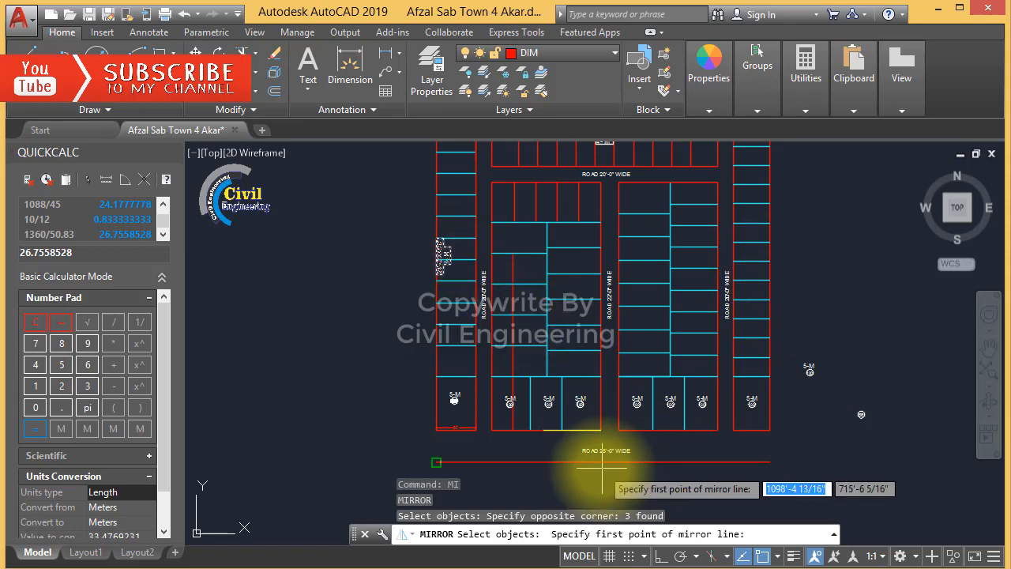
pyautogui.press('Escape')
pyautogui.press('Escape')
pyautogui.press('Escape')
pyautogui.press('Escape')
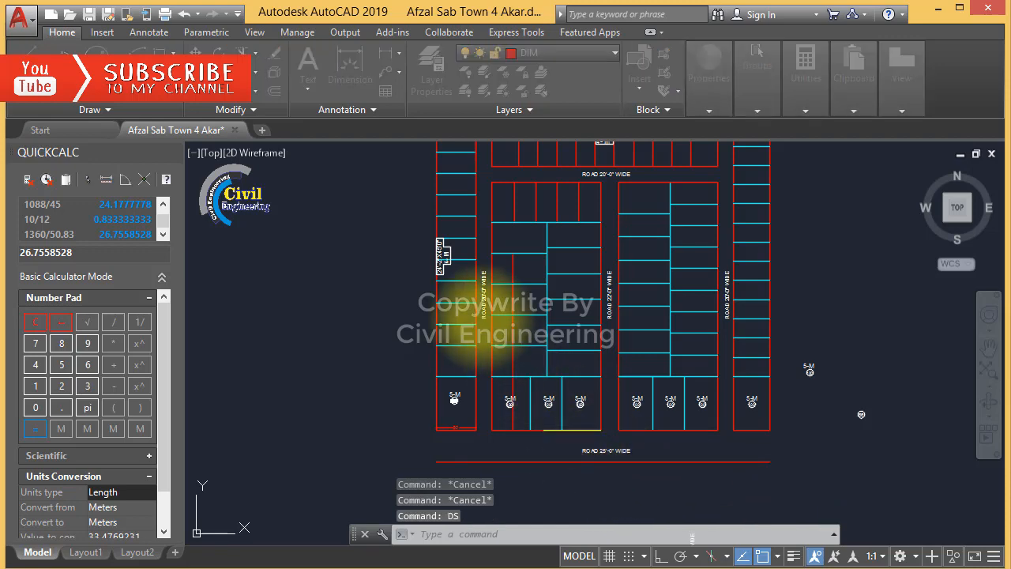
# Enable all 2D object snap modes in the drafting settings
pyautogui.click(540, 140)
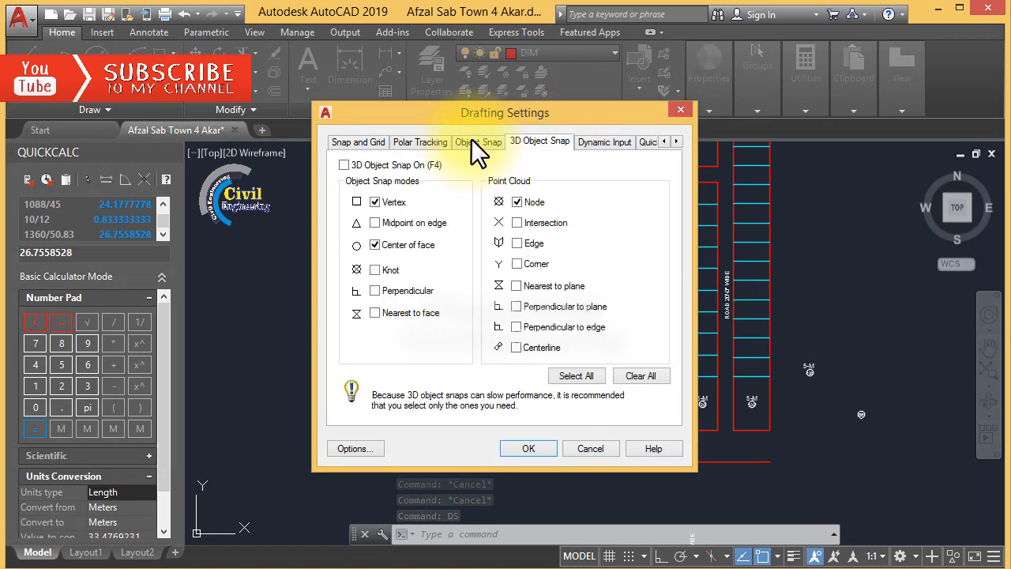
pyautogui.click(474, 140)
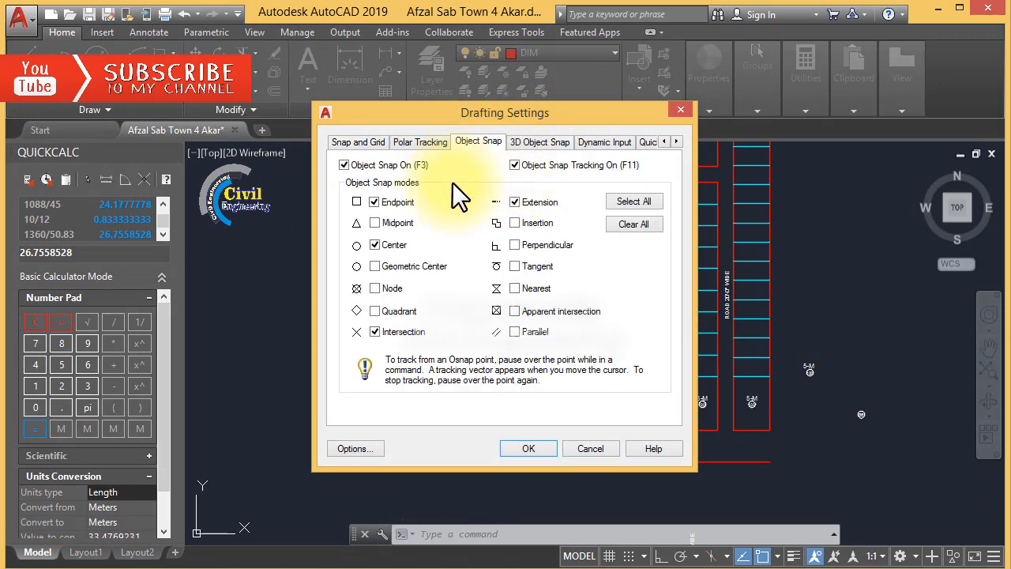
pyautogui.click(633, 201)
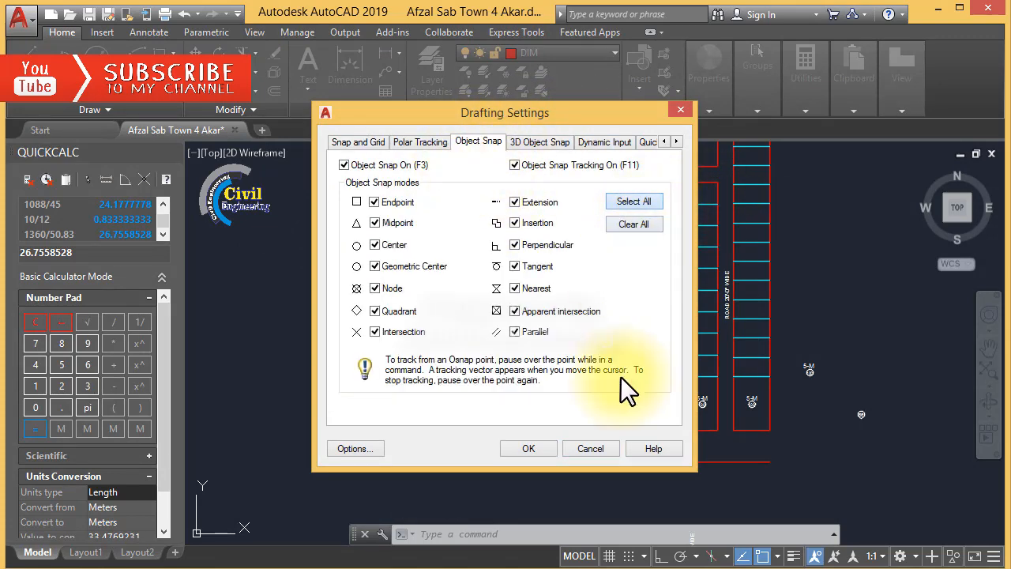
pyautogui.click(525, 451)
pyautogui.press('Escape')
pyautogui.press('Escape')
pyautogui.press('Escape')
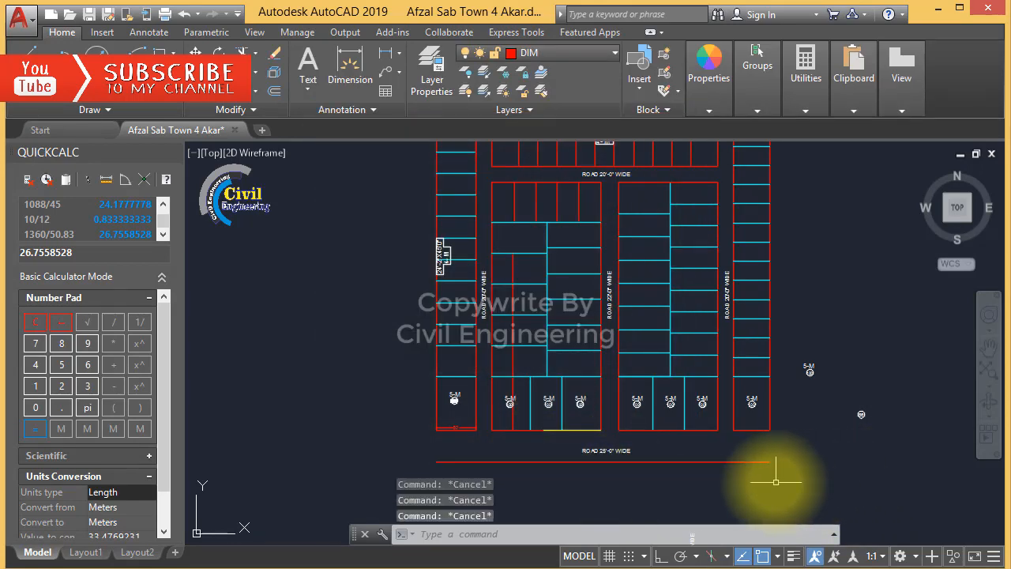
# Mirror the vertical size and area label across a vertical line through the bottom road line's midpoint, keeping the original
pyautogui.write('mi')
pyautogui.press('Return')
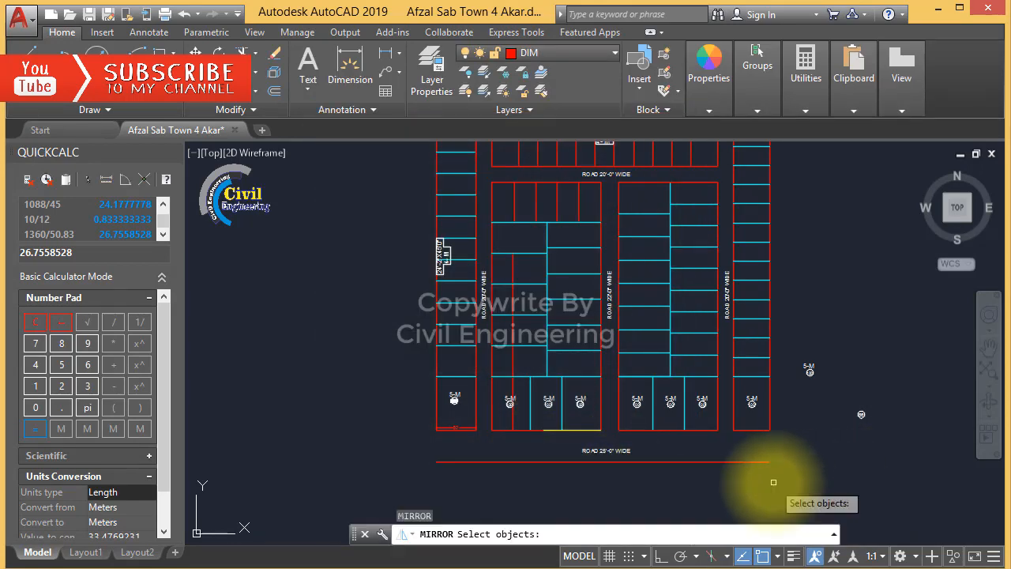
pyautogui.click(408, 227)
pyautogui.click(464, 303)
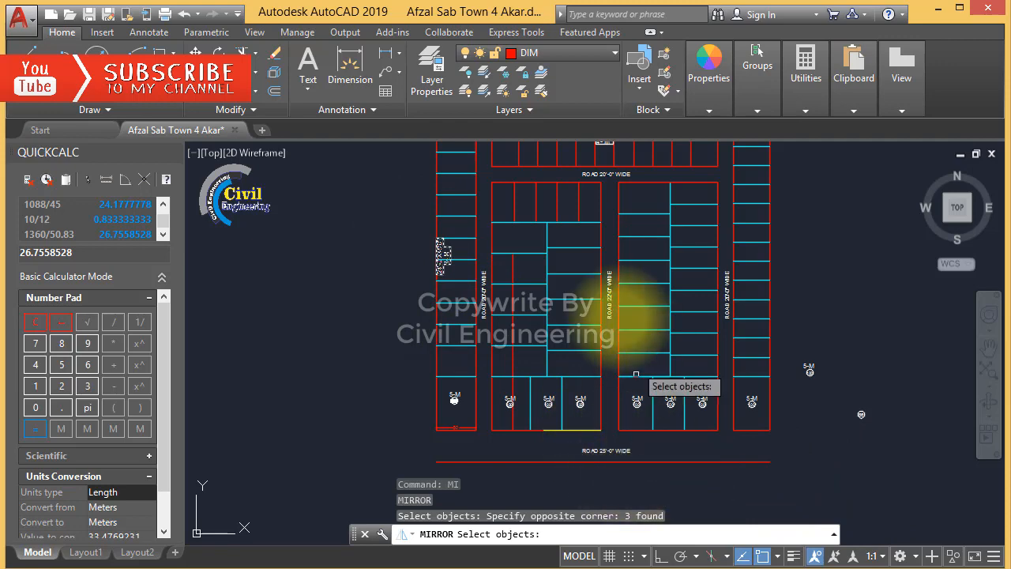
pyautogui.scroll(-2, 624, 379)
pyautogui.scroll(2, 619, 415)
pyautogui.press('Return')
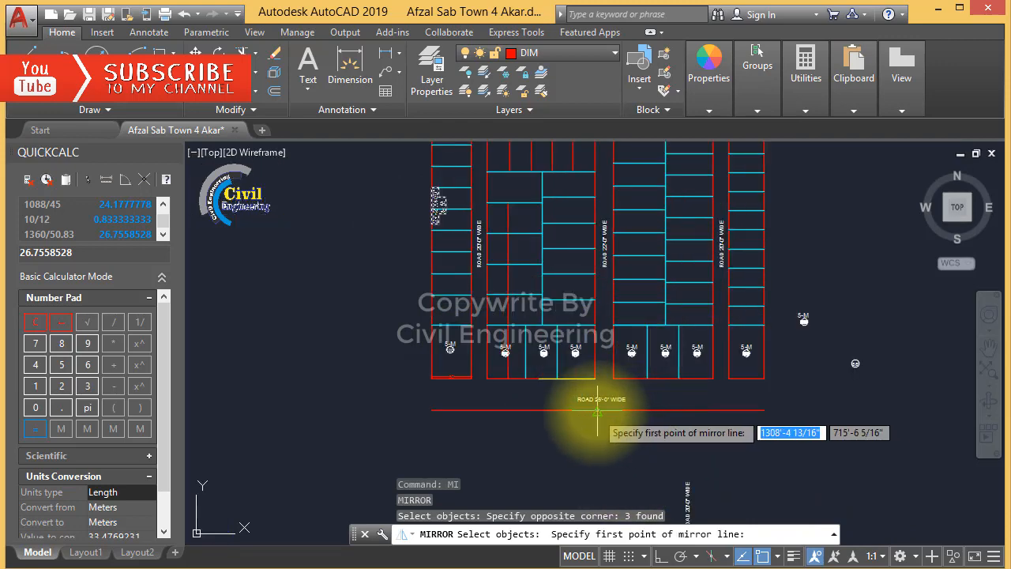
pyautogui.click(598, 412)
pyautogui.scroll(-3, 596, 463)
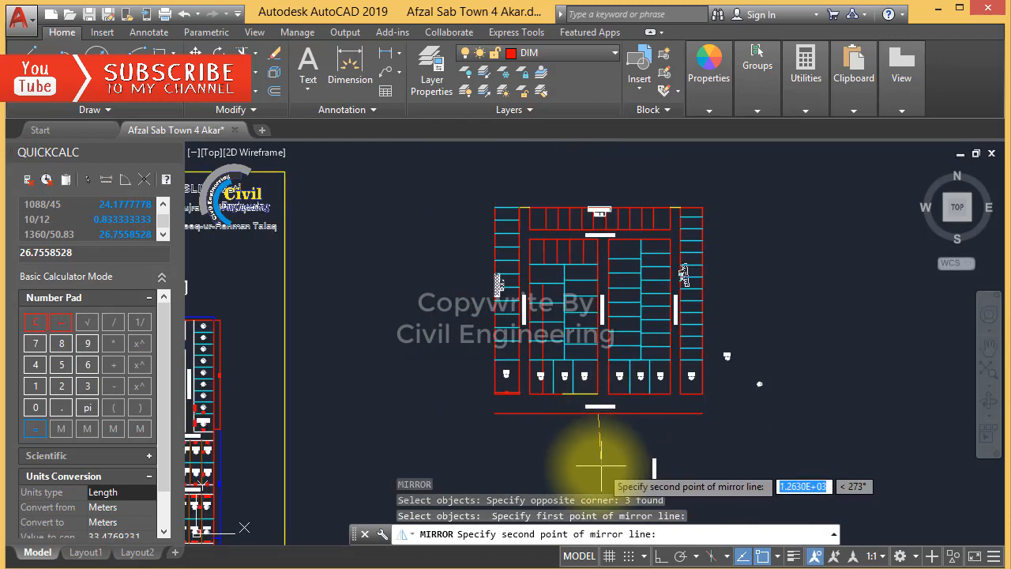
pyautogui.press('F8')
pyautogui.click(600, 453)
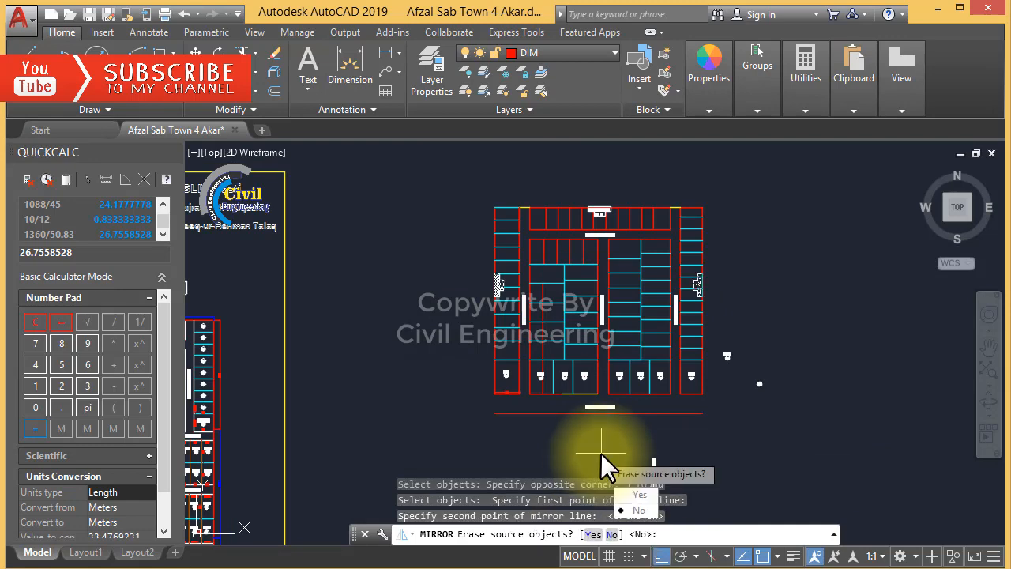
pyautogui.press('Return')
pyautogui.press('Escape')
pyautogui.press('Escape')
pyautogui.scroll(5, 699, 319)
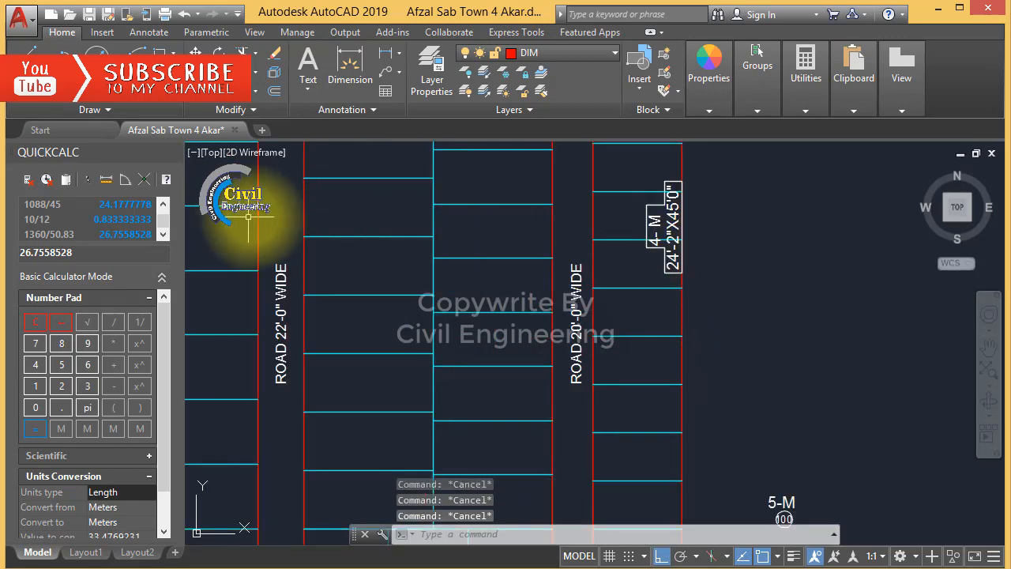
# Erase the mirrored 24'-2"X45'0" and 4- M label from the rightmost plot column
pyautogui.scroll(-2, 849, 237)
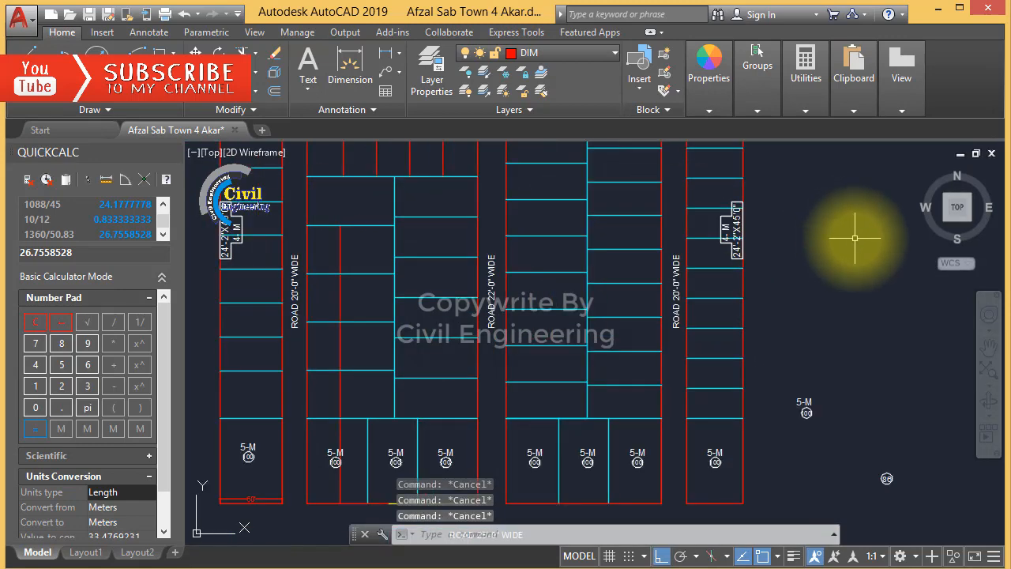
pyautogui.scroll(1, 225, 227)
pyautogui.scroll(-1, 229, 227)
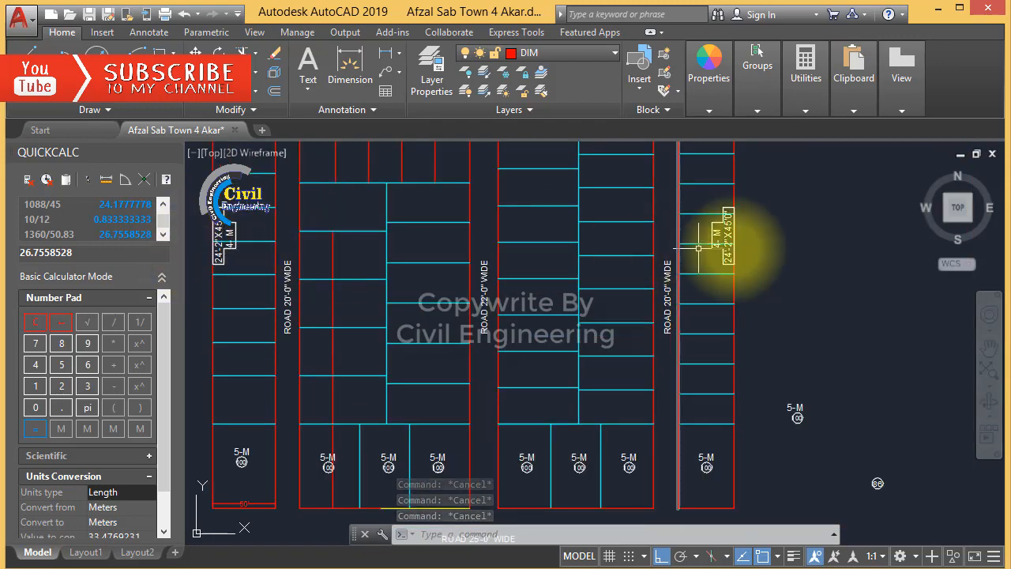
pyautogui.scroll(5, 733, 248)
pyautogui.scroll(-3, 721, 247)
pyautogui.scroll(2, 720, 215)
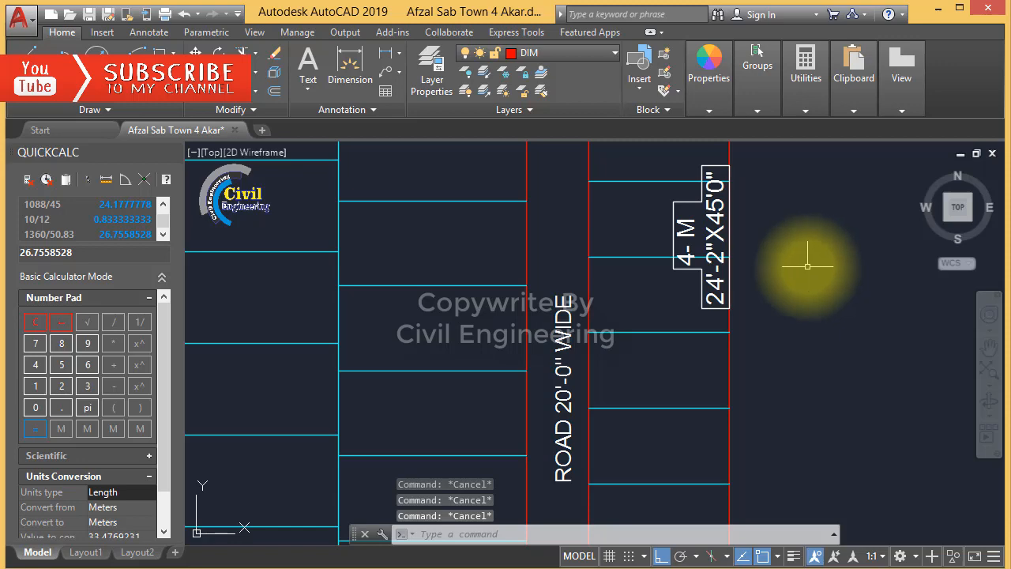
pyautogui.scroll(-2, 677, 228)
pyautogui.scroll(3, 718, 248)
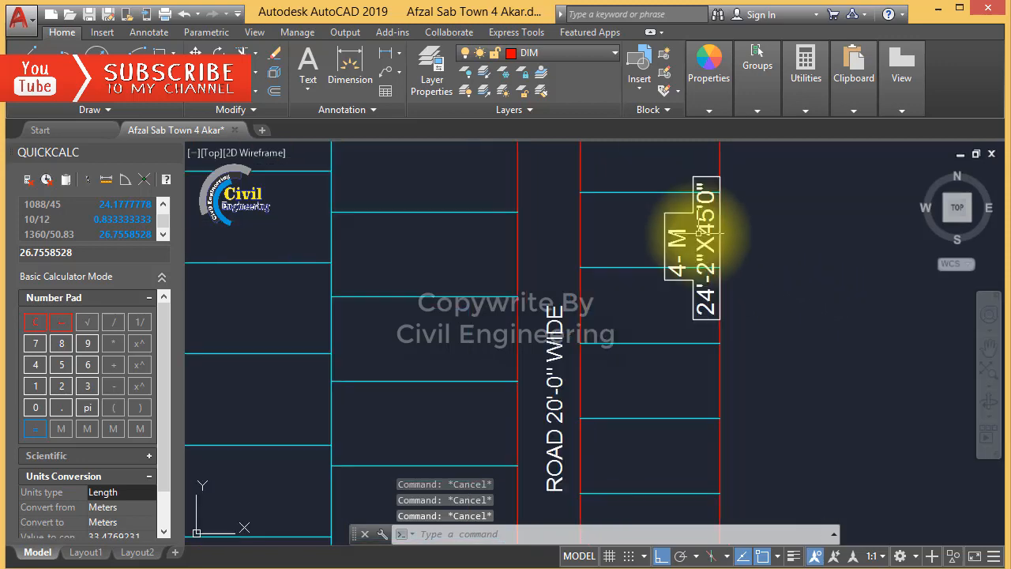
pyautogui.scroll(-2, 670, 245)
pyautogui.click(605, 163)
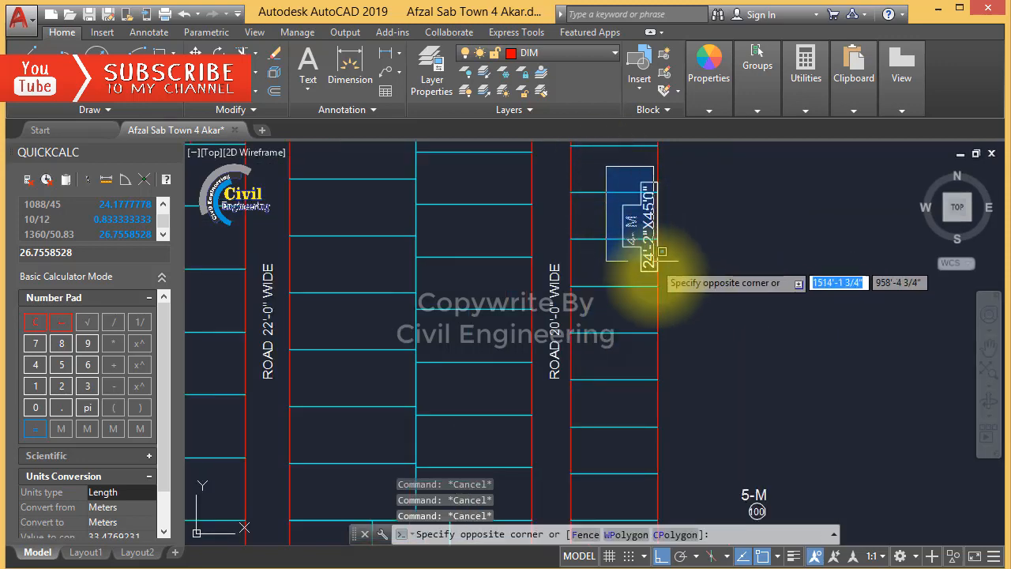
pyautogui.click(681, 273)
pyautogui.press('Delete')
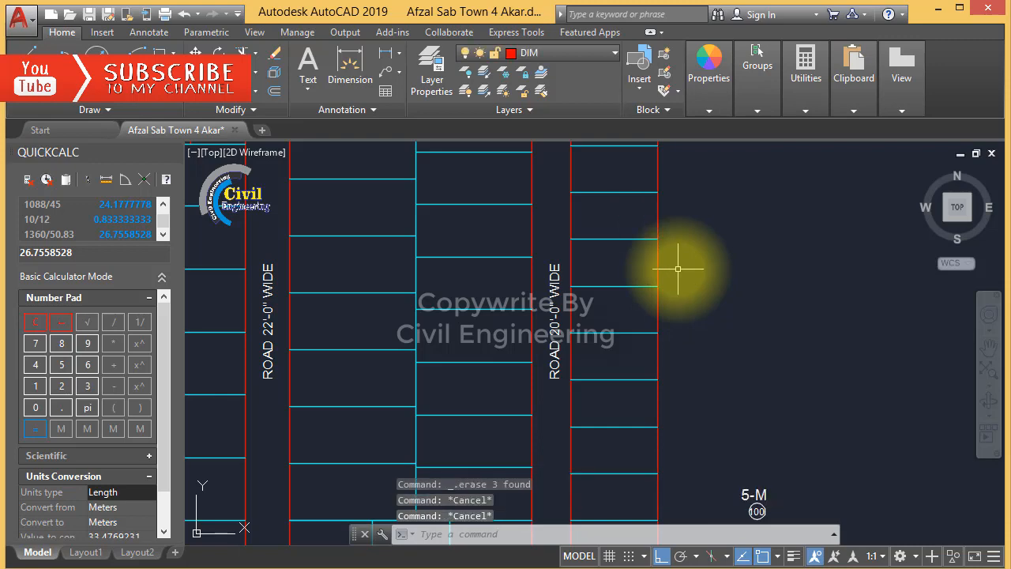
# Copy the boxed 24'-2"X45'0" and 4- M label from the leftmost column horizontally to the empty space beyond the rightmost column
pyautogui.write('co')
pyautogui.press('Return')
pyautogui.scroll(-4, 718, 276)
pyautogui.scroll(4, 350, 237)
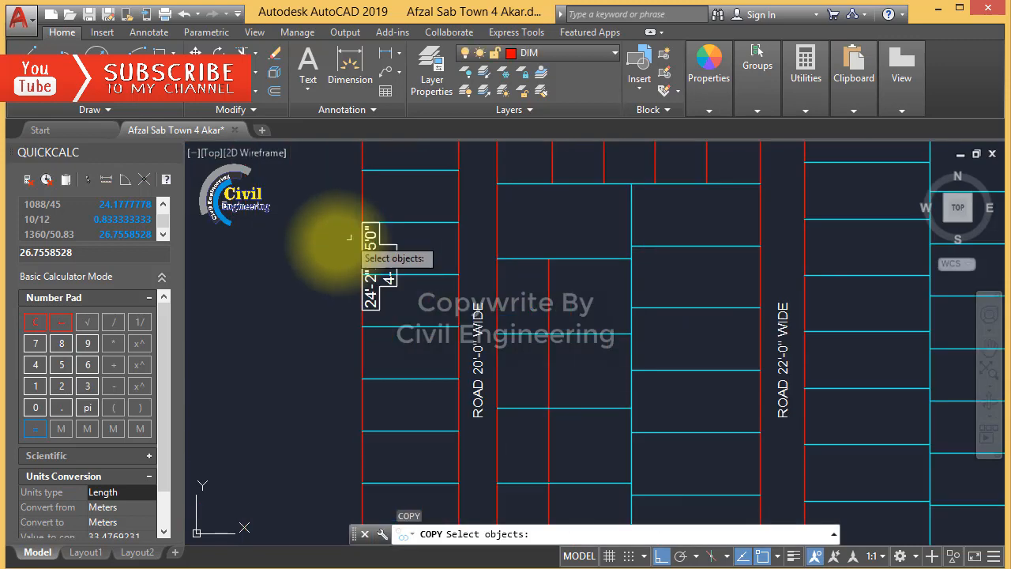
pyautogui.click(329, 207)
pyautogui.click(428, 311)
pyautogui.press('Return')
pyautogui.click(384, 266)
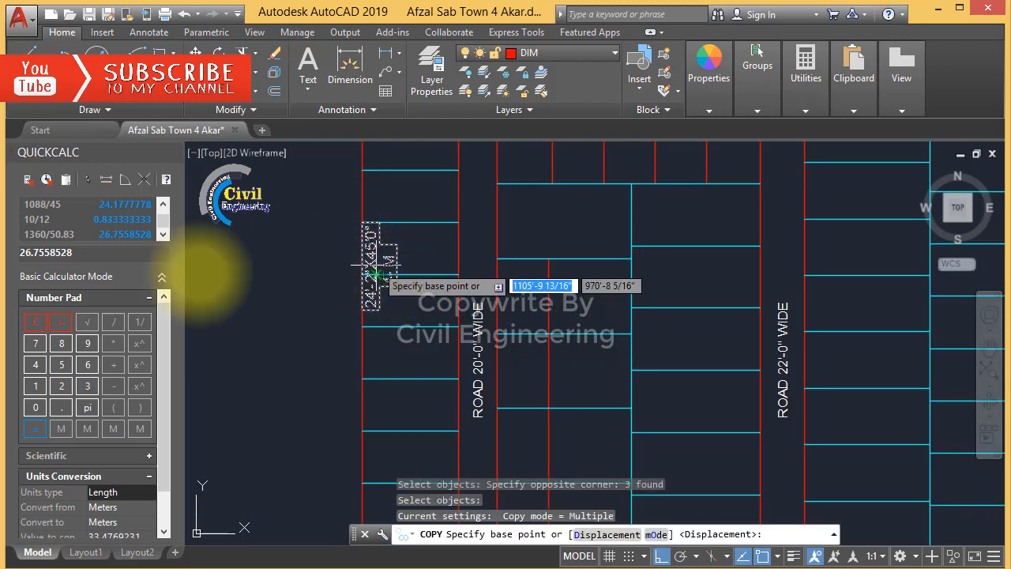
pyautogui.scroll(-5, 455, 271)
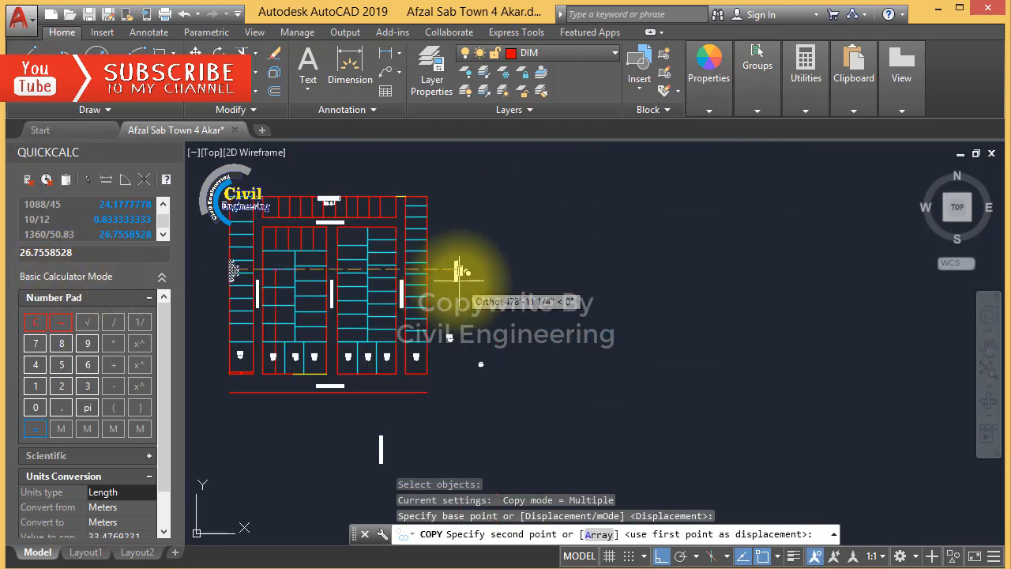
pyautogui.click(449, 271)
pyautogui.scroll(4, 450, 275)
pyautogui.press('Escape')
pyautogui.press('Escape')
pyautogui.press('Escape')
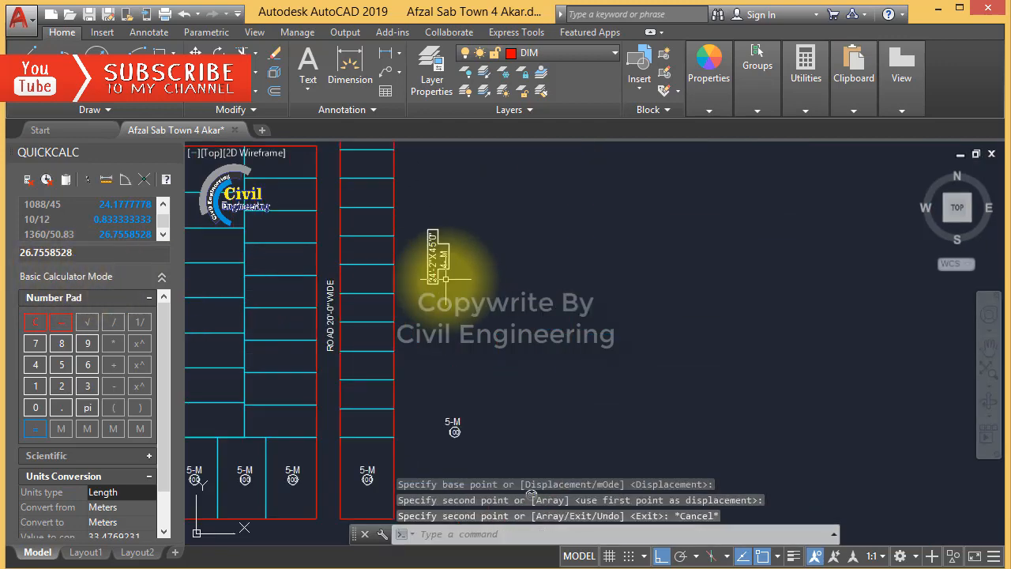
# Try to rotate the copied label beside the layout about the upper-right corner of its size box
pyautogui.write('ro')
pyautogui.press('Return')
pyautogui.click(487, 188)
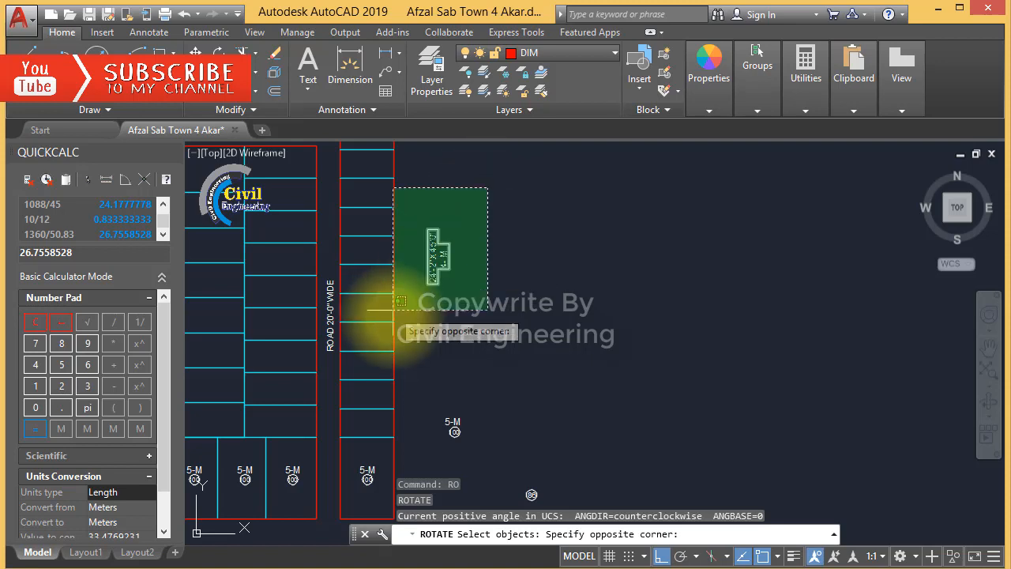
pyautogui.click(413, 304)
pyautogui.press('Return')
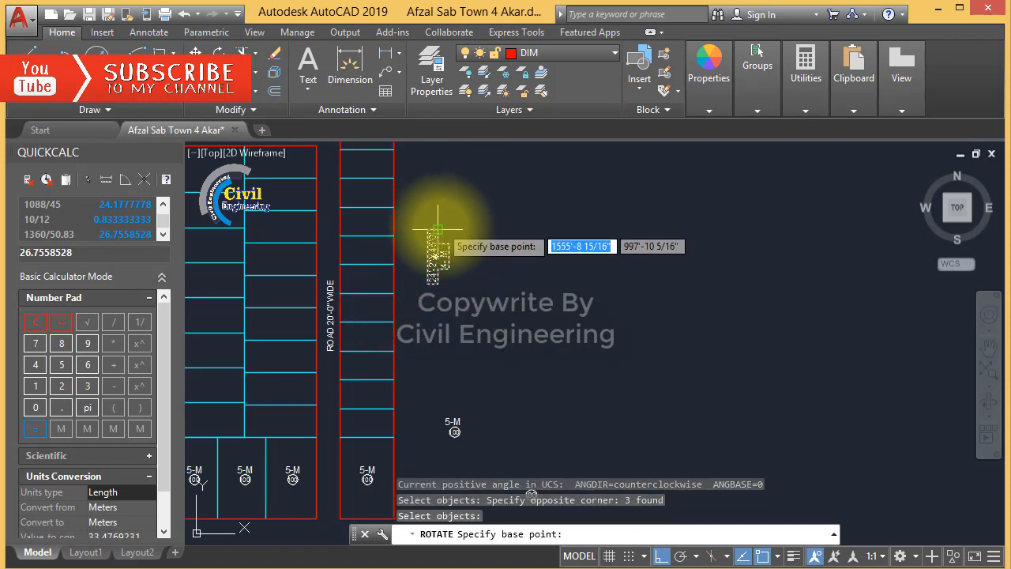
pyautogui.click(435, 257)
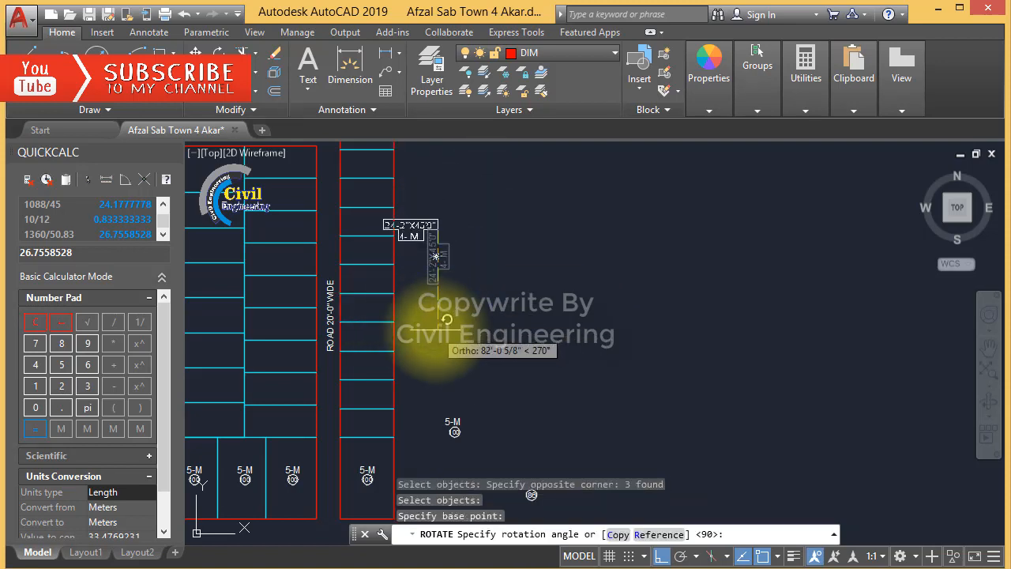
pyautogui.click(356, 228)
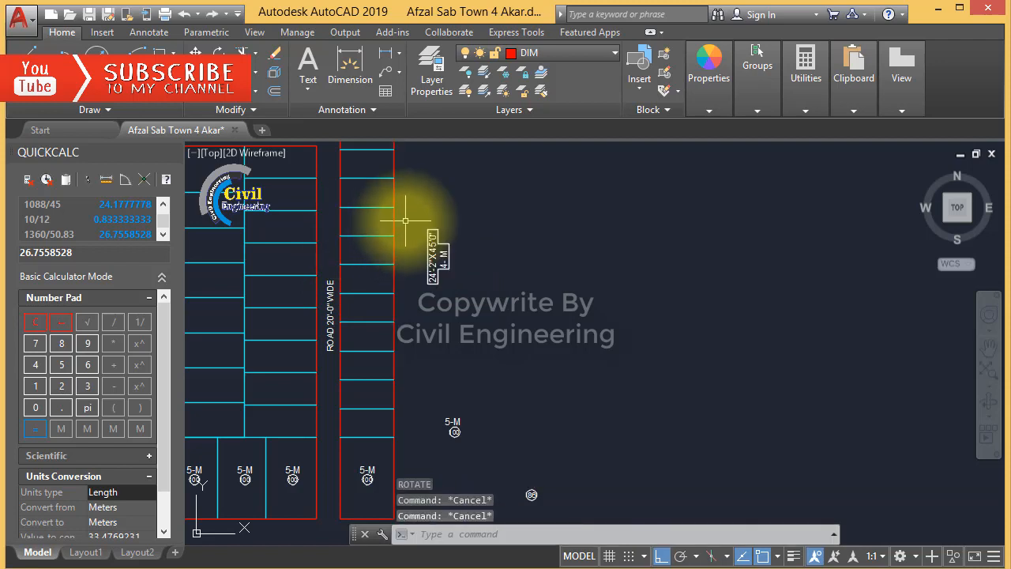
# Rotate the copied size and area label beside the layout by 180° about the upper end of its size box
pyautogui.press('space')
pyautogui.click(538, 203)
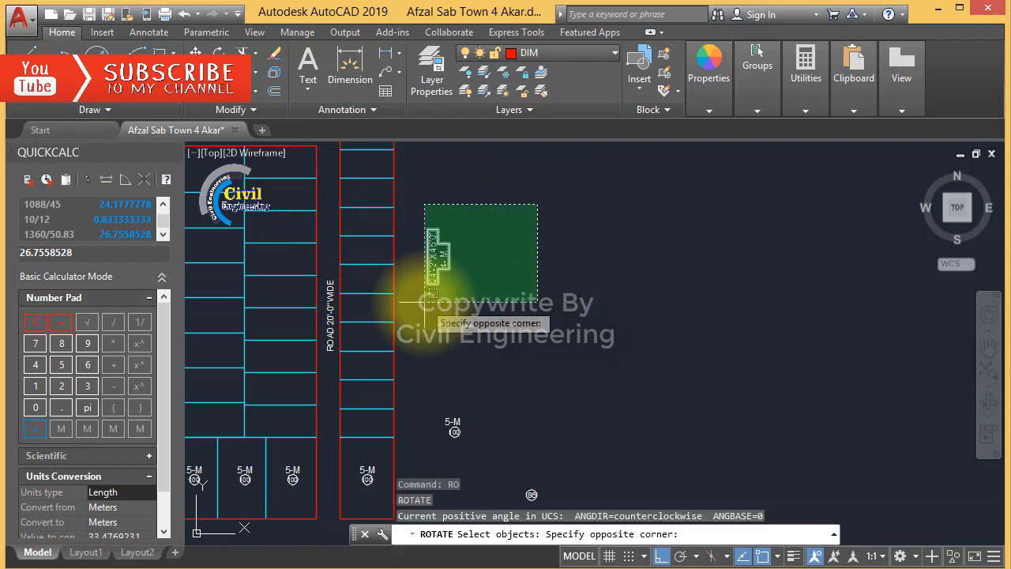
pyautogui.click(418, 296)
pyautogui.press('space')
pyautogui.click(430, 255)
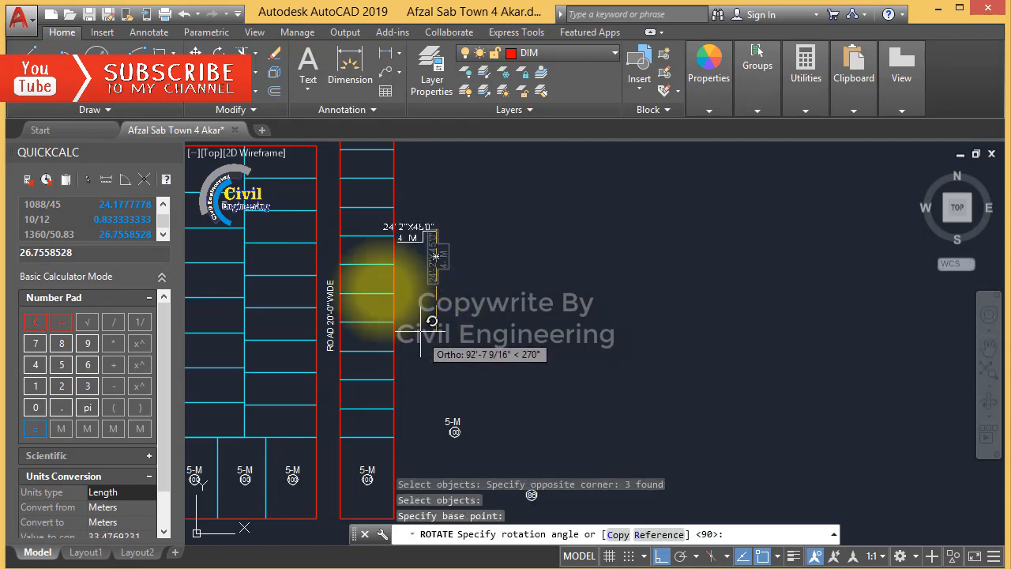
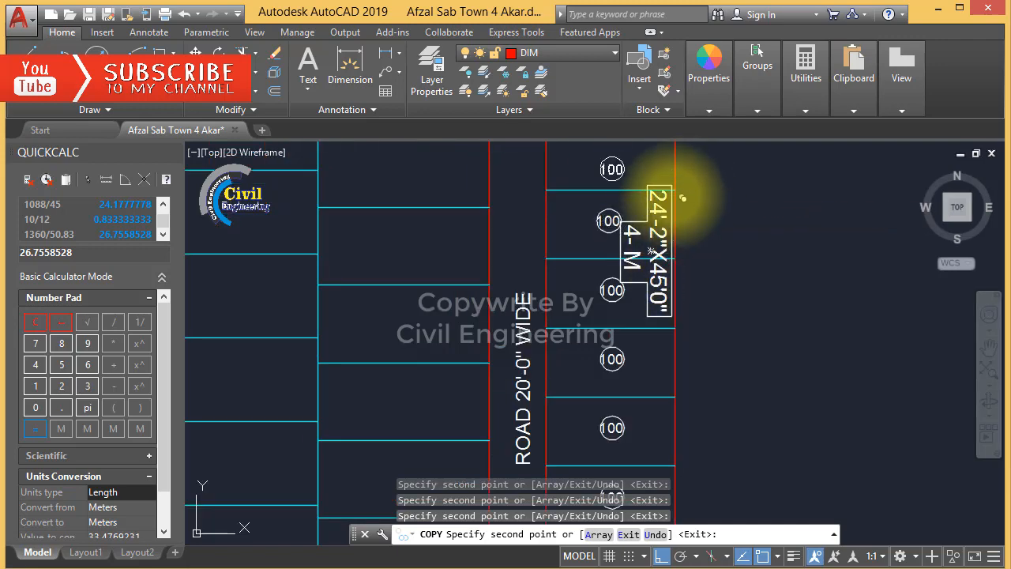
# Copy the circled plot number 100 into each remaining upper plot of the rightmost column, placing the copies by the plot division lines
pyautogui.click(673, 189)
pyautogui.scroll(-2, 642, 373)
pyautogui.scroll(2, 667, 147)
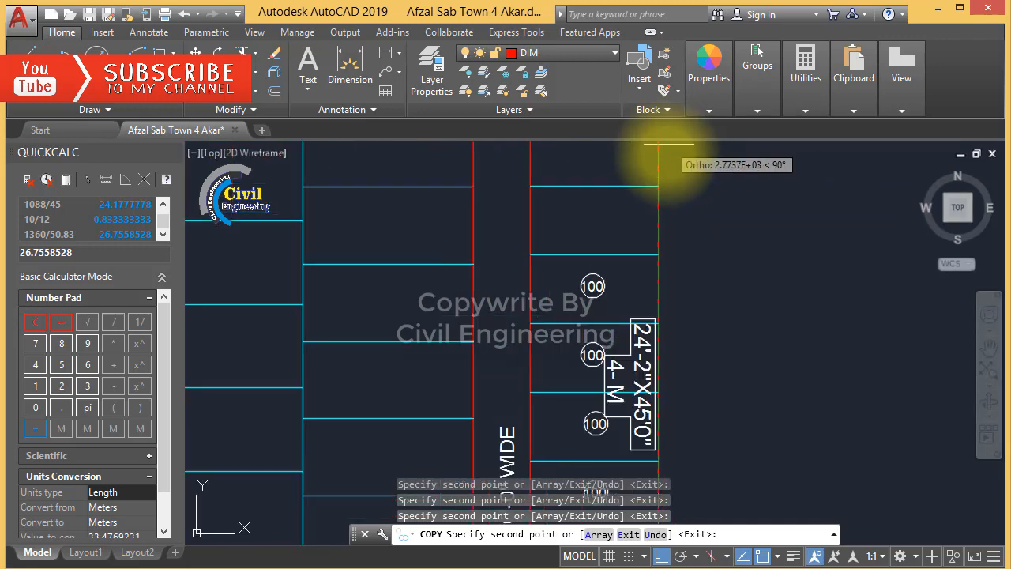
pyautogui.click(662, 249)
pyautogui.click(662, 183)
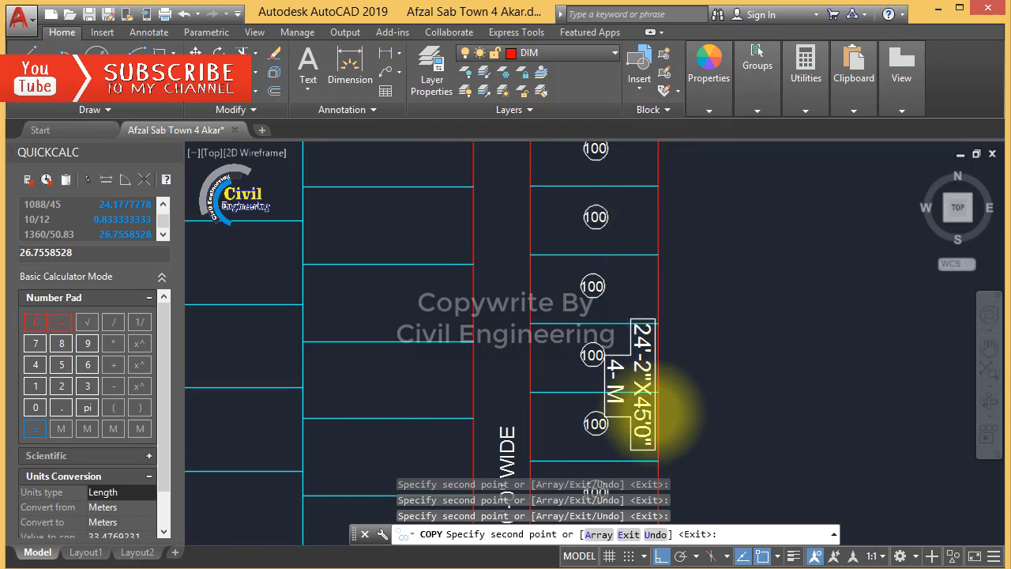
pyautogui.scroll(-4, 655, 414)
pyautogui.scroll(3, 660, 293)
pyautogui.scroll(-1, 651, 278)
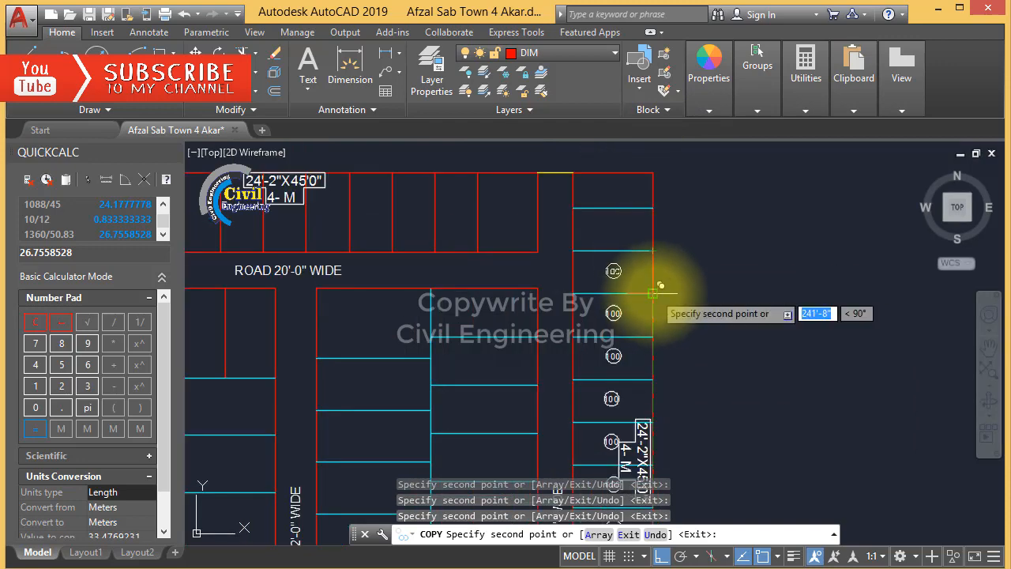
pyautogui.click(663, 240)
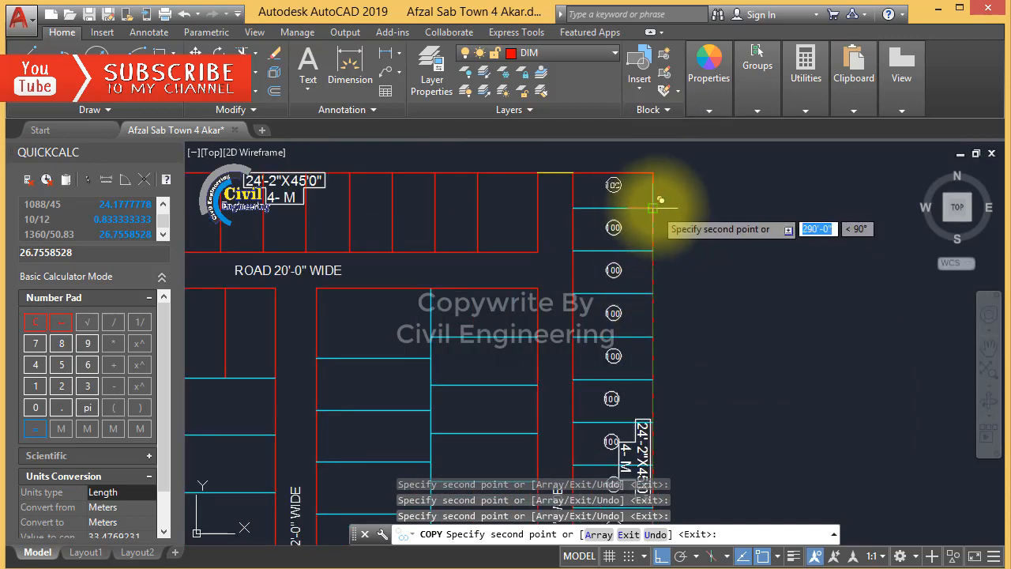
pyautogui.scroll(2, 655, 205)
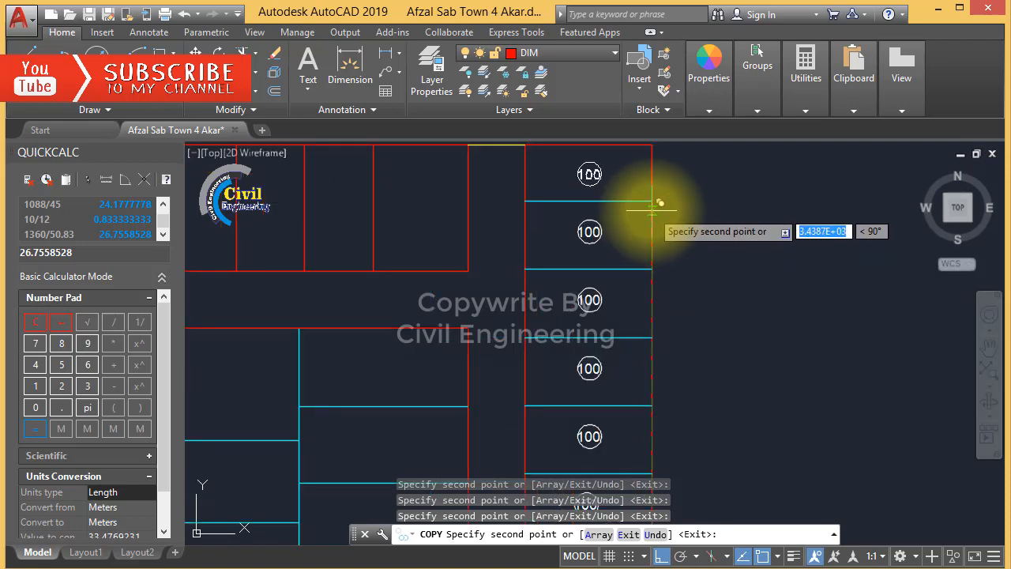
pyautogui.press('Escape')
pyautogui.press('Escape')
pyautogui.press('Escape')
pyautogui.press('Escape')
# Make DIM the current layer for dimensioning the plots
pyautogui.scroll(-5, 734, 271)
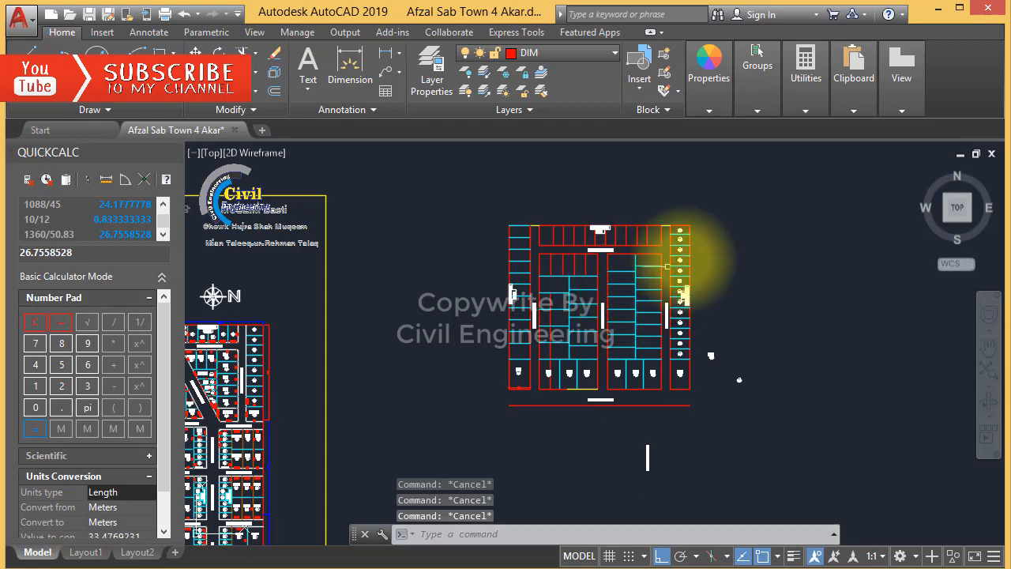
pyautogui.scroll(3, 656, 221)
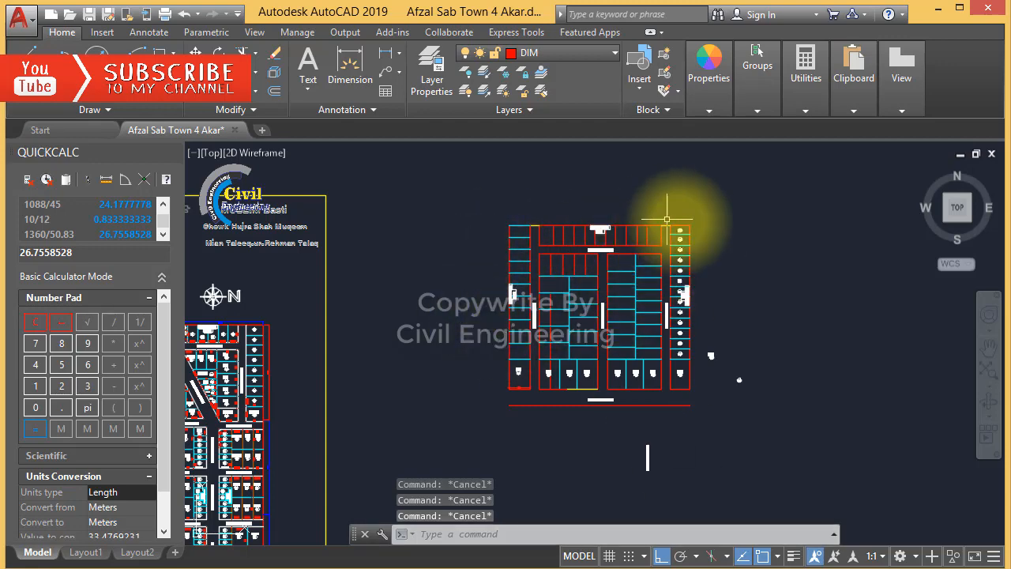
pyautogui.scroll(-5, 677, 203)
pyautogui.scroll(3, 474, 269)
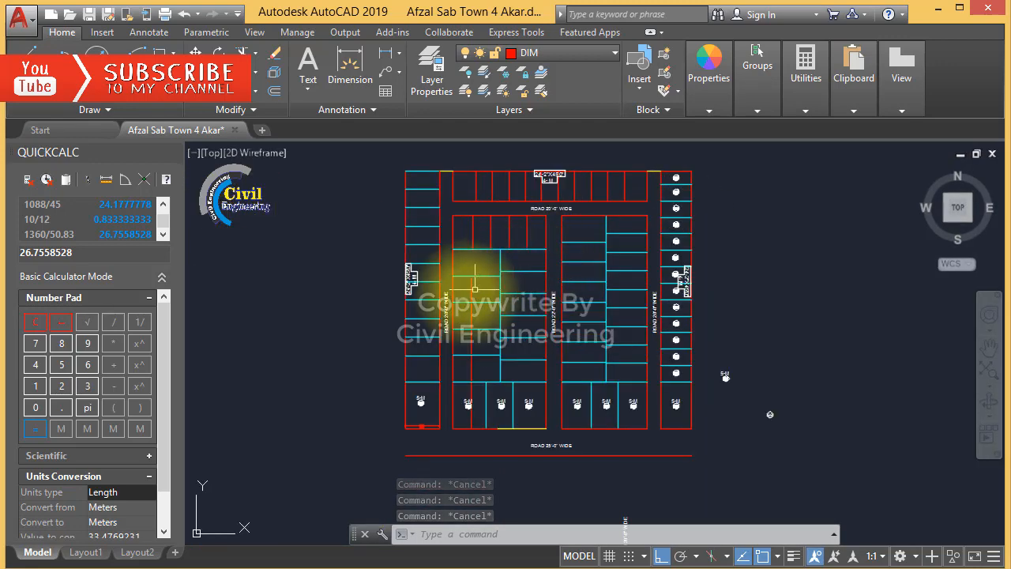
pyautogui.scroll(-3, 598, 248)
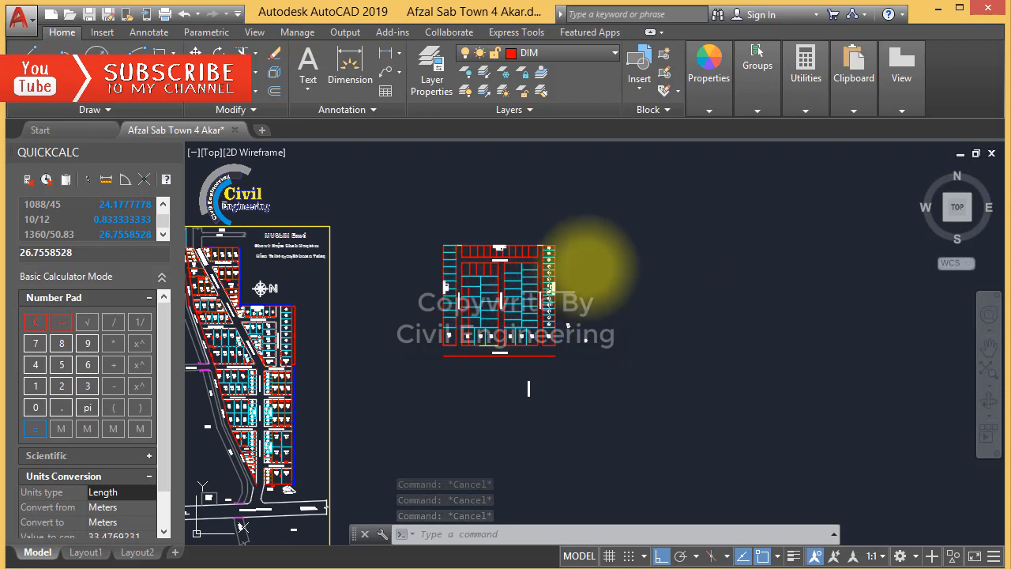
pyautogui.click(568, 53)
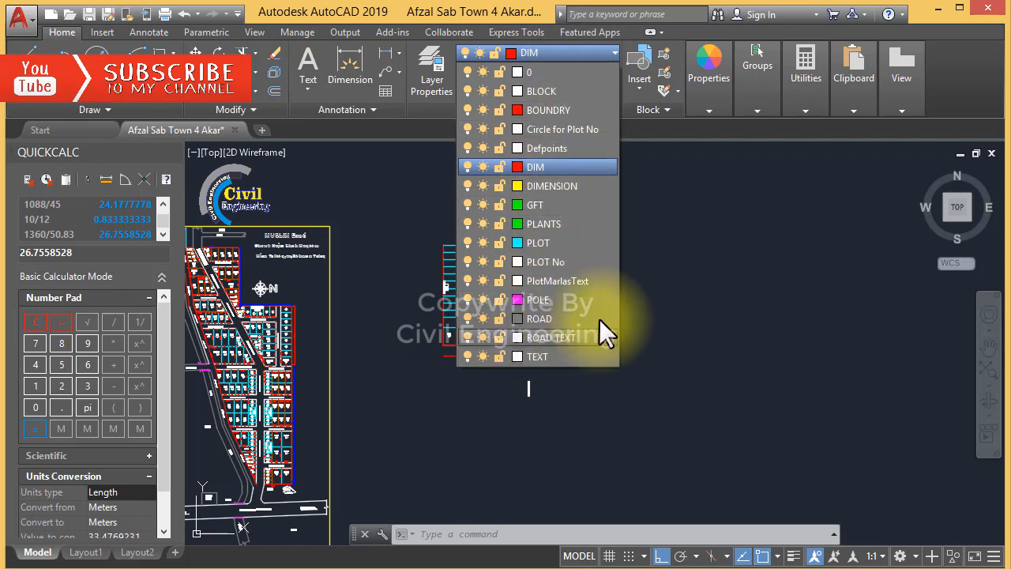
pyautogui.click(535, 167)
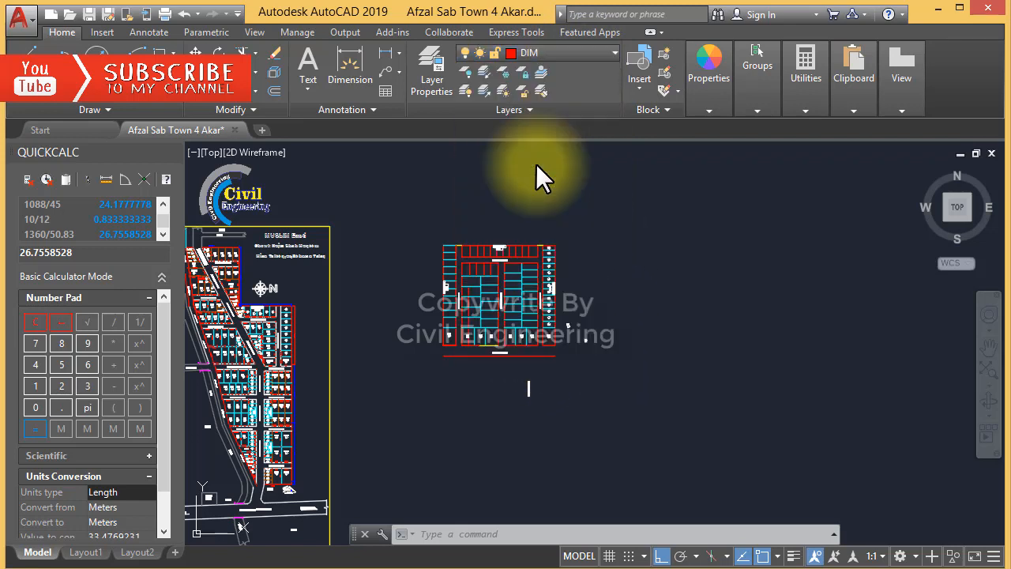
pyautogui.click(351, 80)
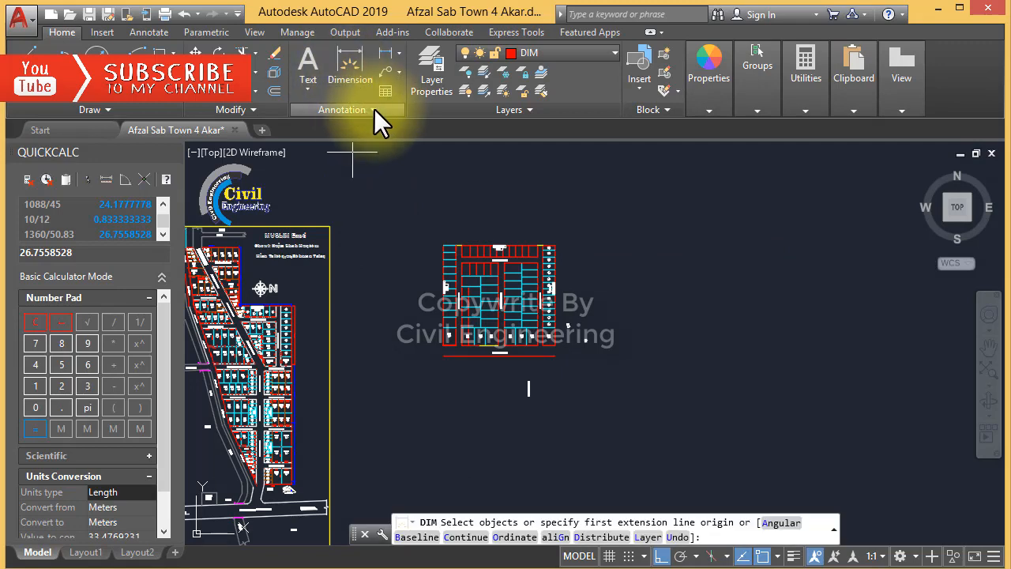
pyautogui.press('Escape')
pyautogui.press('Escape')
# Check which dimension style the existing 75'-9" dimension above plot 155 in the finished town plan uses
pyautogui.scroll(2, 189, 294)
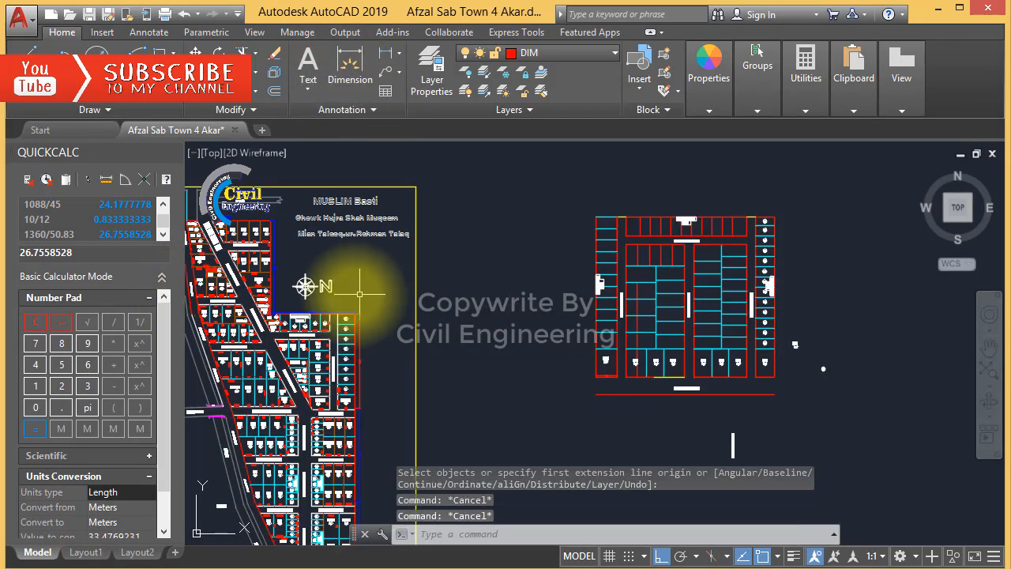
pyautogui.scroll(10, 256, 279)
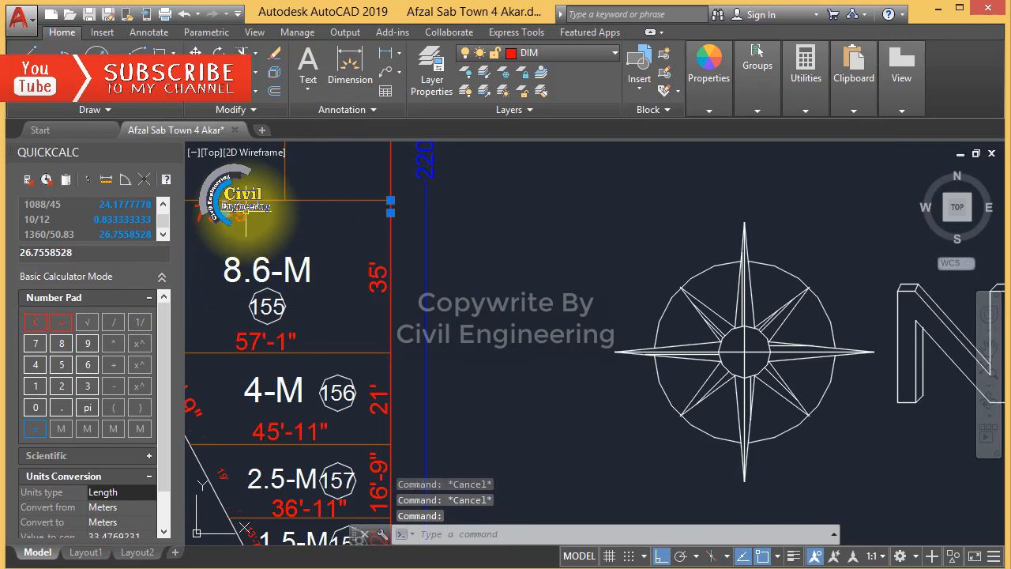
pyautogui.scroll(-3, 604, 257)
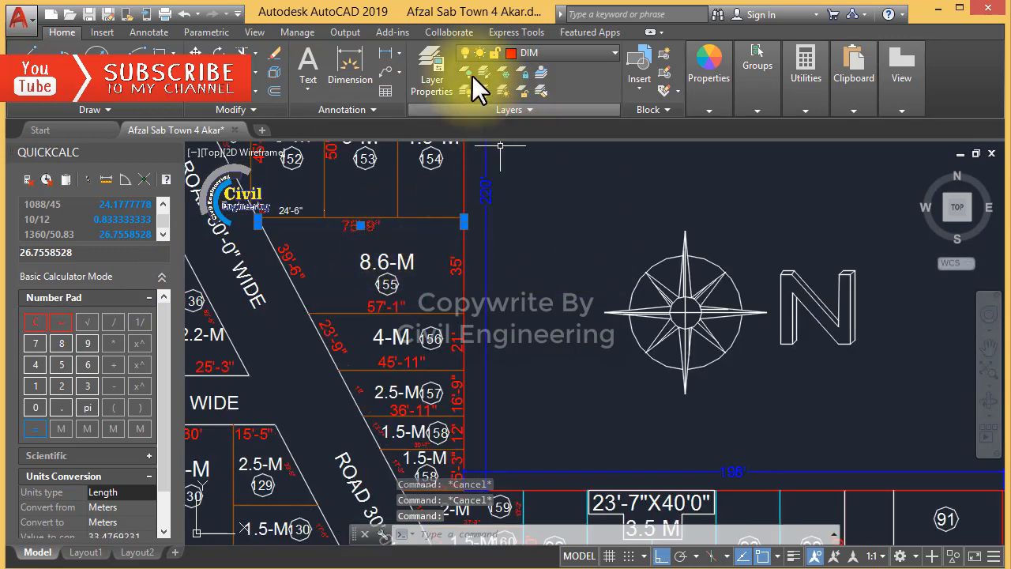
pyautogui.click(375, 111)
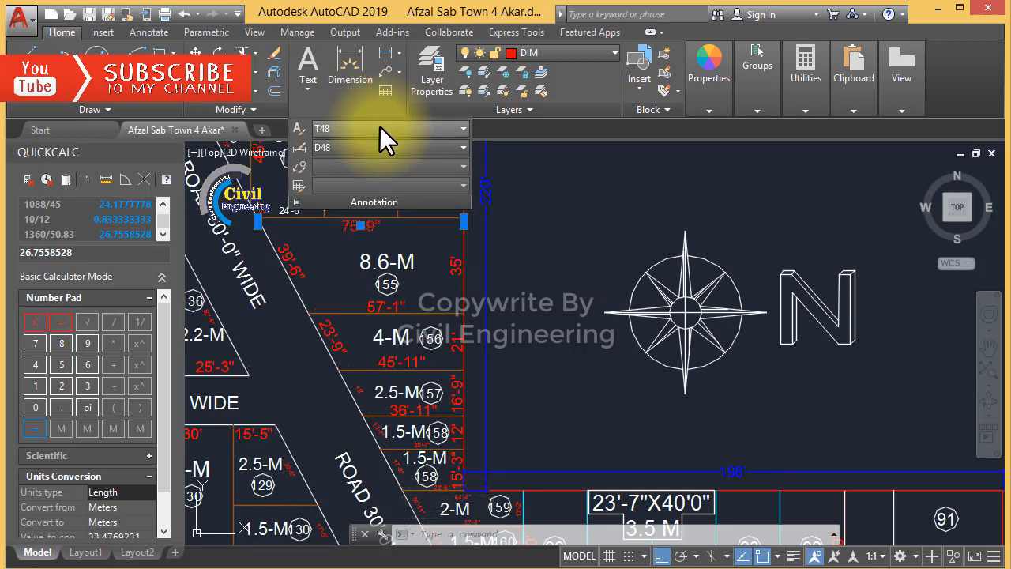
pyautogui.press('Escape')
pyautogui.click(522, 276)
pyautogui.press('Escape')
pyautogui.press('Escape')
pyautogui.press('Escape')
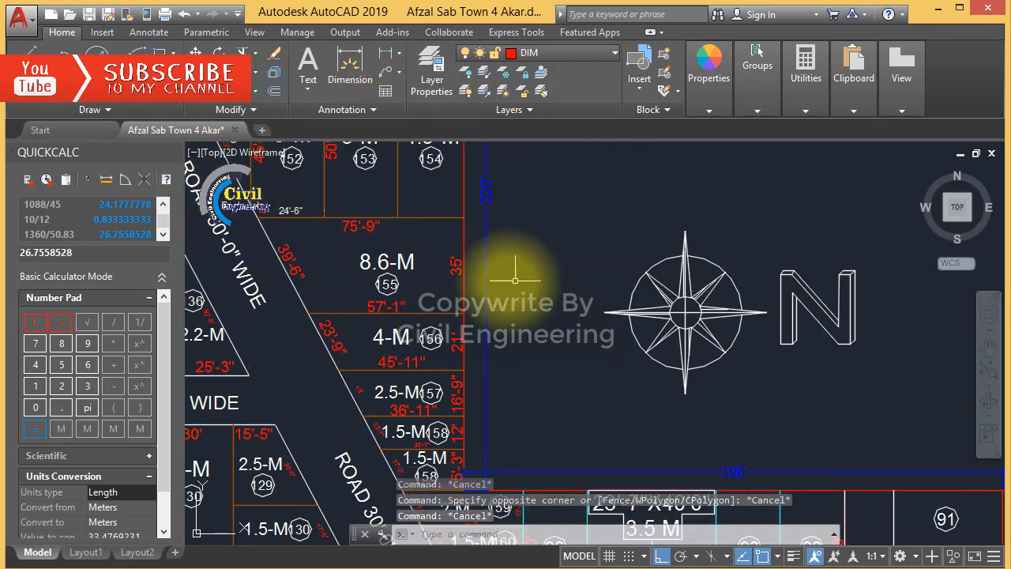
# Add an aligned dimension across the leftmost column's 5-M plot, placed just above the plot's upper boundary line
pyautogui.scroll(-4, 188, 281)
pyautogui.scroll(-3, 441, 287)
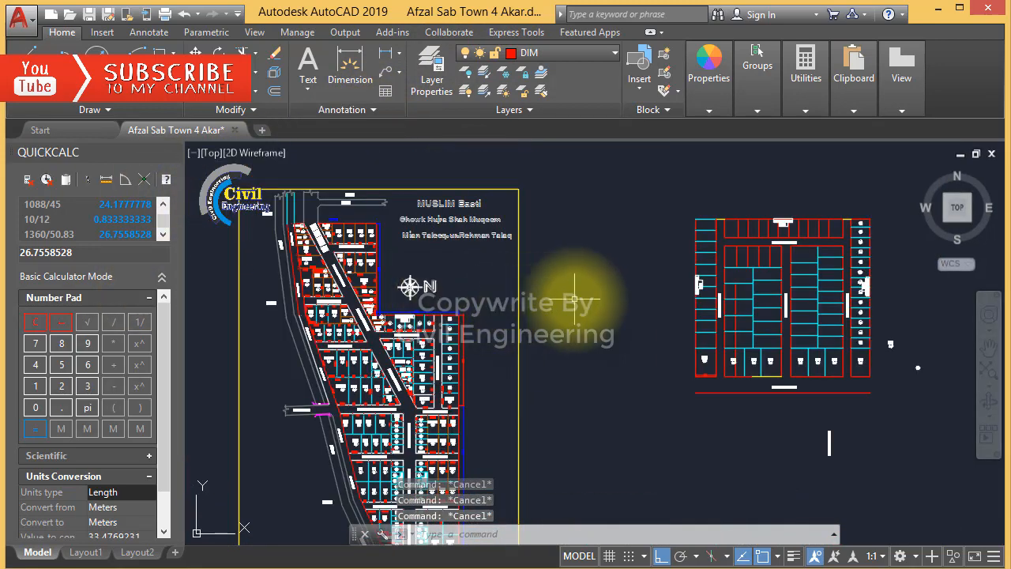
pyautogui.press('space')
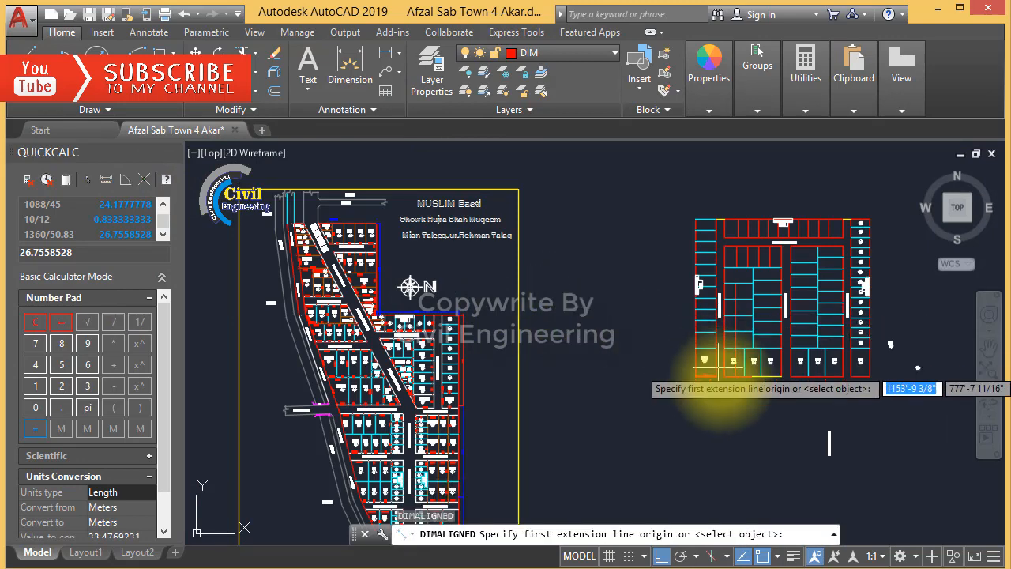
pyautogui.scroll(5, 723, 377)
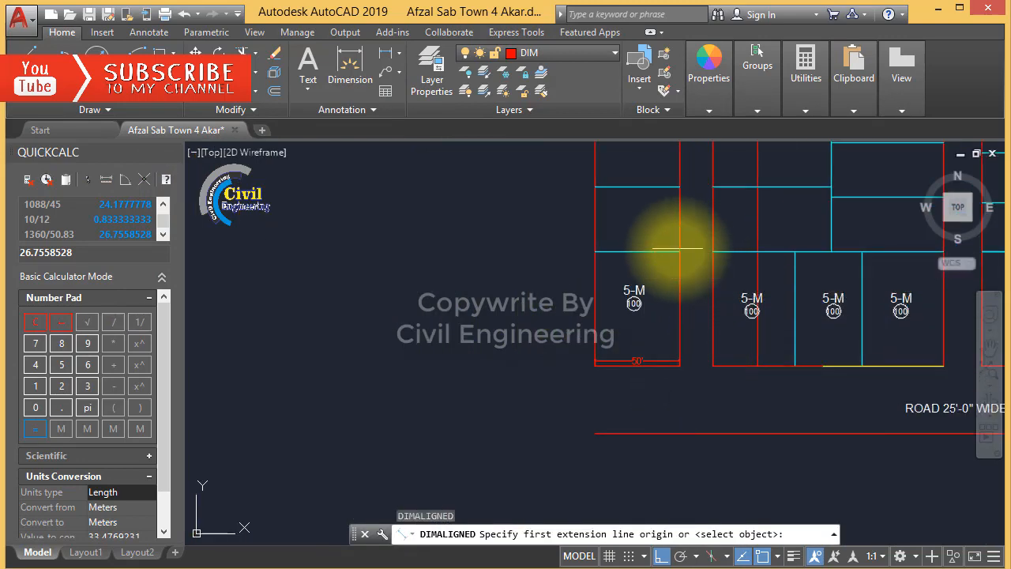
pyautogui.click(679, 252)
pyautogui.click(595, 251)
pyautogui.scroll(3, 594, 251)
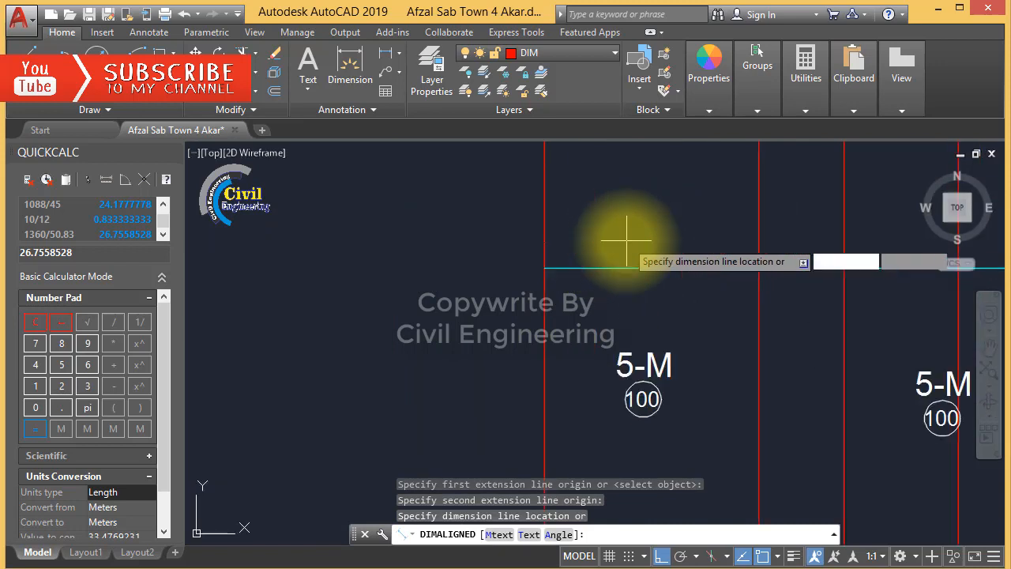
pyautogui.click(639, 251)
pyautogui.press('Escape')
# Change the new width dimension above the leftmost 5-M plot to dimension style D48
pyautogui.click(692, 229)
pyautogui.click(634, 271)
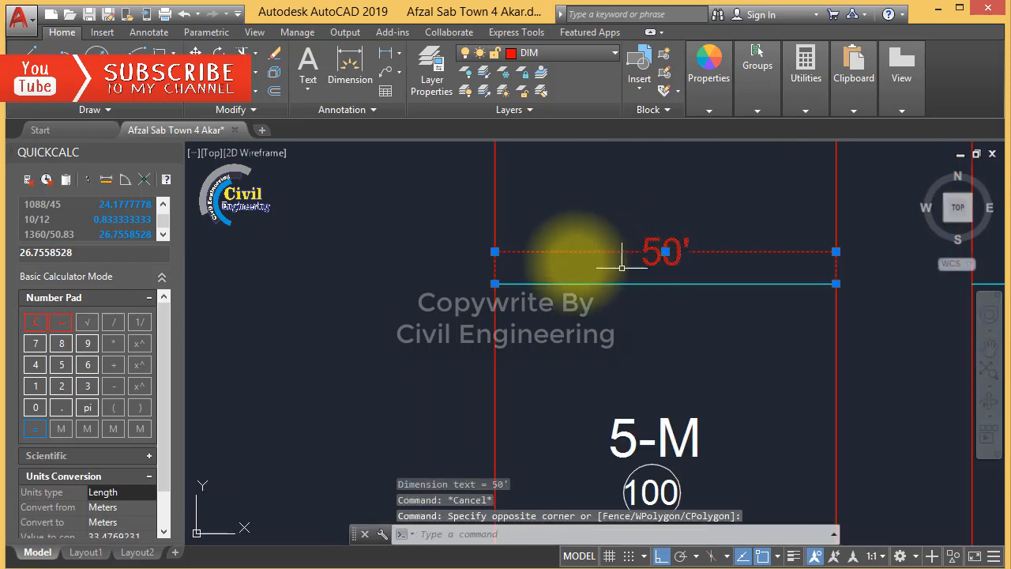
pyautogui.click(369, 108)
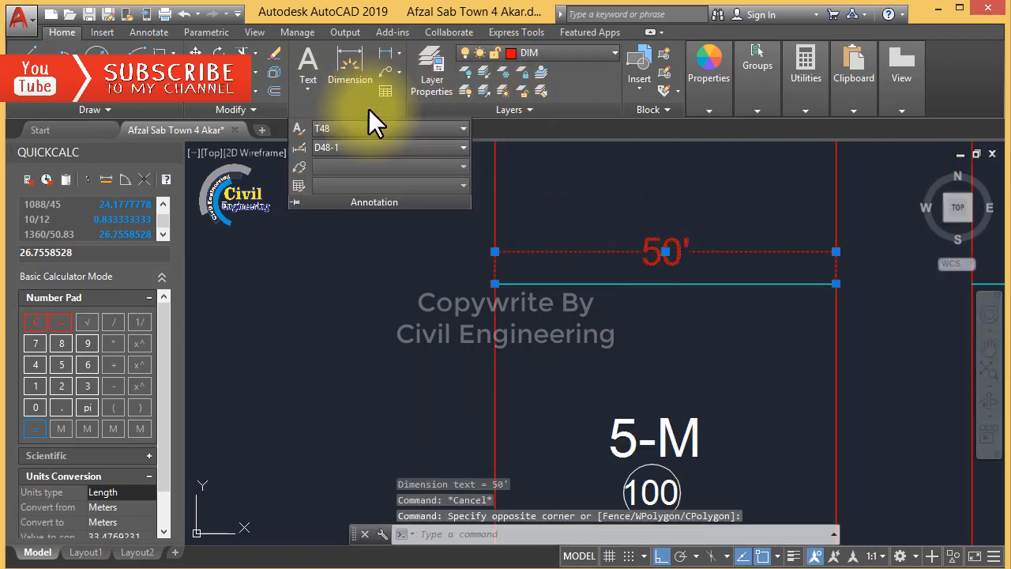
pyautogui.click(357, 146)
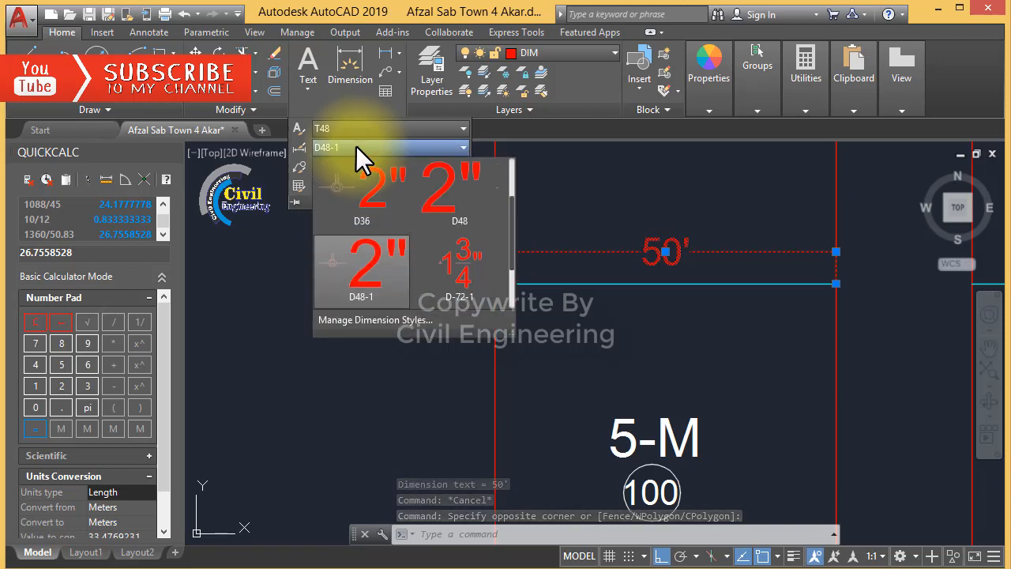
pyautogui.scroll(1, 365, 172)
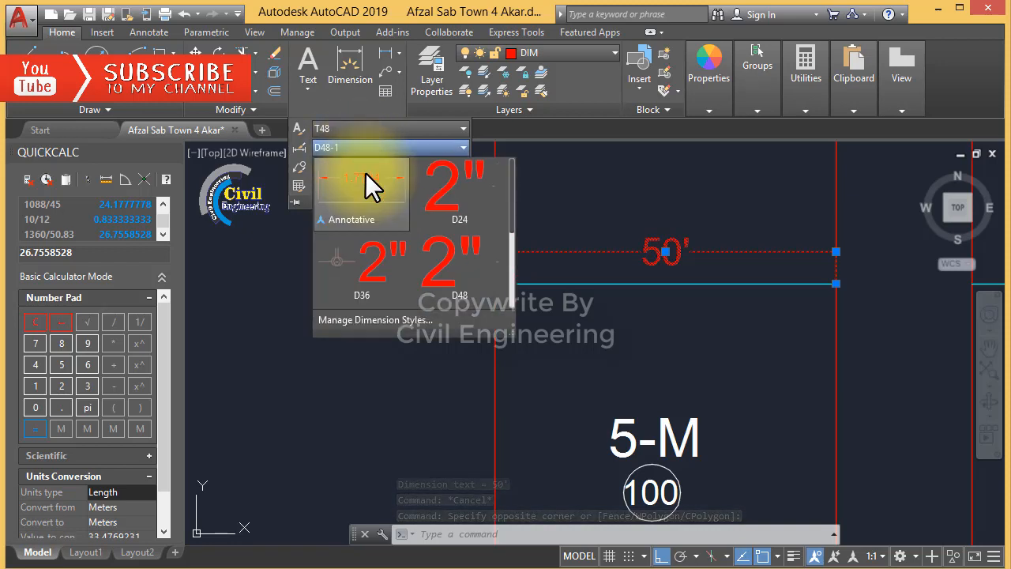
pyautogui.click(446, 261)
pyautogui.press('Escape')
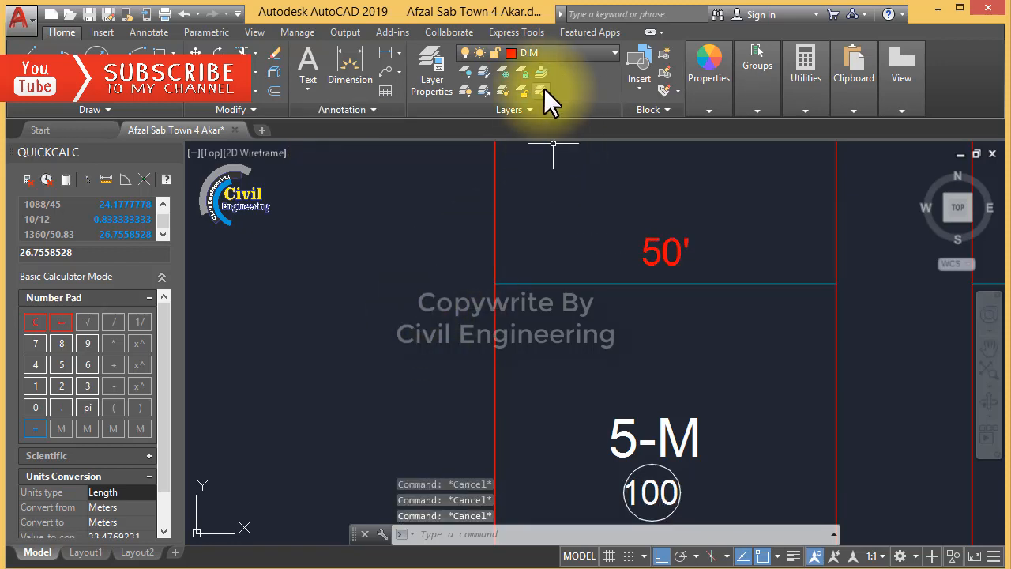
# Set D48 as the current dimension style
pyautogui.click(370, 109)
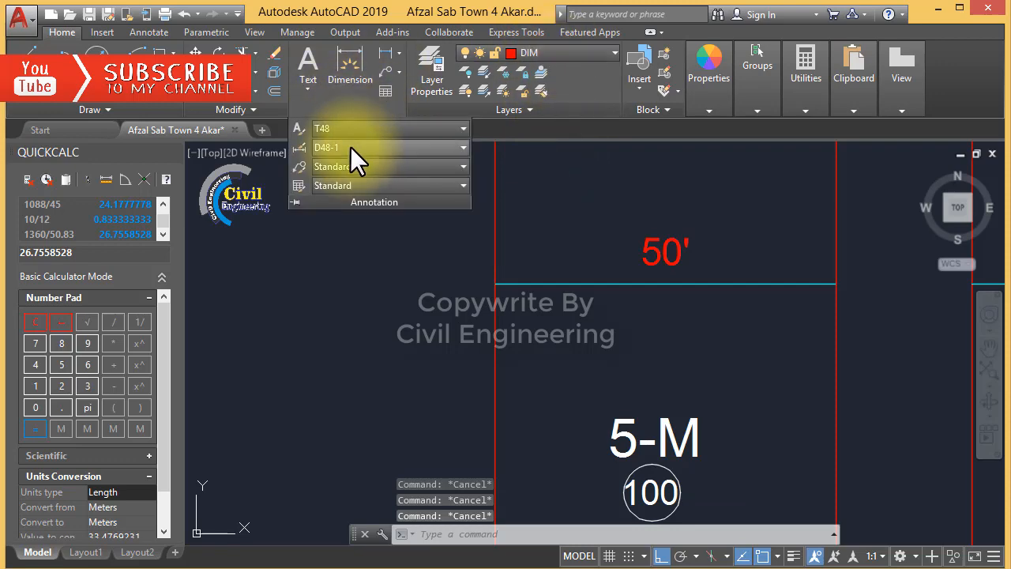
pyautogui.click(350, 147)
pyautogui.click(439, 269)
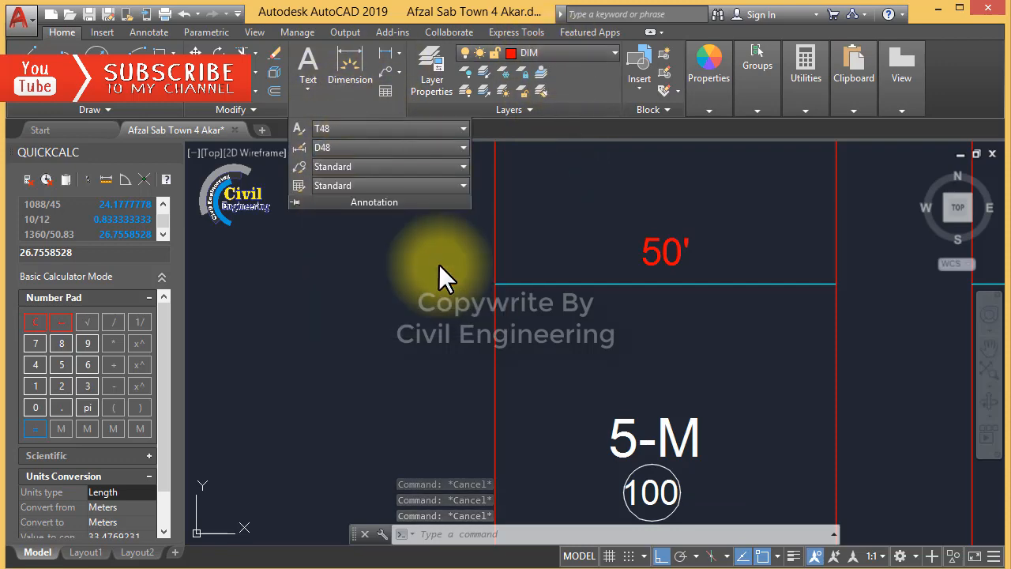
# Add an aligned dimension along the right edge of the plot directly above the leftmost 5-M plot, placed just inside the edge
pyautogui.scroll(-3, 363, 293)
pyautogui.scroll(-3, 488, 290)
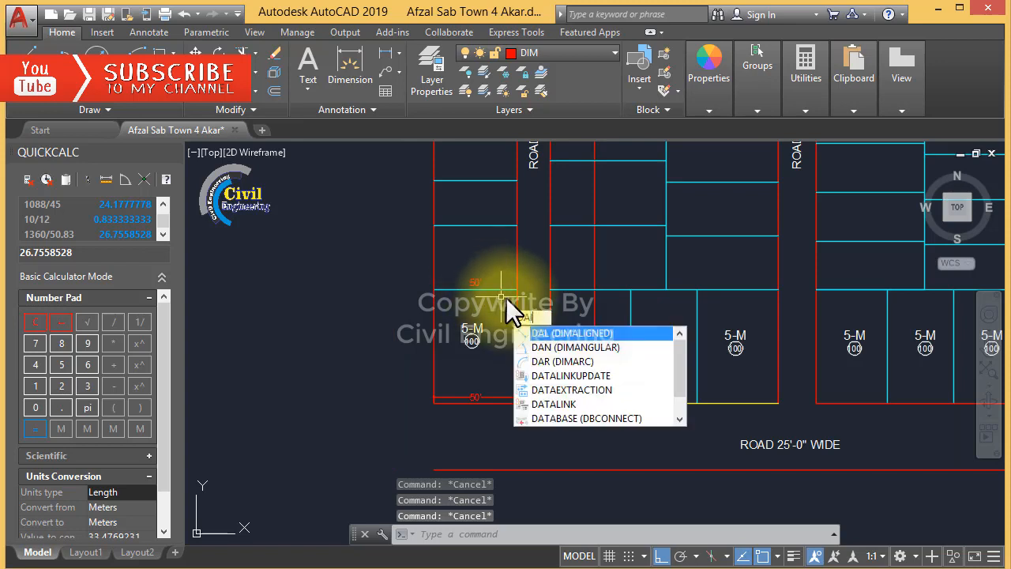
pyautogui.press('Return')
pyautogui.click(516, 255)
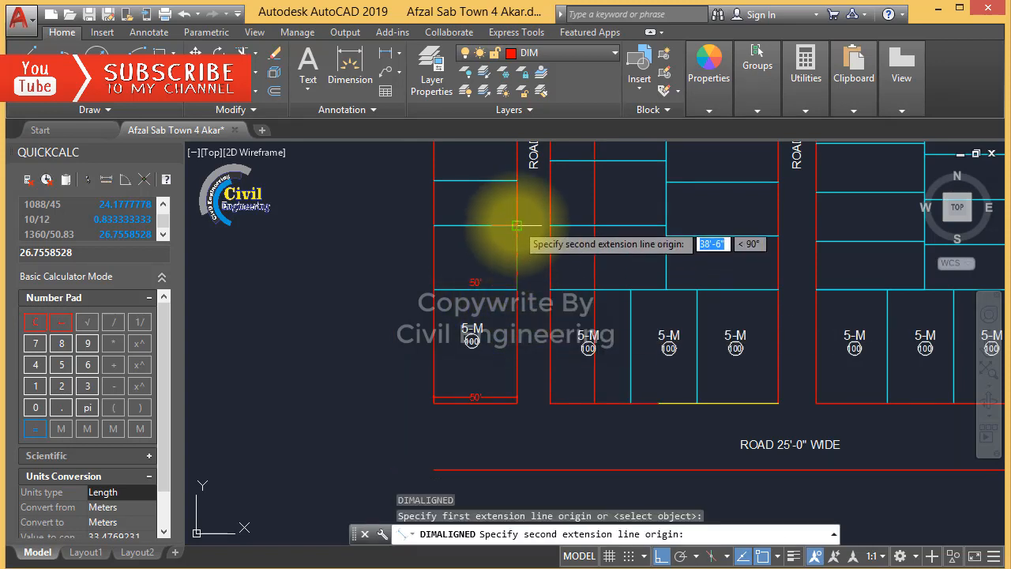
pyautogui.click(505, 226)
pyautogui.scroll(3, 506, 245)
pyautogui.click(509, 255)
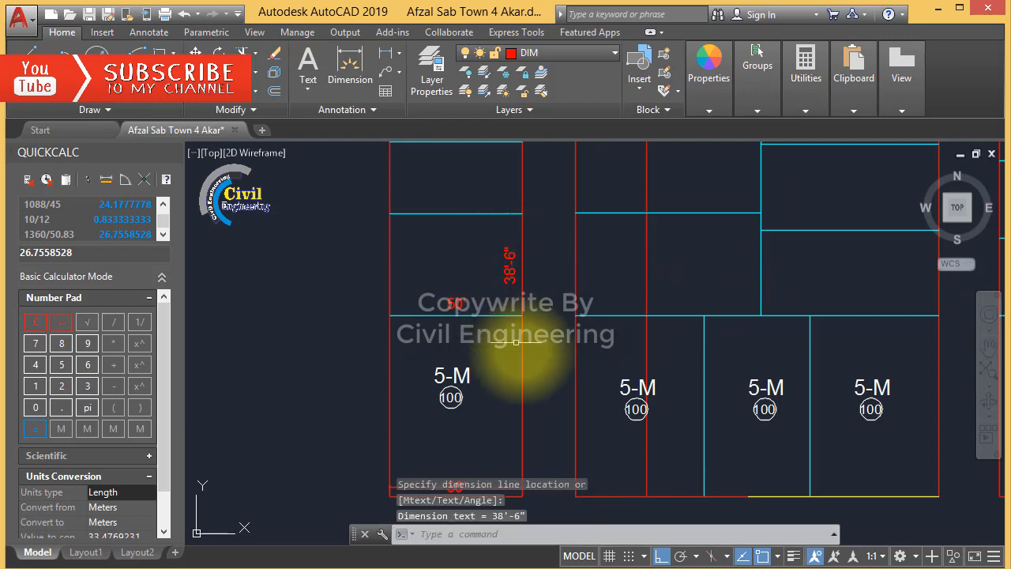
pyautogui.press('Escape')
pyautogui.press('Escape')
pyautogui.press('Escape')
# Continue the vertical dimension with DIMCONTINUE up the leftmost column's right edge, picking the end of each plot division line
pyautogui.scroll(-2, 510, 373)
pyautogui.scroll(2, 528, 309)
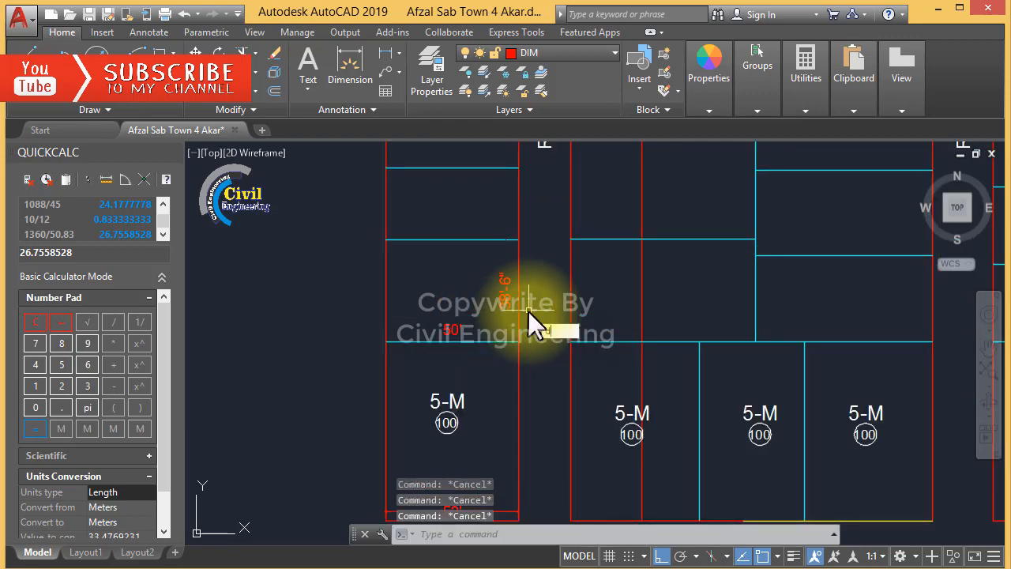
pyautogui.write('d')
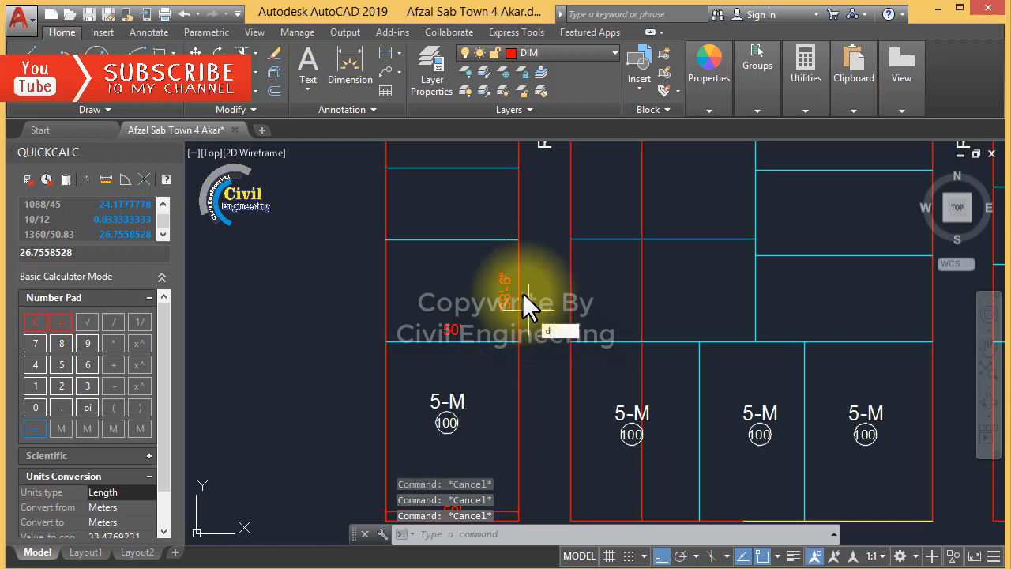
pyautogui.write('c')
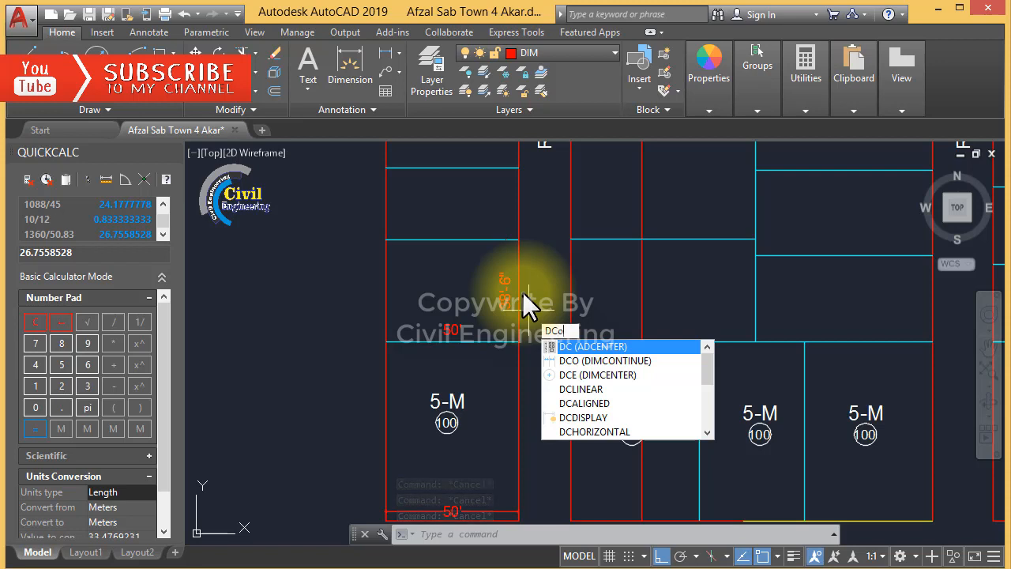
pyautogui.write('o')
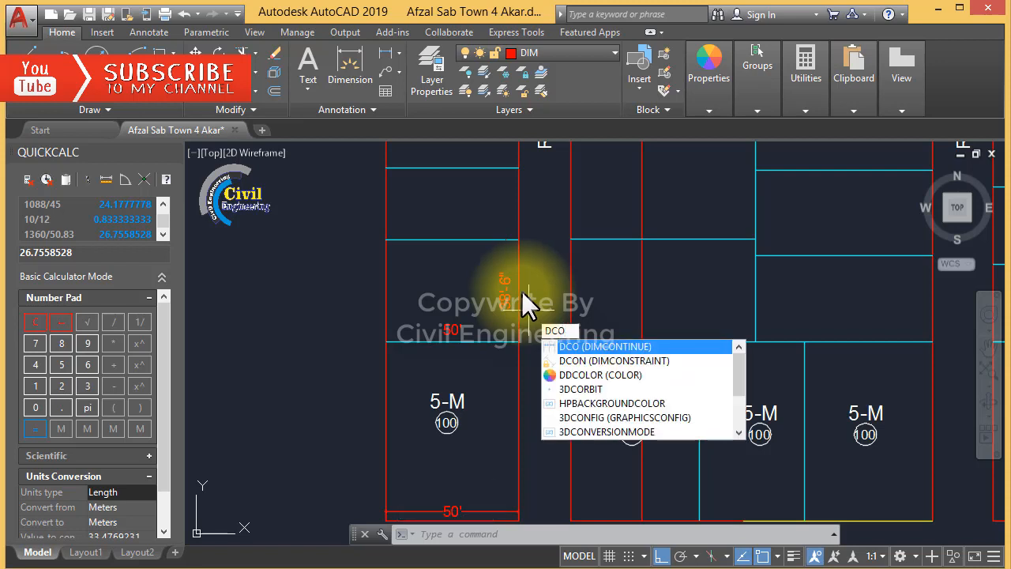
pyautogui.press('Return')
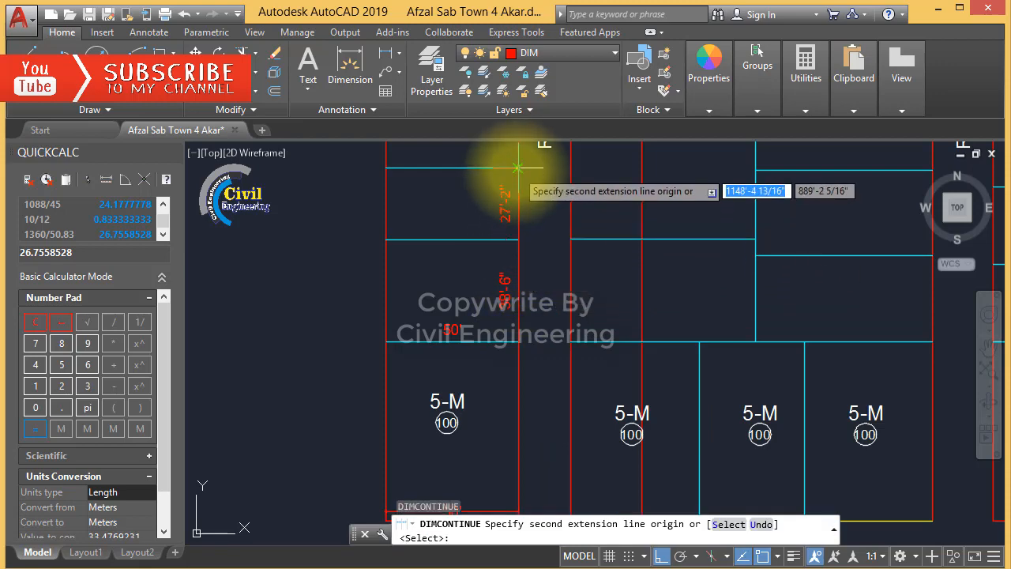
pyautogui.click(474, 162)
pyautogui.scroll(-2, 514, 423)
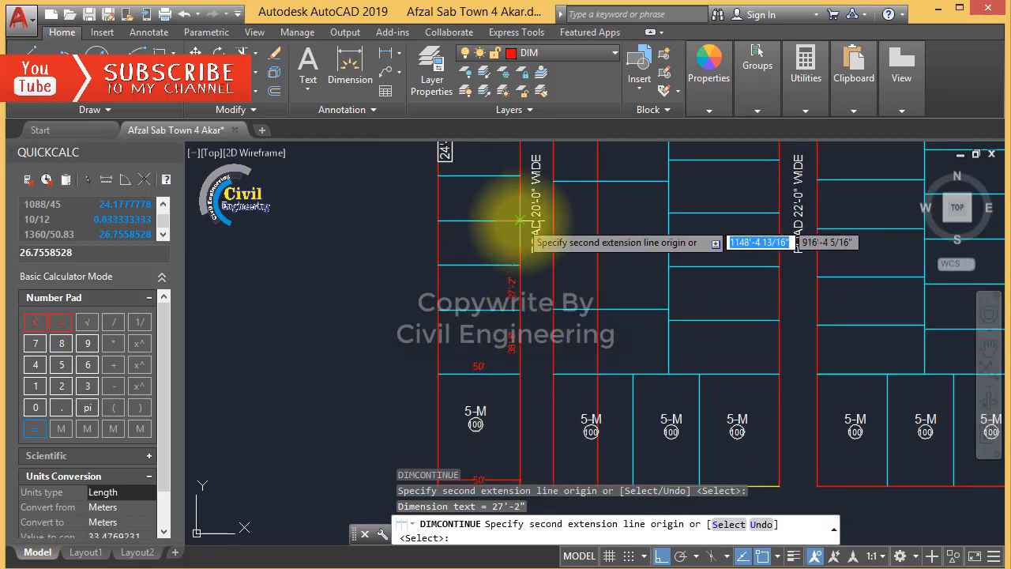
pyautogui.click(506, 219)
pyautogui.scroll(-3, 542, 417)
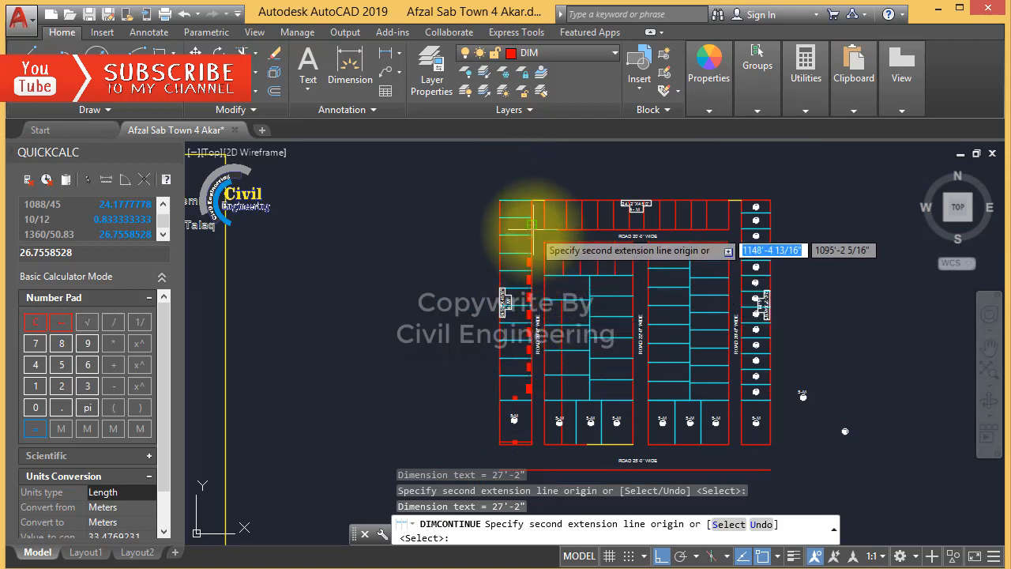
# Stretch the upper extension origin of the 43' dimension in the western plot column down to the adjacent plot division line
pyautogui.scroll(8, 531, 225)
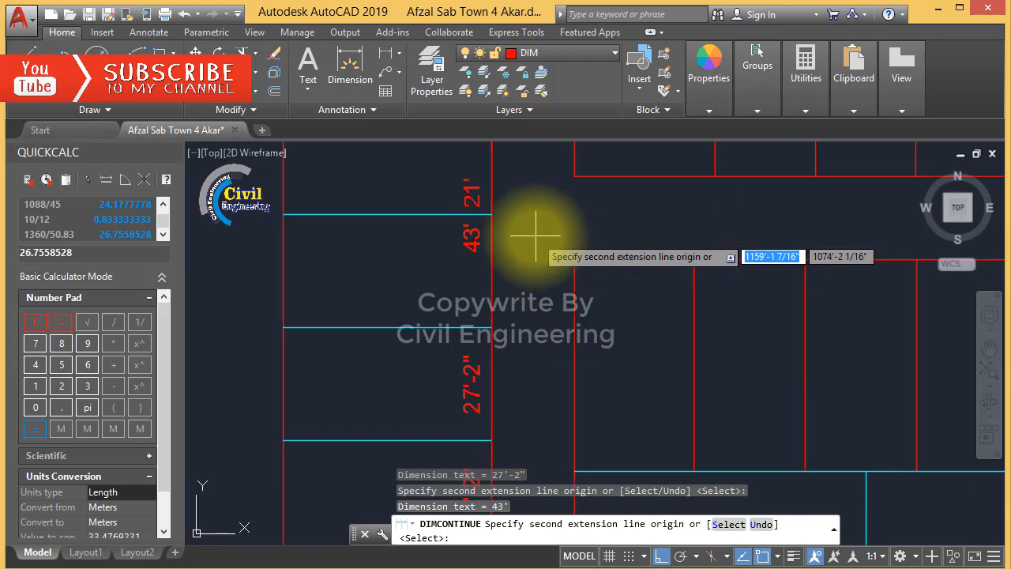
pyautogui.press('Escape')
pyautogui.click(470, 235)
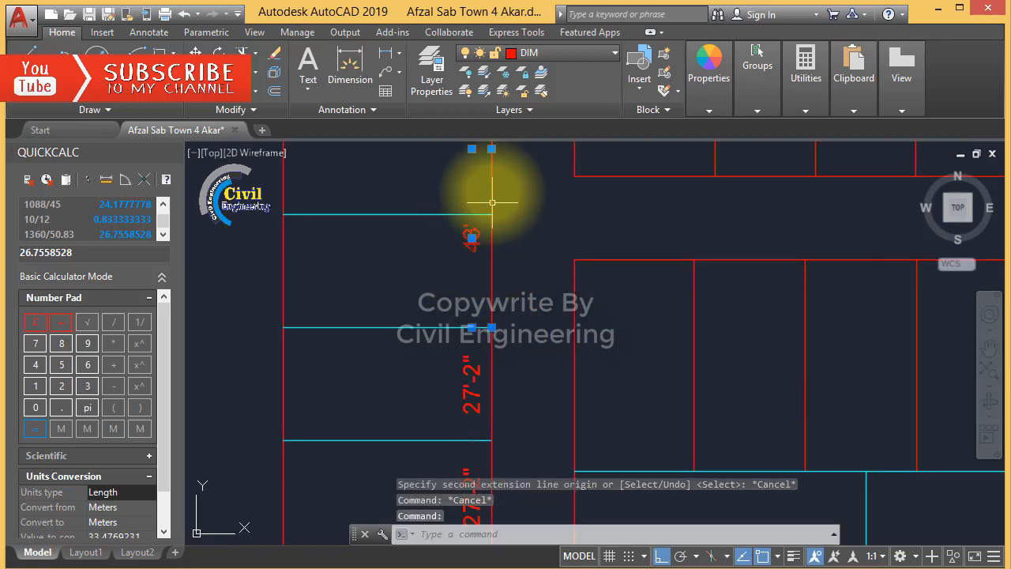
pyautogui.click(491, 149)
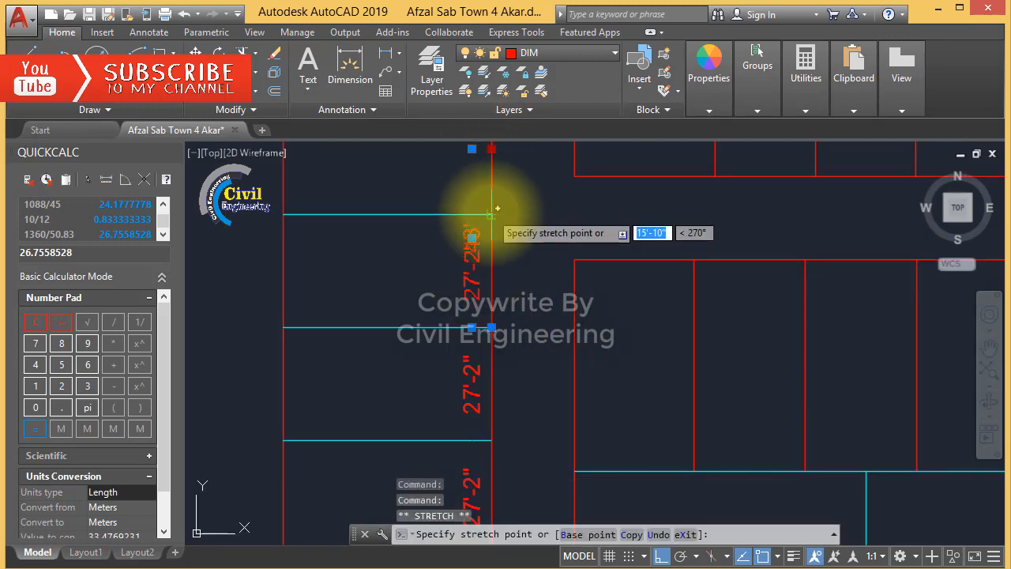
pyautogui.click(491, 213)
pyautogui.press('Escape')
pyautogui.press('Escape')
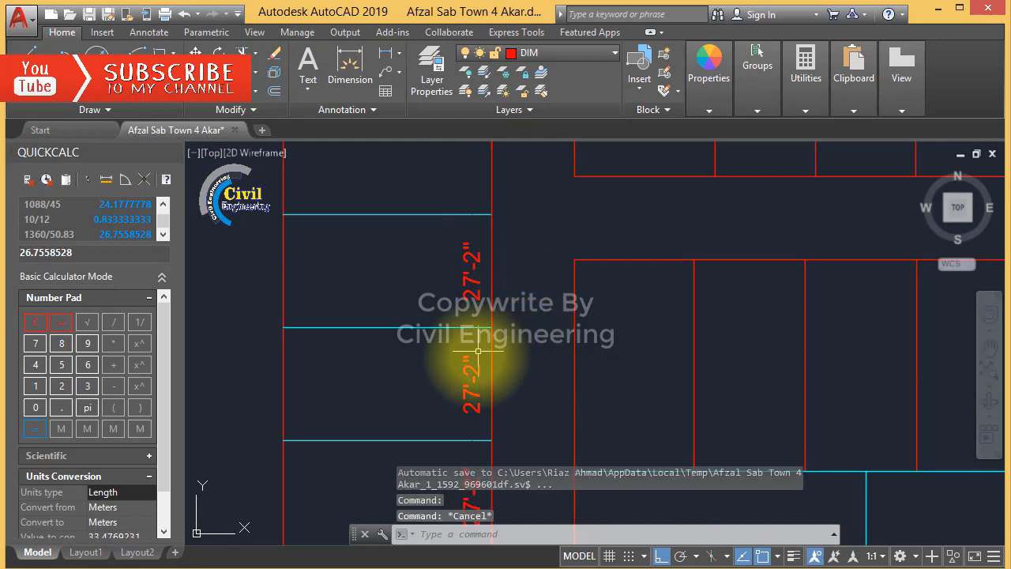
# Continue the dimension chain up the western plot column to its topmost corner
pyautogui.scroll(-2, 499, 373)
pyautogui.press('Return')
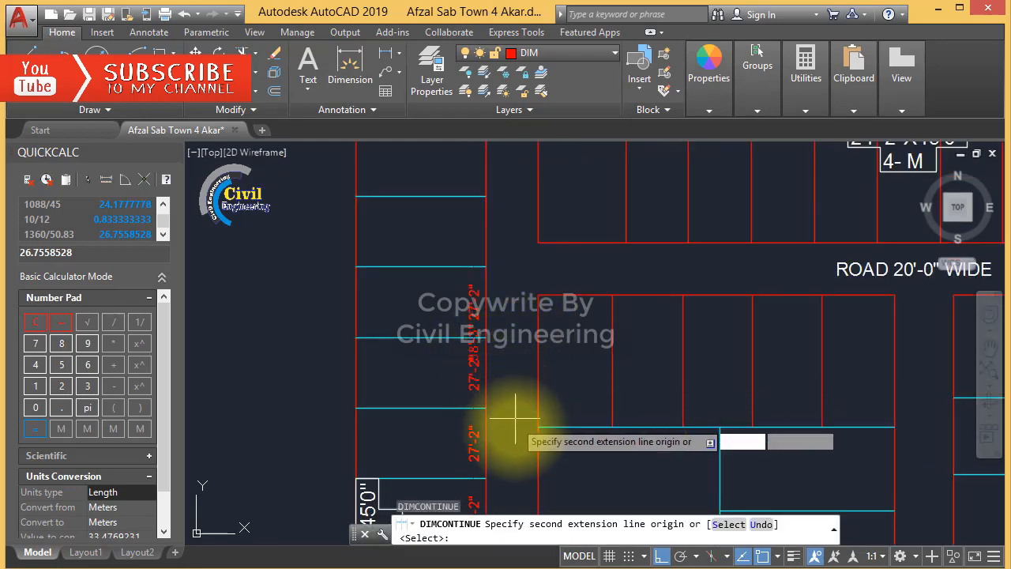
pyautogui.scroll(-2, 466, 403)
pyautogui.click(497, 238)
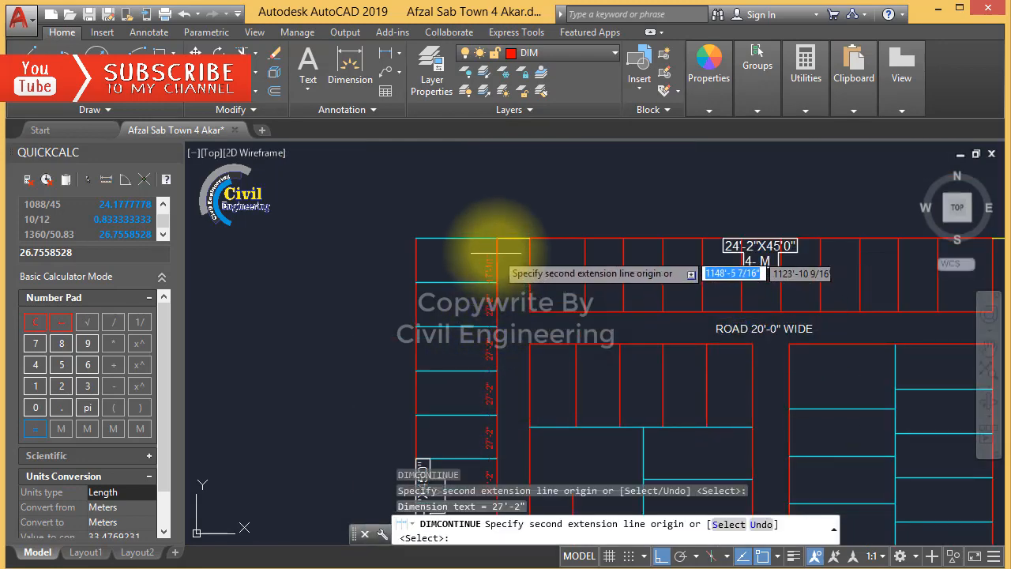
pyautogui.press('Escape')
pyautogui.scroll(-4, 545, 316)
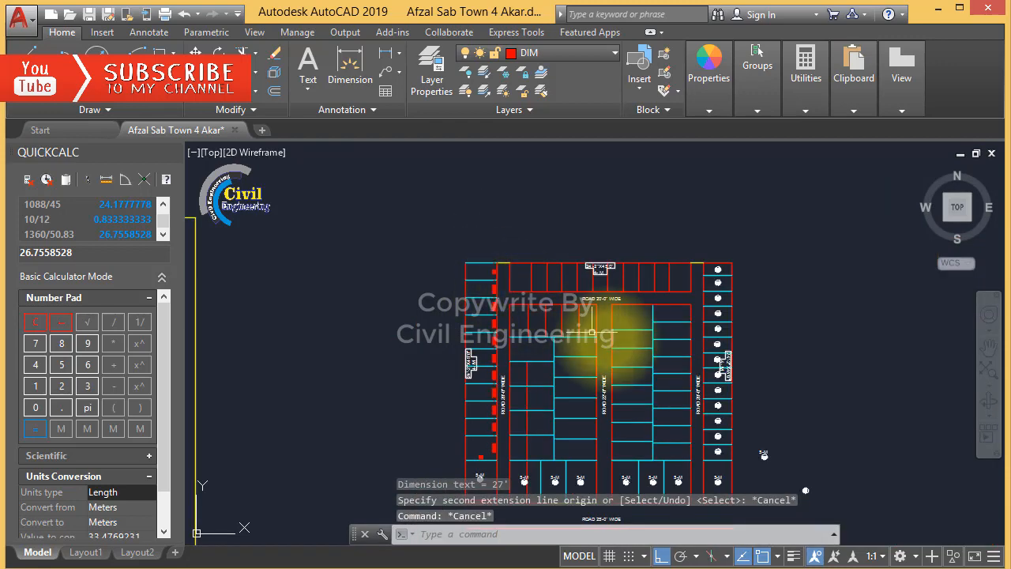
pyautogui.press('Escape')
pyautogui.press('Escape')
# Save the drawing with the dimensioned western plot column
pyautogui.scroll(5, 538, 319)
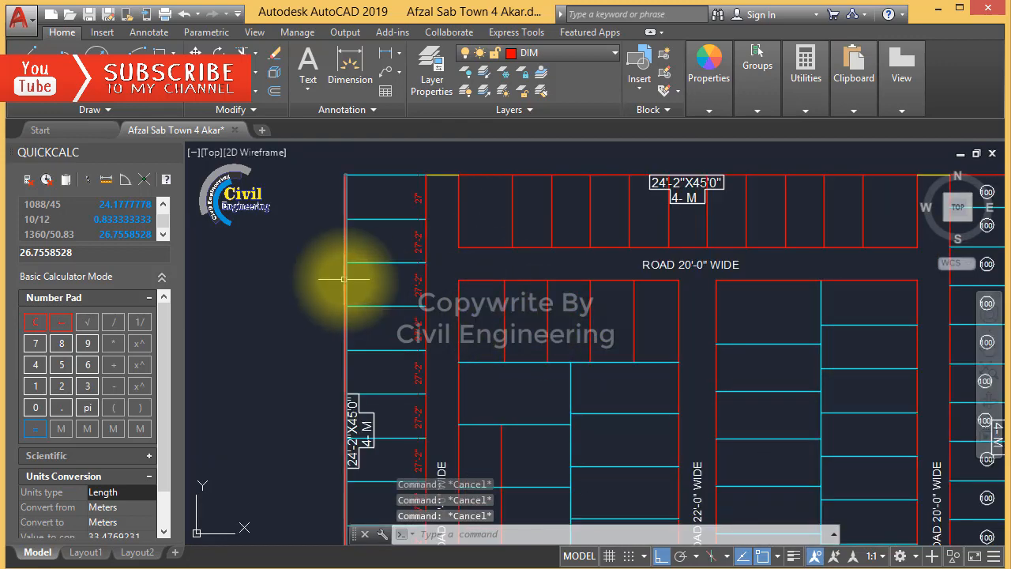
pyautogui.scroll(-3, 575, 332)
pyautogui.hotkey('ctrl', 's')
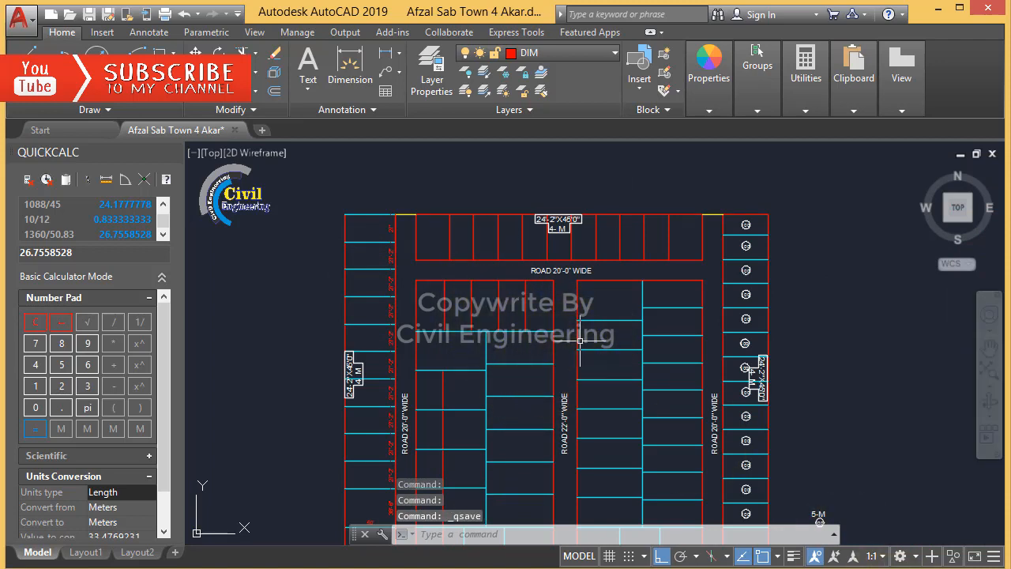
pyautogui.press('Escape')
pyautogui.press('Escape')
pyautogui.scroll(-2, 486, 282)
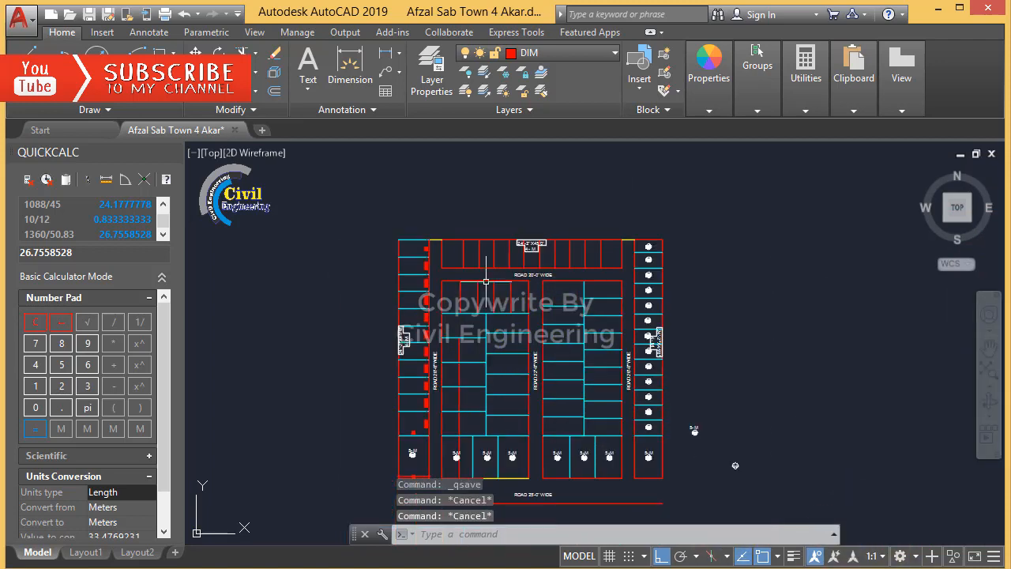
pyautogui.press('Escape')
pyautogui.scroll(-5, 626, 416)
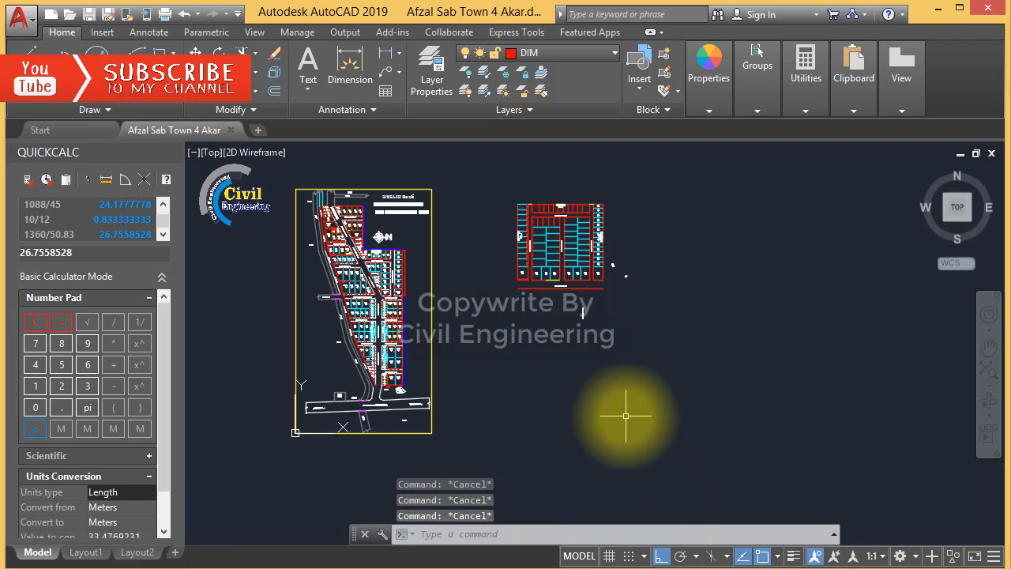
pyautogui.write('ed')
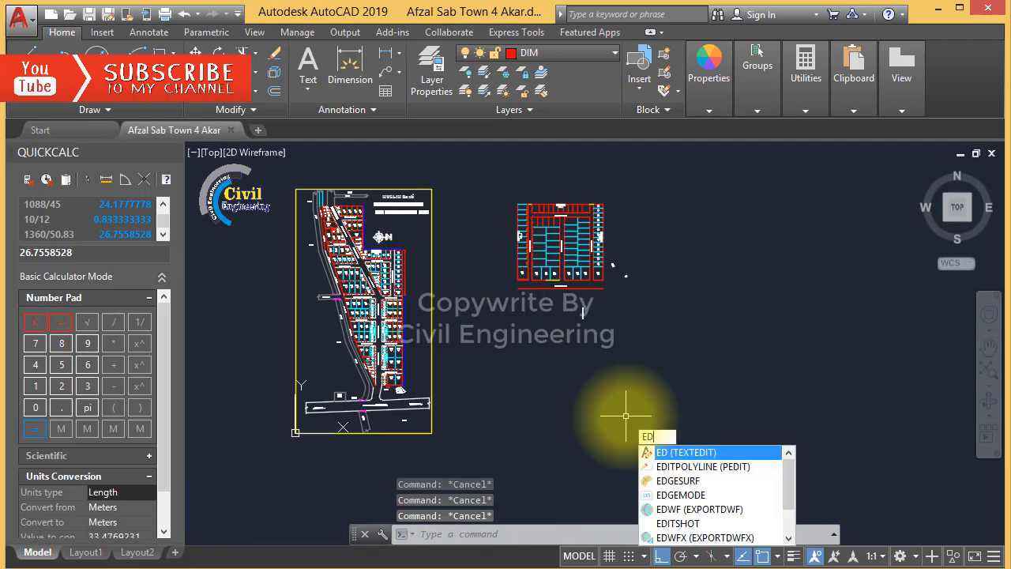
pyautogui.press('Escape')
pyautogui.scroll(-2, 626, 415)
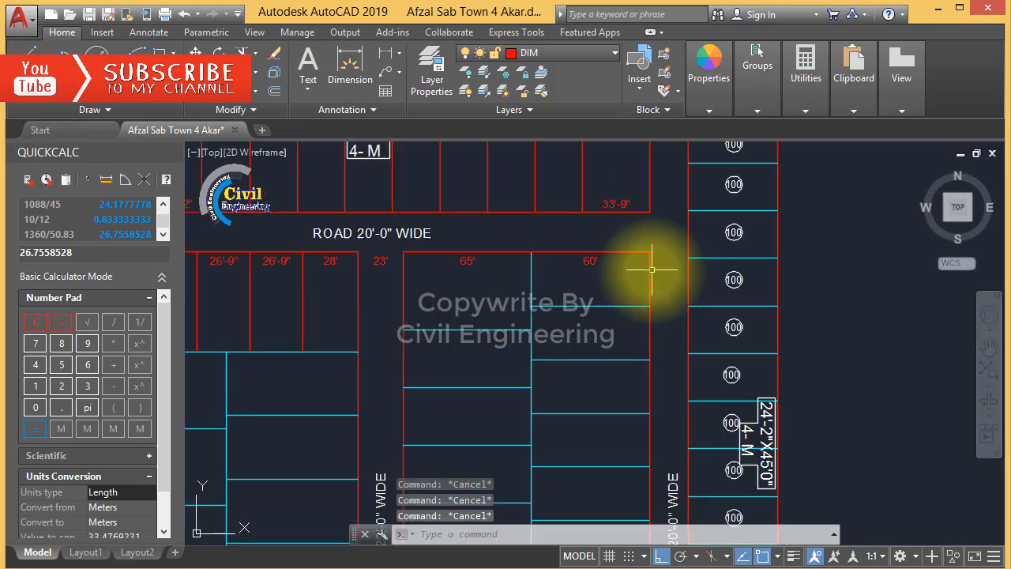
# Continue the dimension chain from the 68' corner plot up the plots along the eastern 20'-0" wide road
pyautogui.write('dc')
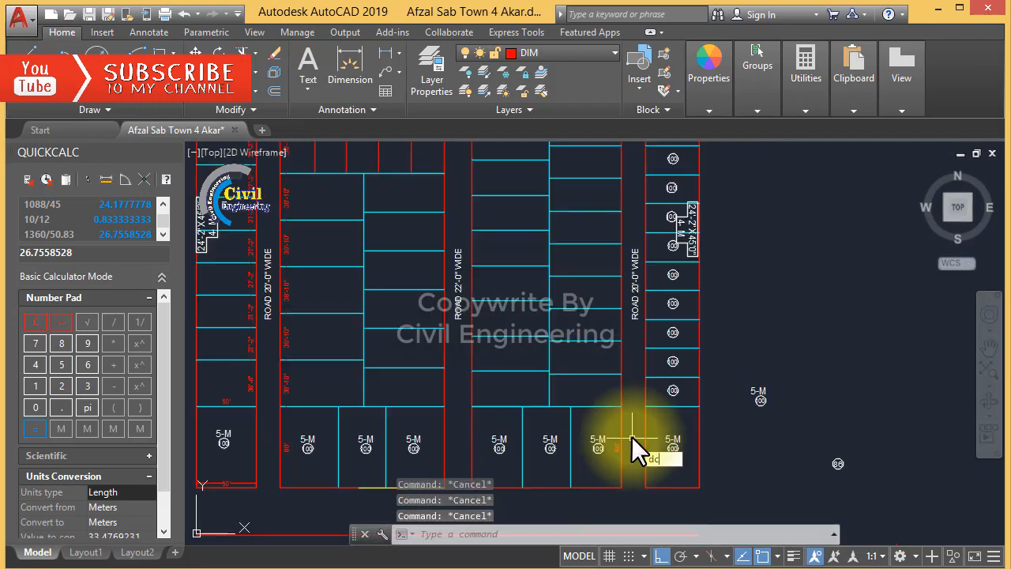
pyautogui.press('Return')
pyautogui.scroll(3, 654, 305)
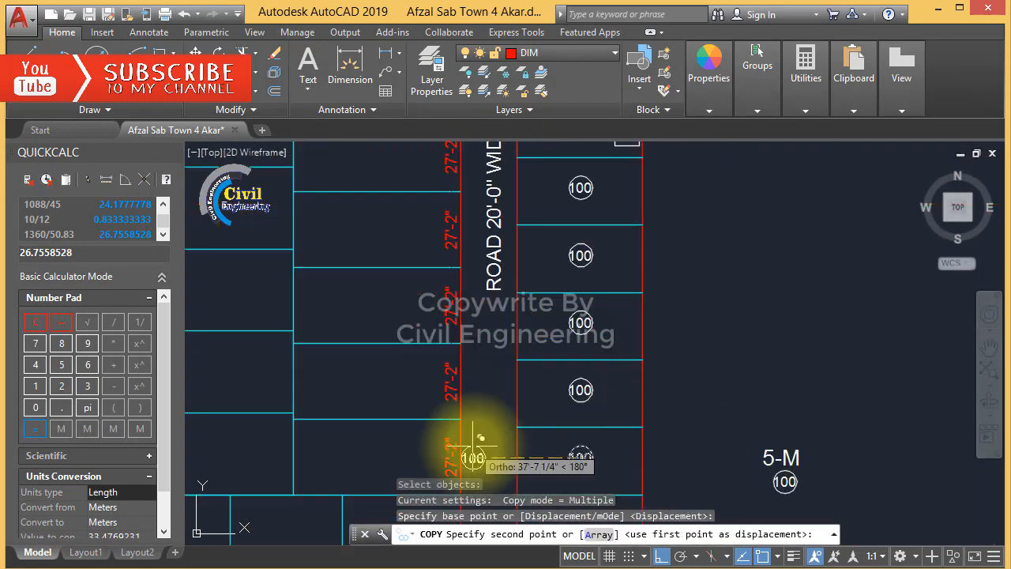
pyautogui.scroll(4, 542, 350)
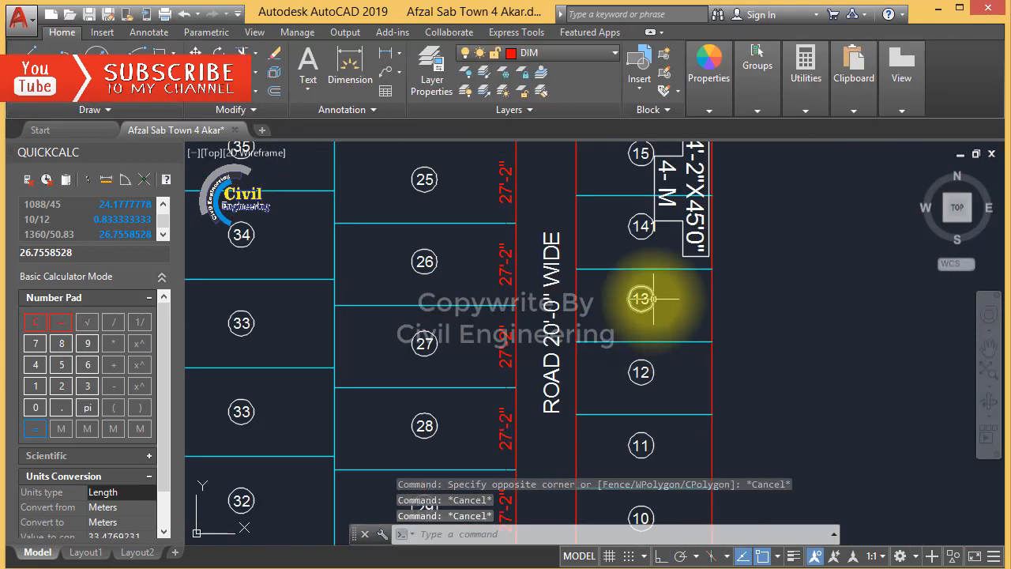
pyautogui.scroll(-6, 654, 298)
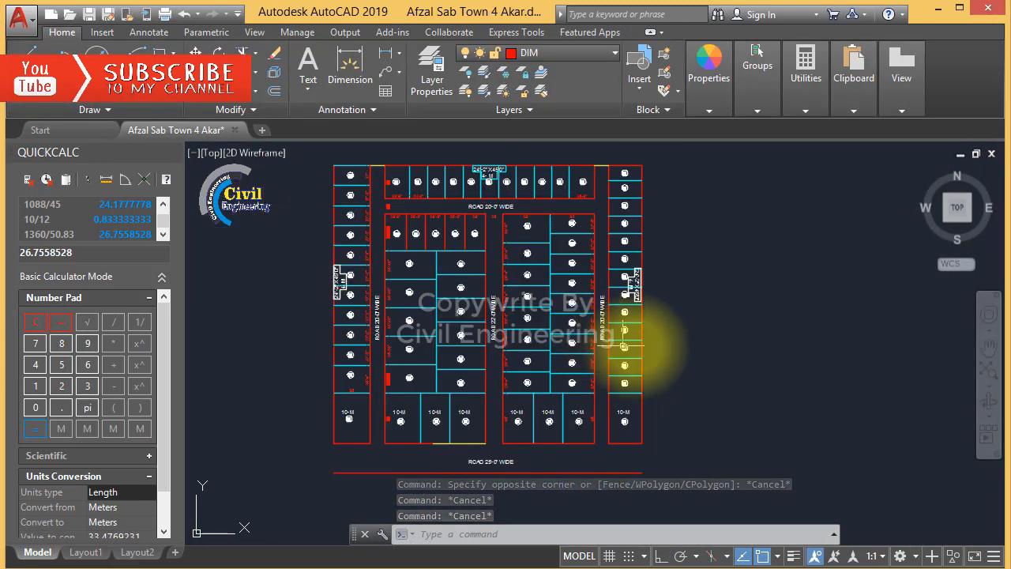
pyautogui.scroll(5, 624, 332)
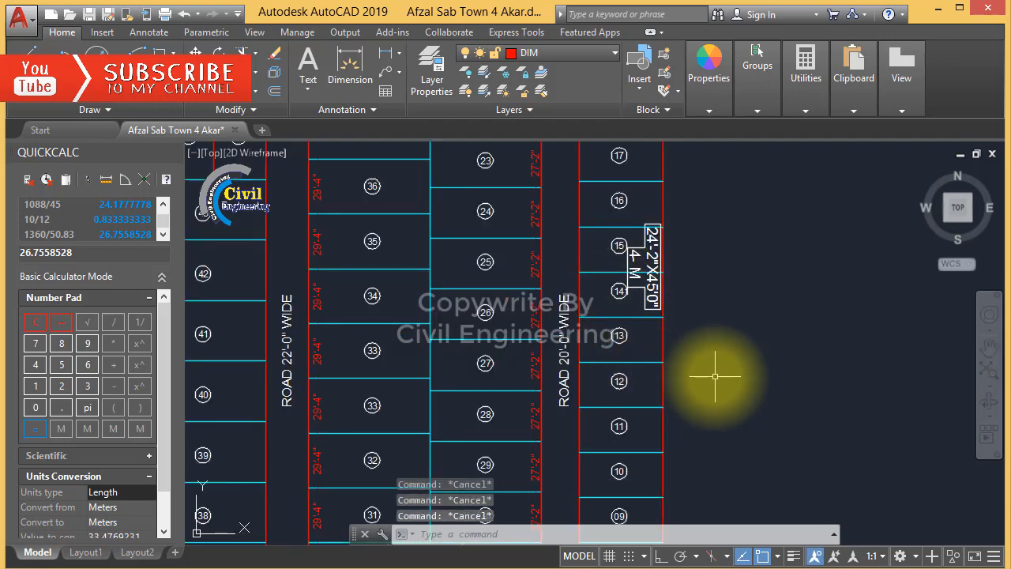
pyautogui.press('Return')
pyautogui.scroll(5, 624, 371)
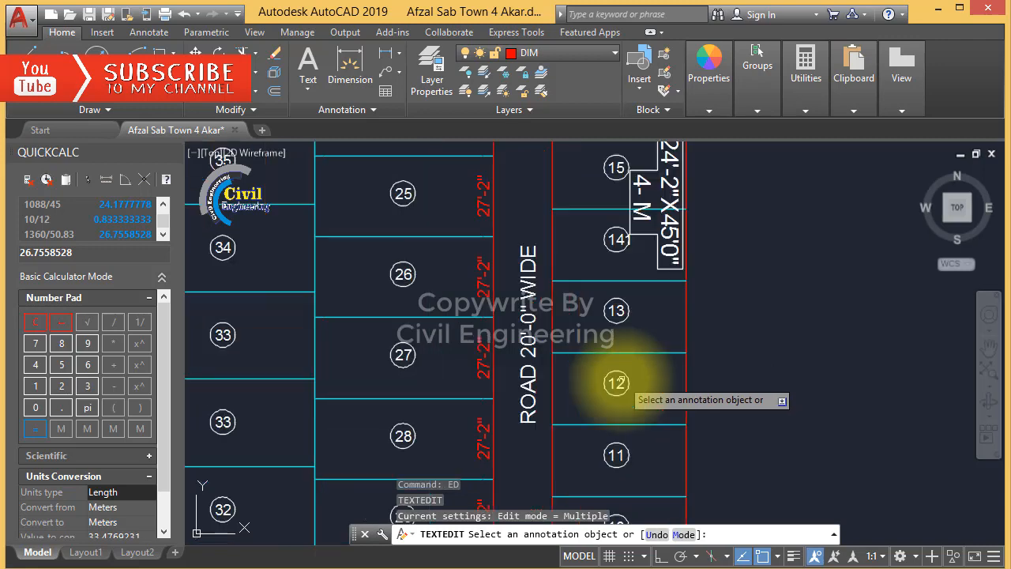
pyautogui.click(613, 387)
pyautogui.scroll(2, 619, 385)
pyautogui.moveTo(626, 388); pyautogui.dragTo(586, 387)
pyautogui.click(634, 379)
pyautogui.press('Escape')
pyautogui.press('Escape')
pyautogui.press('Escape')
pyautogui.scroll(-2, 654, 290)
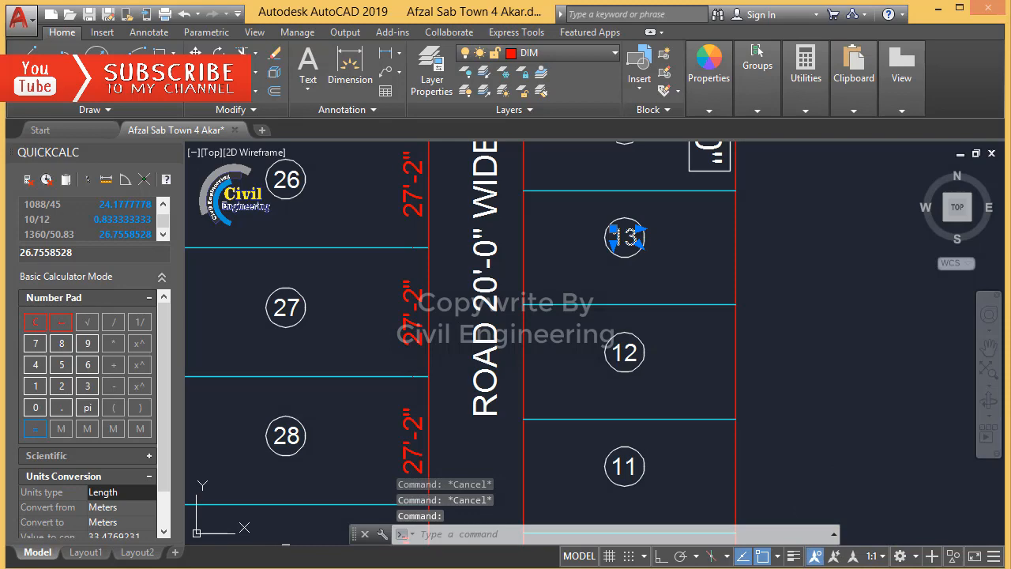
pyautogui.doubleClick(624, 237)
pyautogui.press('Escape')
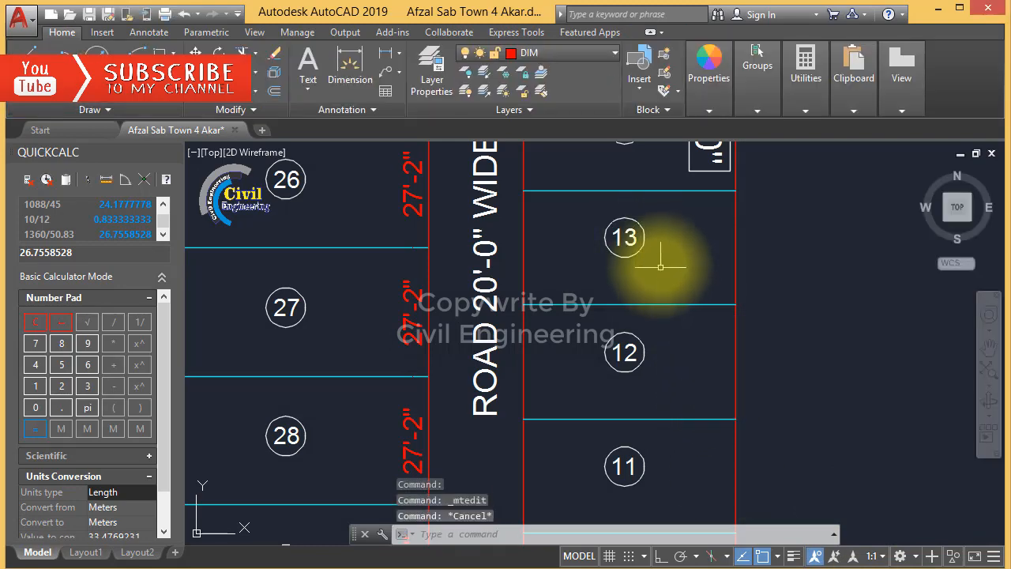
pyautogui.press('Escape')
# Measure the area of corner plot 08 with the Area command by picking its corner points
pyautogui.scroll(-7, 660, 267)
pyautogui.scroll(4, 592, 373)
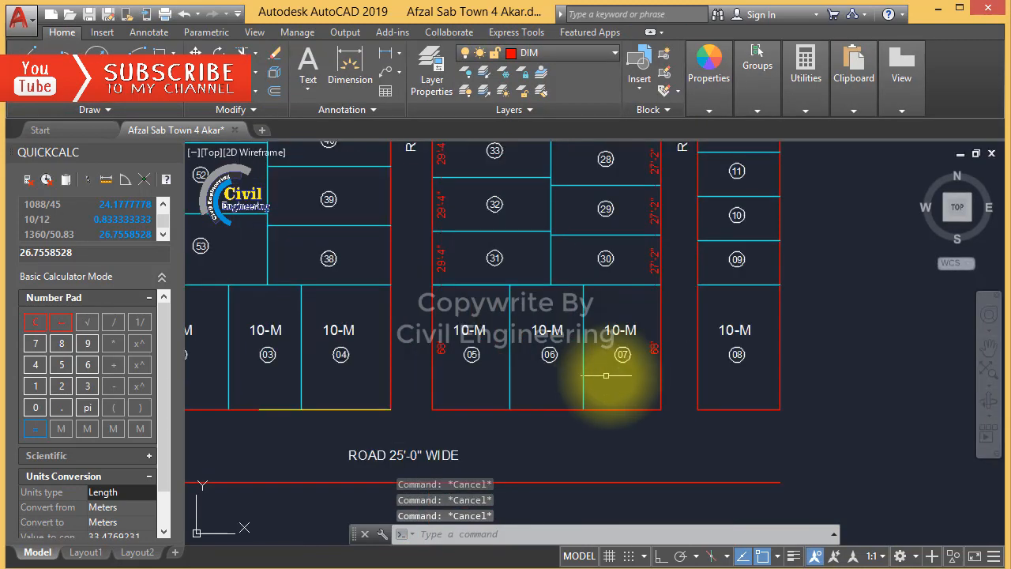
pyautogui.scroll(-4, 695, 406)
pyautogui.scroll(4, 712, 405)
pyautogui.scroll(2, 703, 355)
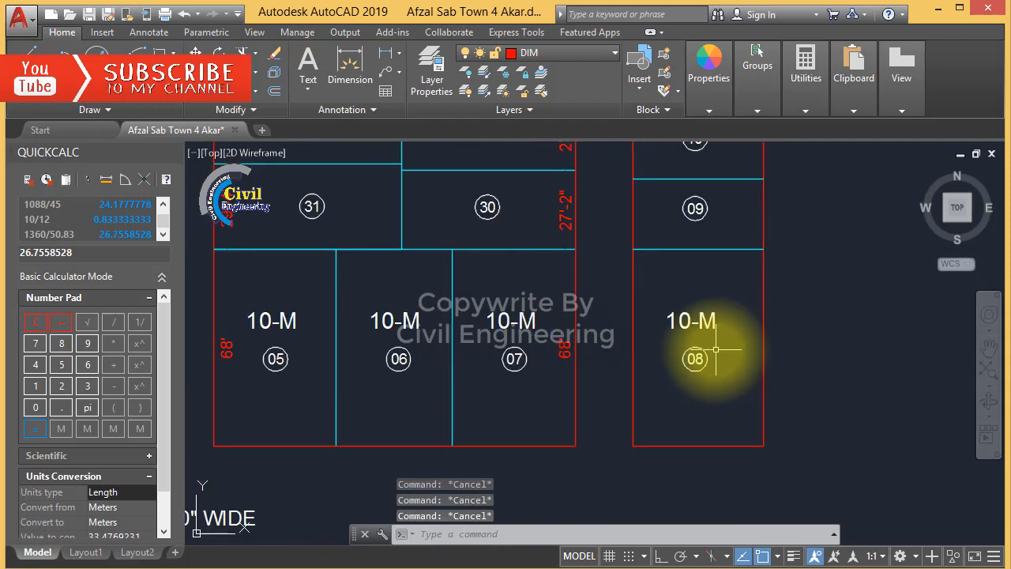
pyautogui.scroll(2, 684, 342)
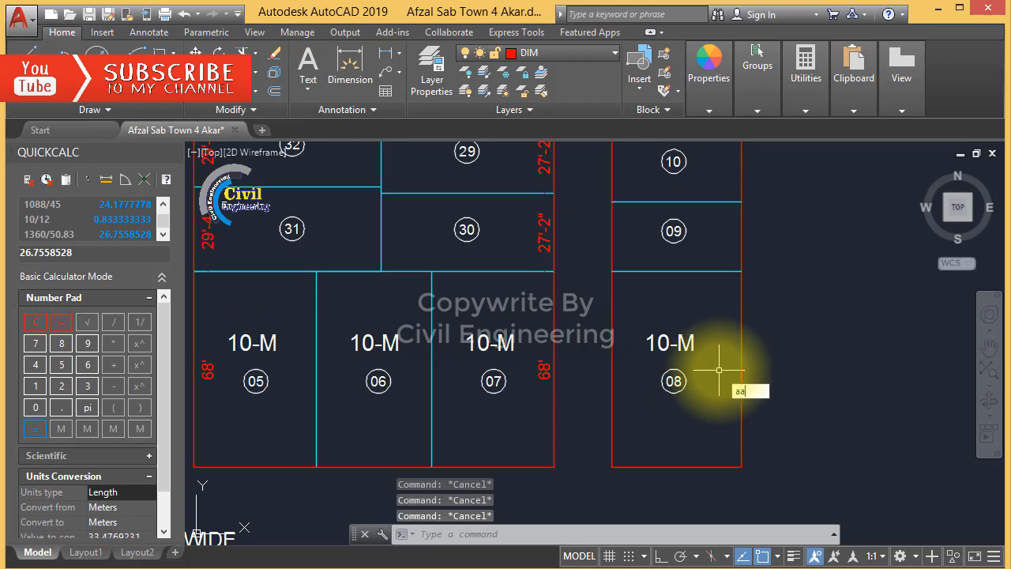
pyautogui.press('Return')
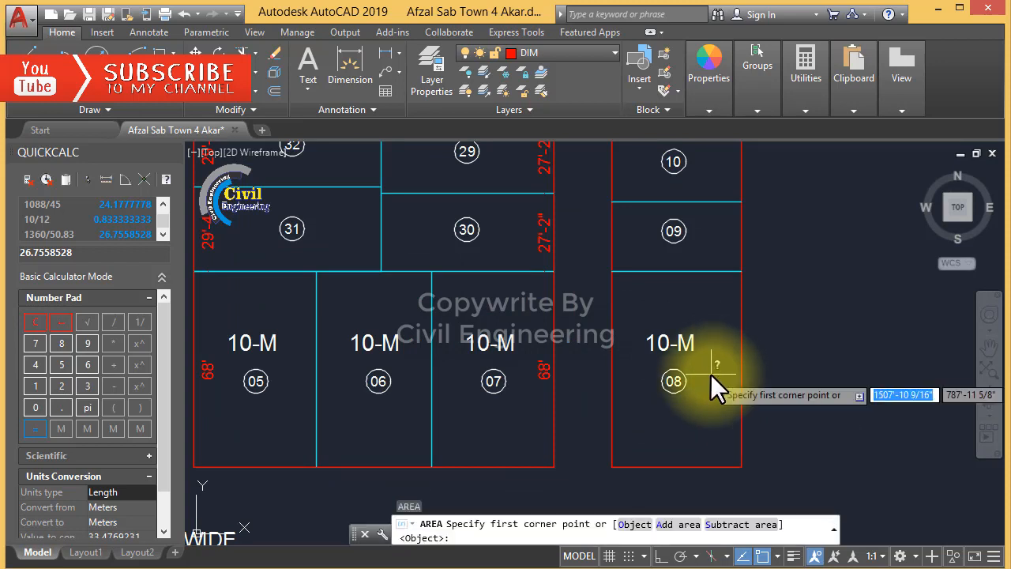
pyautogui.click(614, 271)
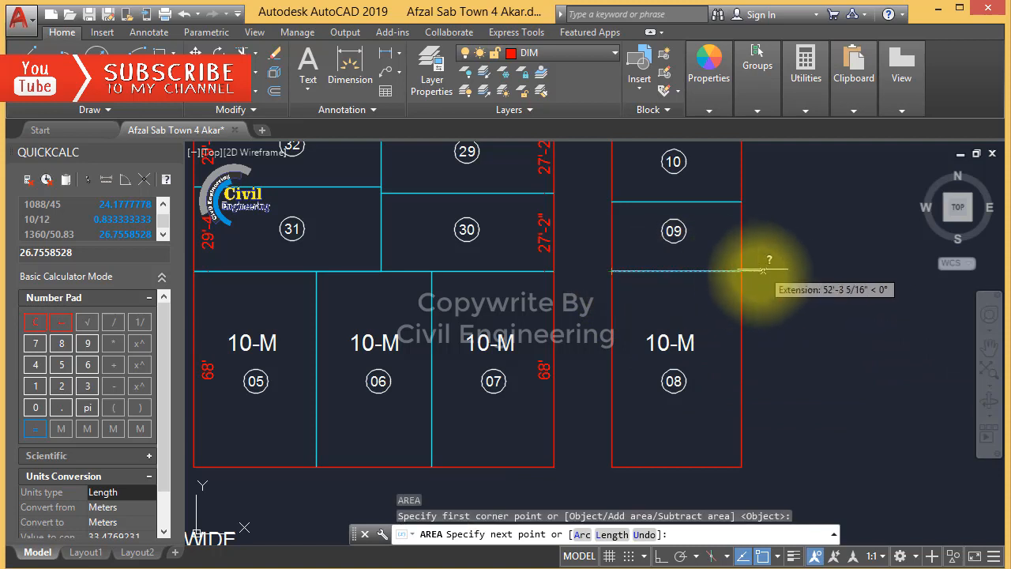
pyautogui.click(741, 271)
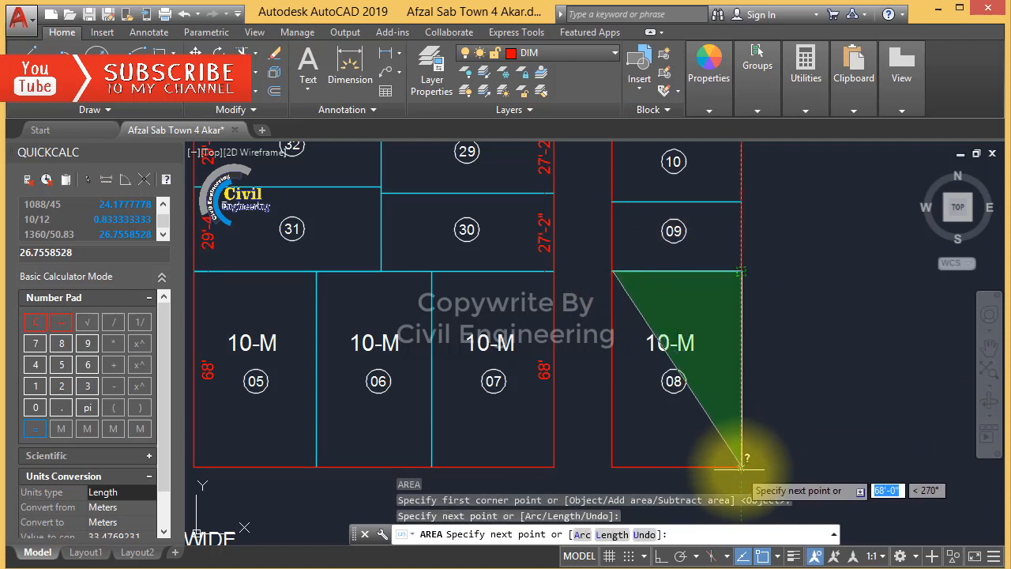
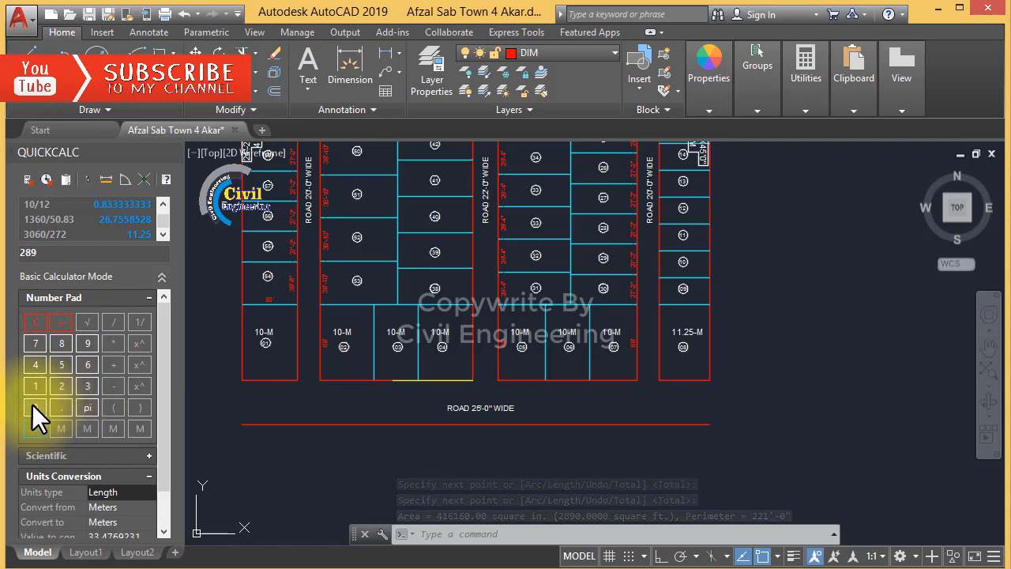
# Calculate 2890/272 in the calculator and change plot 07's size label to 10.62-M
pyautogui.click(33, 405)
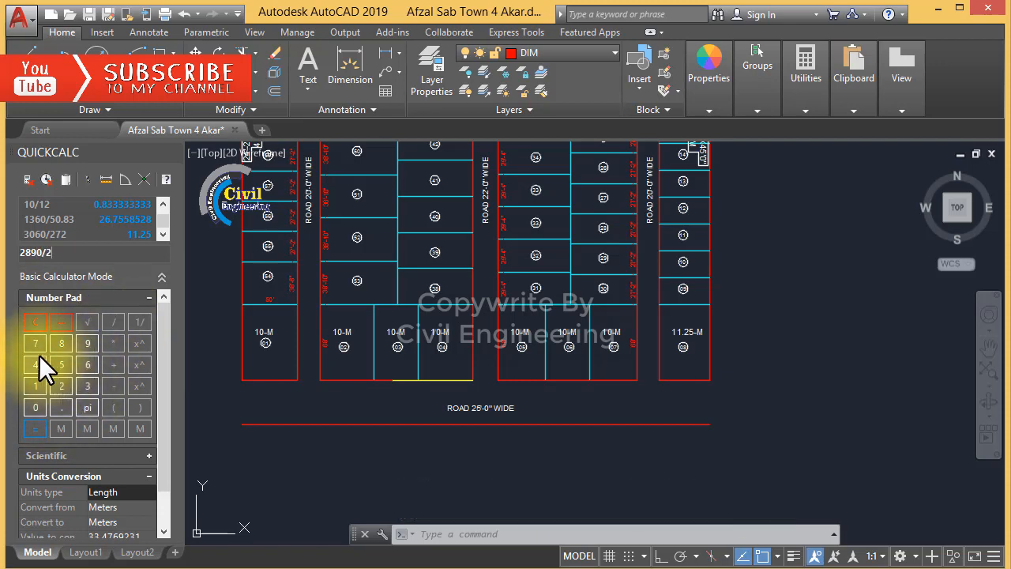
pyautogui.click(33, 425)
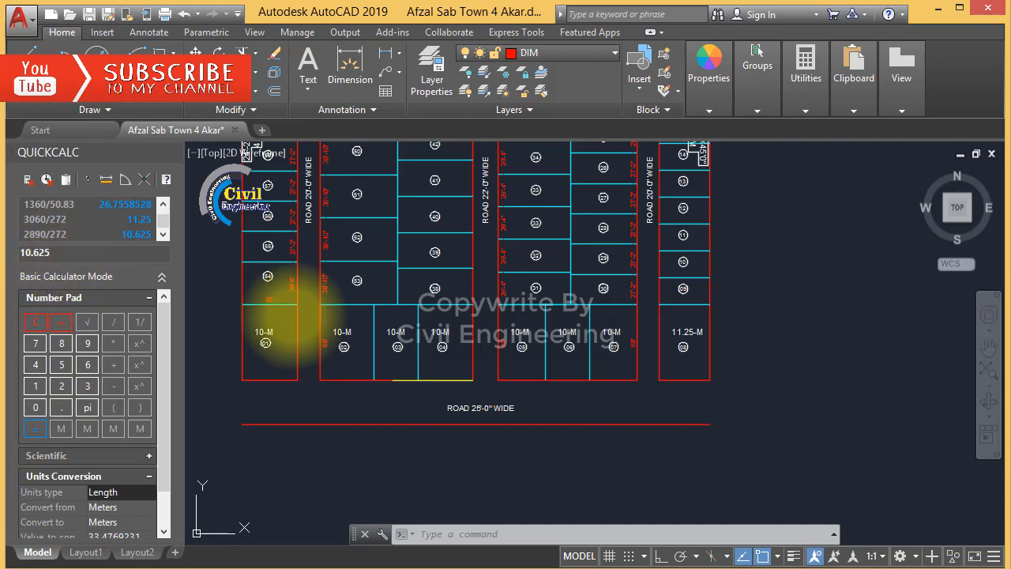
pyautogui.scroll(2, 609, 326)
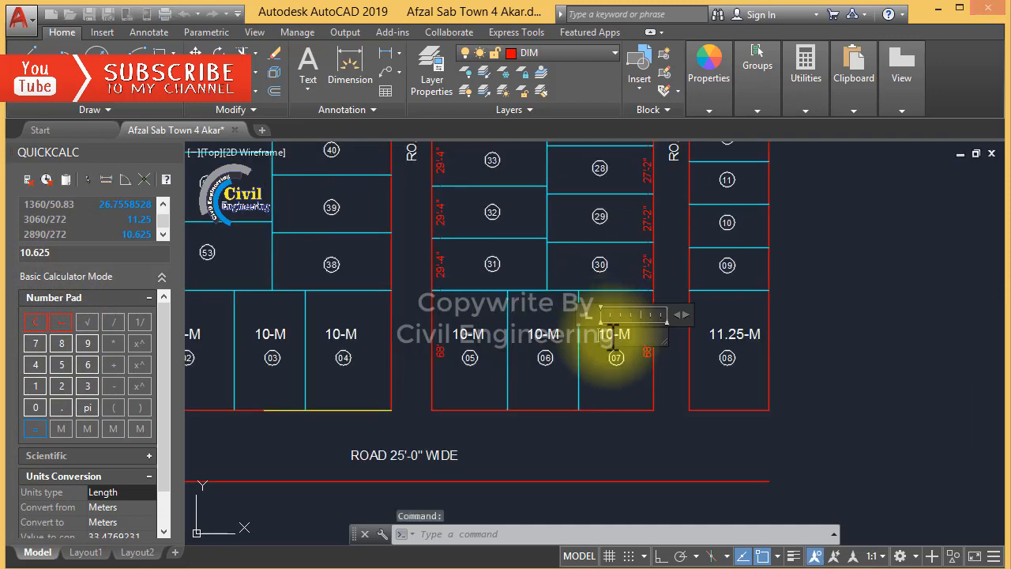
pyautogui.doubleClick(607, 333)
pyautogui.write('10.62')
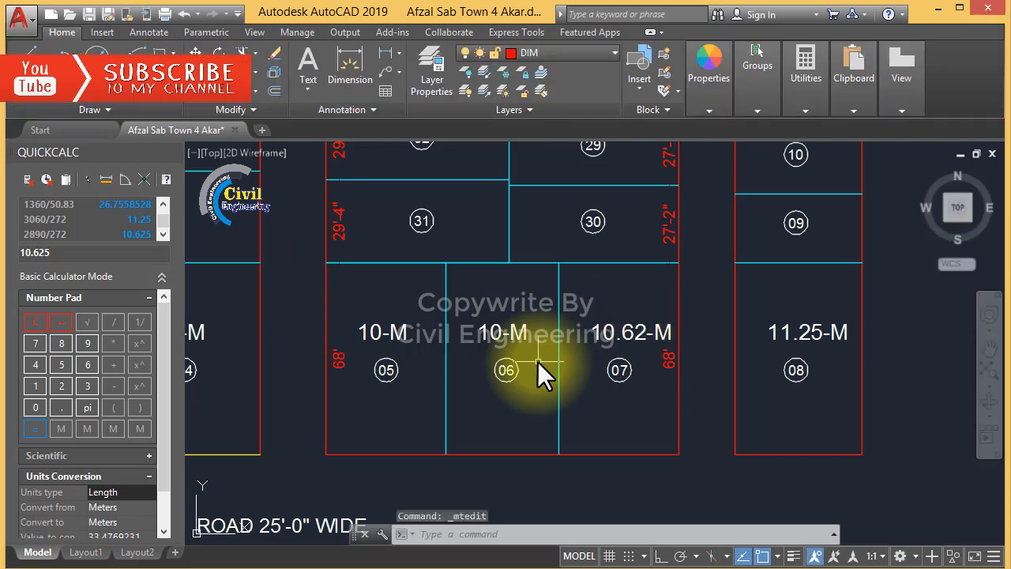
pyautogui.click(537, 361)
pyautogui.press('Escape')
pyautogui.press('Escape')
pyautogui.press('Escape')
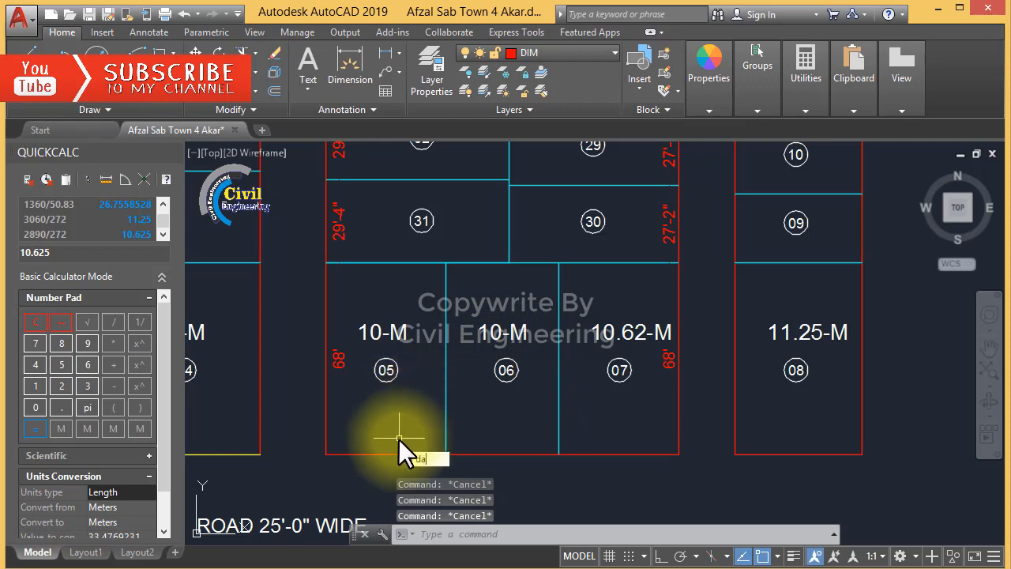
# Add an aligned dimension along the southern edge of corner plot 08, placed just inside the plot
pyautogui.write('da')
pyautogui.press('Return')
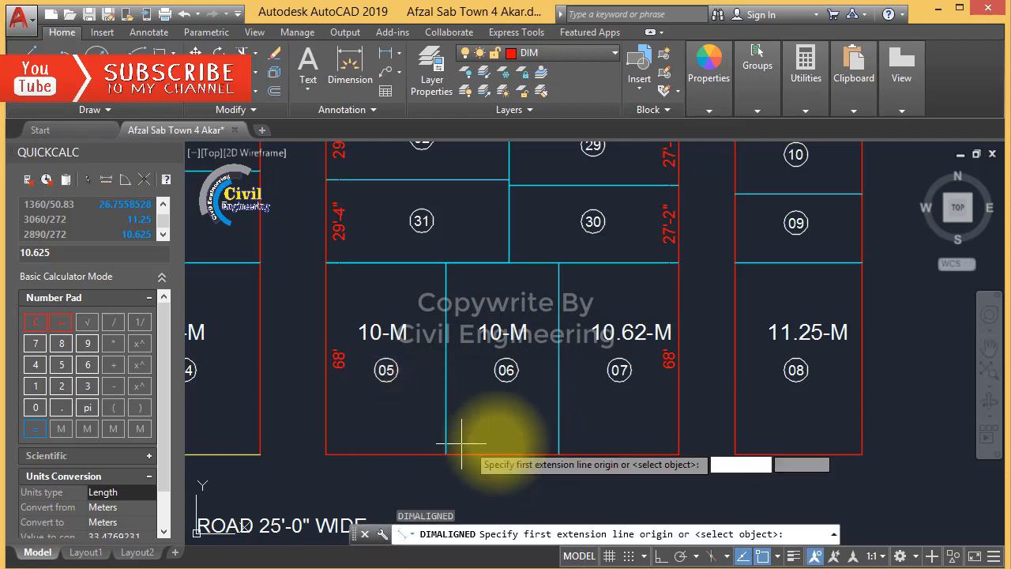
pyautogui.click(861, 454)
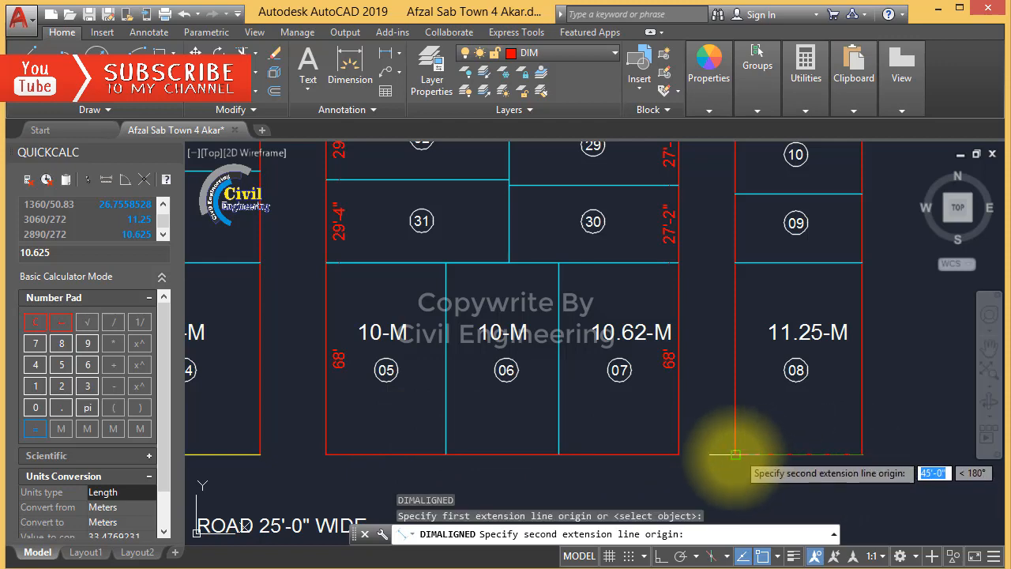
pyautogui.click(735, 455)
pyautogui.scroll(4, 776, 442)
pyautogui.click(776, 439)
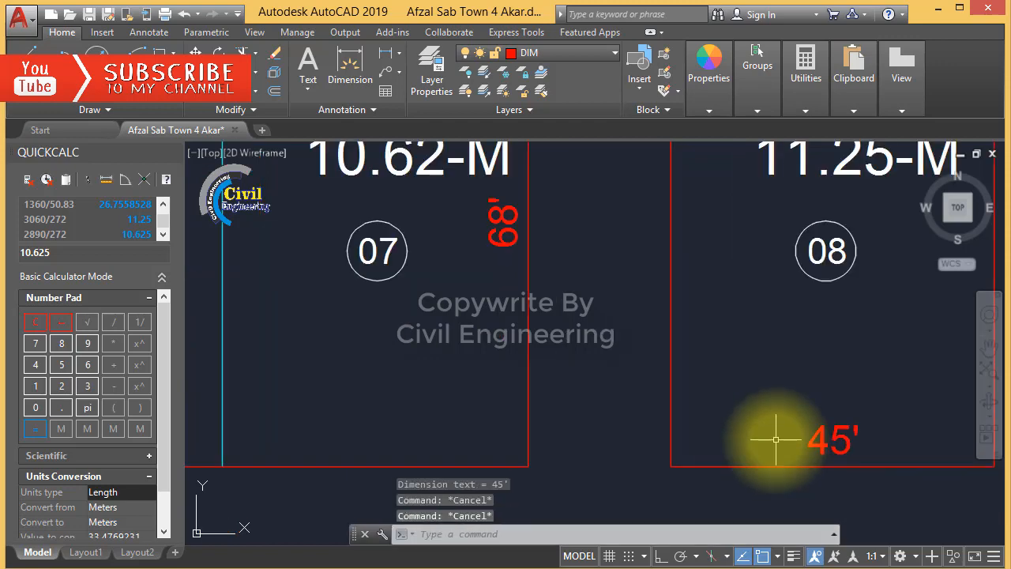
# Continue the dimension chain west from plot 08 across the road and along the southern edges of plots 07, 06 and 05
pyautogui.write('dco')
pyautogui.press('Return')
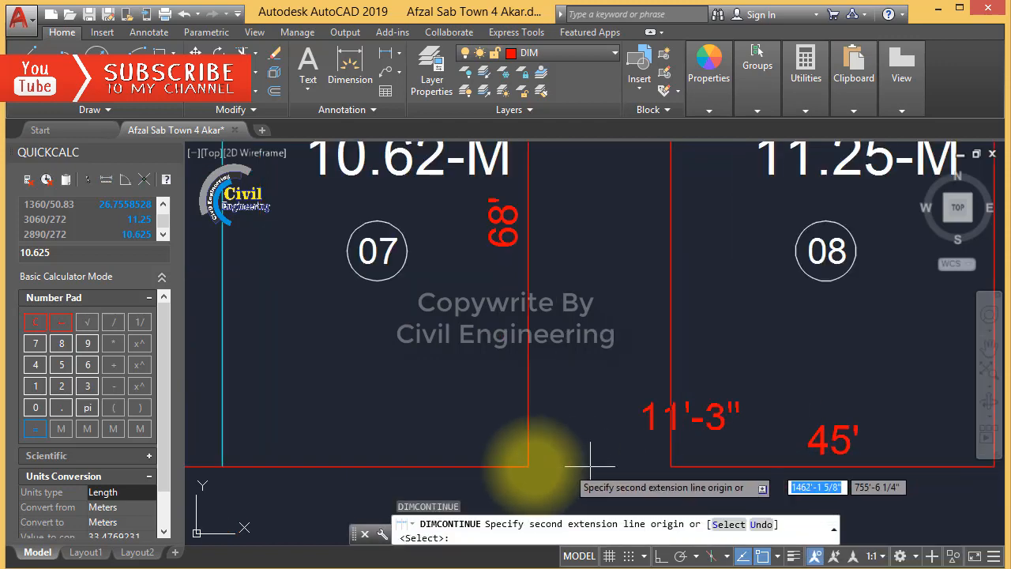
pyautogui.click(525, 462)
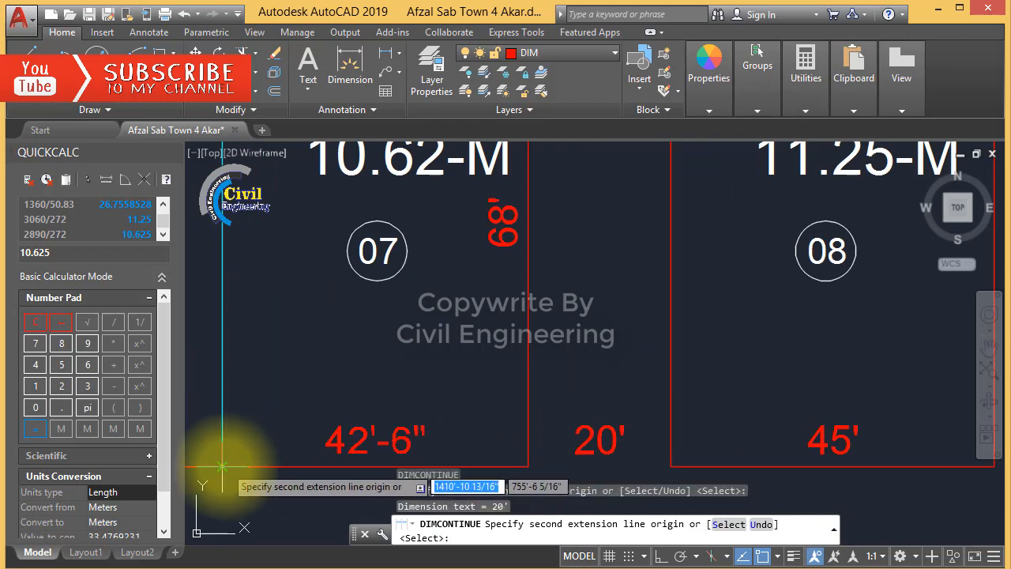
pyautogui.scroll(-4, 700, 406)
pyautogui.click(526, 433)
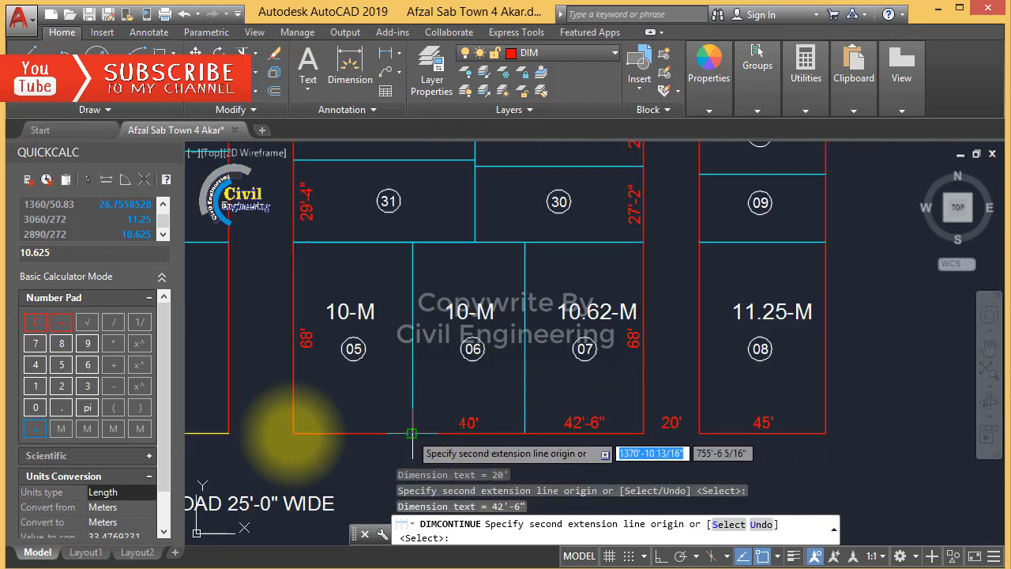
pyautogui.click(412, 432)
pyautogui.click(293, 433)
# Extend the dimension chain west across the middle road, plots 04, 03 and 02, the western road and plot 01
pyautogui.scroll(-4, 554, 360)
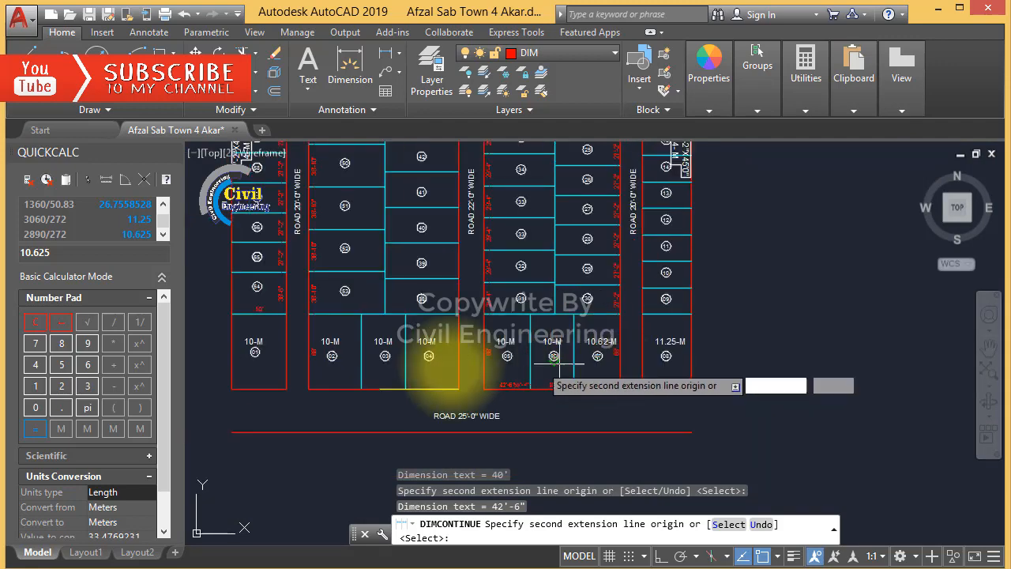
pyautogui.scroll(5, 554, 360)
pyautogui.click(515, 456)
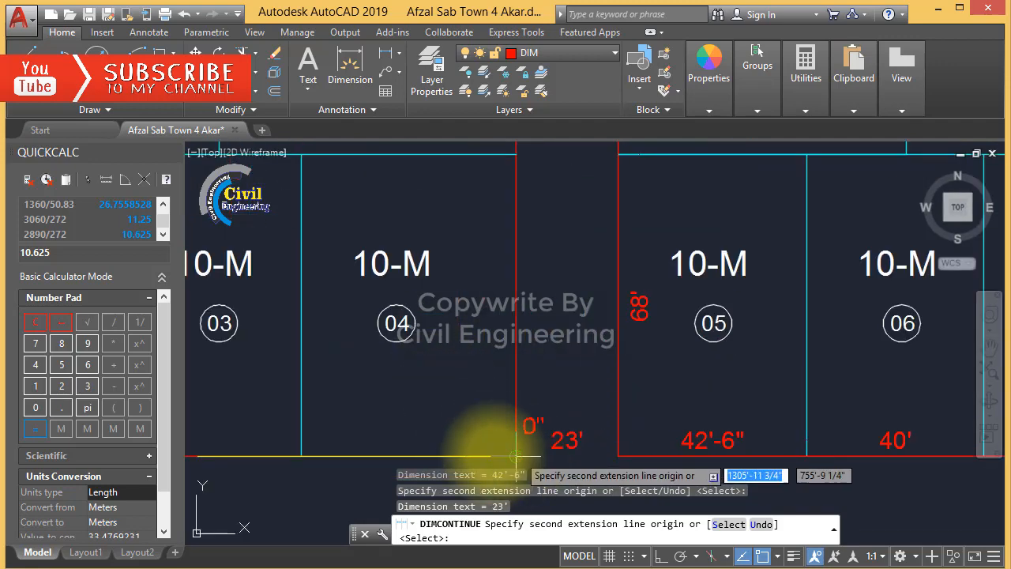
pyautogui.click(301, 455)
pyautogui.scroll(-4, 375, 412)
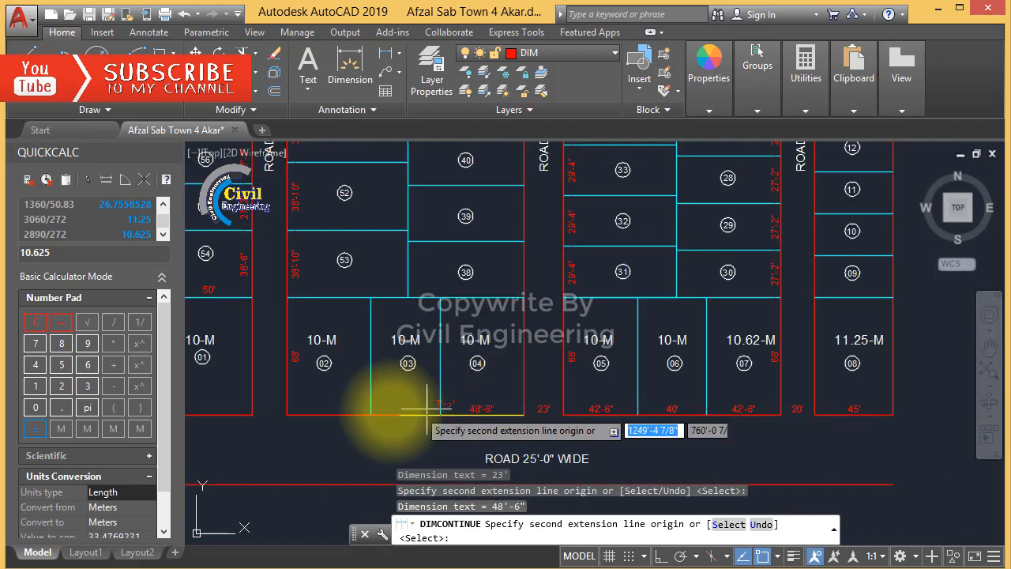
pyautogui.click(369, 412)
pyautogui.scroll(-3, 372, 399)
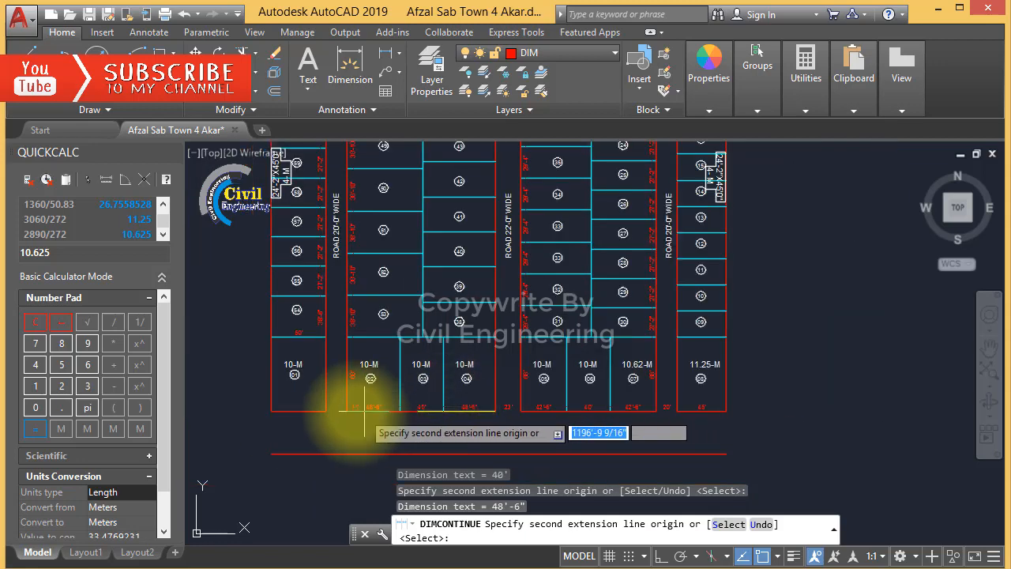
pyautogui.click(325, 411)
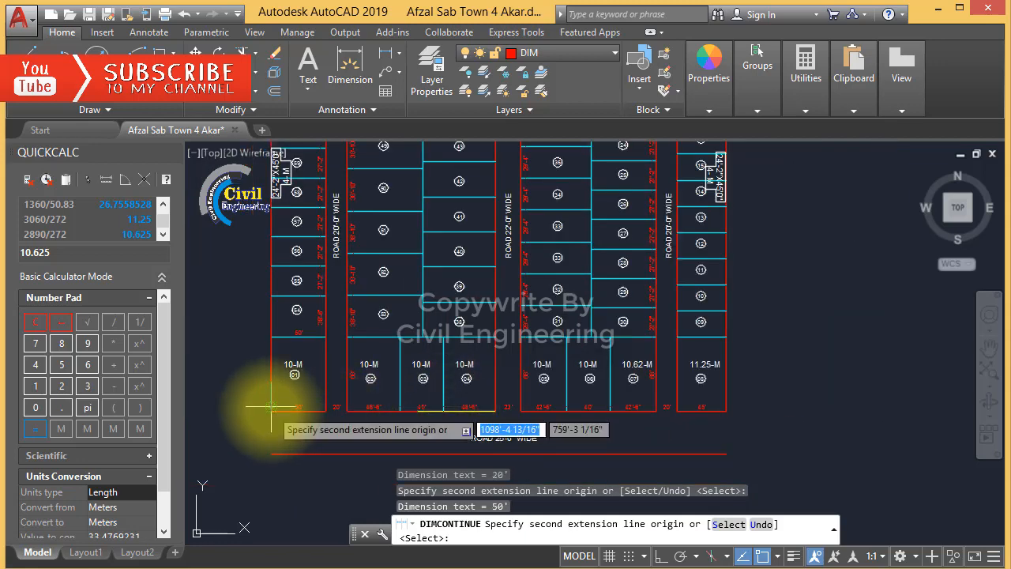
pyautogui.press('Escape')
pyautogui.press('Escape')
pyautogui.press('Escape')
pyautogui.scroll(5, 384, 405)
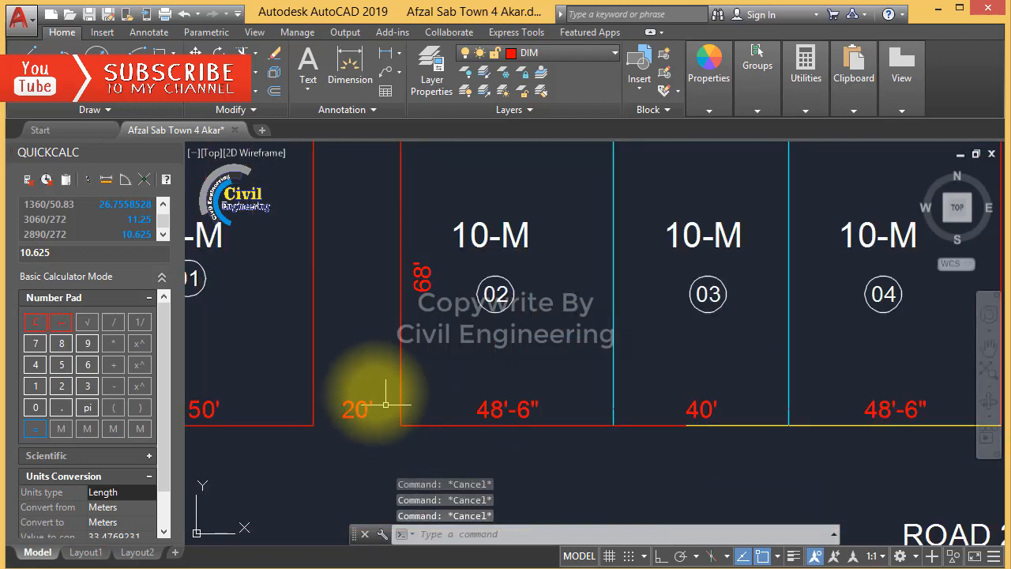
pyautogui.click(386, 404)
pyautogui.scroll(-5, 369, 387)
pyautogui.press('Escape')
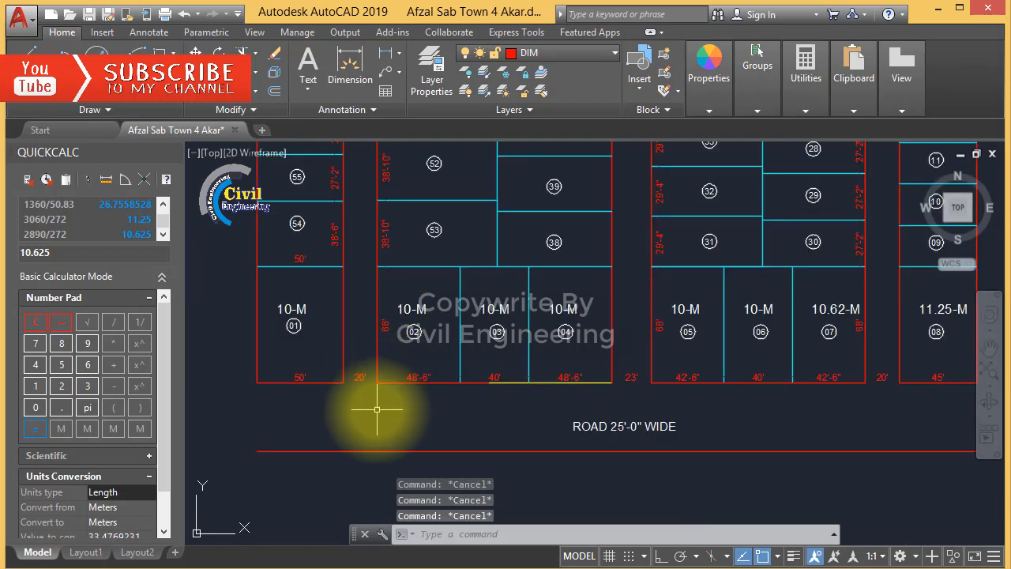
# Measure the area of corner plot 01 with the Area command by picking its four corners
pyautogui.press('Return')
pyautogui.click(343, 383)
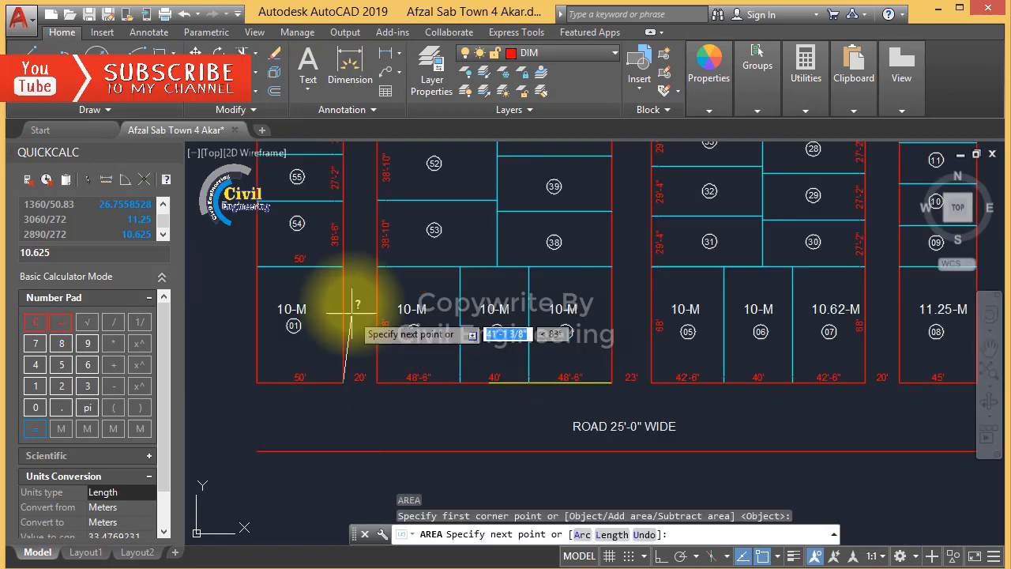
pyautogui.click(342, 267)
pyautogui.click(257, 267)
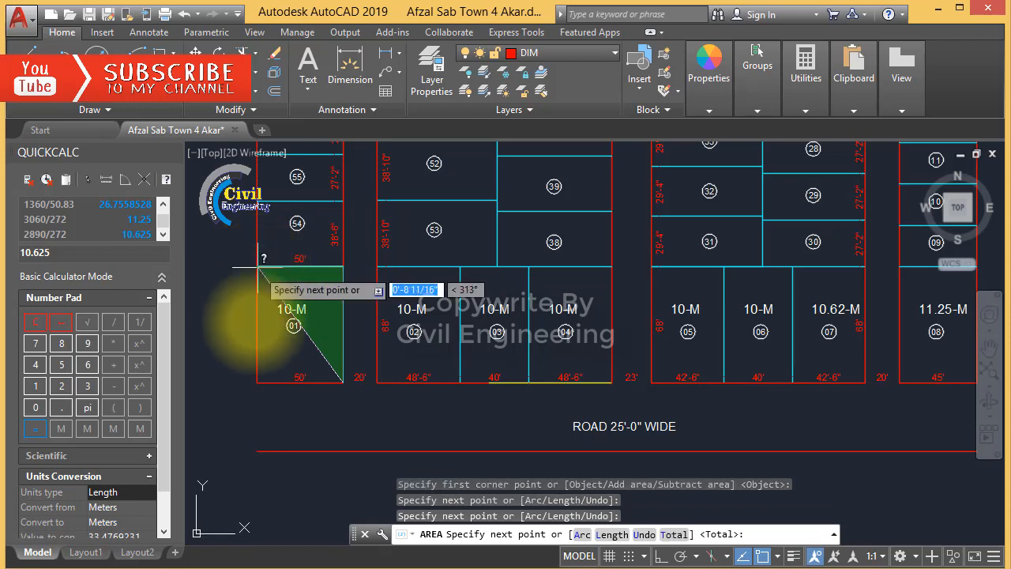
pyautogui.click(257, 381)
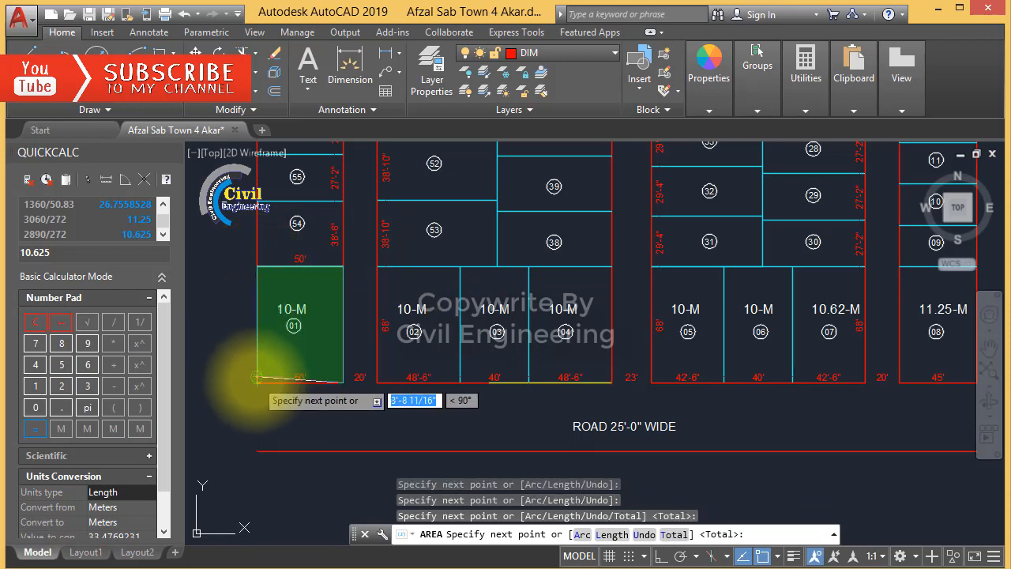
pyautogui.press('Return')
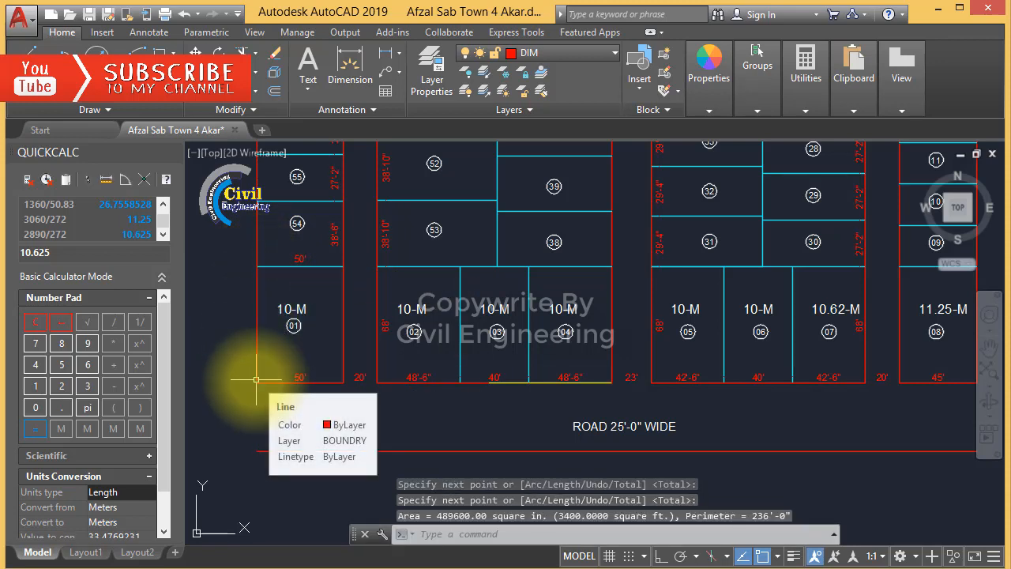
pyautogui.press('Escape')
pyautogui.press('Escape')
pyautogui.press('Escape')
# Calculate 3400/272 in the calculator to convert plot 01's area to marla
pyautogui.click(36, 322)
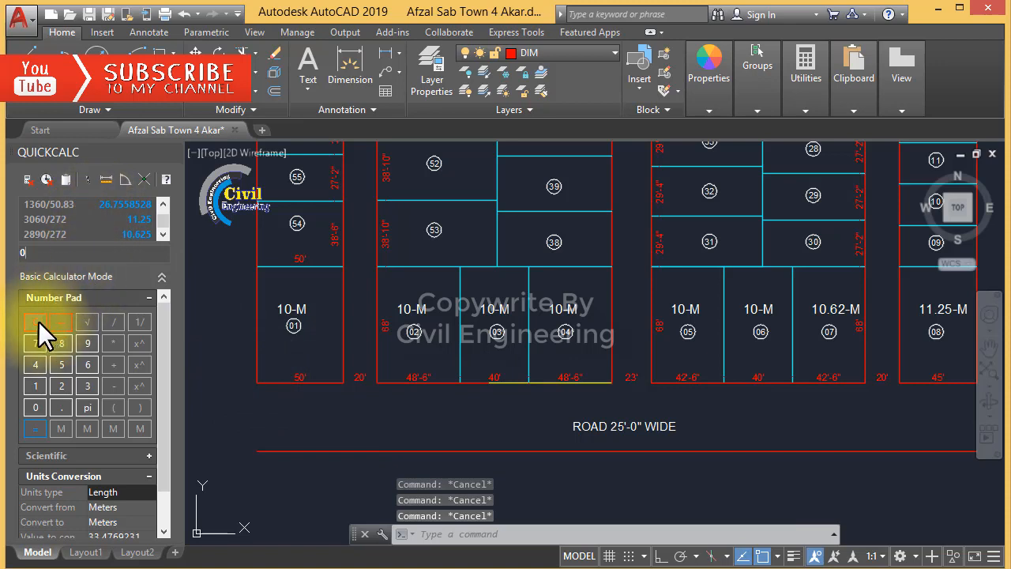
pyautogui.click(86, 386)
pyautogui.click(36, 366)
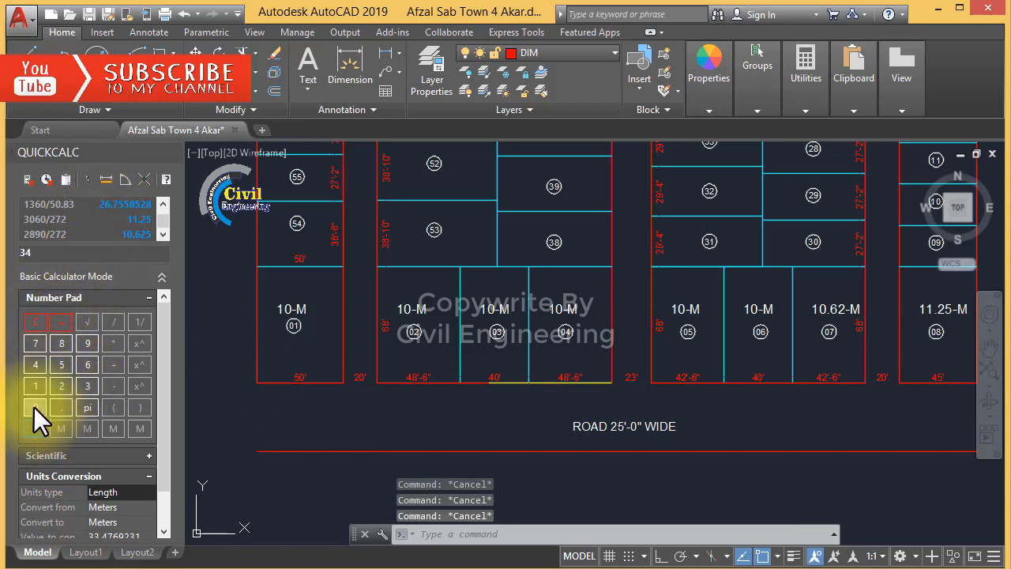
pyautogui.click(33, 406)
pyautogui.click(33, 406)
pyautogui.click(113, 322)
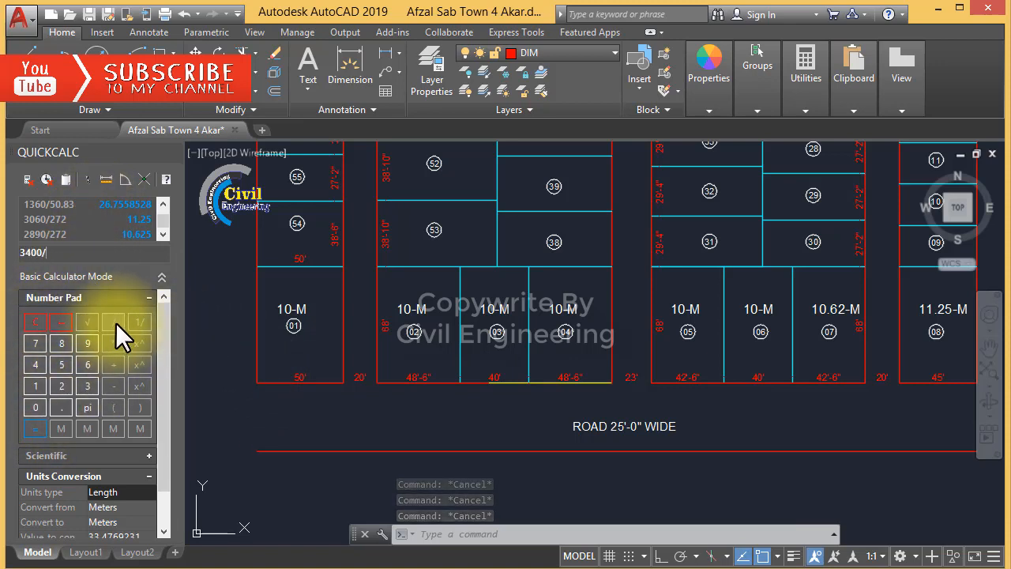
pyautogui.click(61, 388)
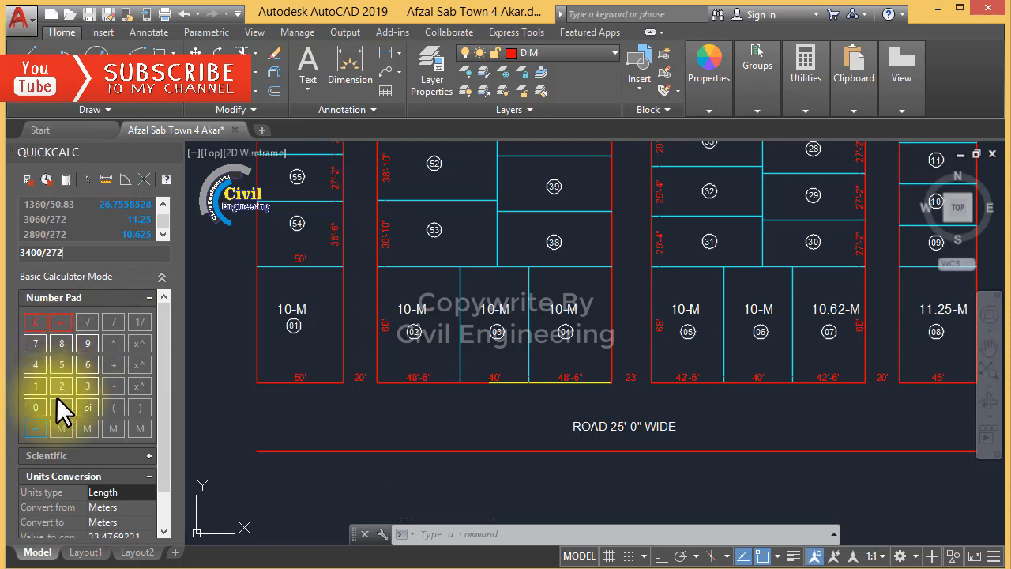
pyautogui.click(36, 427)
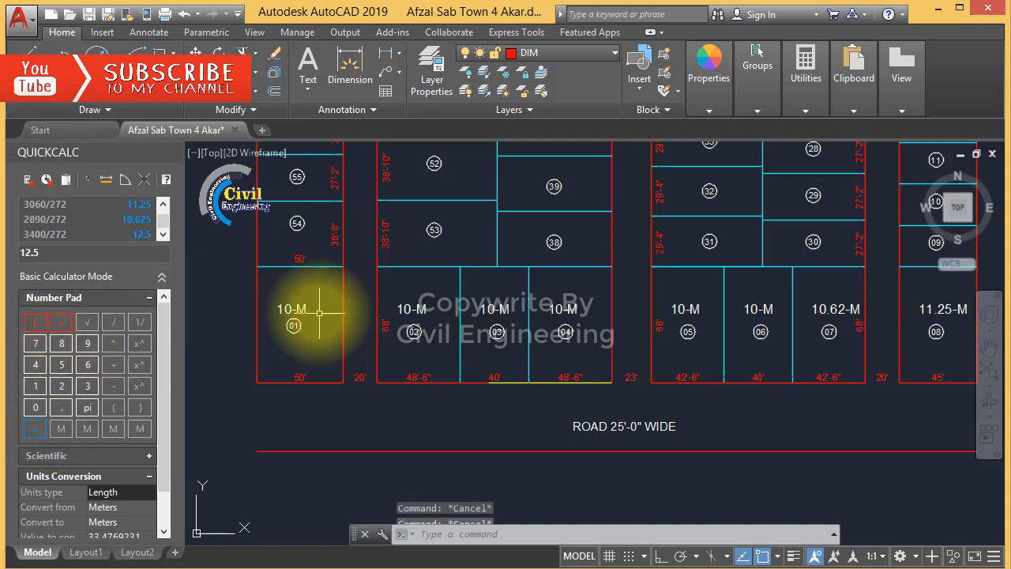
# Change plot 01's size label to 12.5-M
pyautogui.write('ed')
pyautogui.press('Return')
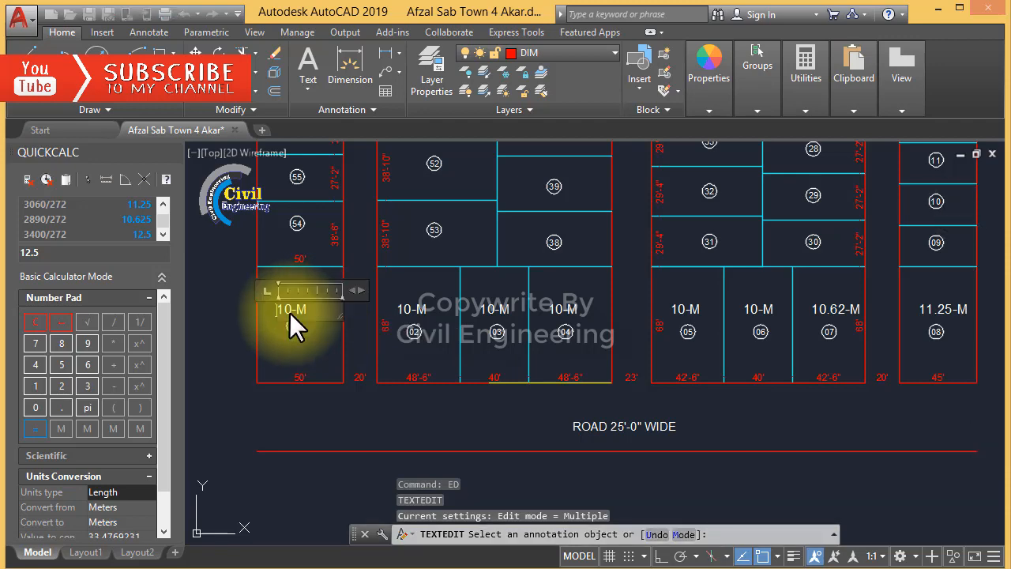
pyautogui.click(293, 320)
pyautogui.doubleClick(273, 306)
pyautogui.write('12.5')
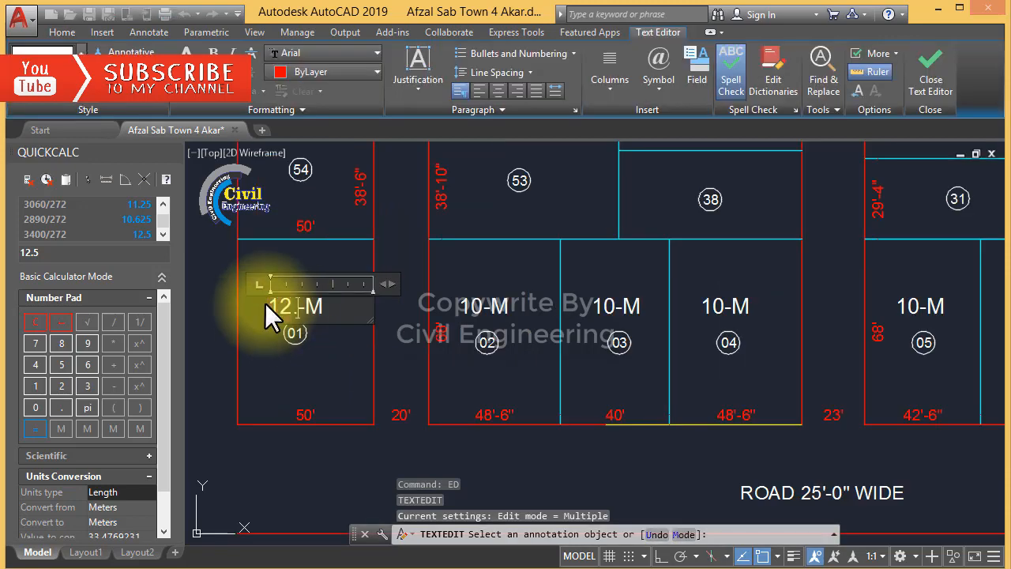
pyautogui.click(265, 303)
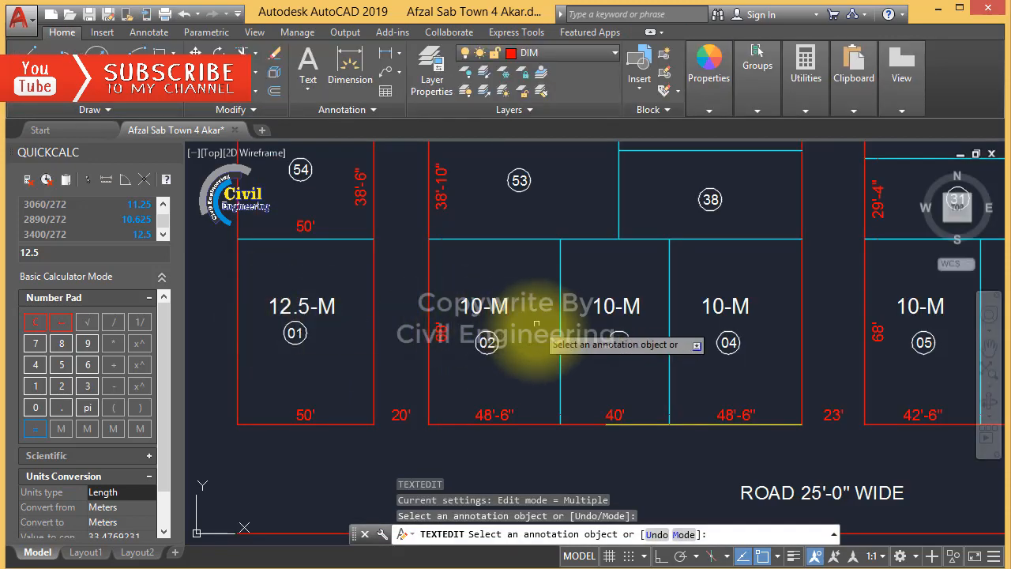
pyautogui.press('Escape')
pyautogui.press('Escape')
pyautogui.press('Escape')
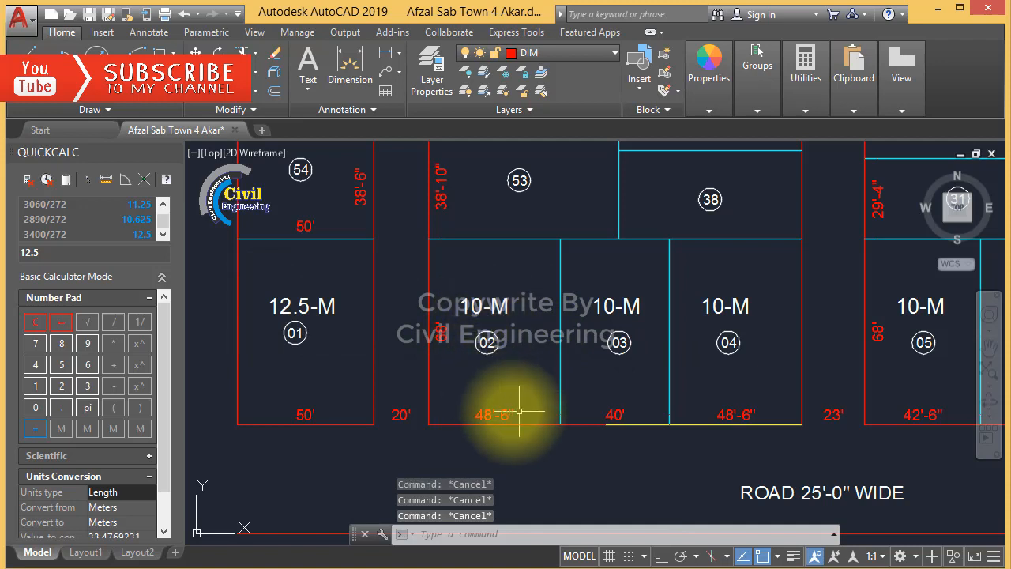
# Measure the area of plot 02 with the Area command, picking its corners from the southeast one
pyautogui.write('aa')
pyautogui.press('Return')
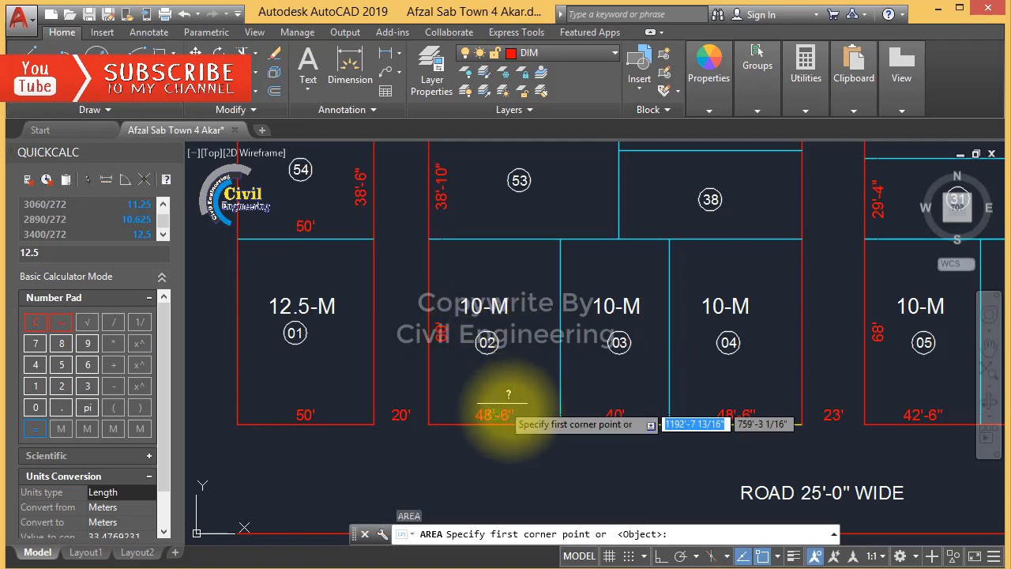
pyautogui.click(559, 423)
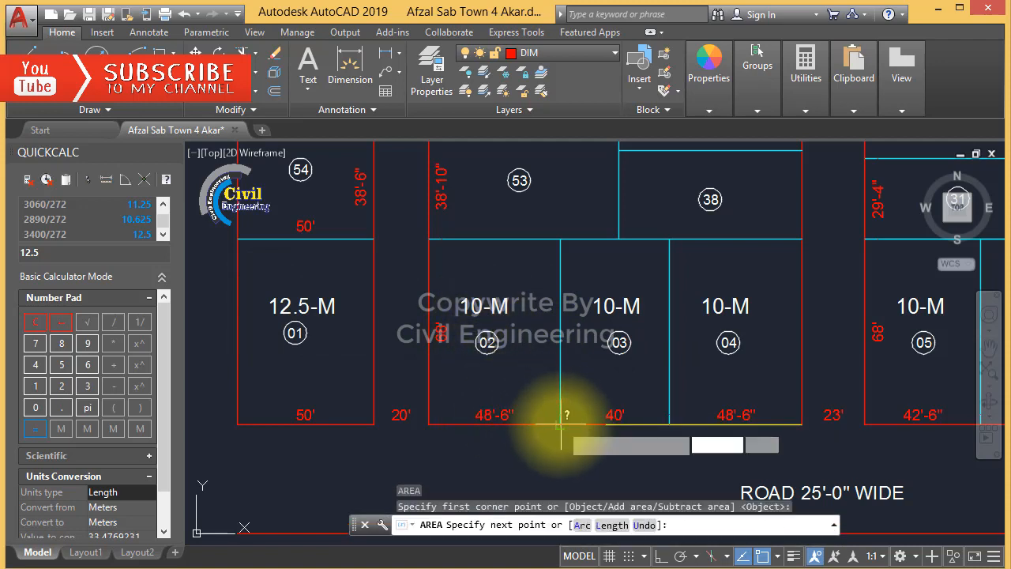
pyautogui.click(559, 239)
pyautogui.click(429, 239)
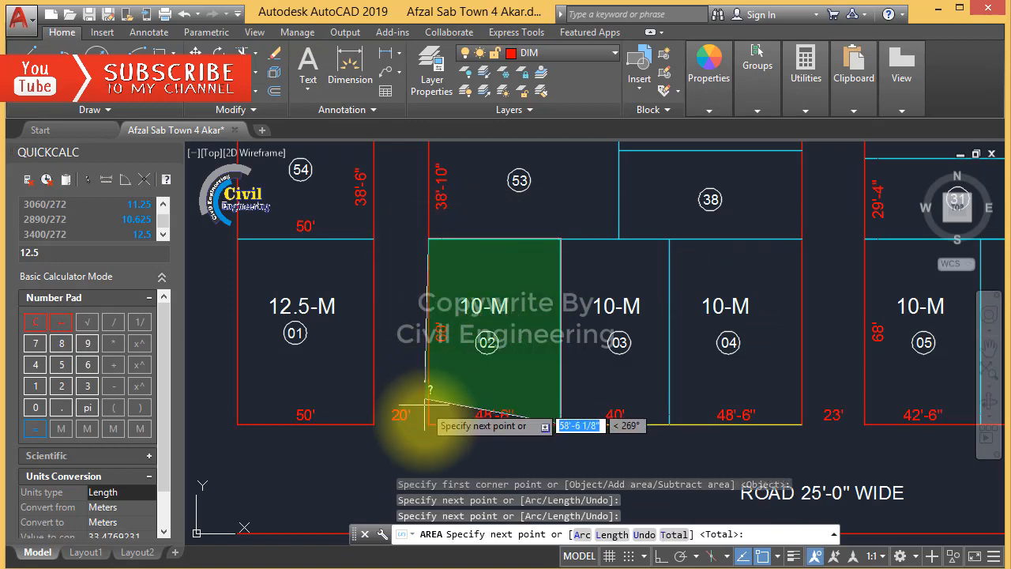
pyautogui.click(427, 424)
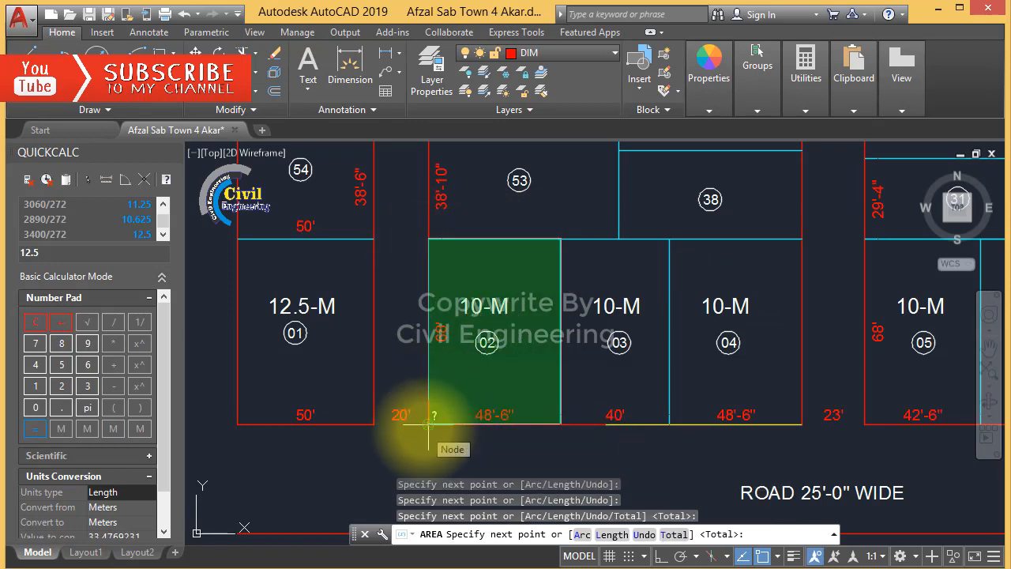
pyautogui.press('Return')
pyautogui.press('Escape')
pyautogui.press('Escape')
# Measure plot 02's area again with the Area command, picking its corners from the southwest one
pyautogui.write('aa')
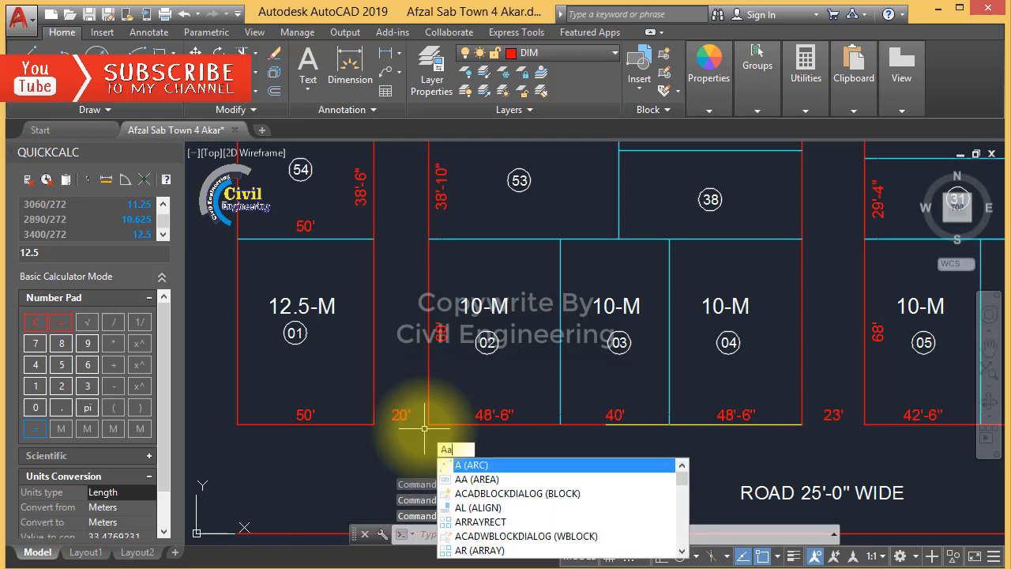
pyautogui.press('Return')
pyautogui.click(427, 424)
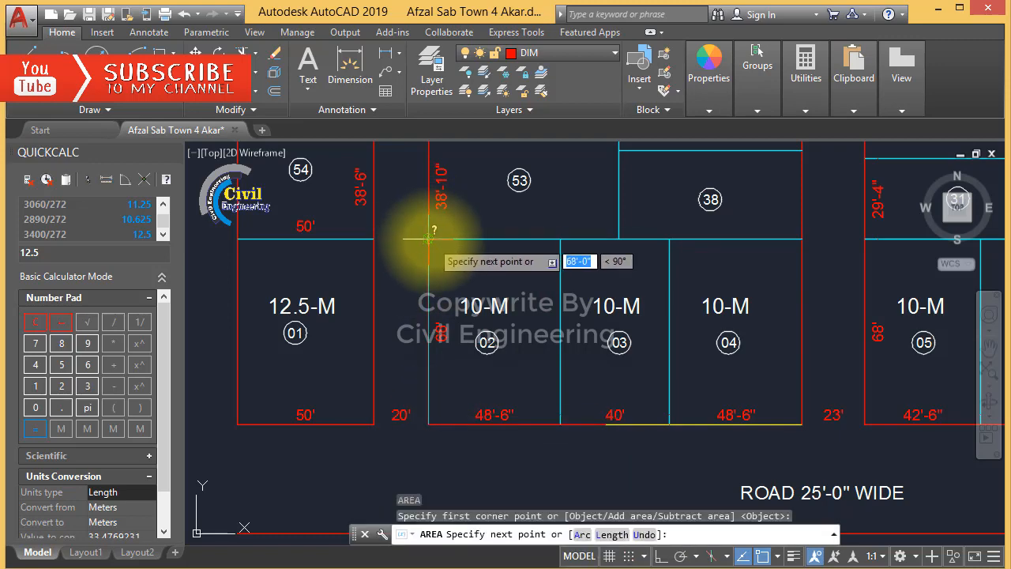
pyautogui.click(428, 239)
pyautogui.click(561, 239)
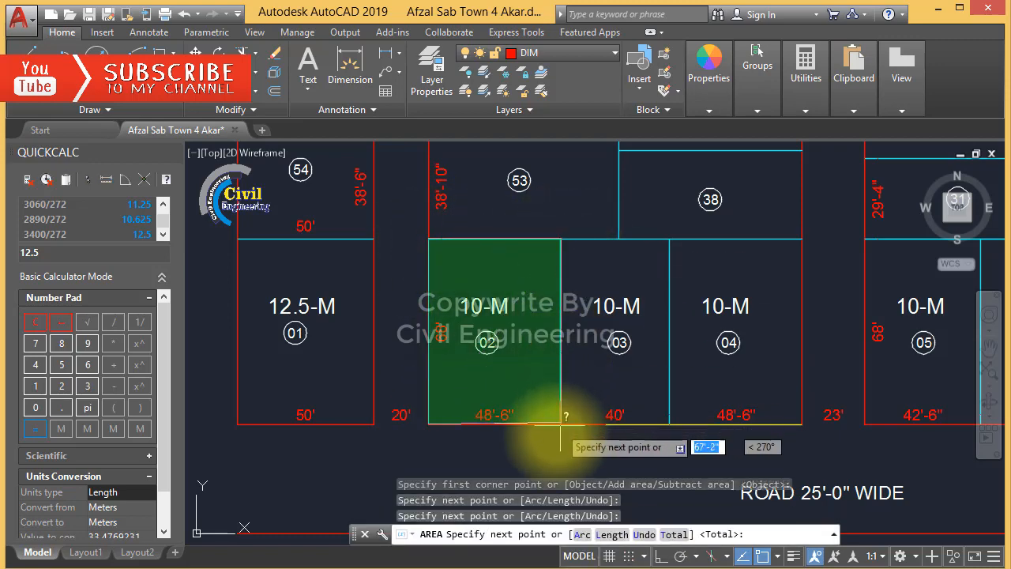
pyautogui.click(560, 425)
pyautogui.press('Return')
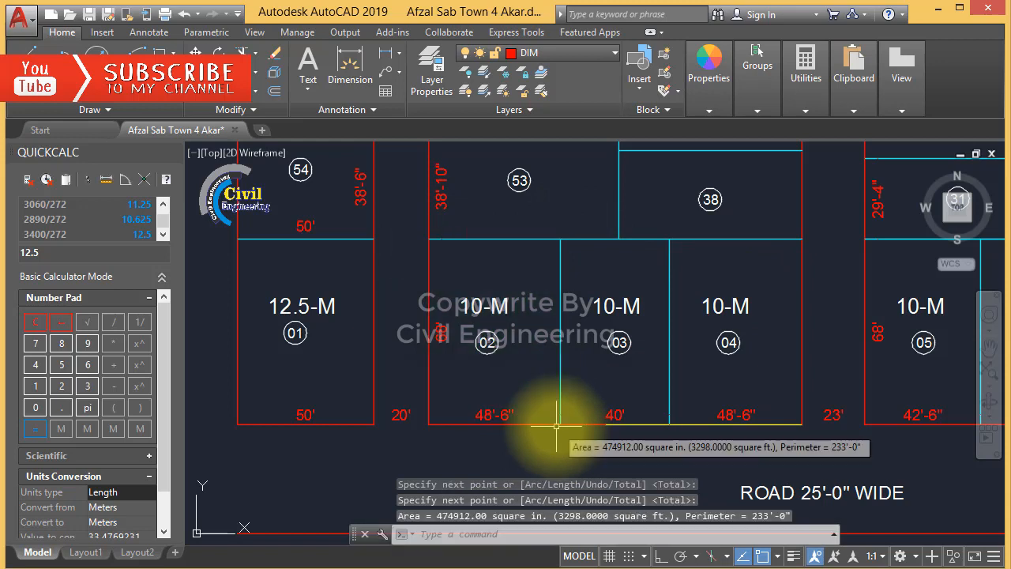
pyautogui.press('Escape')
pyautogui.press('Escape')
pyautogui.press('Escape')
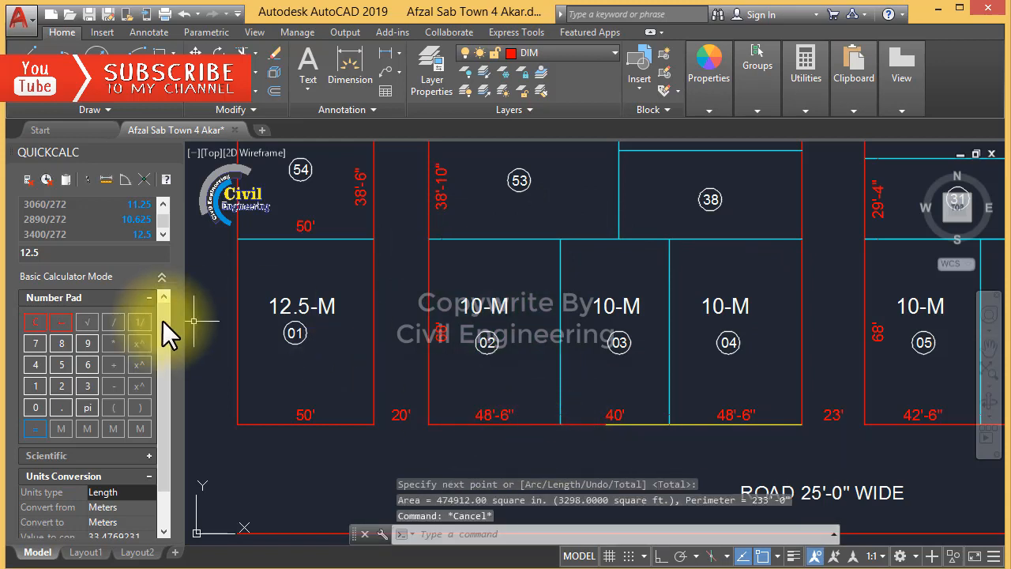
# Calculate 3298/272 in the calculator to convert plot 02's area to marla
pyautogui.click(89, 384)
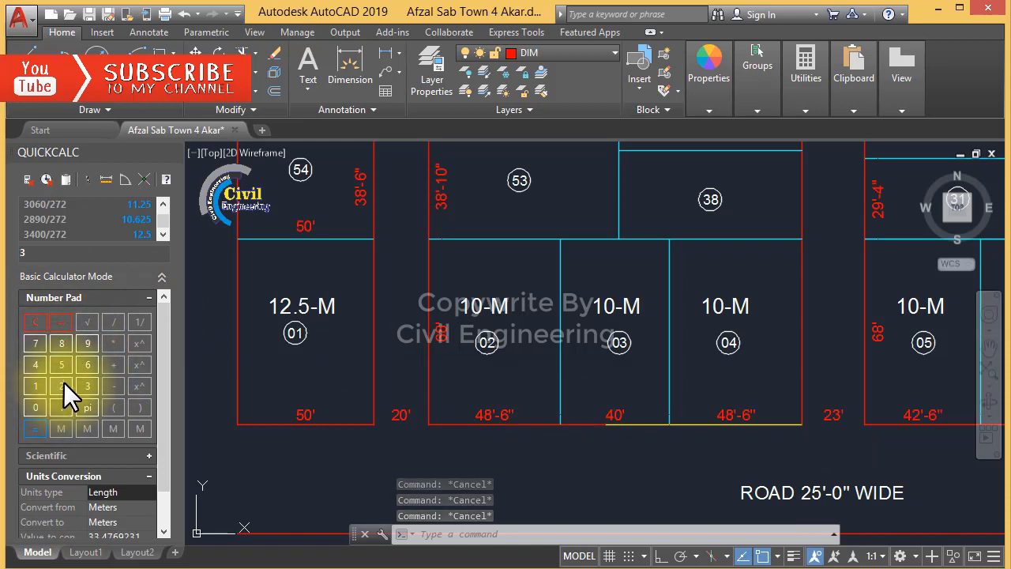
pyautogui.click(62, 385)
pyautogui.click(87, 342)
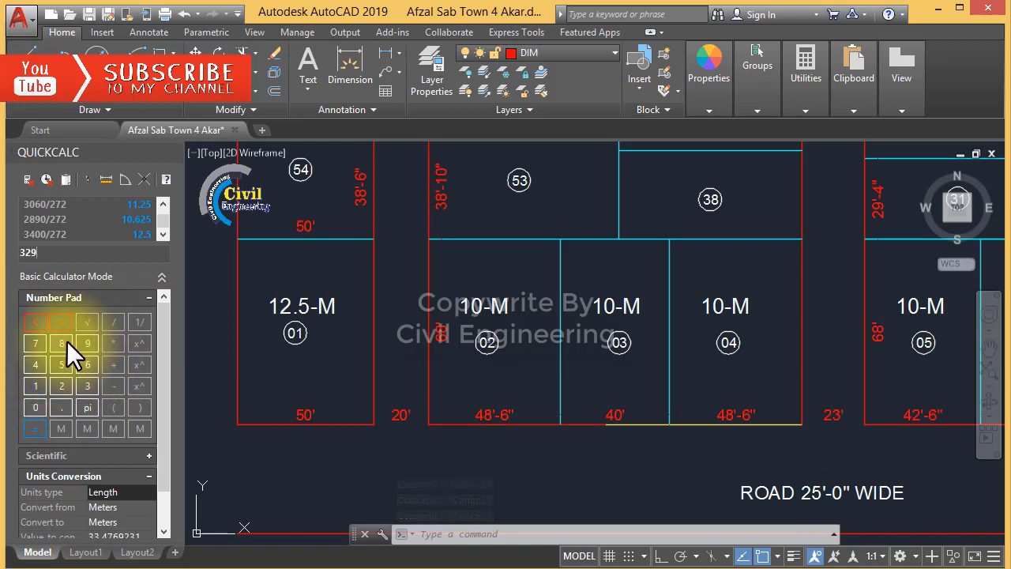
pyautogui.click(66, 343)
pyautogui.click(114, 320)
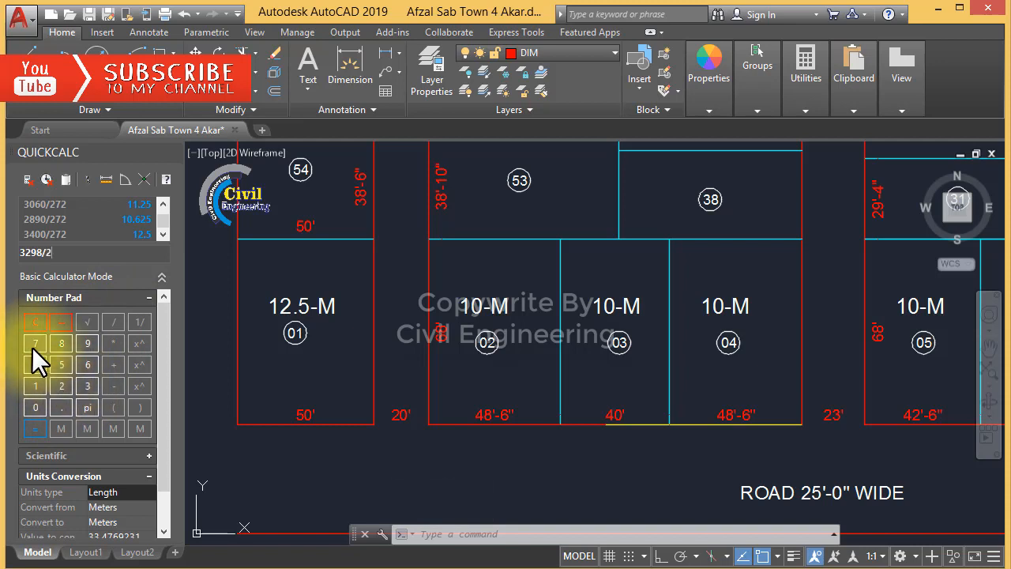
pyautogui.click(61, 386)
pyautogui.click(36, 426)
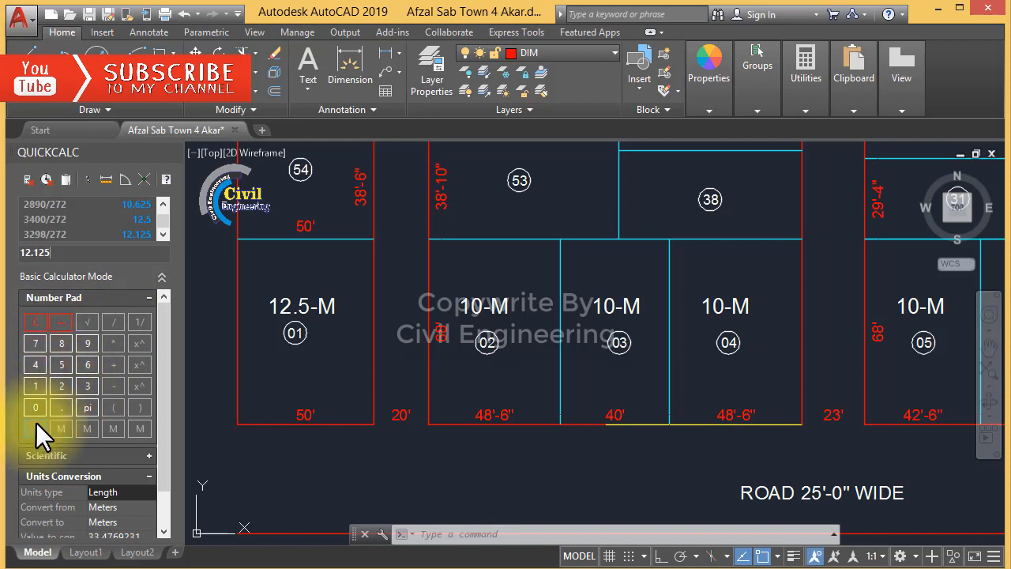
pyautogui.press('Escape')
pyautogui.press('Escape')
pyautogui.press('Escape')
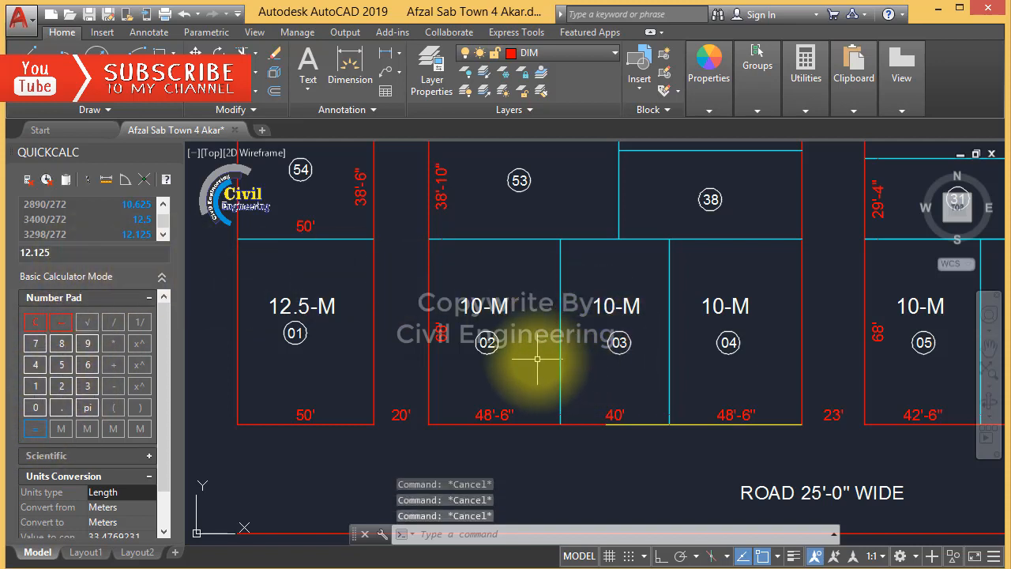
# Change the size labels of plots 02 and 04 to 12.12-M
pyautogui.write('ED')
pyautogui.press('Return')
pyautogui.click(478, 307)
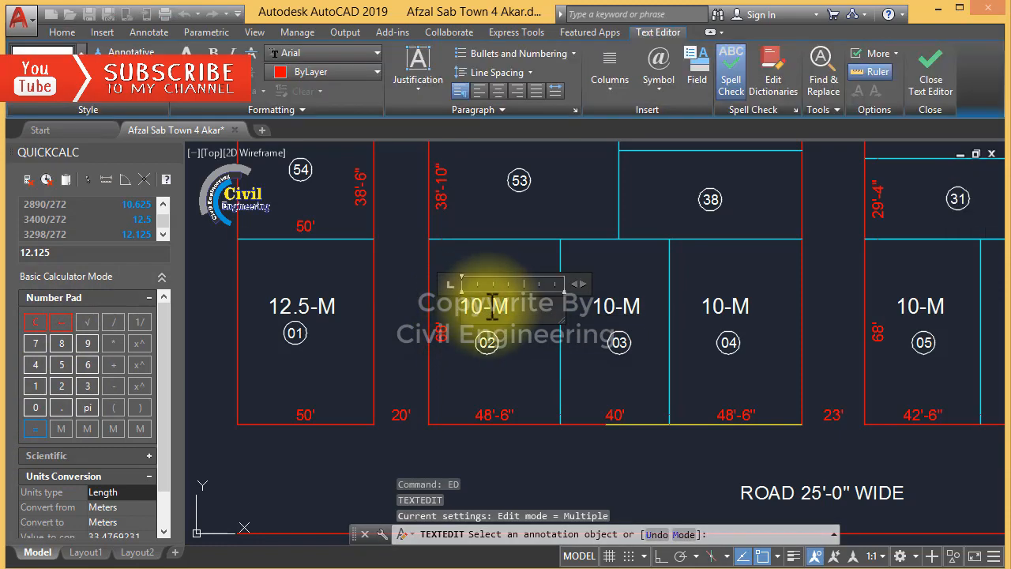
pyautogui.write('12.12')
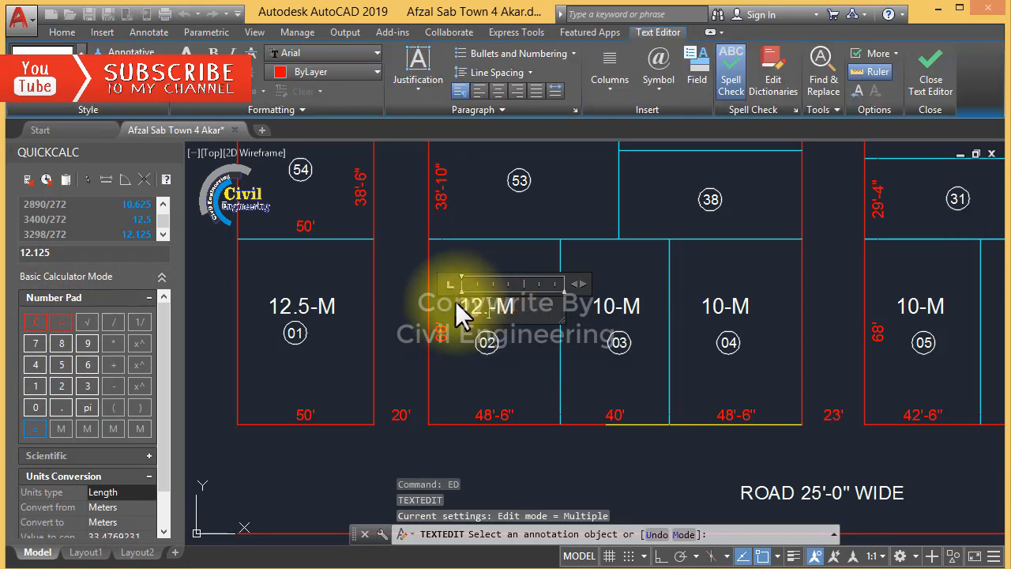
pyautogui.hotkey('ctrl', 'Return')
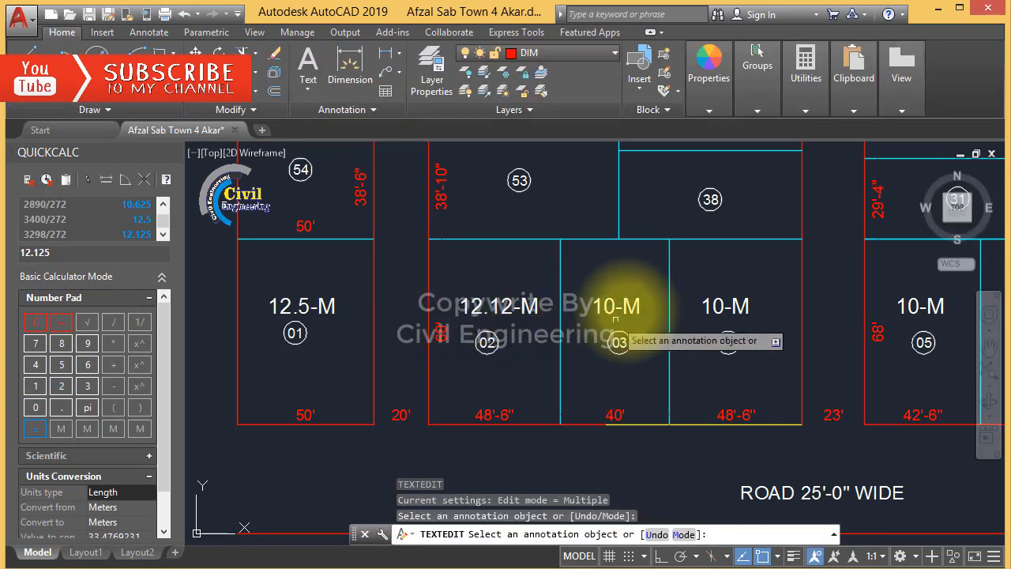
pyautogui.click(723, 306)
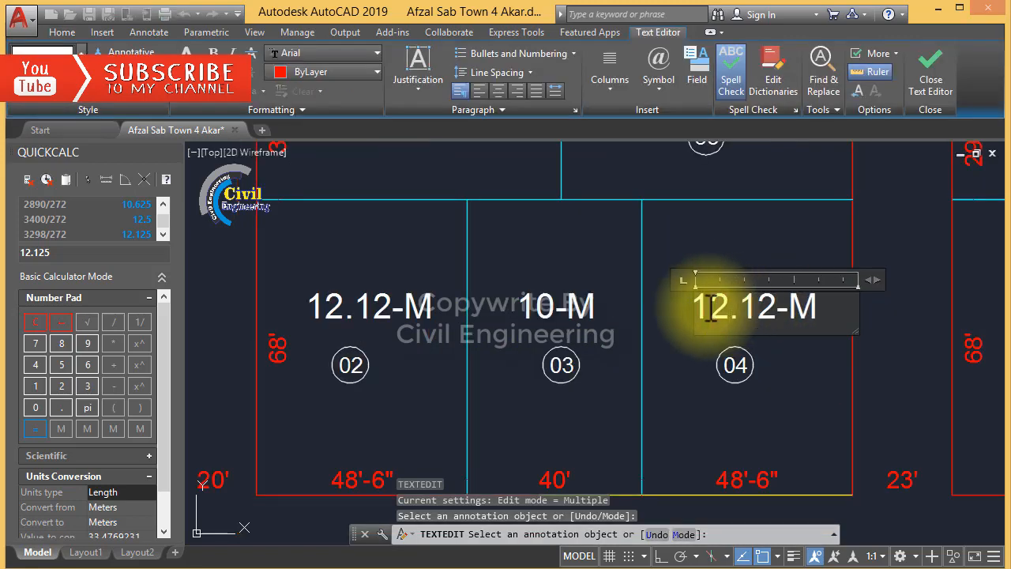
pyautogui.hotkey('ctrl', 'Return')
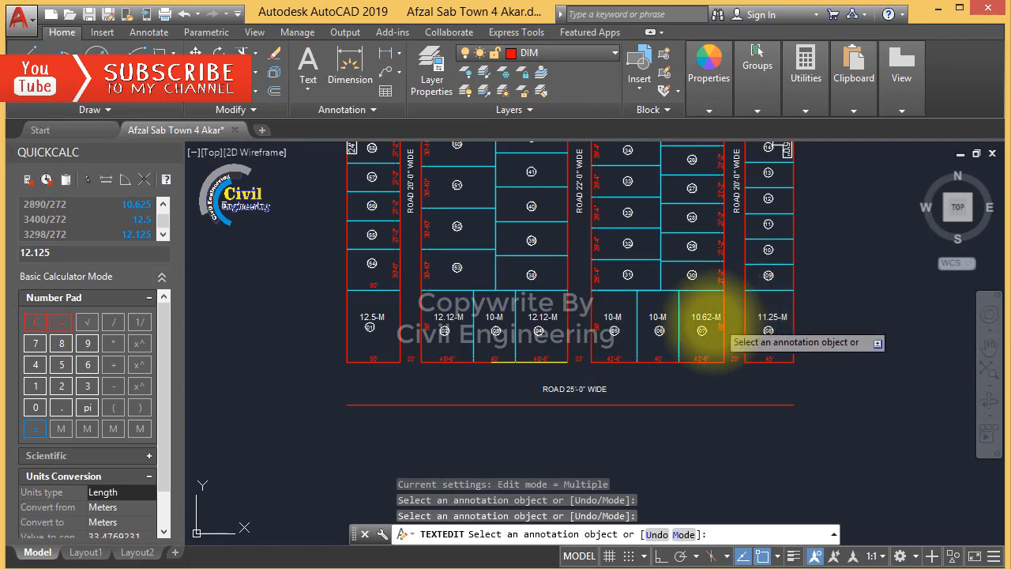
# Change plot 05's size label to 10.62-M
pyautogui.scroll(2, 702, 330)
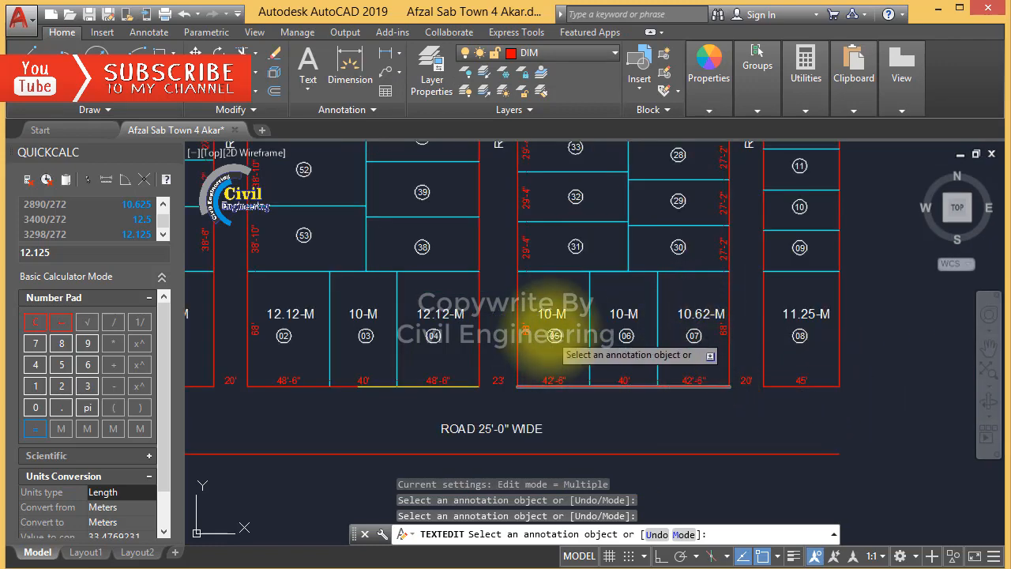
pyautogui.click(553, 324)
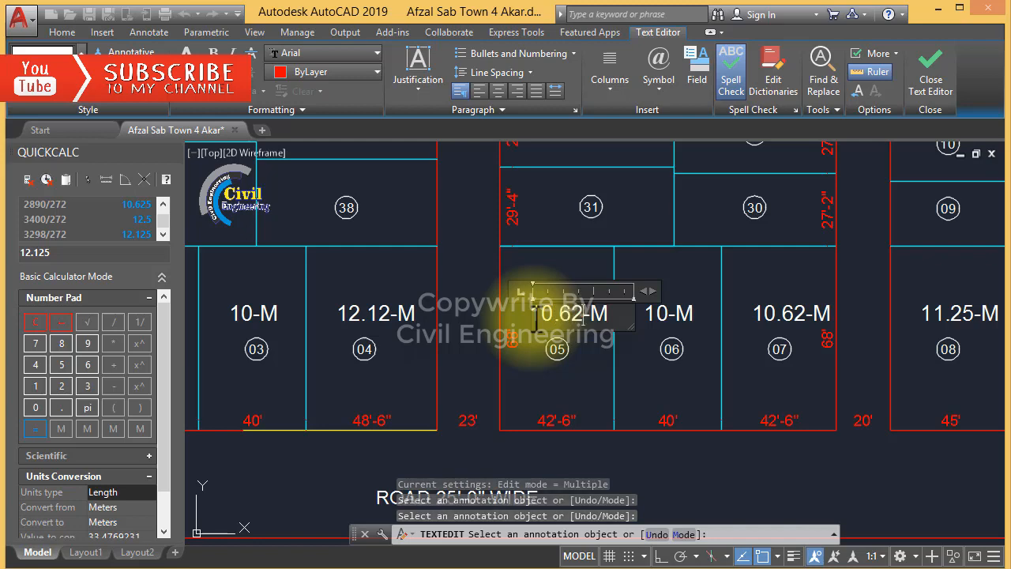
pyautogui.hotkey('ctrl', 'Return')
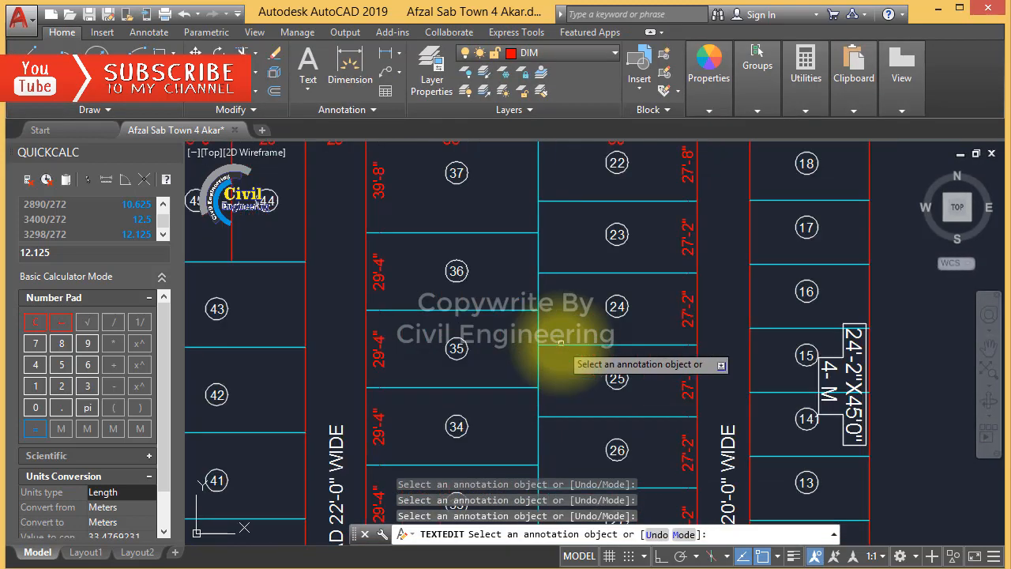
# Measure the area of plot 37 with the Area command, picking its corners from the southwest one
pyautogui.scroll(-5, 616, 305)
pyautogui.scroll(7, 638, 219)
pyautogui.scroll(-2, 711, 330)
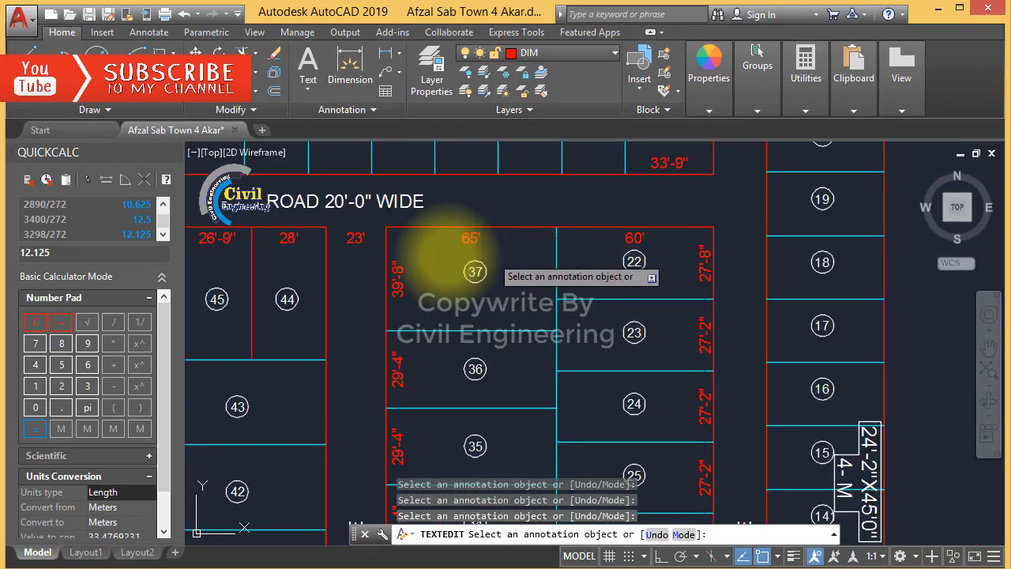
pyautogui.scroll(2, 434, 259)
pyautogui.scroll(-2, 510, 246)
pyautogui.scroll(2, 432, 308)
pyautogui.press('Escape')
pyautogui.press('Escape')
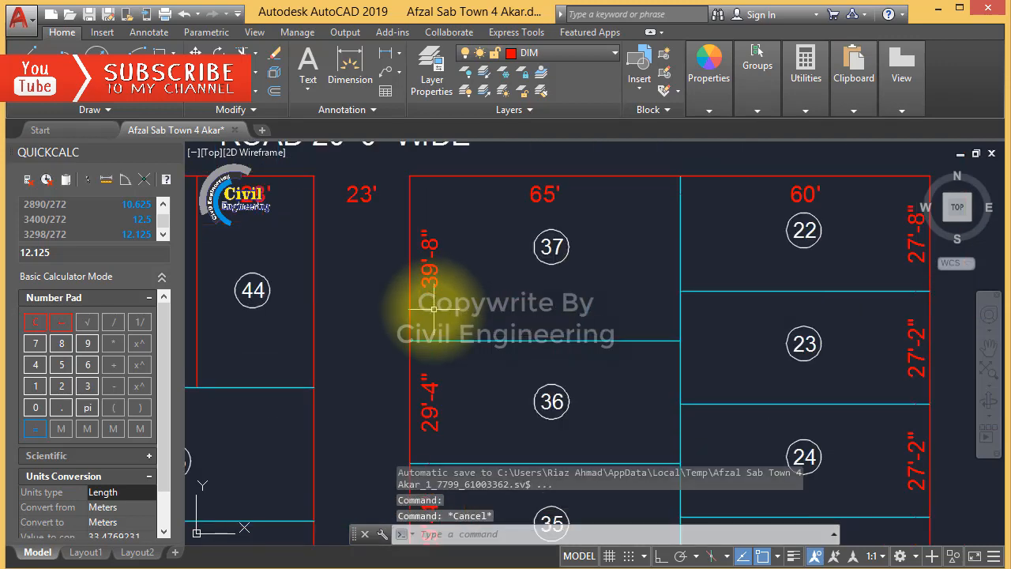
pyautogui.press('Return')
pyautogui.click(410, 342)
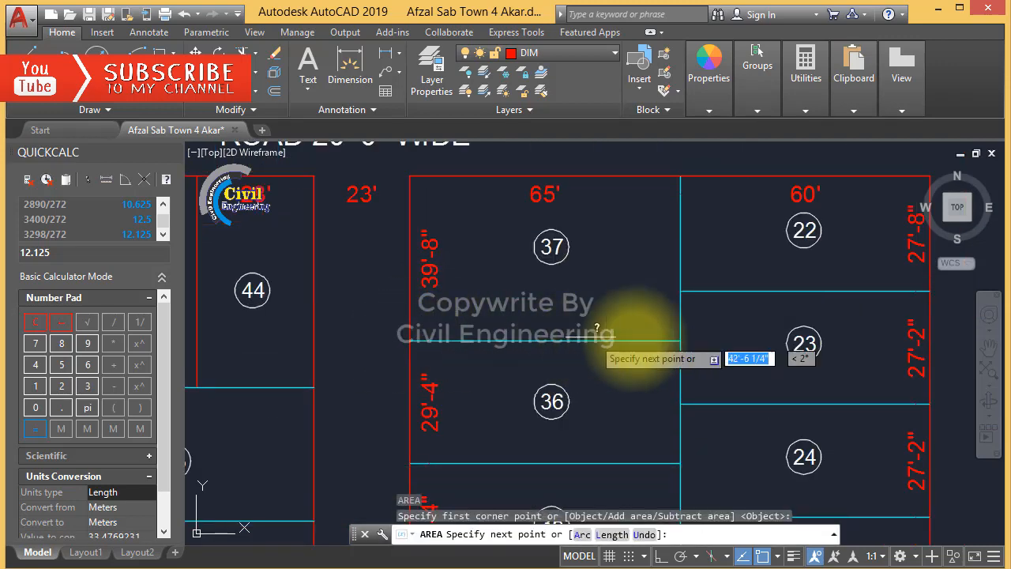
pyautogui.click(680, 341)
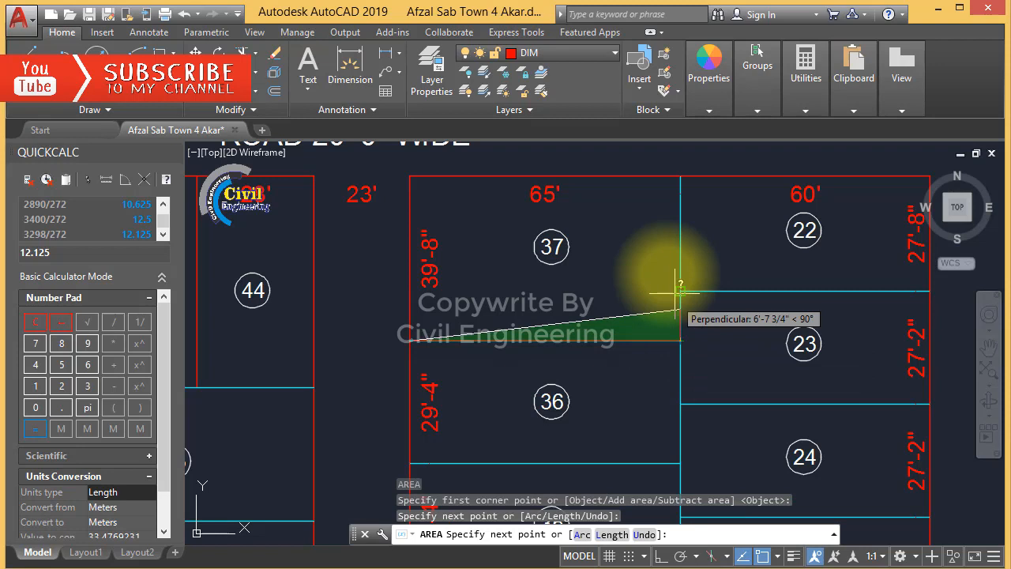
pyautogui.click(680, 175)
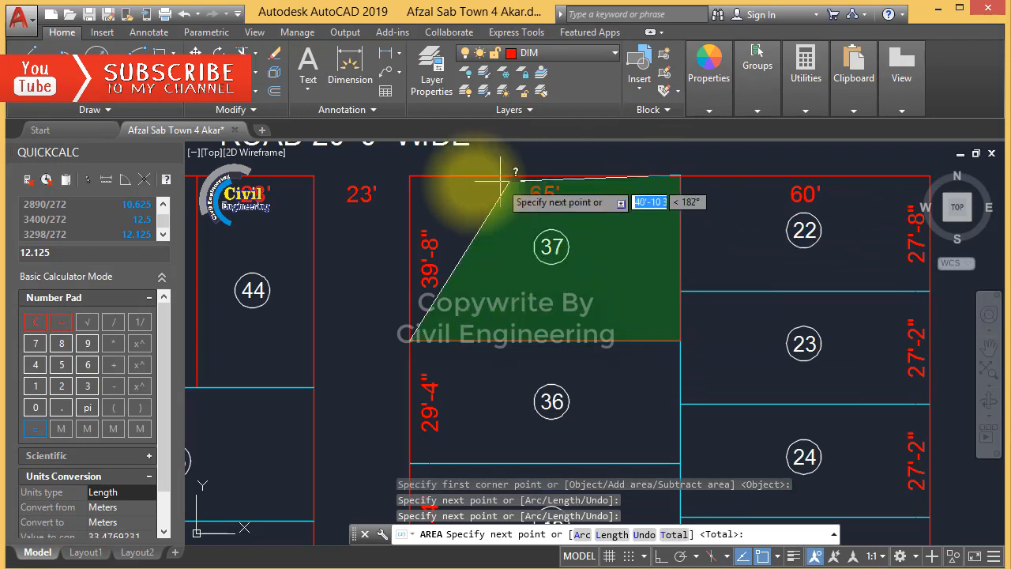
pyautogui.click(410, 175)
pyautogui.press('Return')
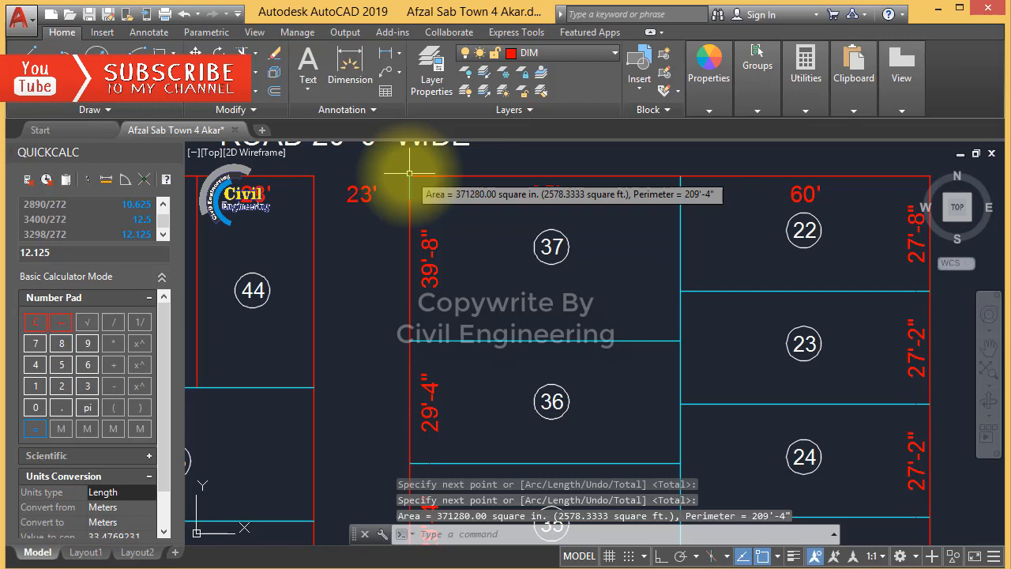
pyautogui.scroll(-5, 492, 286)
pyautogui.press('Escape')
pyautogui.press('Escape')
pyautogui.press('Escape')
# Copy plot 05's size label into plot 37, placing it just above the plot number
pyautogui.write('c')
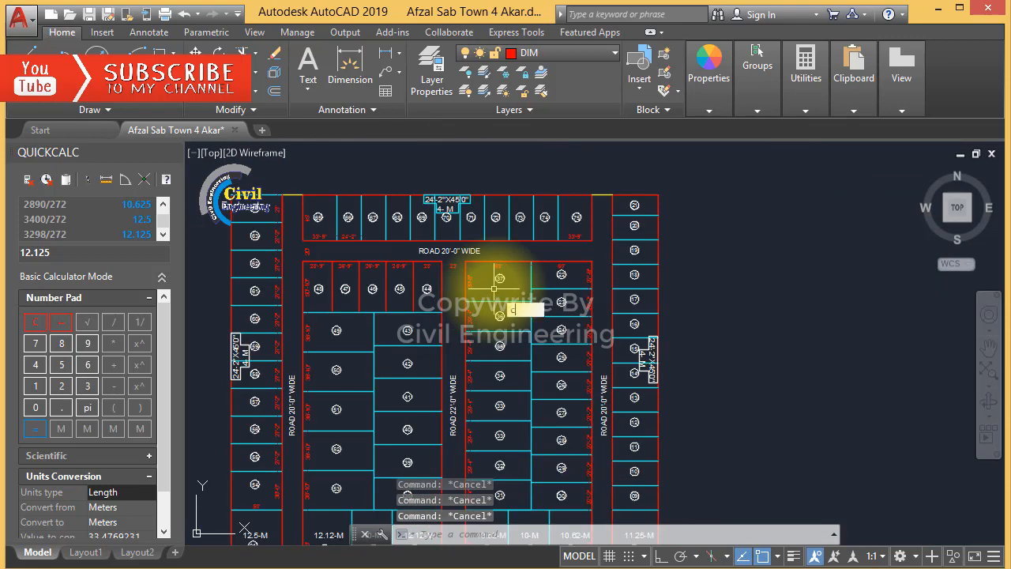
pyautogui.write('t o')
pyautogui.press('Return')
pyautogui.scroll(-2, 528, 305)
pyautogui.scroll(6, 508, 459)
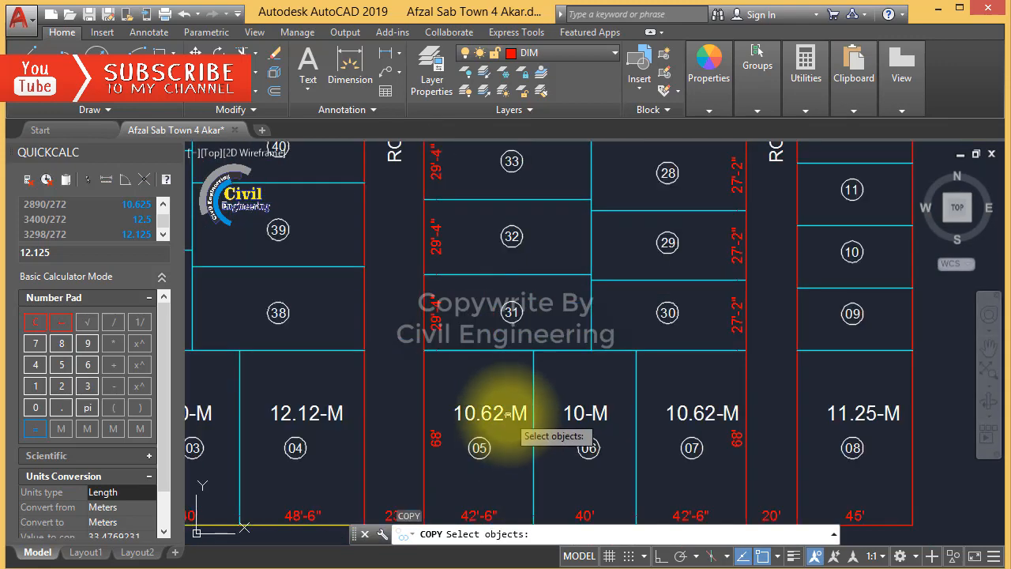
pyautogui.click(508, 414)
pyautogui.press('Return')
pyautogui.click(512, 520)
pyautogui.scroll(-5, 513, 522)
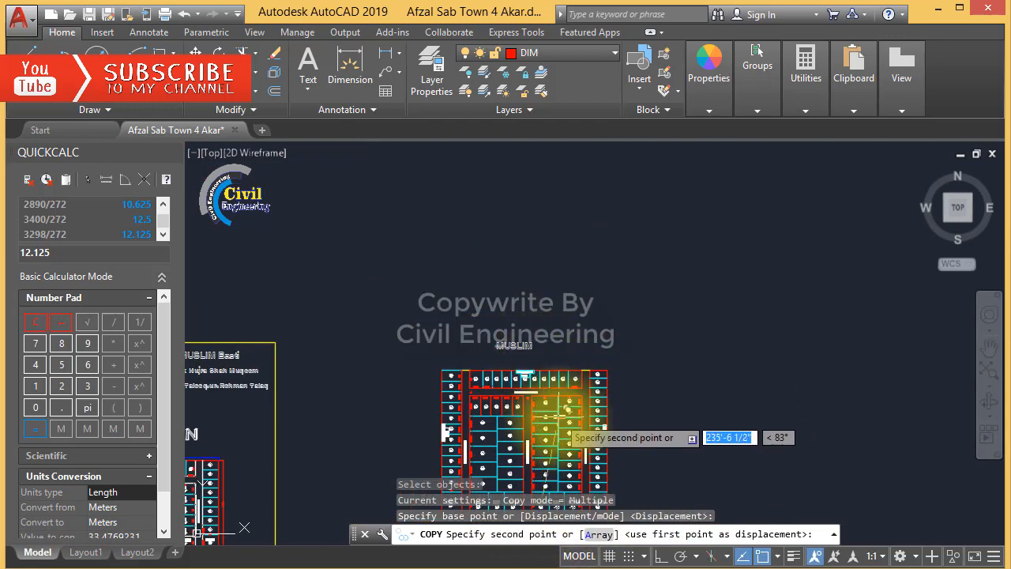
pyautogui.scroll(5, 567, 415)
pyautogui.scroll(3, 490, 362)
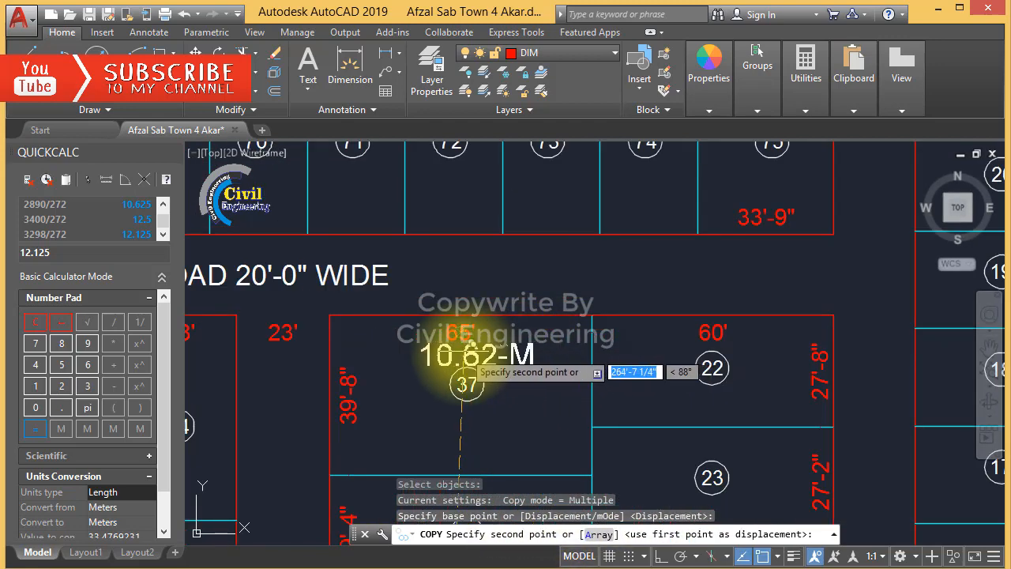
pyautogui.click(468, 352)
pyautogui.scroll(-4, 537, 355)
pyautogui.press('Escape')
pyautogui.press('Escape')
pyautogui.press('Escape')
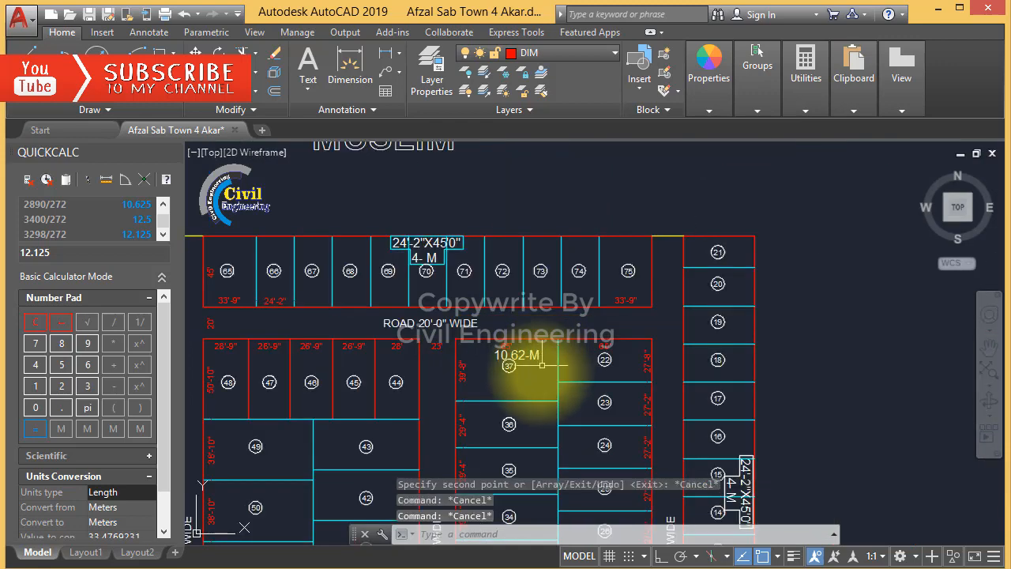
# Move plot 37's number and size label together a short distance west within the plot, turning Ortho on
pyautogui.write('m')
pyautogui.press('Return')
pyautogui.scroll(3, 564, 338)
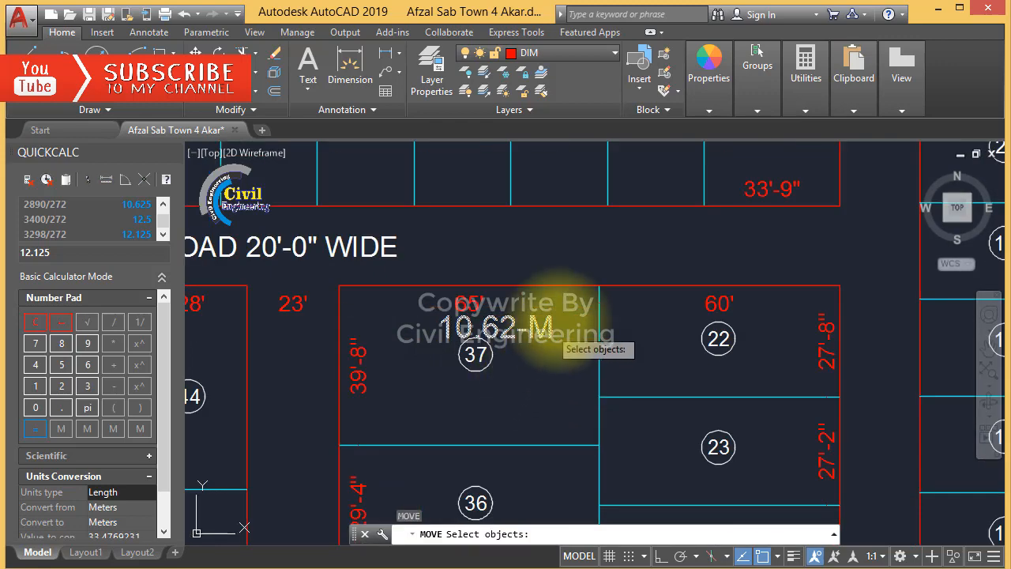
pyautogui.click(561, 316)
pyautogui.click(466, 376)
pyautogui.press('Return')
pyautogui.click(589, 320)
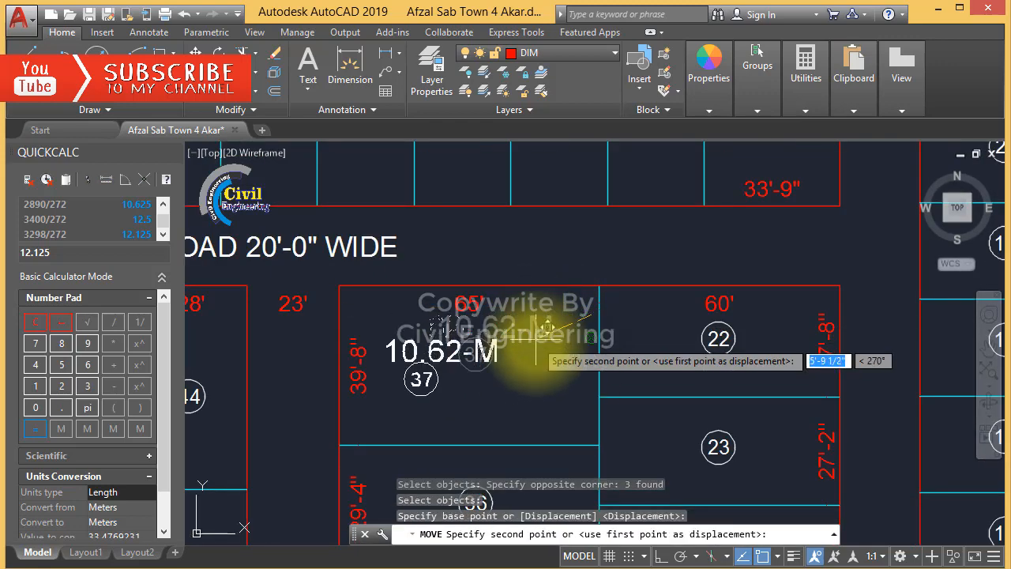
pyautogui.press('F8')
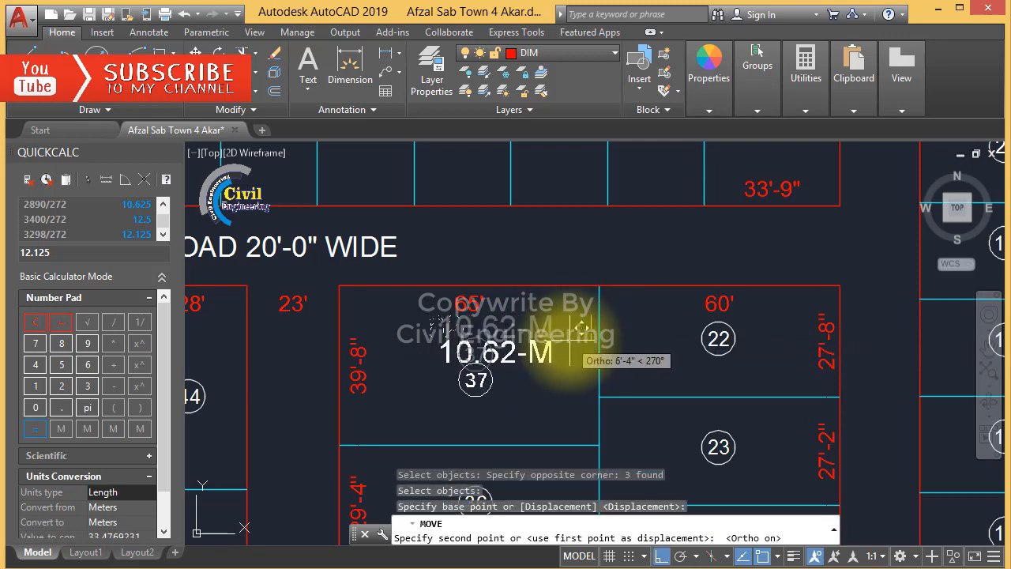
pyautogui.press('Escape')
pyautogui.press('Escape')
pyautogui.press('Escape')
pyautogui.scroll(-2, 529, 371)
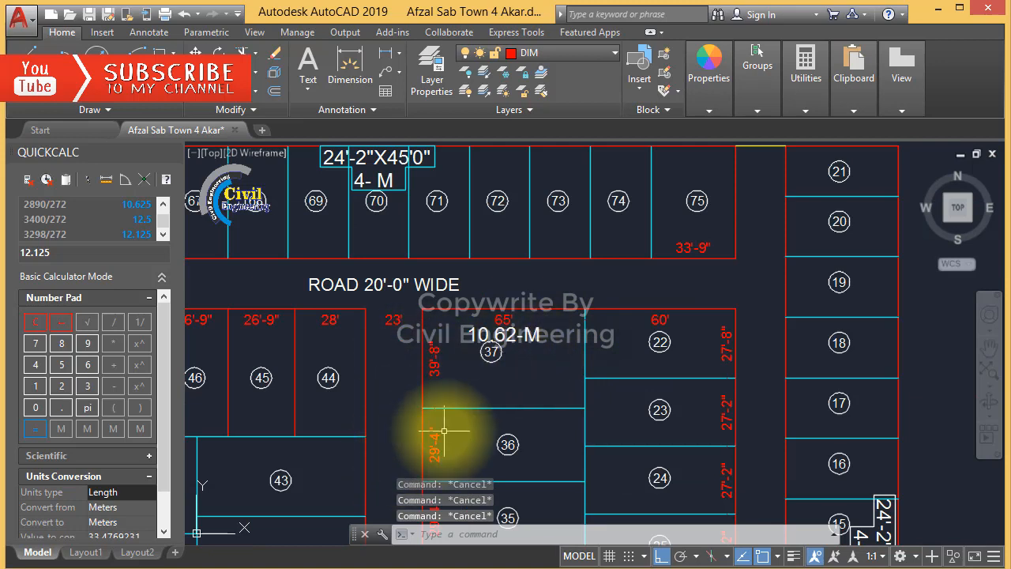
# Measure plot 37's area again with the Area command, picking its four corners from the southwest one
pyautogui.write('area')
pyautogui.press('Return')
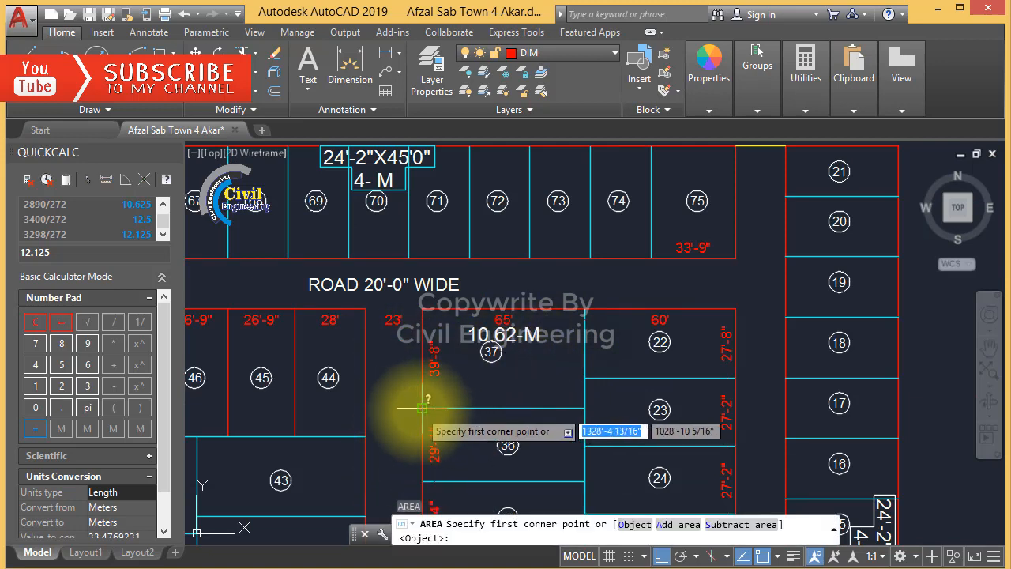
pyautogui.click(424, 408)
pyautogui.click(585, 409)
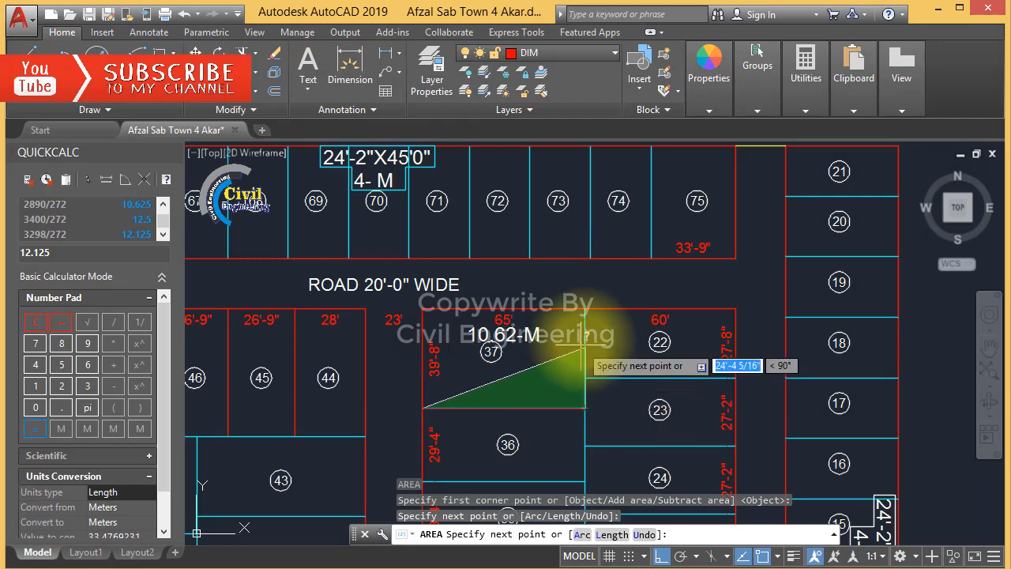
pyautogui.click(585, 308)
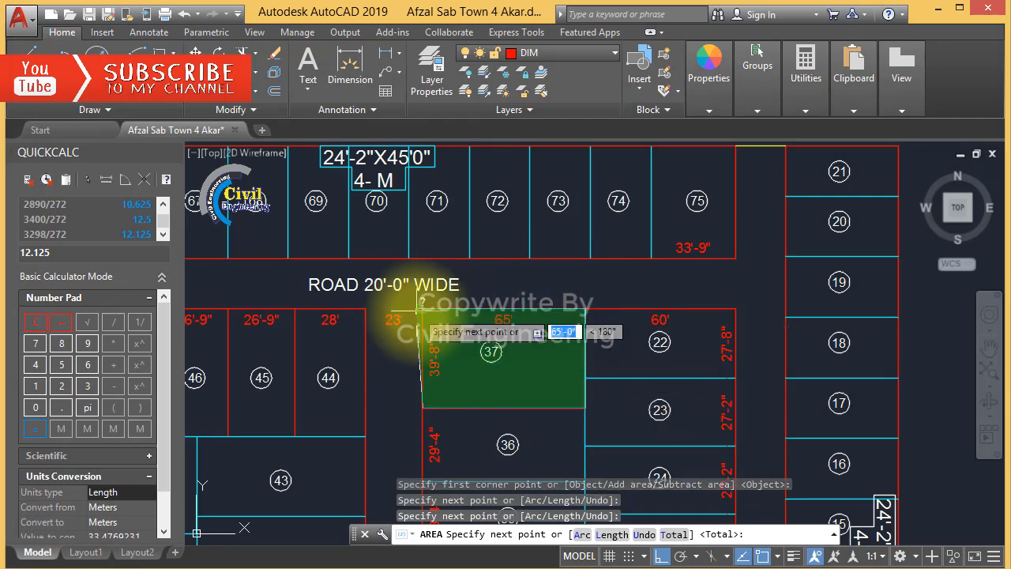
pyautogui.click(422, 309)
pyautogui.press('Return')
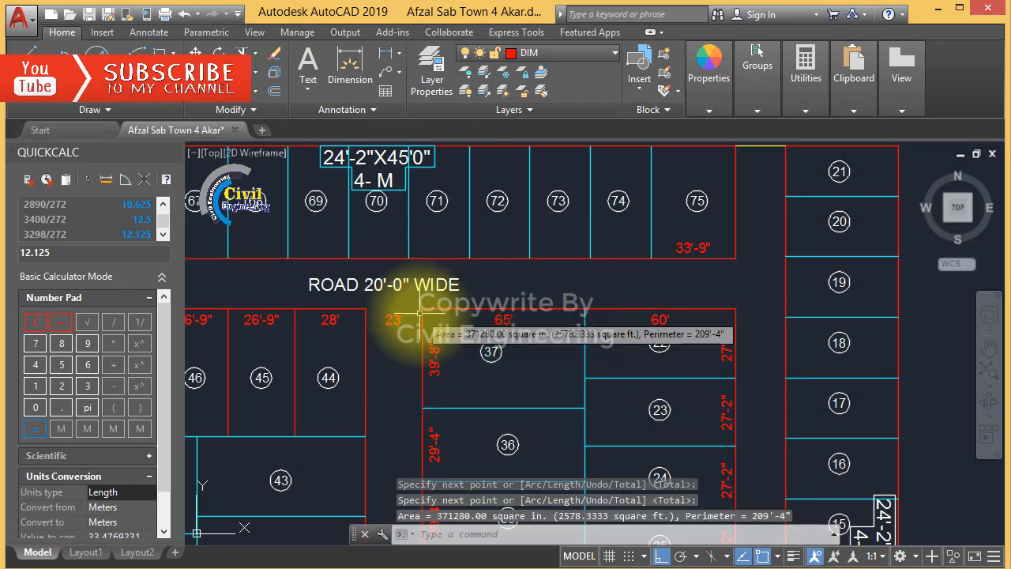
pyautogui.press('Escape')
pyautogui.press('Escape')
pyautogui.press('Escape')
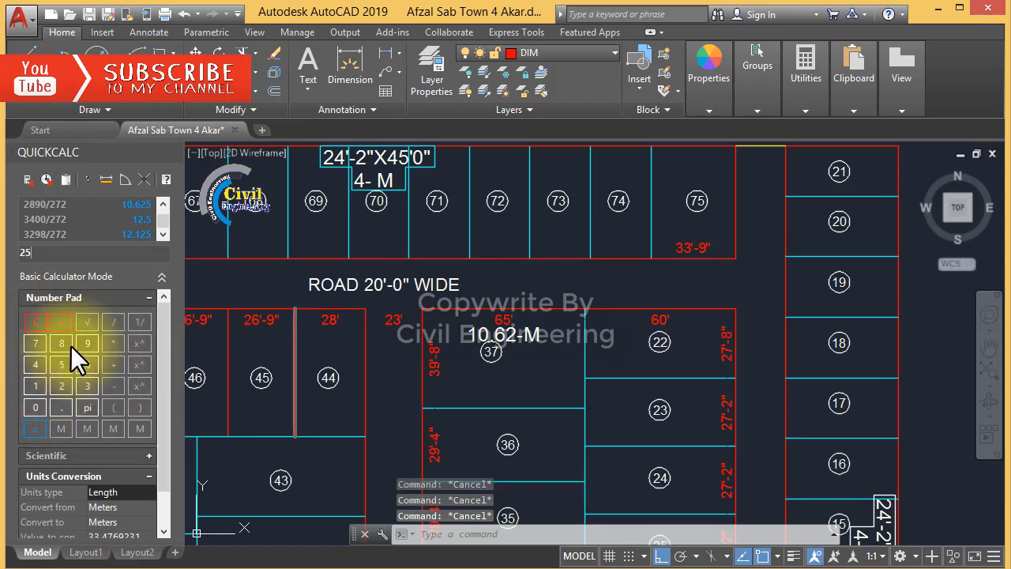
# Convert plot 37's area to marla in the calculator by evaluating 2578/272
pyautogui.click(31, 341)
pyautogui.click(62, 345)
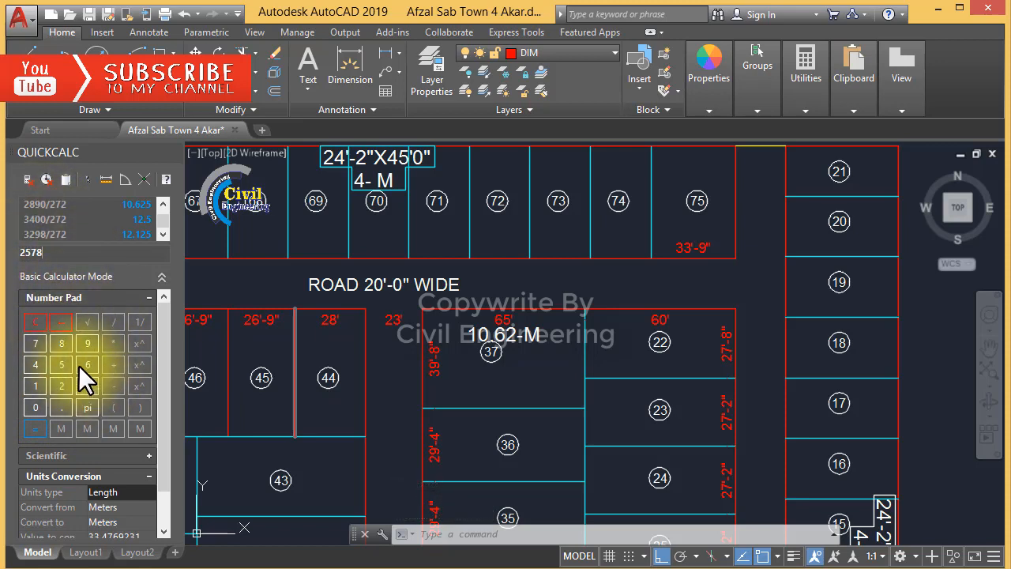
pyautogui.click(117, 321)
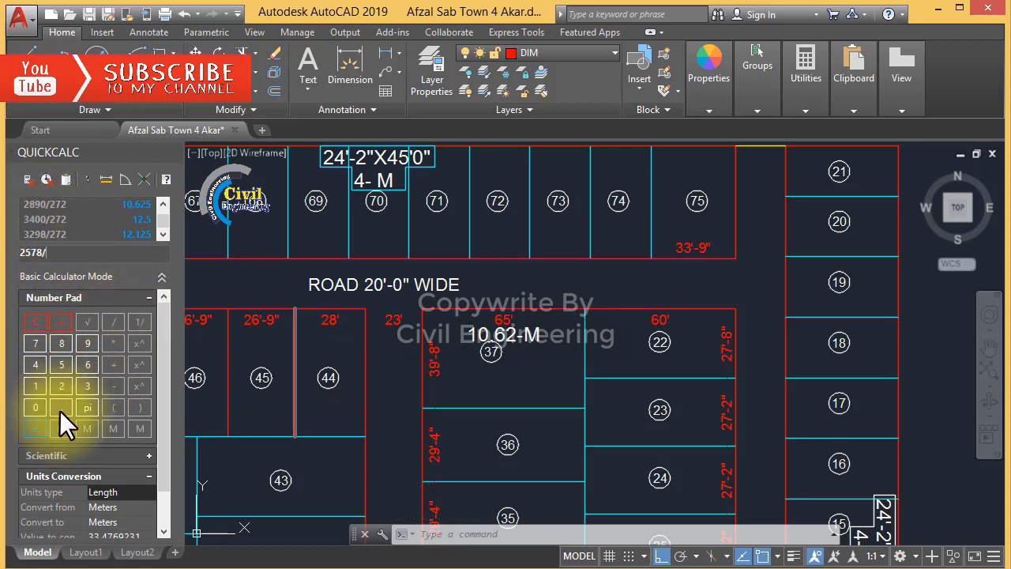
pyautogui.click(62, 385)
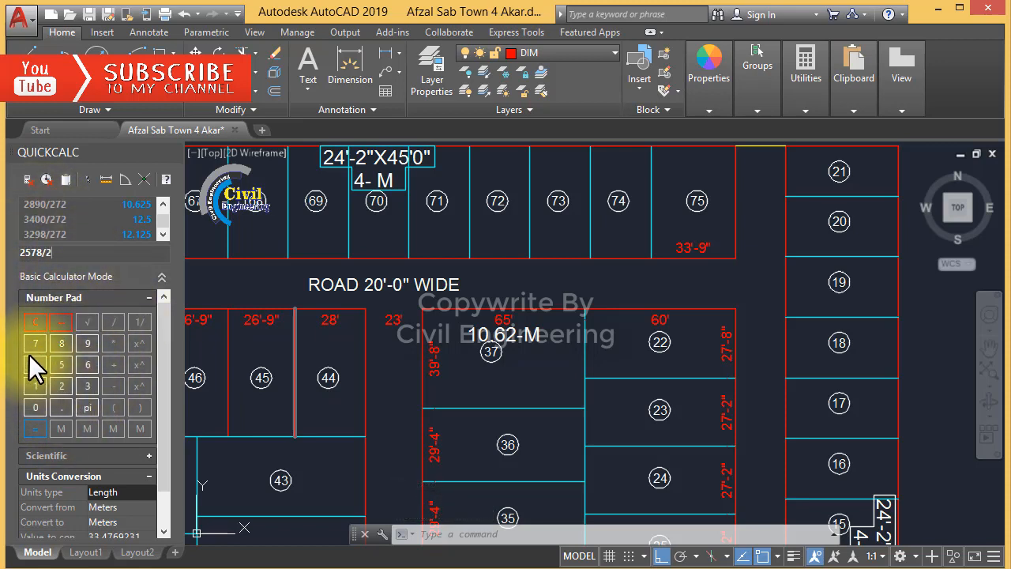
pyautogui.click(61, 384)
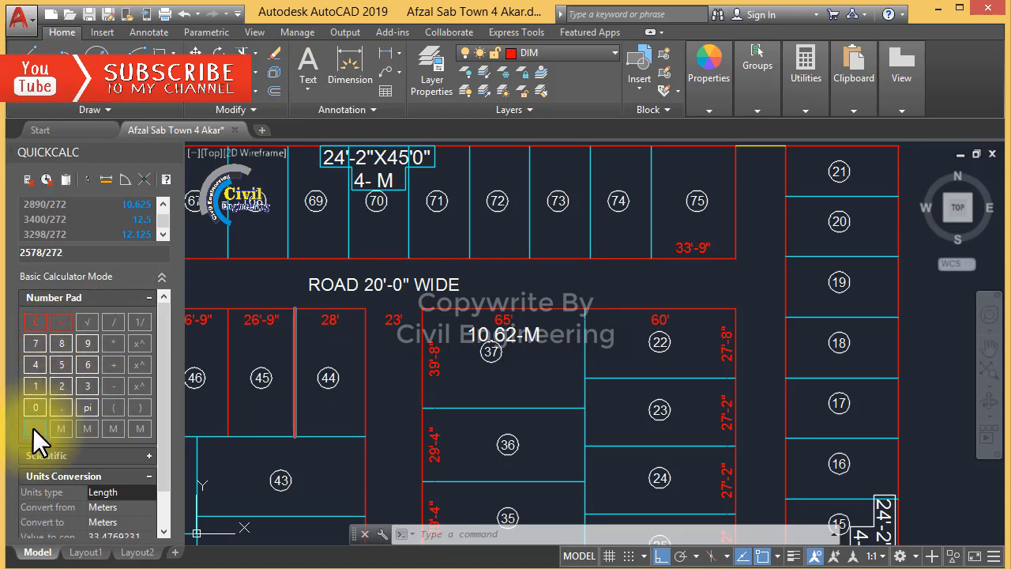
pyautogui.click(34, 429)
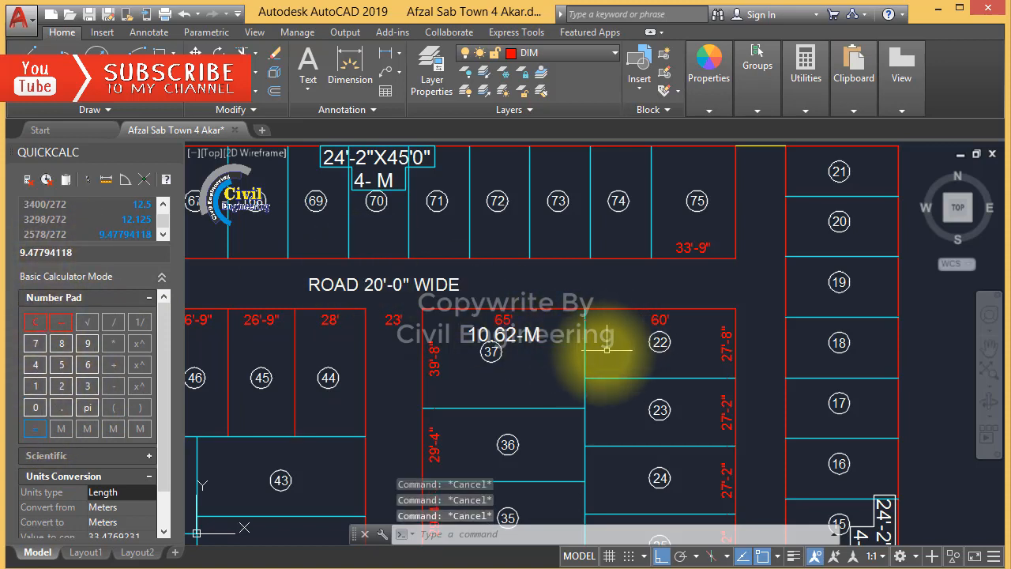
# Edit plot 37's size label to read 9.47-M
pyautogui.write('ed')
pyautogui.press('Return')
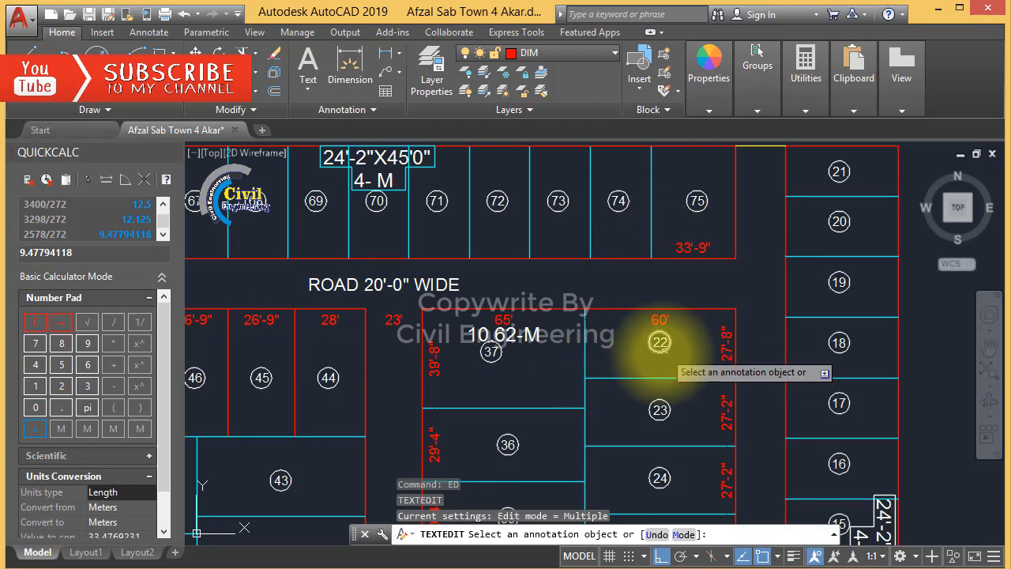
pyautogui.scroll(-2, 658, 345)
pyautogui.scroll(3, 534, 344)
pyautogui.click(572, 336)
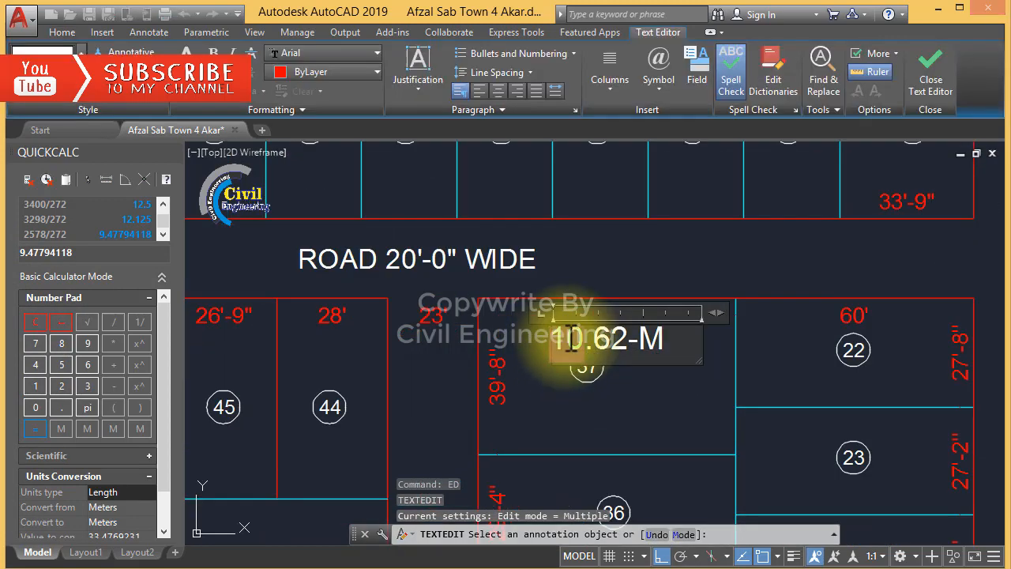
pyautogui.write('9')
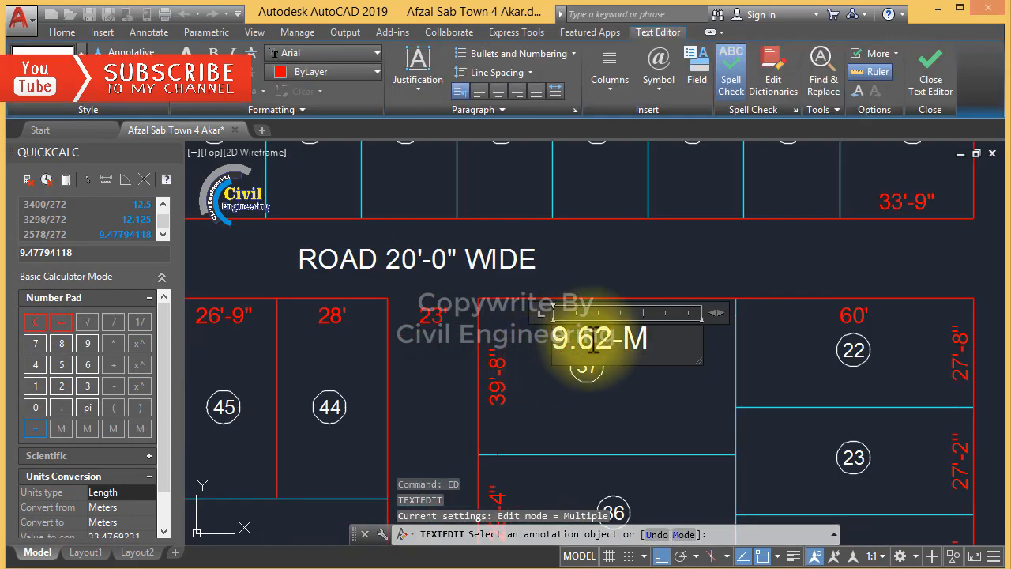
pyautogui.moveTo(616, 340); pyautogui.dragTo(601, 338)
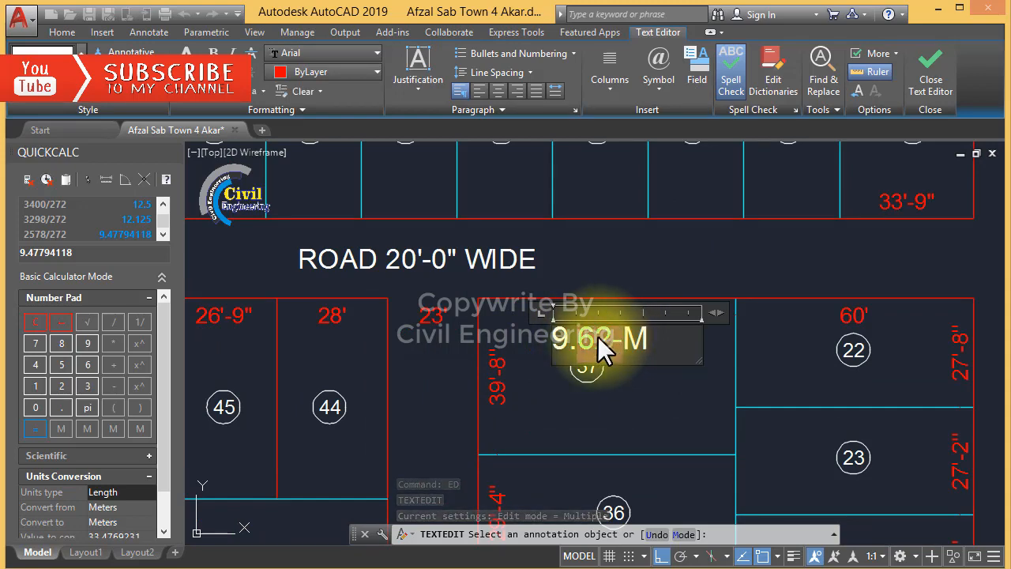
pyautogui.write('47')
pyautogui.click(525, 371)
pyautogui.press('Escape')
pyautogui.press('Escape')
pyautogui.press('Escape')
pyautogui.press('Escape')
# Copy plot 37's size label into plot 44, placing it just above the plot number with Ortho turned off
pyautogui.scroll(-6, 474, 293)
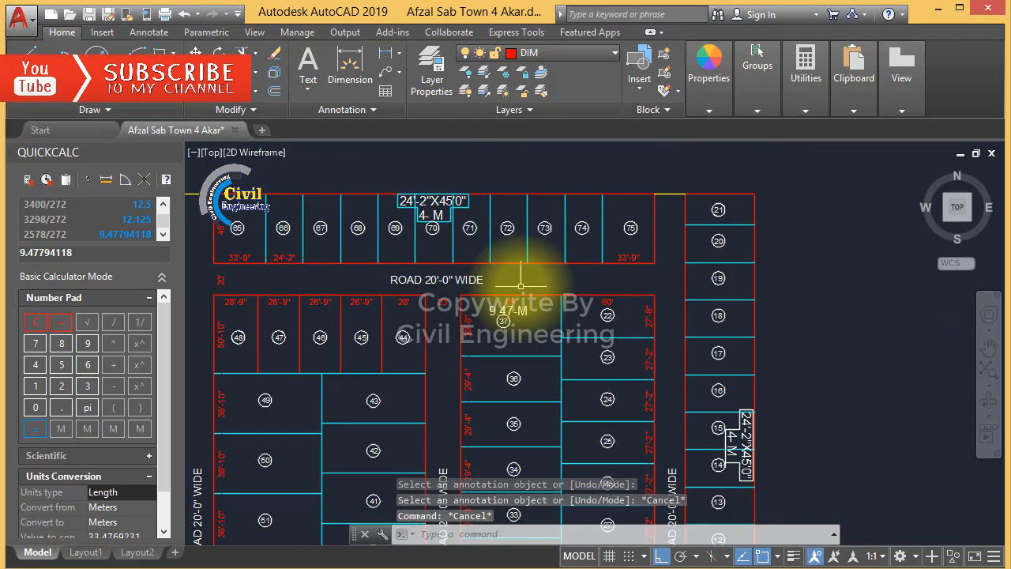
pyautogui.scroll(4, 389, 306)
pyautogui.write('co')
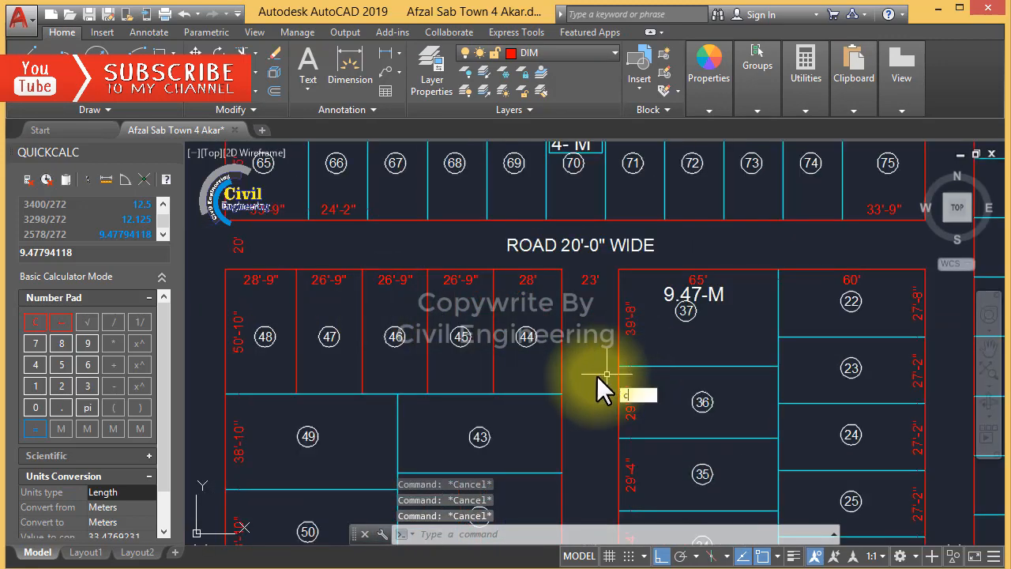
pyautogui.press('Return')
pyautogui.click(695, 296)
pyautogui.press('Return')
pyautogui.click(705, 300)
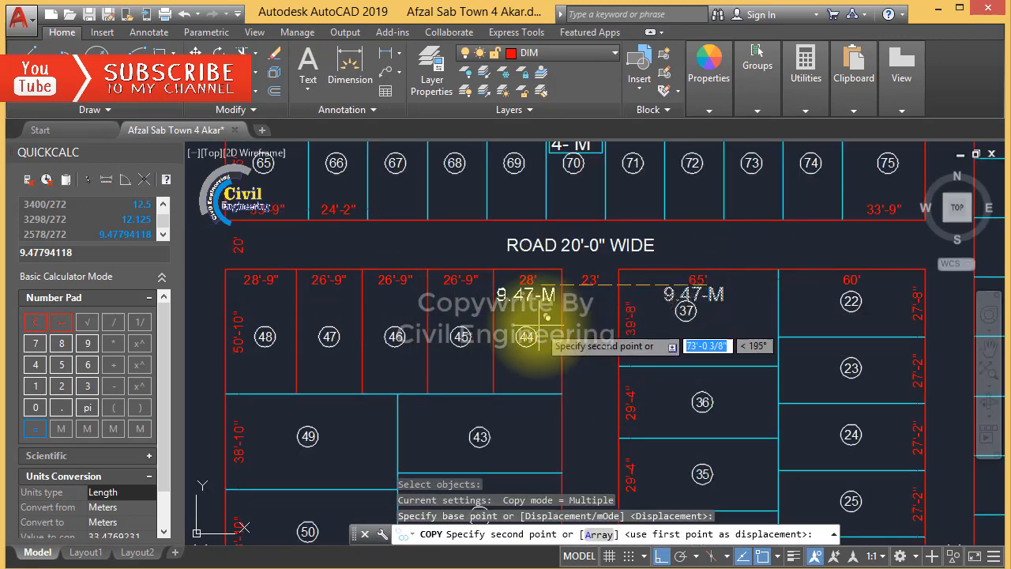
pyautogui.press('F8')
pyautogui.scroll(4, 541, 318)
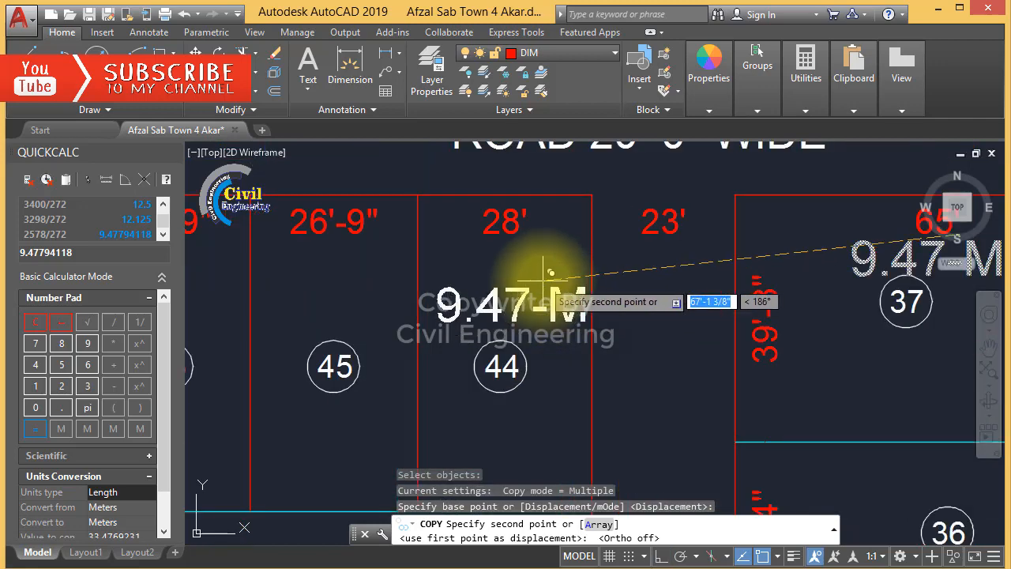
pyautogui.click(550, 272)
pyautogui.press('Escape')
pyautogui.press('Escape')
# Measure plot 44's area with the Area command, picking its four corners from the southeast one
pyautogui.scroll(-2, 607, 327)
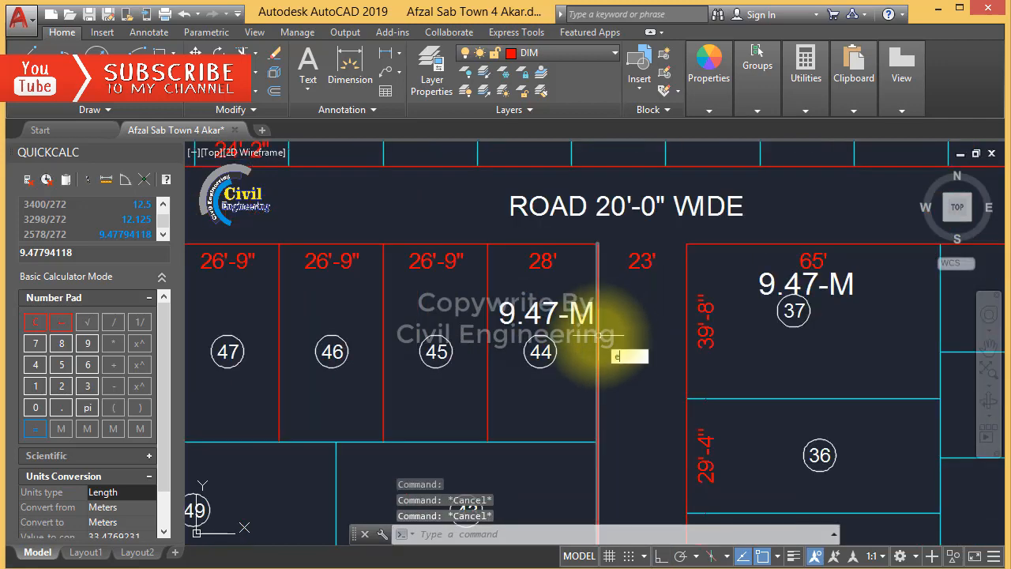
pyautogui.press('Return')
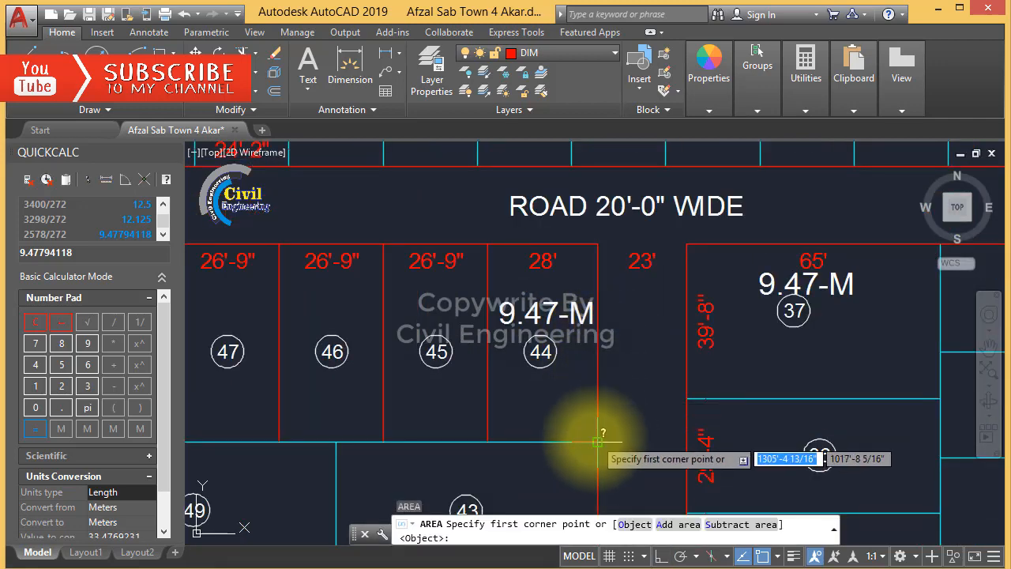
pyautogui.click(598, 440)
pyautogui.click(598, 245)
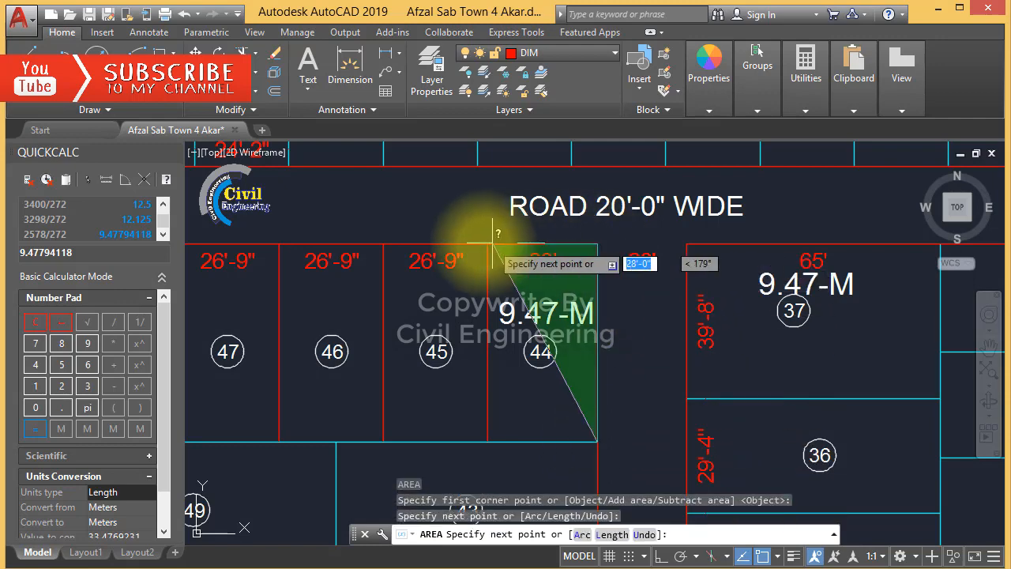
pyautogui.click(489, 245)
pyautogui.click(487, 441)
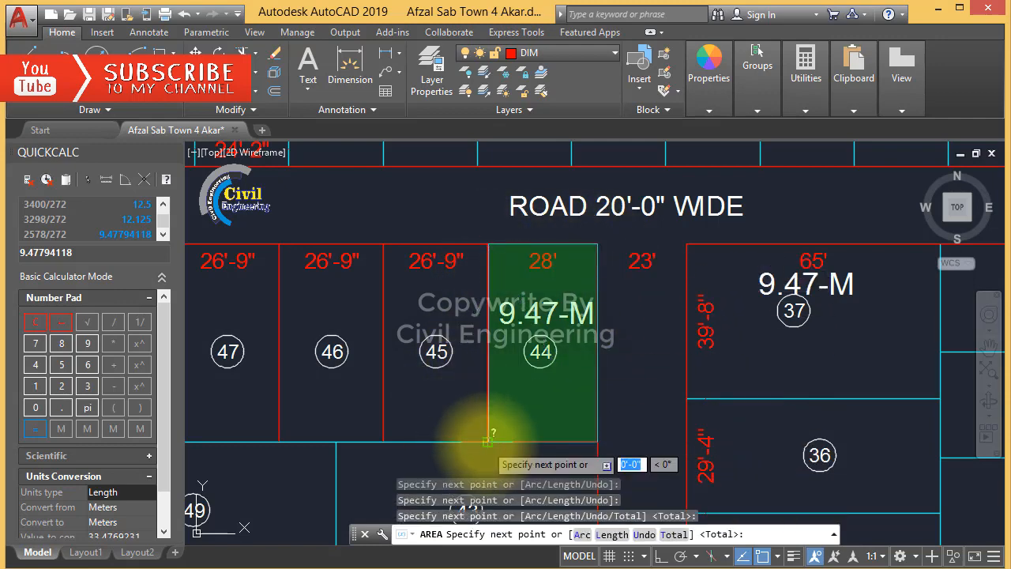
pyautogui.press('Return')
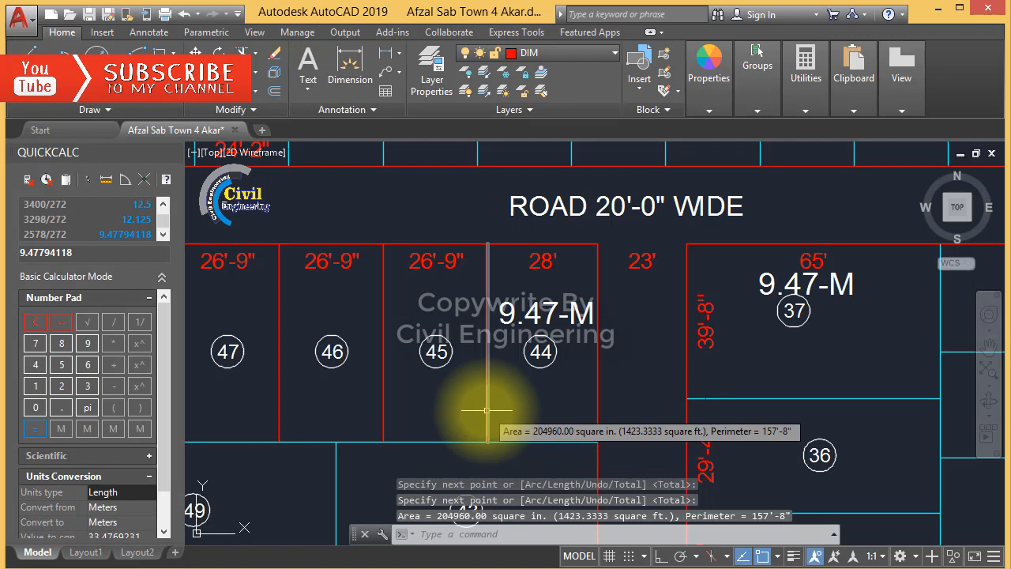
pyautogui.press('Escape')
pyautogui.press('Escape')
pyautogui.press('Escape')
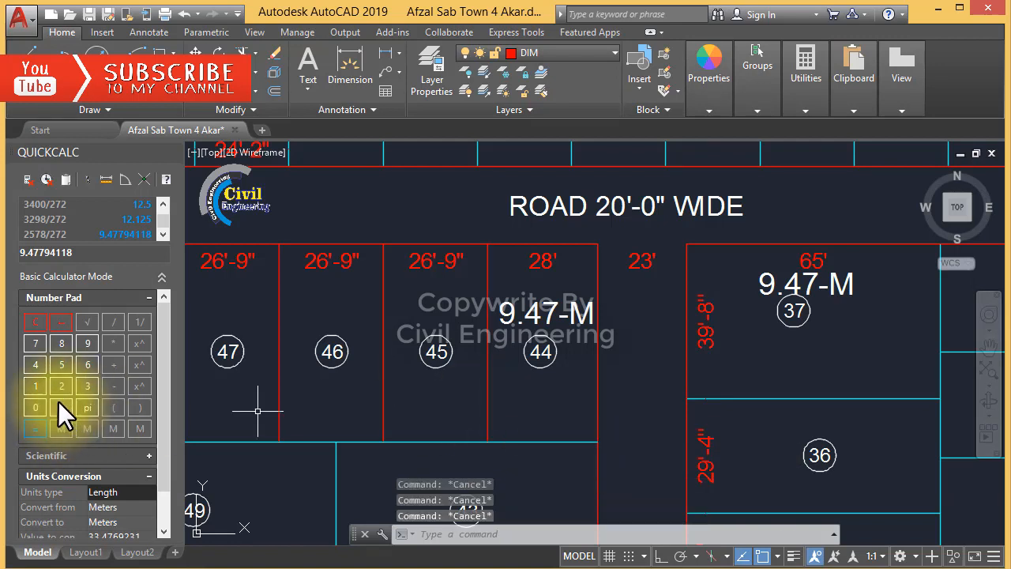
# Convert plot 44's area to marla in the calculator by evaluating 1423.33/272
pyautogui.click(35, 322)
pyautogui.click(34, 384)
pyautogui.click(34, 364)
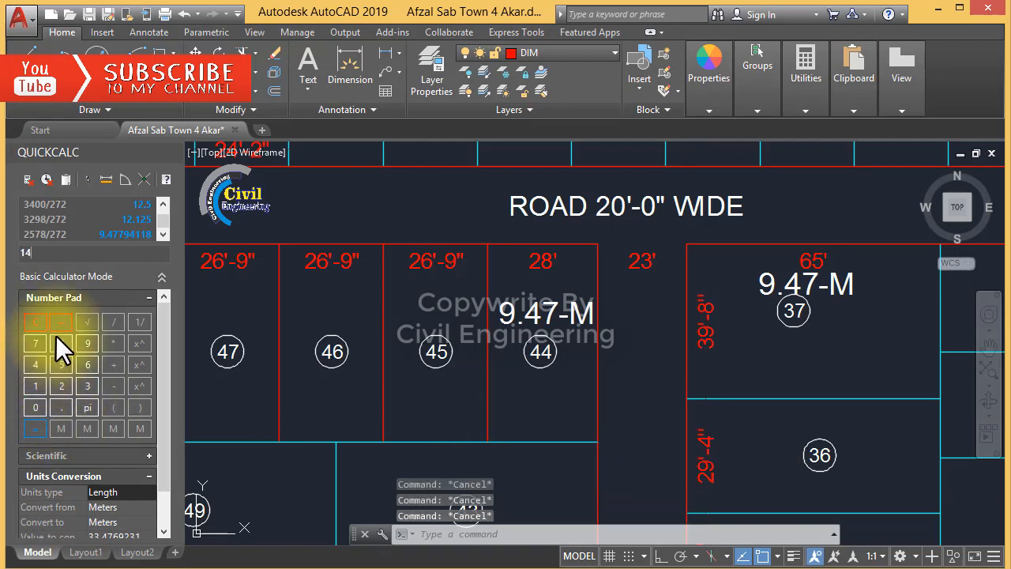
pyautogui.click(61, 386)
pyautogui.click(87, 385)
pyautogui.click(60, 407)
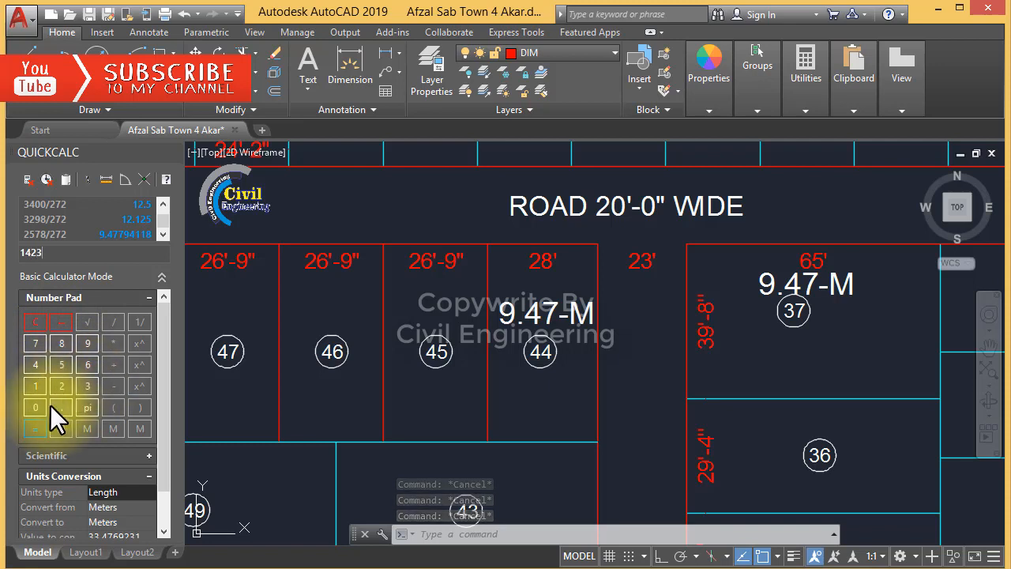
pyautogui.click(88, 387)
pyautogui.click(89, 387)
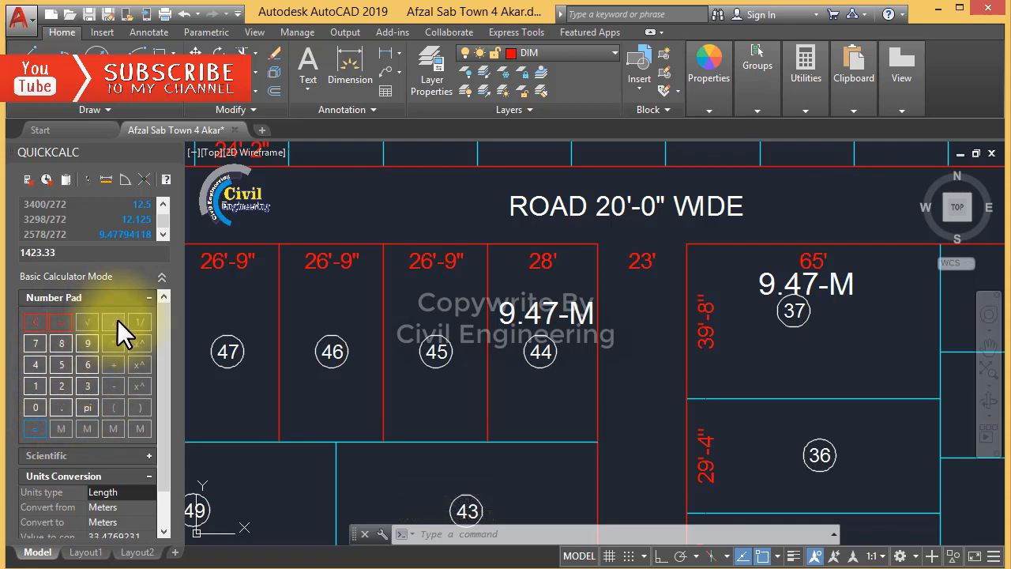
pyautogui.click(114, 320)
pyautogui.click(61, 387)
pyautogui.click(35, 345)
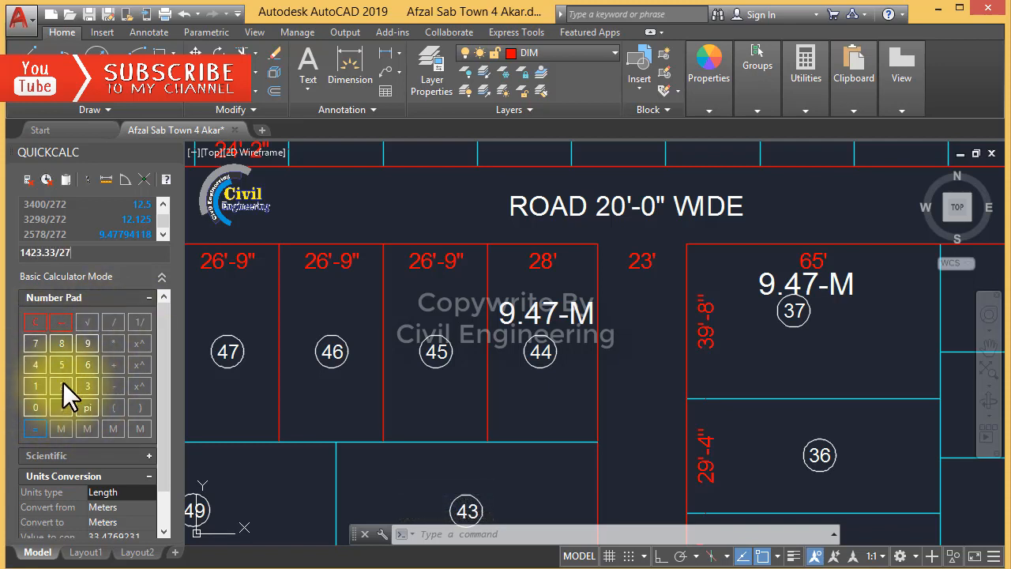
pyautogui.click(33, 427)
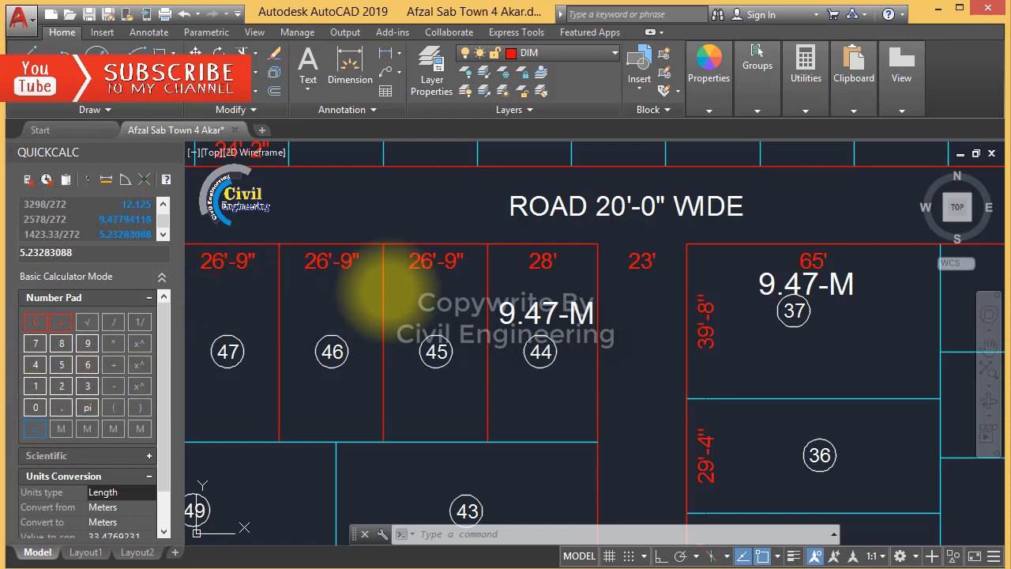
# Edit plot 44's size label to read 5.23-M
pyautogui.press('Escape')
pyautogui.press('Escape')
pyautogui.press('Escape')
pyautogui.write('ed')
pyautogui.press('Return')
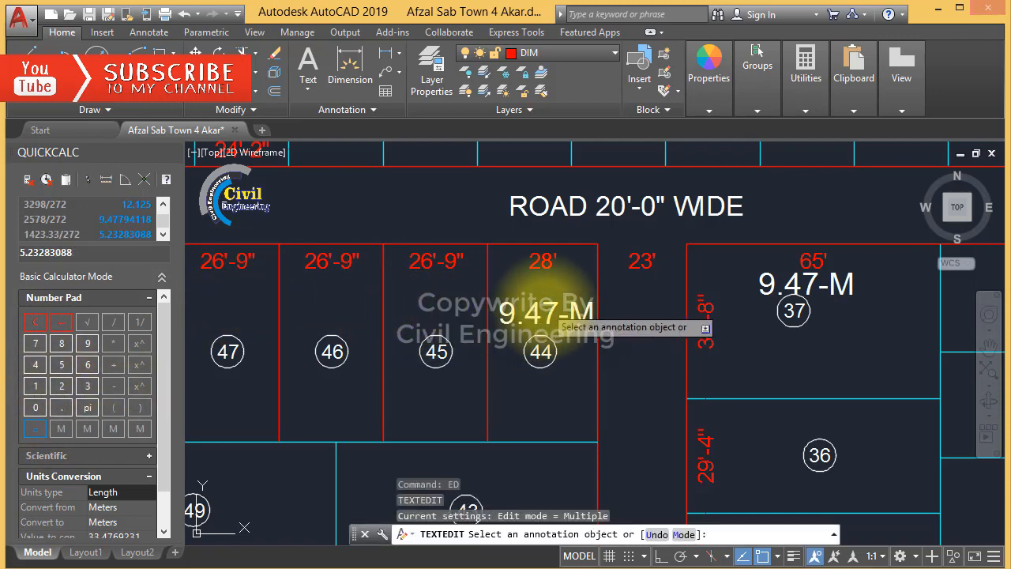
pyautogui.click(557, 318)
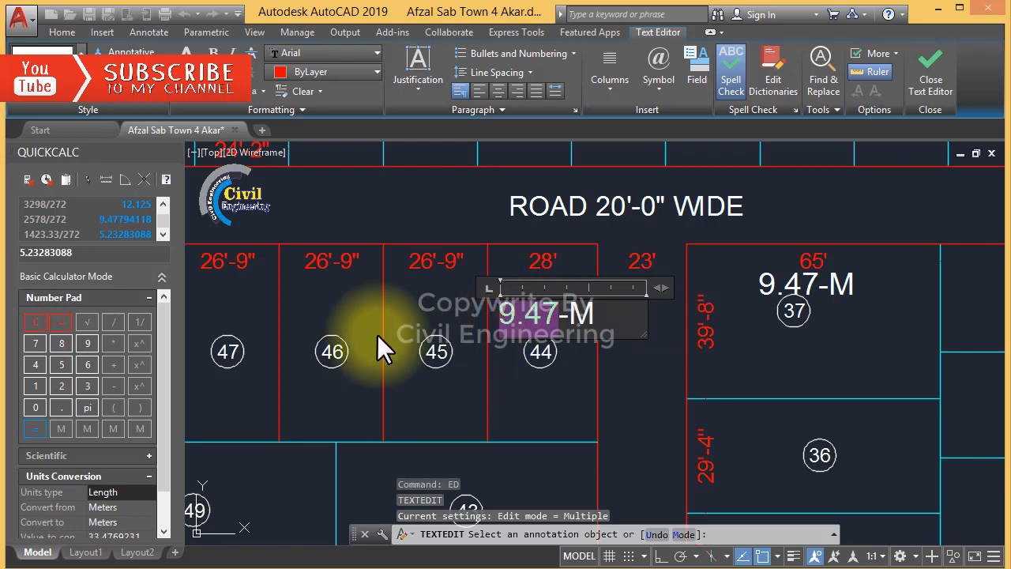
pyautogui.press('BackSpace')
pyautogui.press('BackSpace')
pyautogui.press('BackSpace')
pyautogui.press('BackSpace')
pyautogui.write('53.')
pyautogui.press('BackSpace')
pyautogui.press('BackSpace')
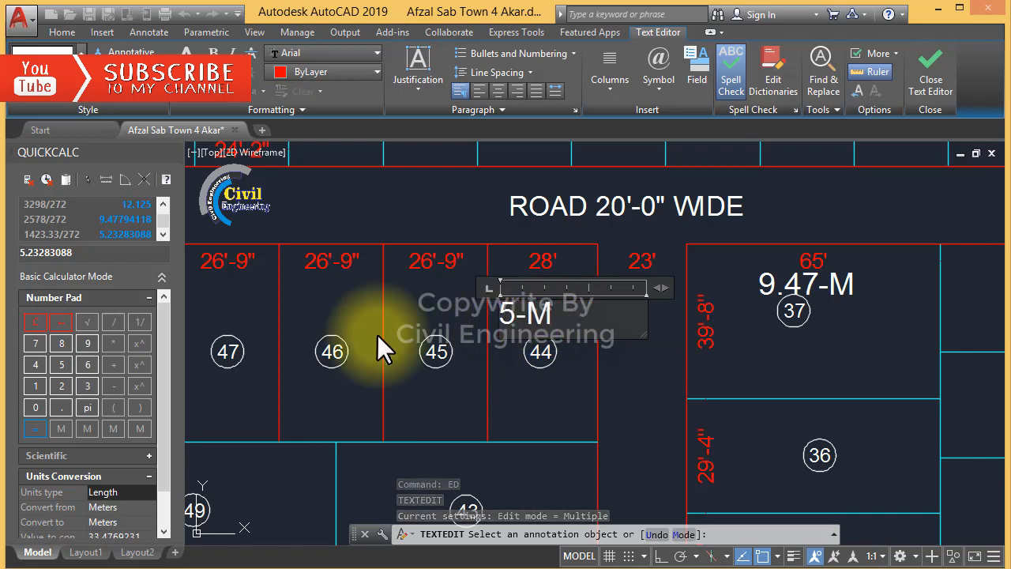
pyautogui.write('.2')
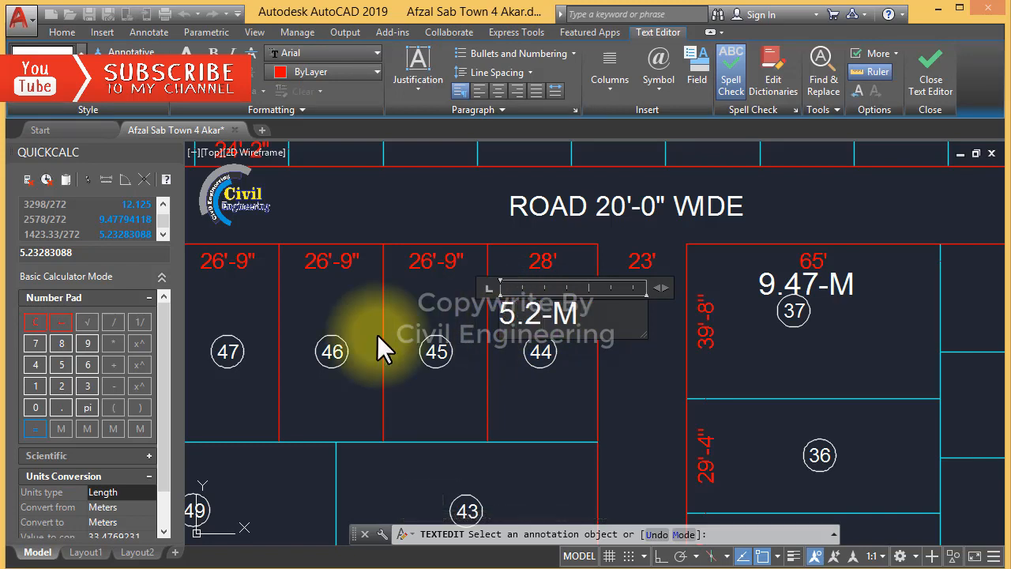
pyautogui.write('3')
pyautogui.press('Escape')
pyautogui.press('Escape')
pyautogui.press('Escape')
pyautogui.scroll(-4, 599, 340)
pyautogui.press('Escape')
pyautogui.press('Escape')
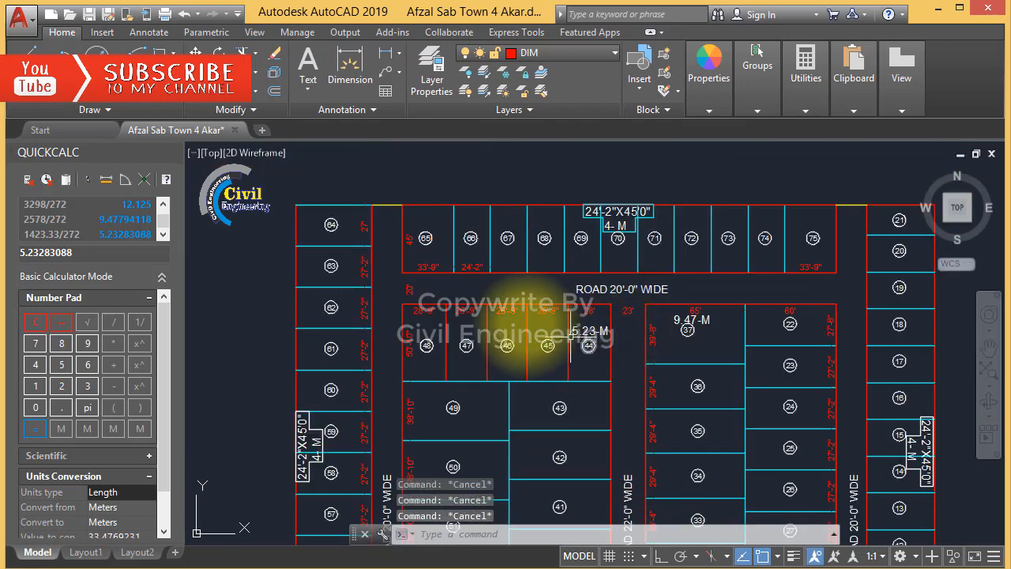
# Copy plot 44's size label about 107.5 ft due west into plot 48, above the plot number, with Ortho turned on
pyautogui.scroll(2, 523, 323)
pyautogui.write('co')
pyautogui.press('Return')
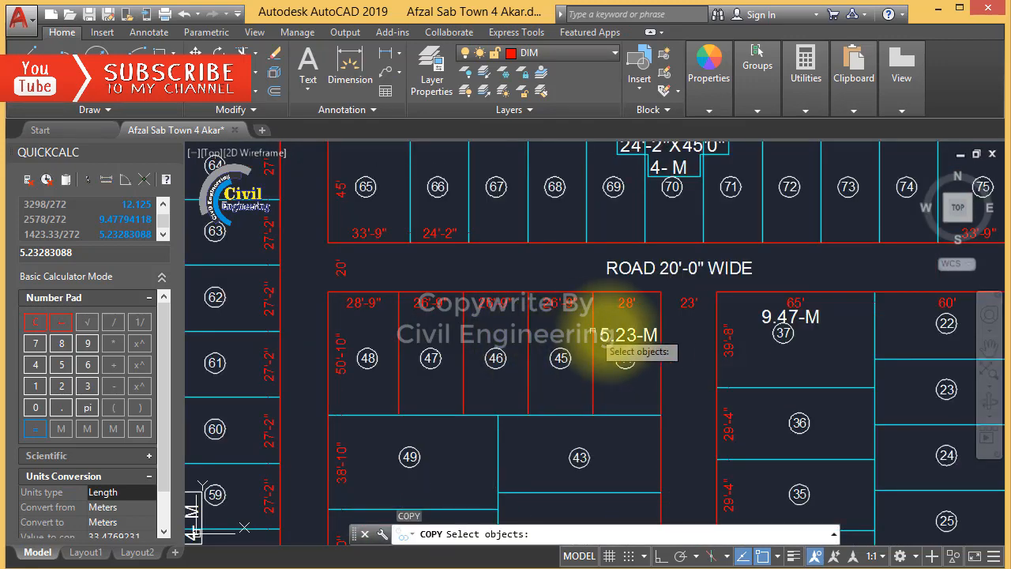
pyautogui.click(608, 341)
pyautogui.press('Return')
pyautogui.click(604, 338)
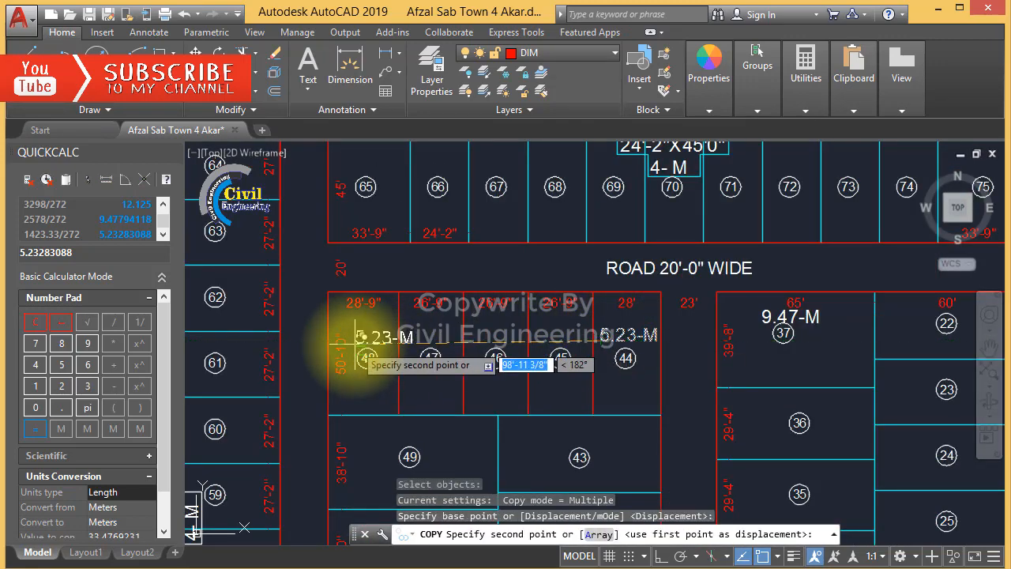
pyautogui.press('F8')
pyautogui.scroll(6, 354, 340)
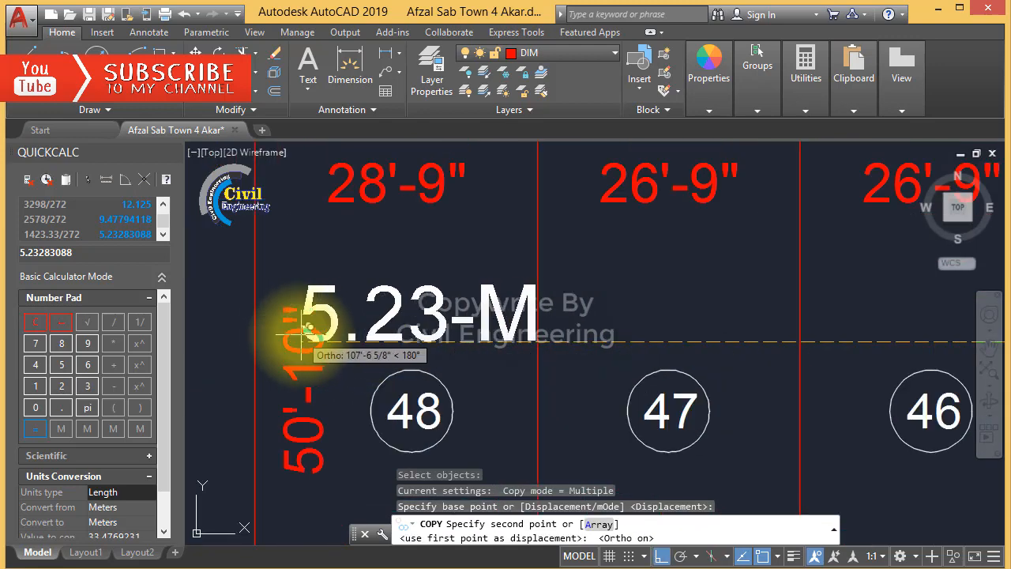
pyautogui.click(297, 335)
pyautogui.press('Escape')
pyautogui.press('Escape')
pyautogui.press('Escape')
pyautogui.scroll(-4, 440, 320)
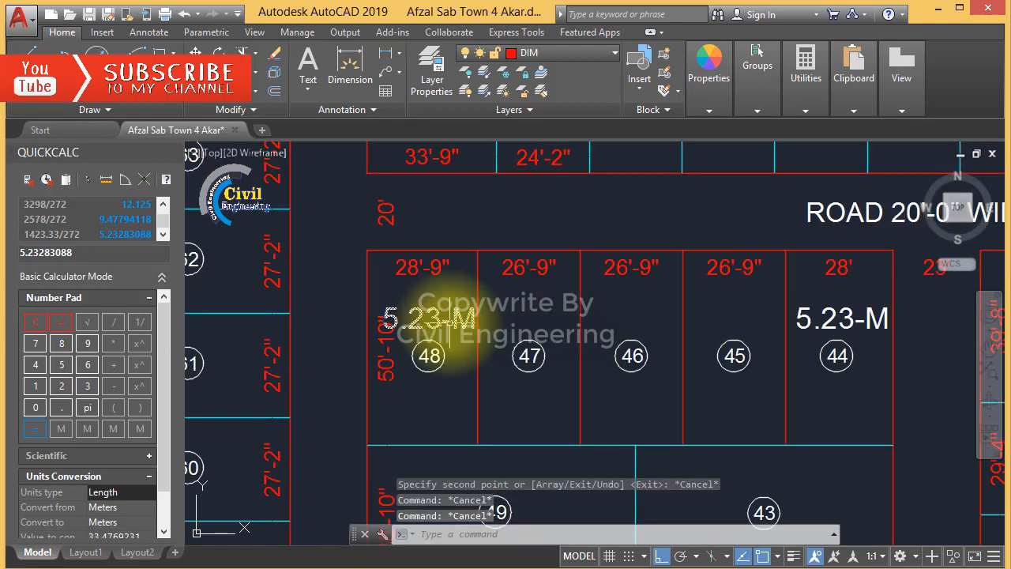
# Measure plot 48's area with the Area command, picking its four corners from the southeast one
pyautogui.press('Return')
pyautogui.click(477, 444)
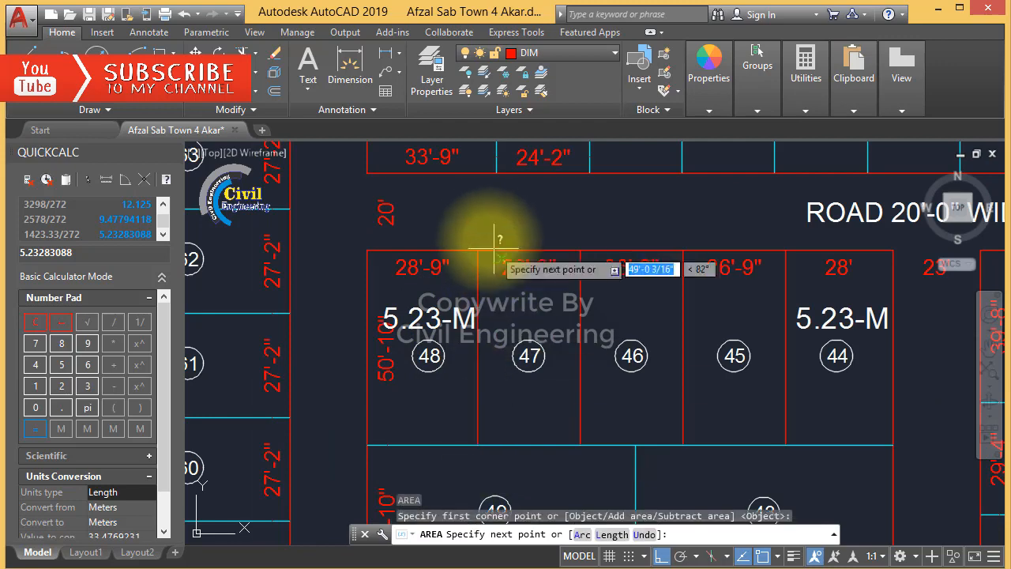
pyautogui.click(479, 250)
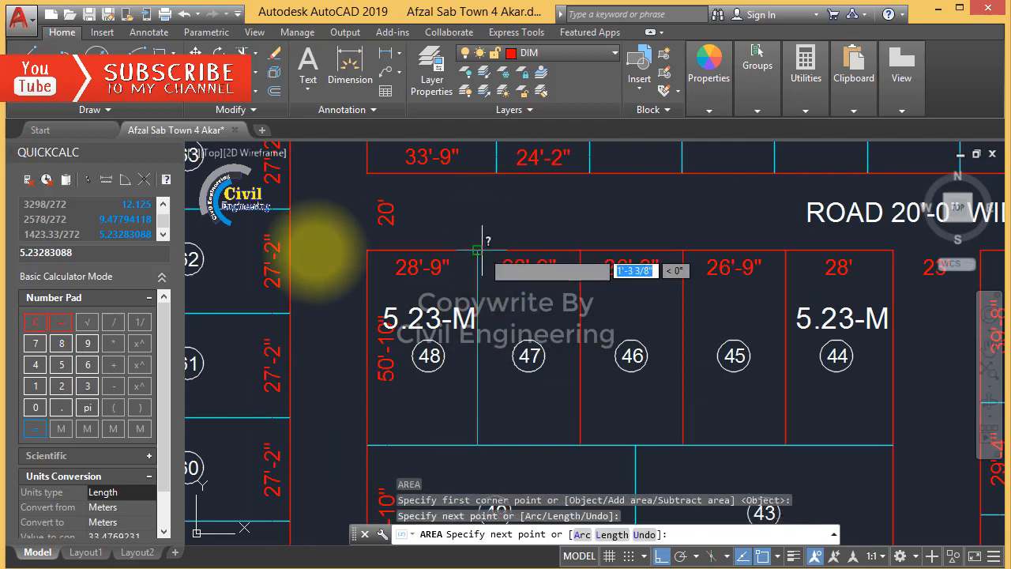
pyautogui.click(366, 249)
pyautogui.click(366, 444)
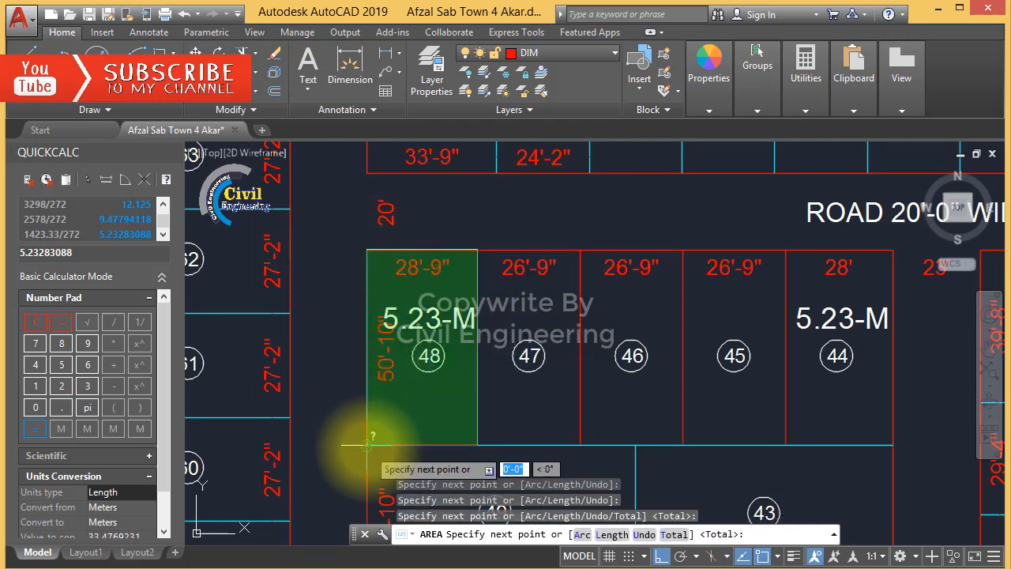
pyautogui.press('Return')
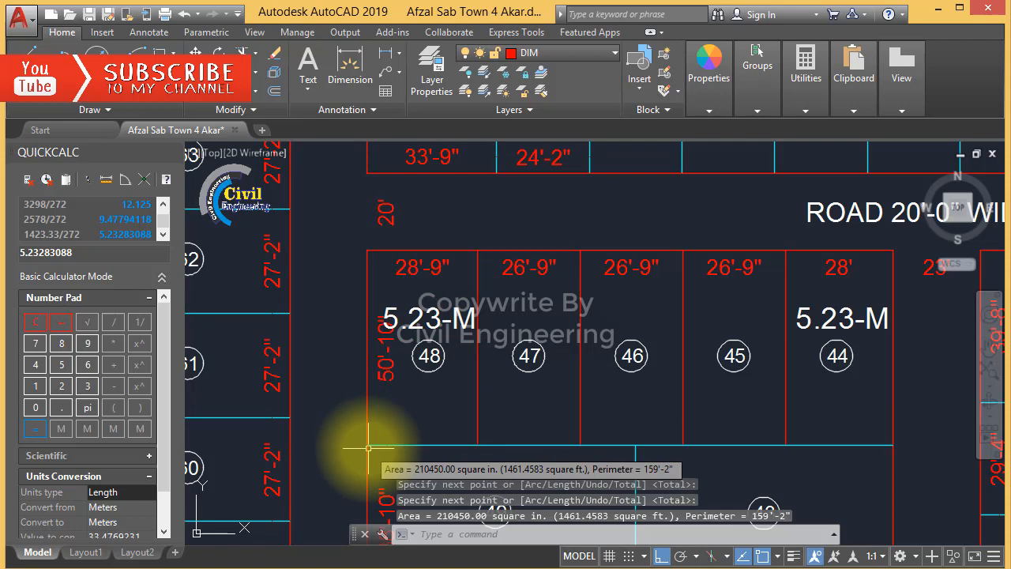
pyautogui.press('Escape')
pyautogui.press('Escape')
# Convert plot 48's area to marla in the calculator by evaluating 1461/272
pyautogui.click(35, 322)
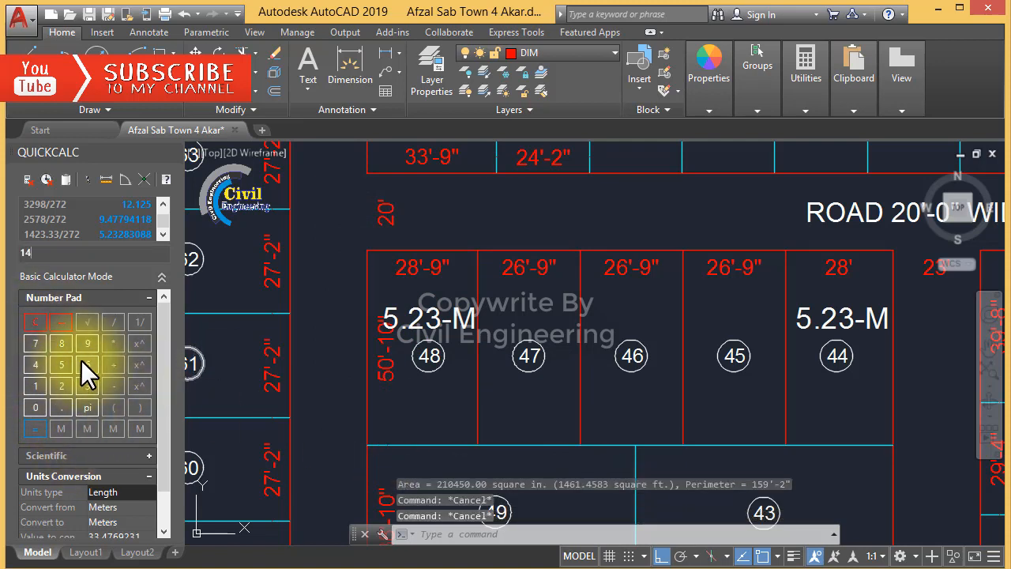
pyautogui.click(35, 385)
pyautogui.click(113, 322)
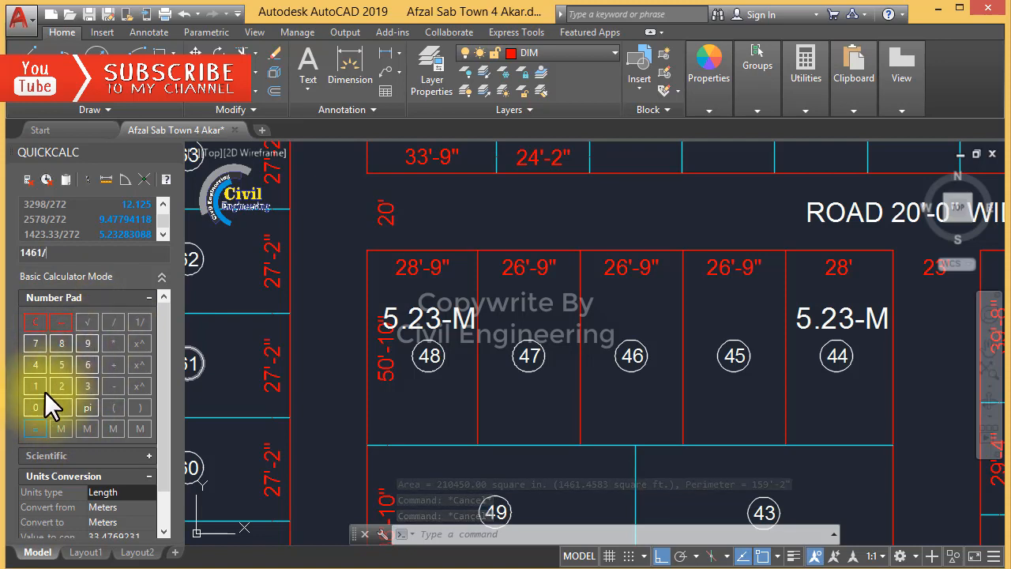
pyautogui.click(62, 386)
pyautogui.click(33, 346)
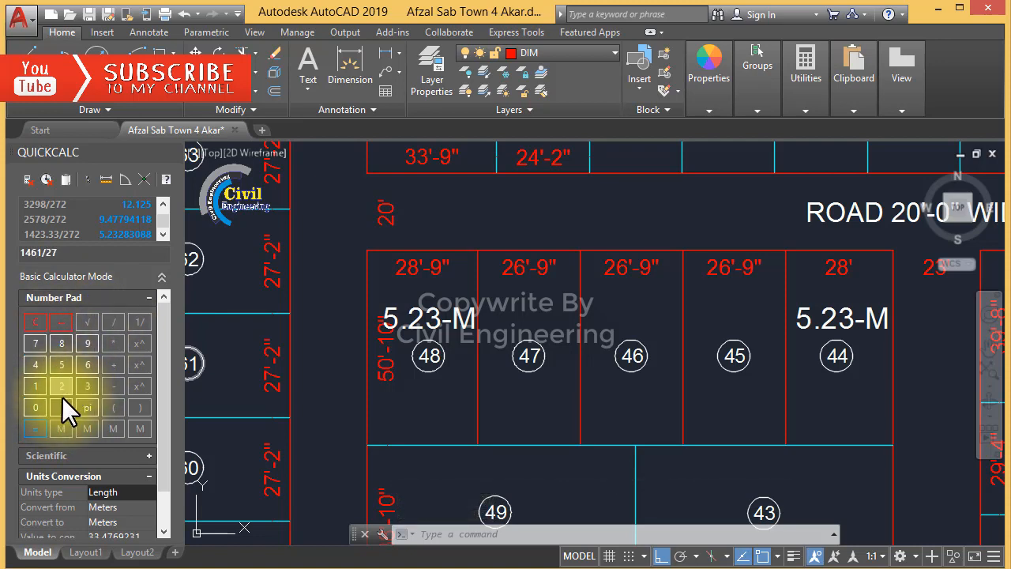
pyautogui.click(61, 386)
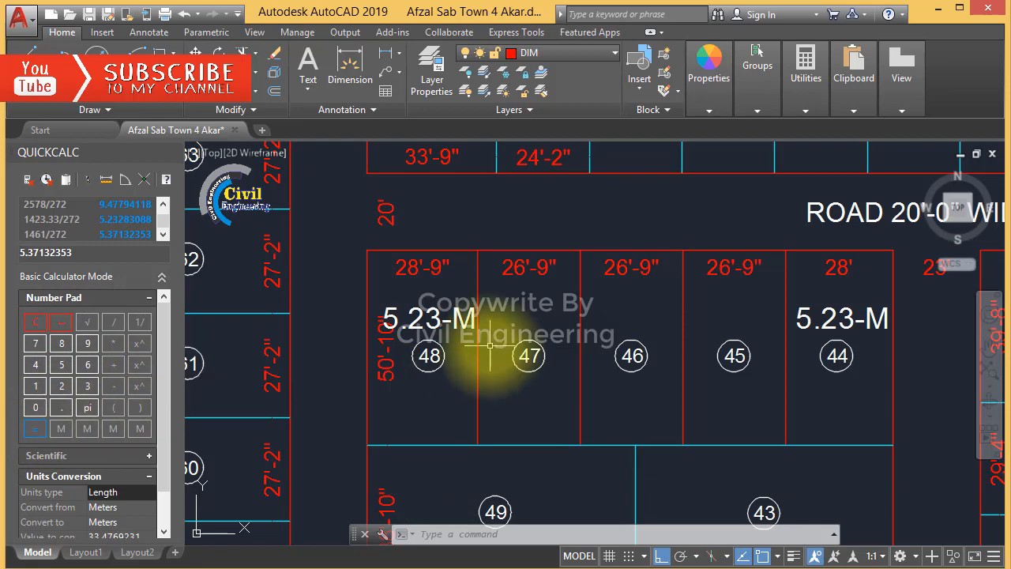
# Edit plot 48's size label to read 5.37-M
pyautogui.press('Escape')
pyautogui.press('Escape')
pyautogui.press('Escape')
pyautogui.write('ed')
pyautogui.press('Return')
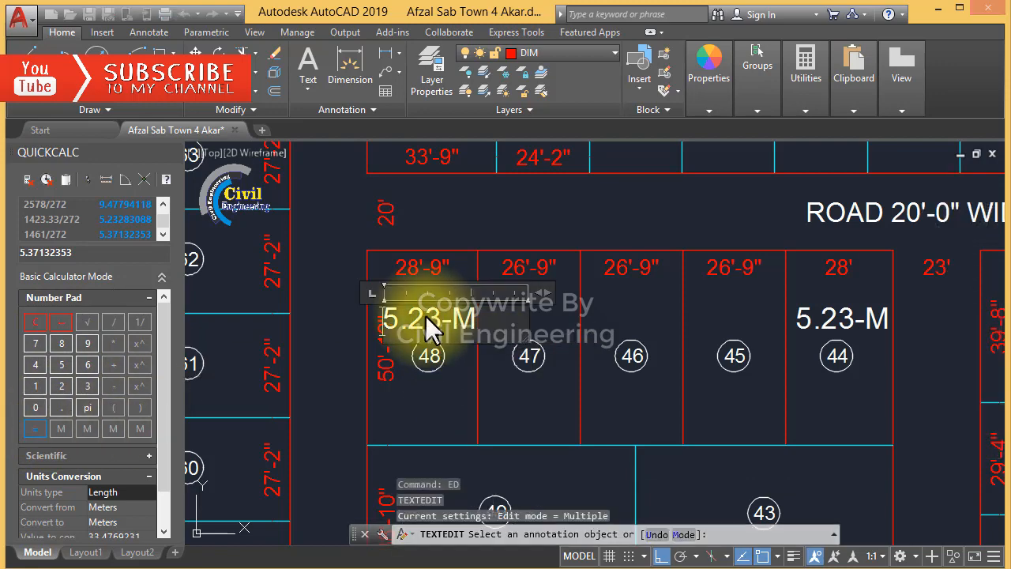
pyautogui.click(426, 321)
pyautogui.scroll(2, 428, 320)
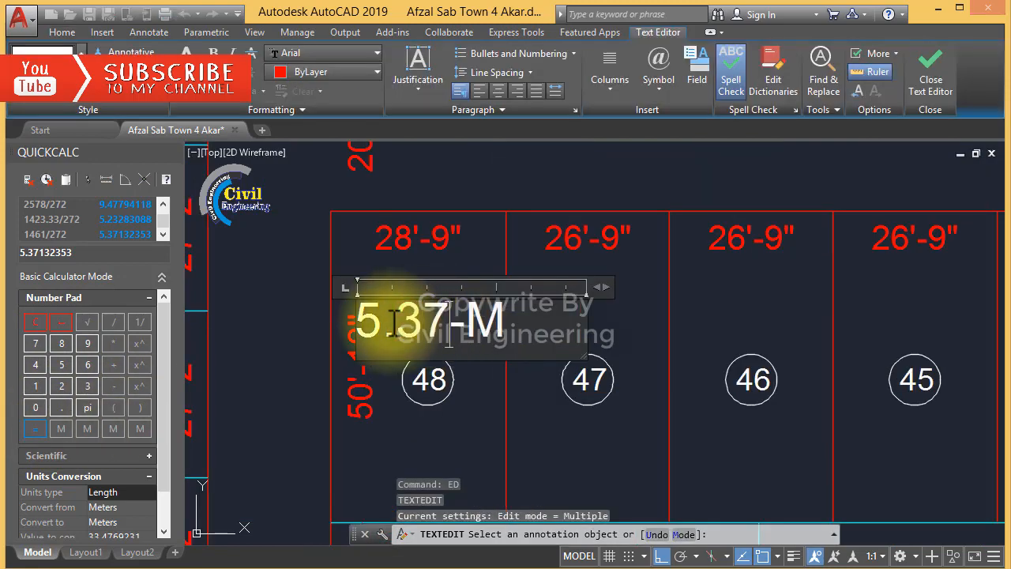
pyautogui.press('Escape')
pyautogui.press('Escape')
pyautogui.press('Escape')
pyautogui.scroll(-2, 380, 316)
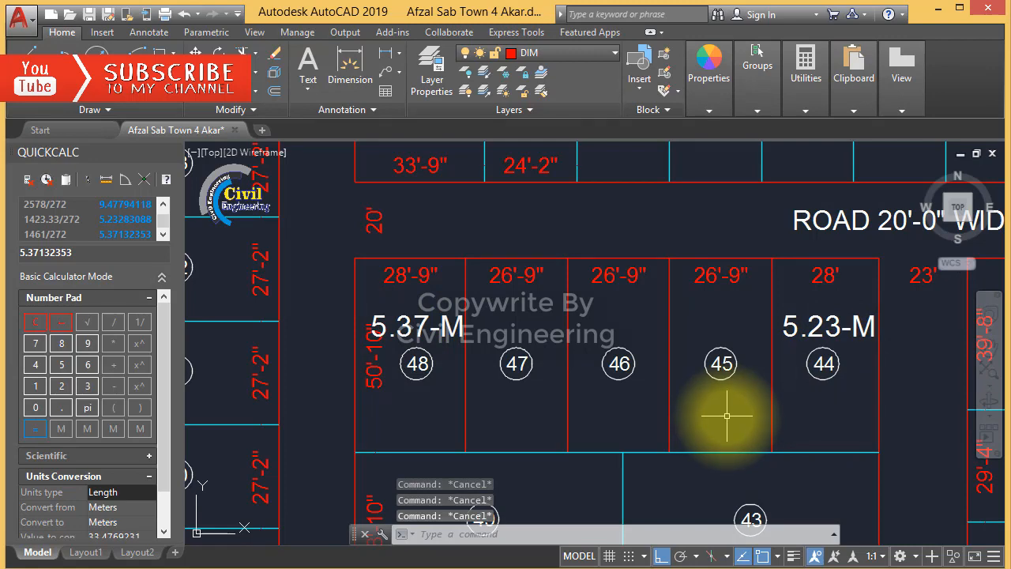
# Move the four dividing lines between plots 44 and 48, together with plot numbers 45 to 47, 2 inches due west
pyautogui.write('m')
pyautogui.press('Return')
pyautogui.click(790, 347)
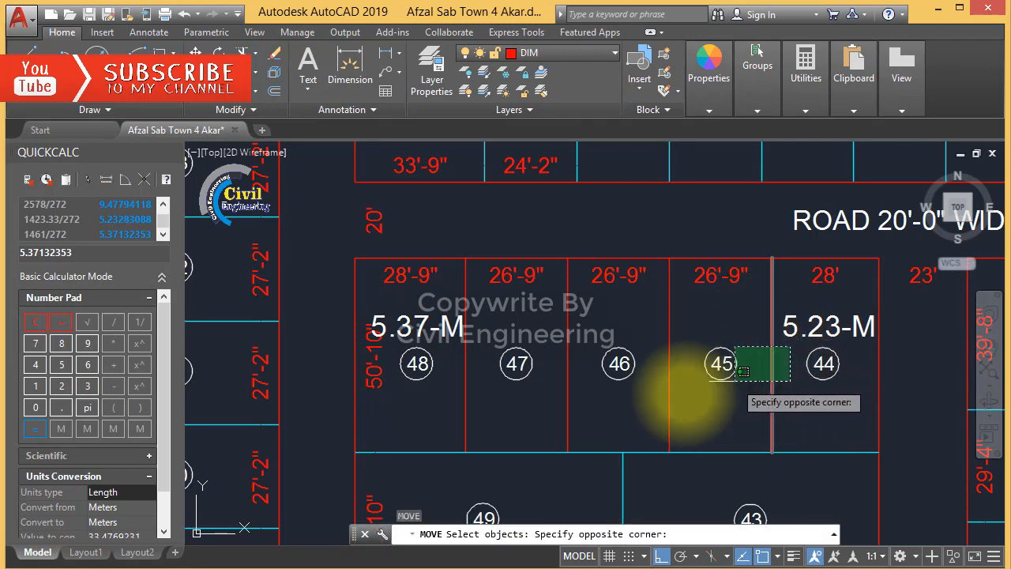
pyautogui.click(433, 401)
pyautogui.press('Return')
pyautogui.click(695, 409)
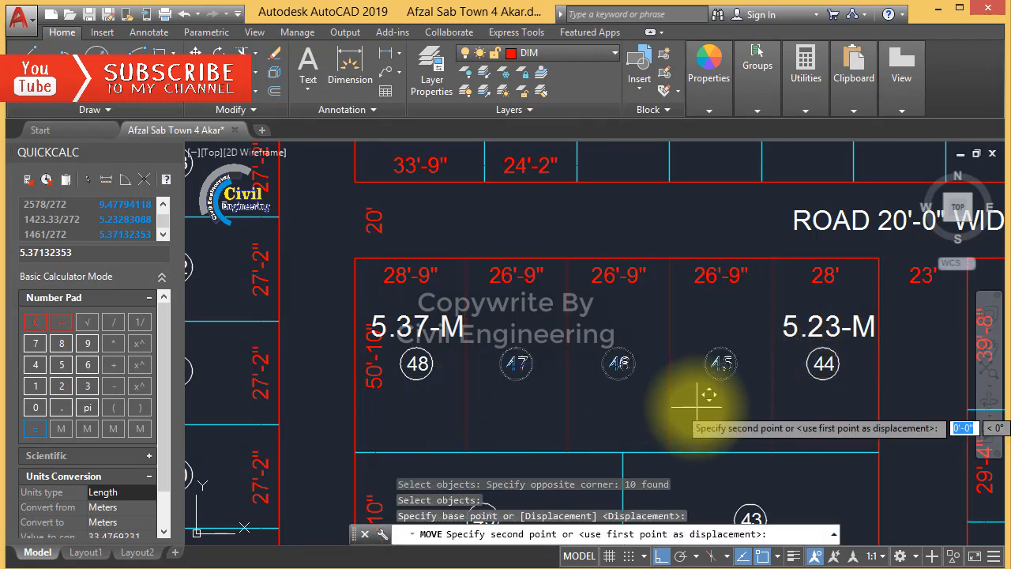
pyautogui.write('2')
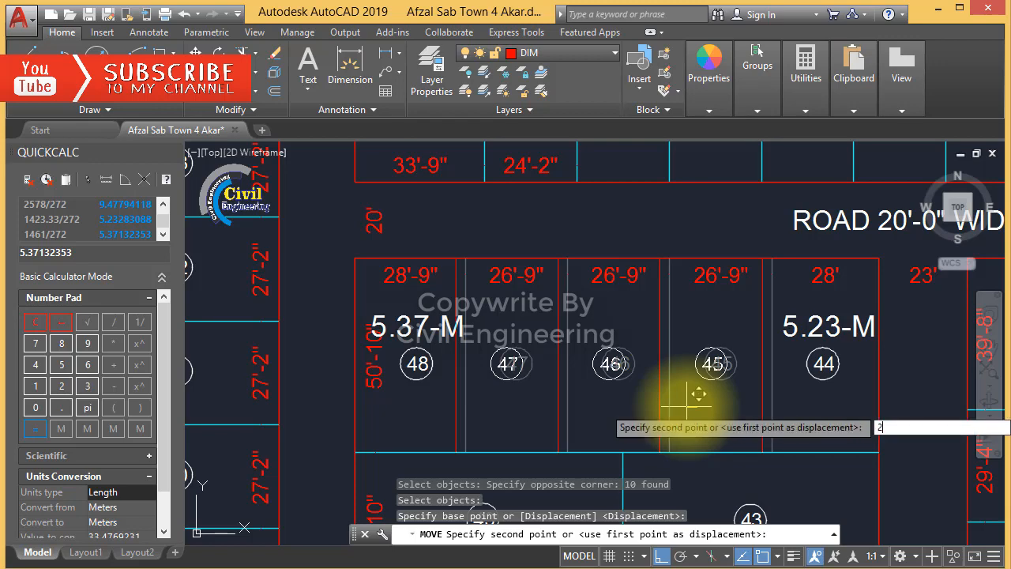
pyautogui.press('Return')
pyautogui.press('Escape')
pyautogui.press('Escape')
pyautogui.press('Escape')
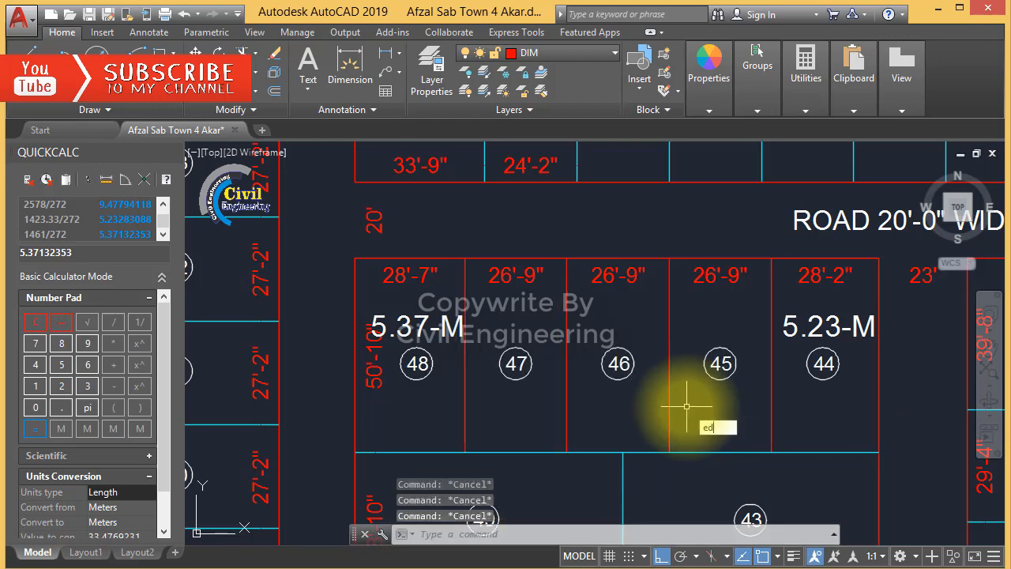
# Edit plot 44's size label to read 5.25-M
pyautogui.write('ed')
pyautogui.press('Return')
pyautogui.click(830, 324)
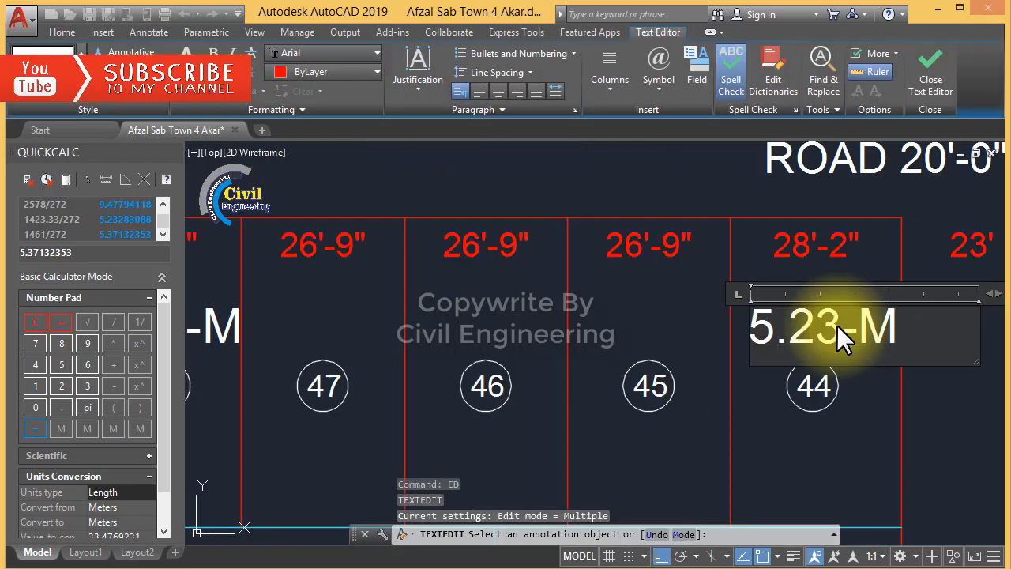
pyautogui.moveTo(840, 325); pyautogui.dragTo(817, 325)
pyautogui.click(692, 339)
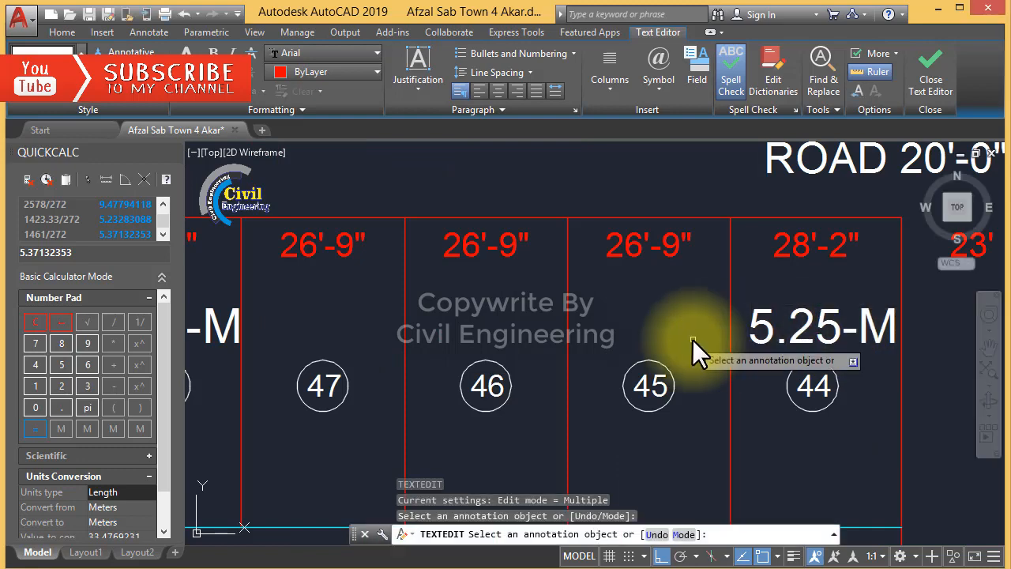
# Edit plot 48's size label to read 5.35-M and end text editing
pyautogui.scroll(4, 327, 384)
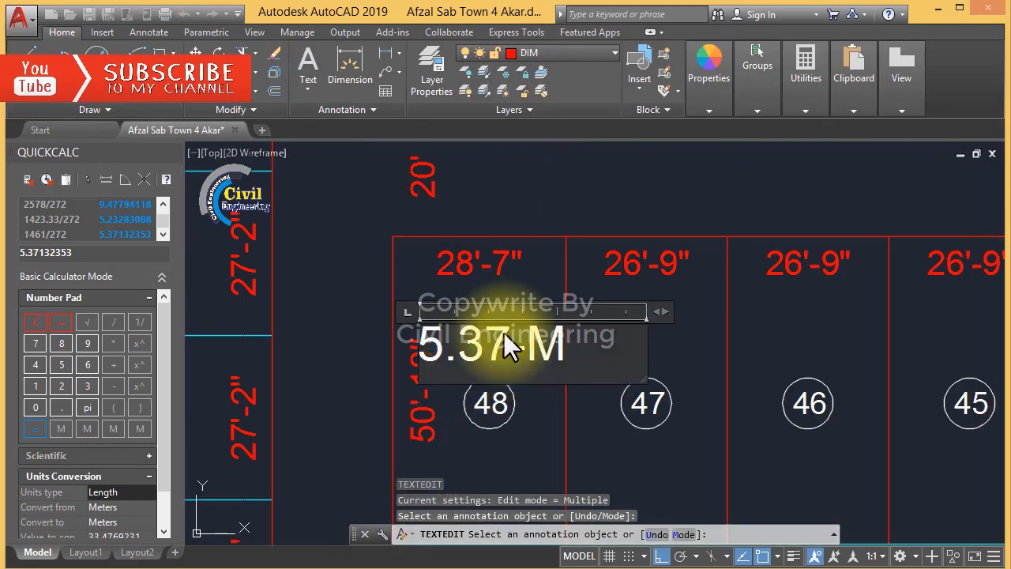
pyautogui.click(510, 343)
pyautogui.moveTo(513, 325); pyautogui.dragTo(492, 325)
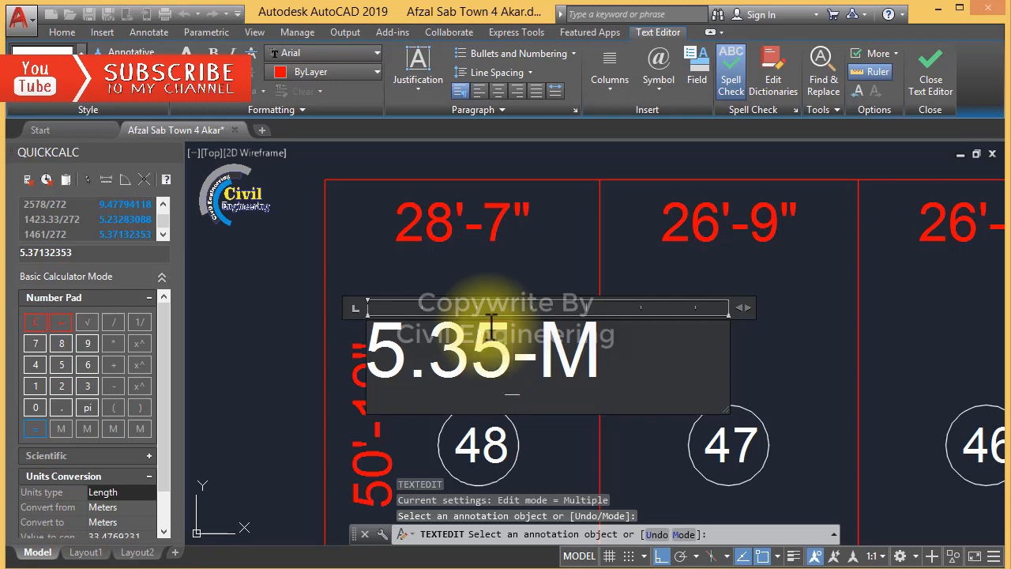
pyautogui.hotkey('ctrl', 'Return')
pyautogui.scroll(-2, 648, 336)
pyautogui.press('Escape')
pyautogui.press('Escape')
pyautogui.press('Escape')
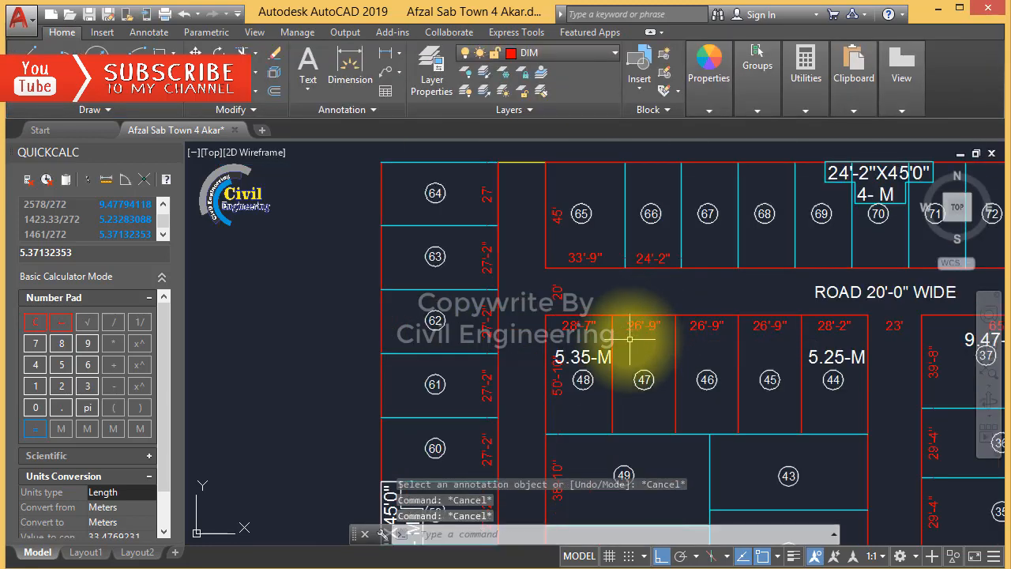
# Copy plot 48's size label due north into plot 65, above the plot number
pyautogui.write('co')
pyautogui.press('Return')
pyautogui.click(591, 356)
pyautogui.press('Return')
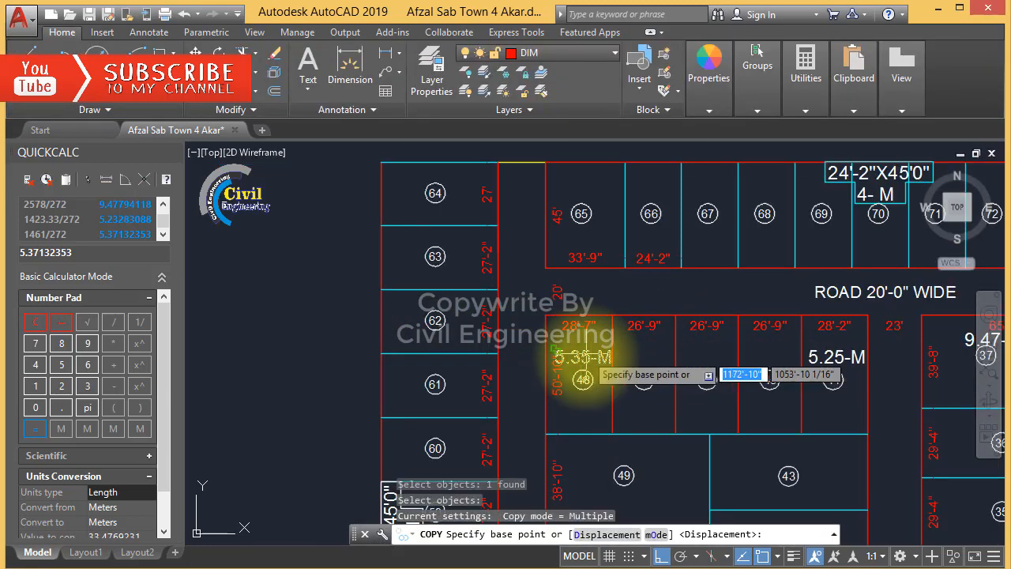
pyautogui.click(587, 354)
pyautogui.scroll(-2, 597, 437)
pyautogui.scroll(4, 604, 339)
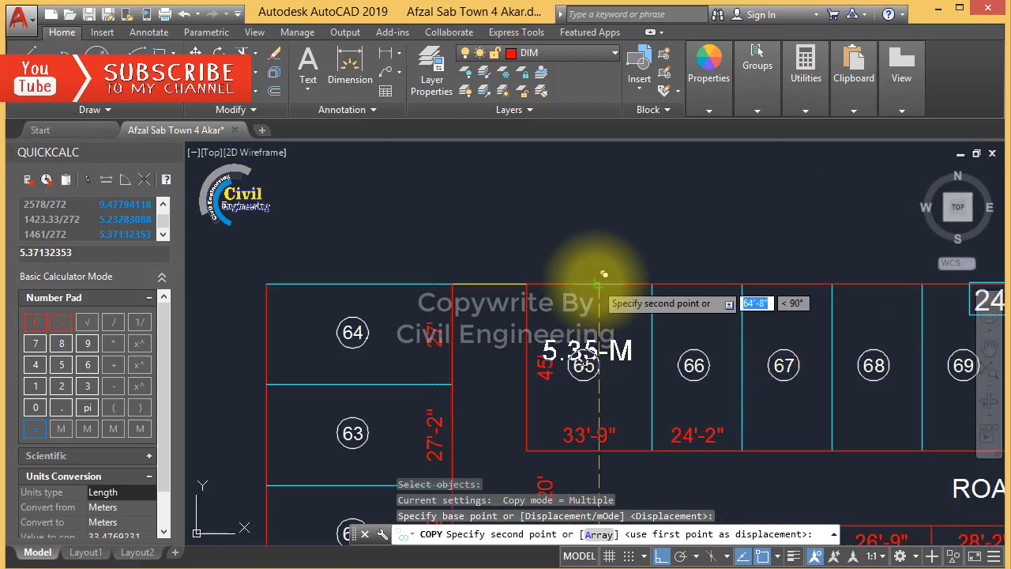
pyautogui.press('Escape')
pyautogui.press('Escape')
pyautogui.scroll(-2, 505, 320)
pyautogui.press('Escape')
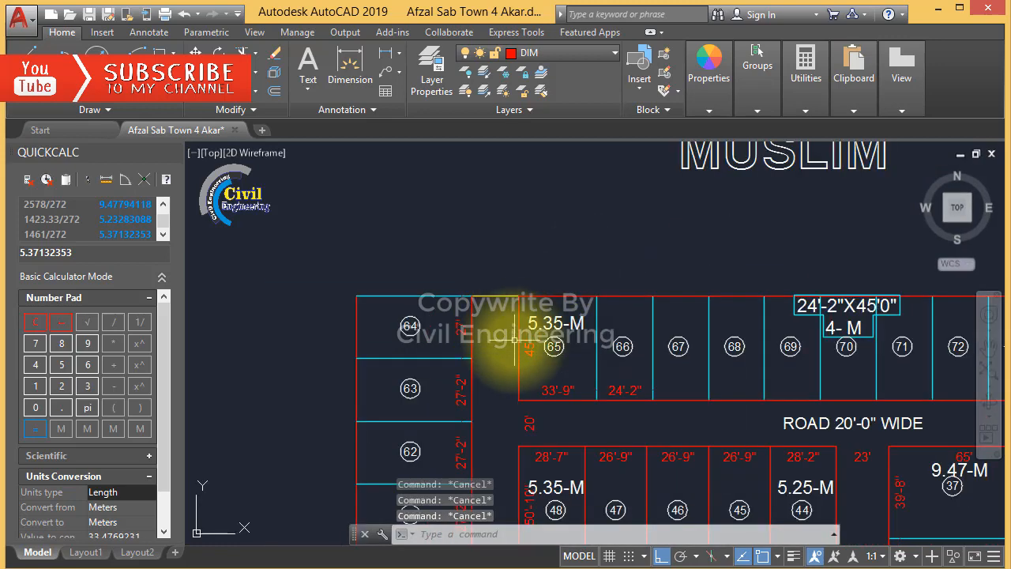
# Copy plot 65's size label about 255 ft due east into plot 75, above the plot number
pyautogui.write('co')
pyautogui.press('Return')
pyautogui.scroll(3, 542, 367)
pyautogui.click(575, 293)
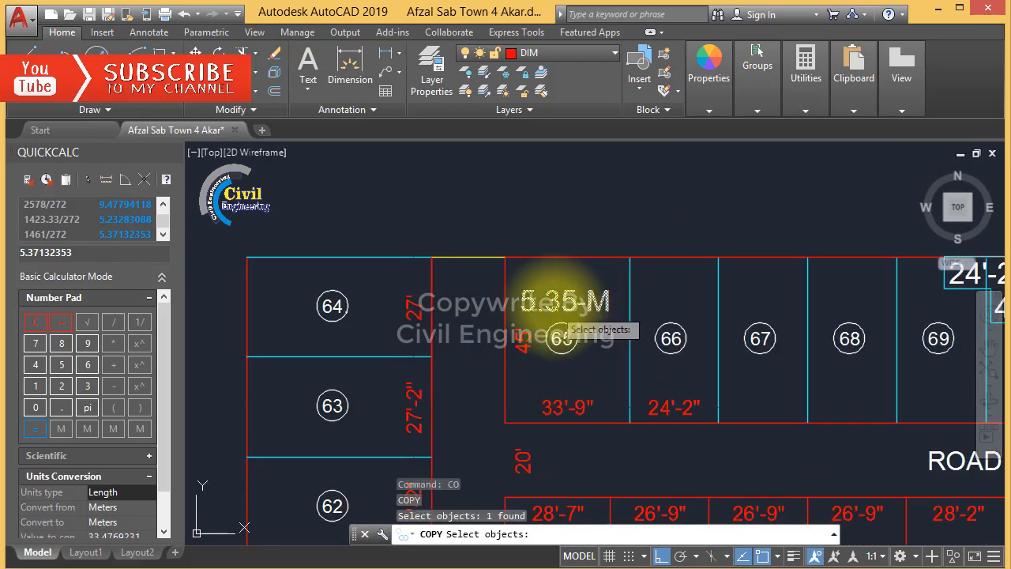
pyautogui.press('Return')
pyautogui.click(525, 346)
pyautogui.scroll(-5, 380, 344)
pyautogui.scroll(5, 759, 297)
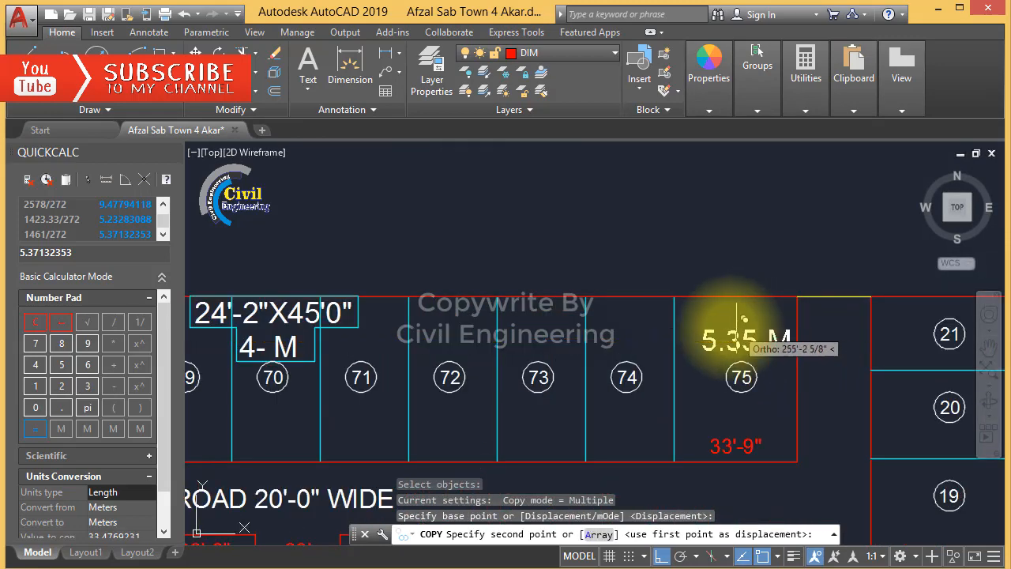
pyautogui.click(737, 324)
pyautogui.press('Escape')
pyautogui.press('Escape')
pyautogui.press('Escape')
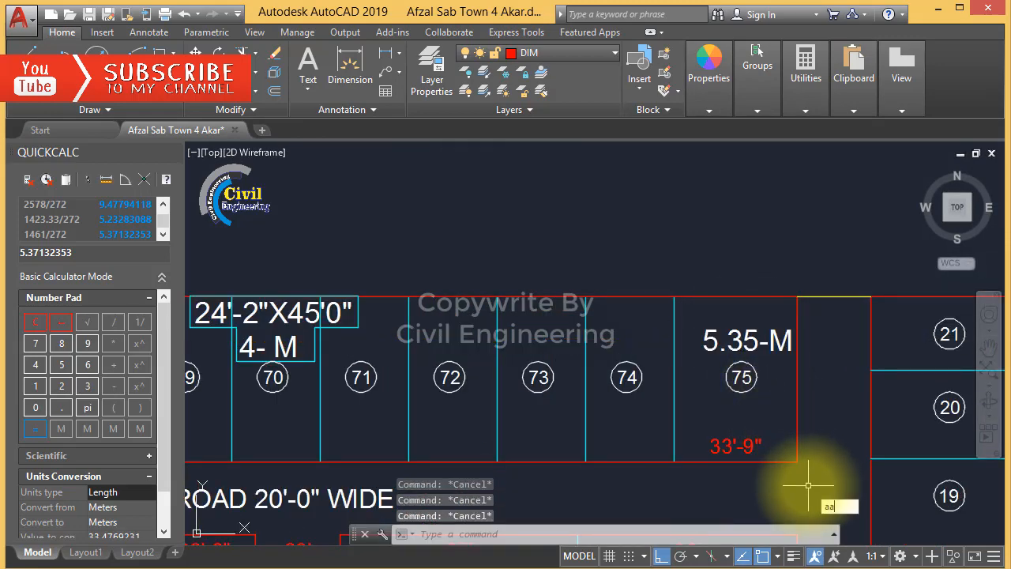
# Measure plot 75's area with the Area command, picking its four corners from the southeast one
pyautogui.write('aa')
pyautogui.press('Return')
pyautogui.click(798, 297)
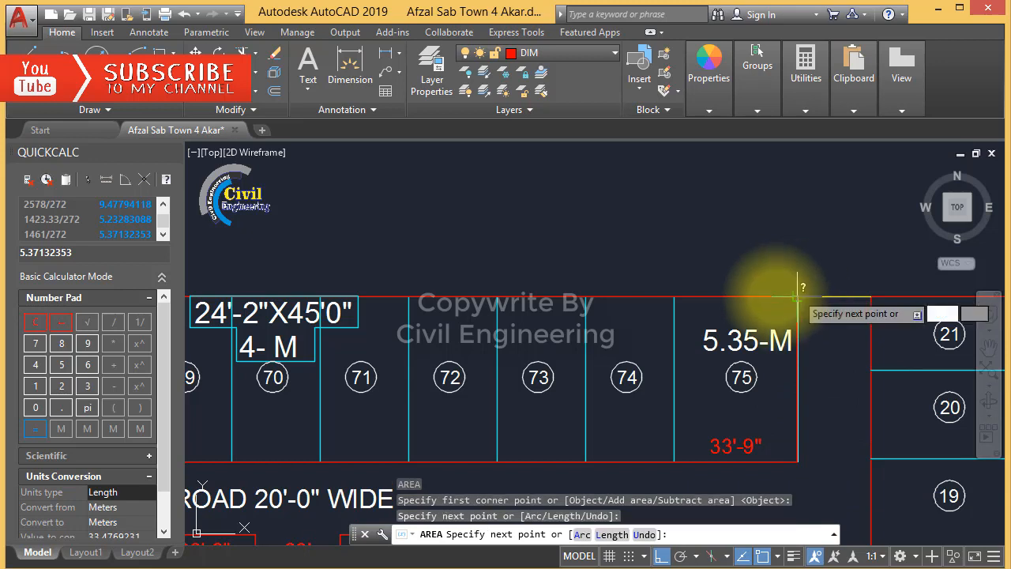
pyautogui.click(674, 297)
pyautogui.click(673, 462)
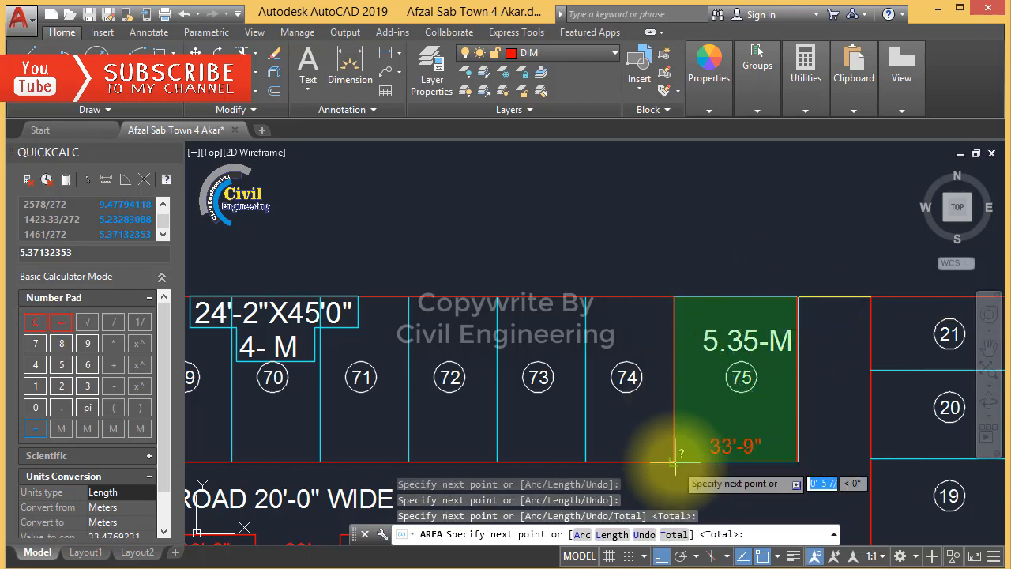
pyautogui.press('Return')
pyautogui.press('Escape')
pyautogui.press('Escape')
pyautogui.press('Escape')
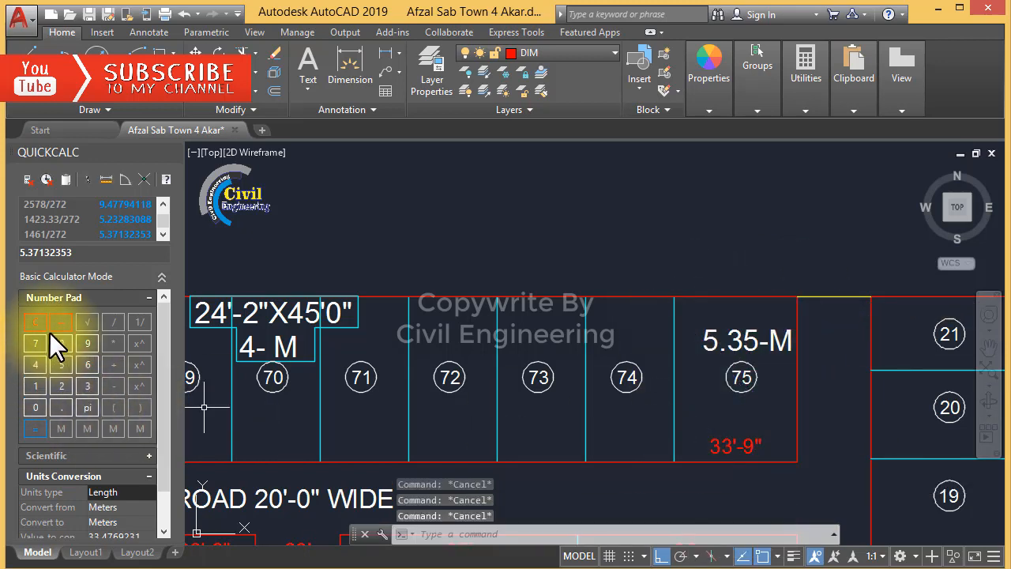
# Convert plot 75's area to marla in the calculator by evaluating 1518/272
pyautogui.click(39, 323)
pyautogui.click(37, 382)
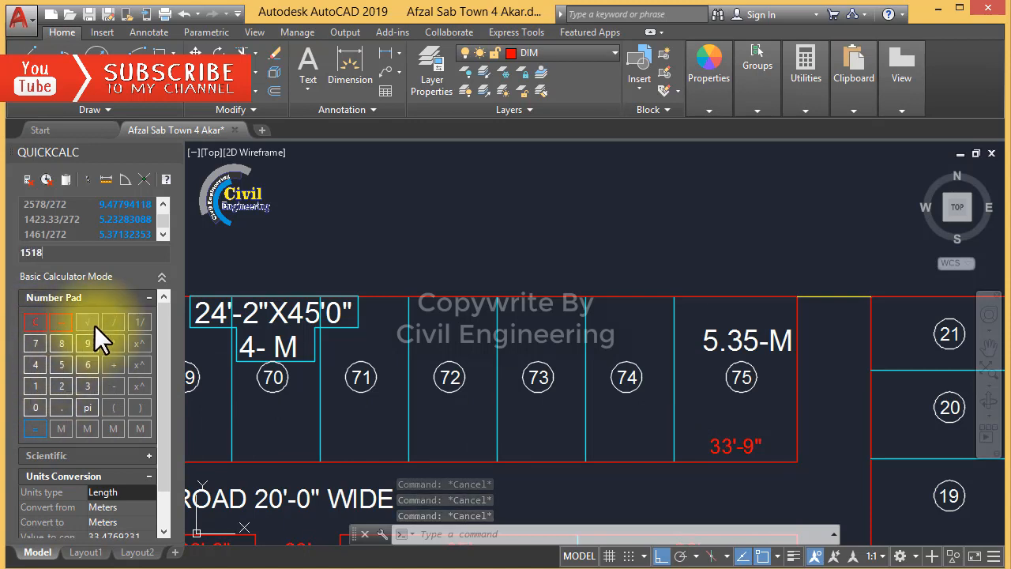
pyautogui.click(113, 321)
pyautogui.click(36, 343)
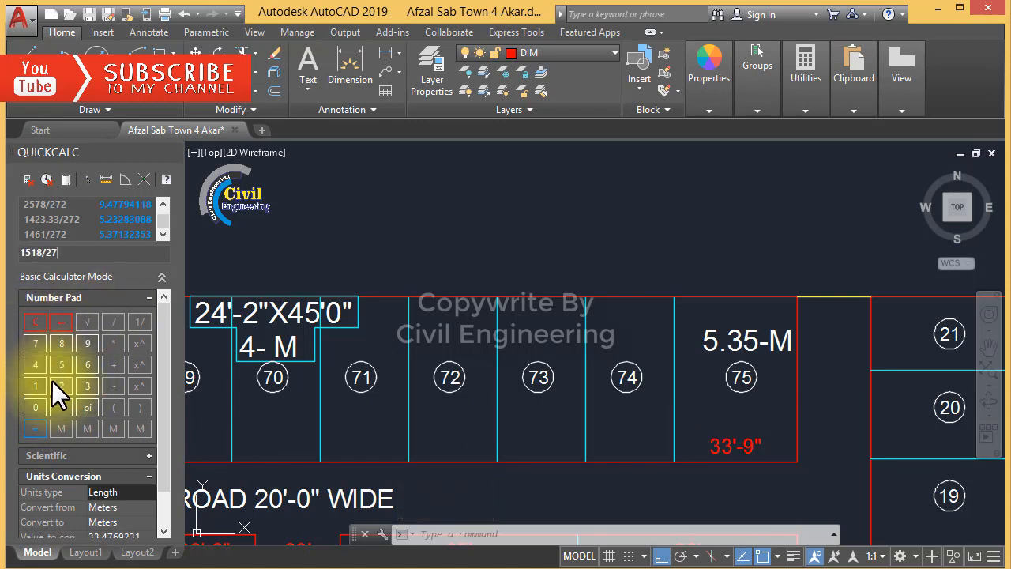
pyautogui.click(61, 385)
pyautogui.click(35, 428)
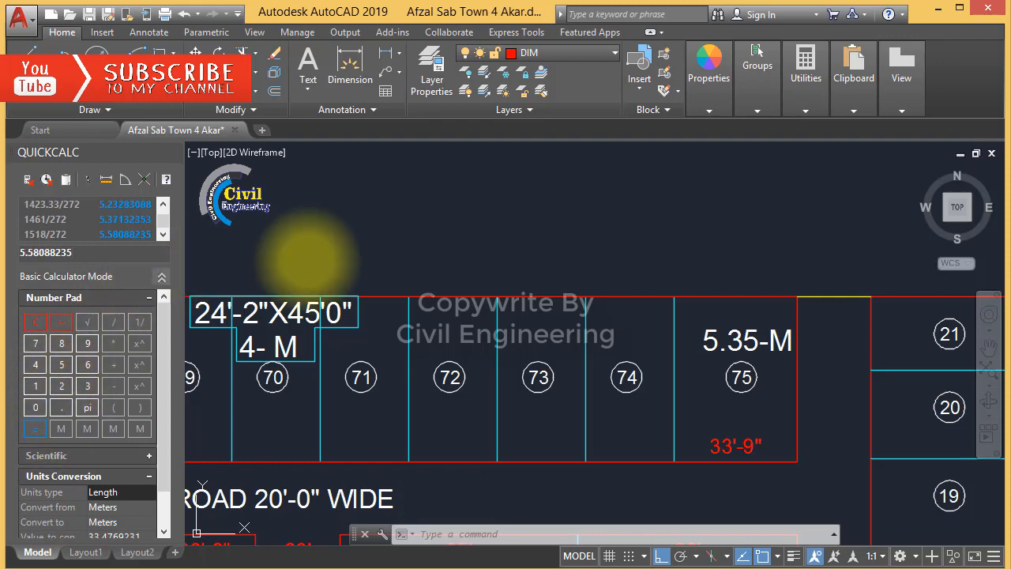
# Edit plot 75's size label to read 5.58-M
pyautogui.write('ED')
pyautogui.press('Return')
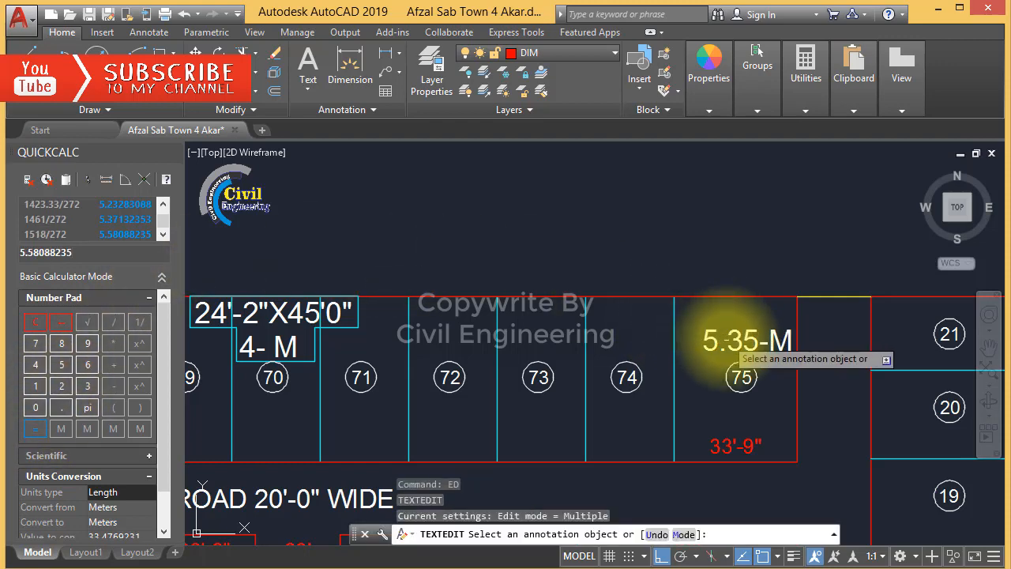
pyautogui.click(731, 339)
pyautogui.moveTo(767, 336); pyautogui.dragTo(716, 336)
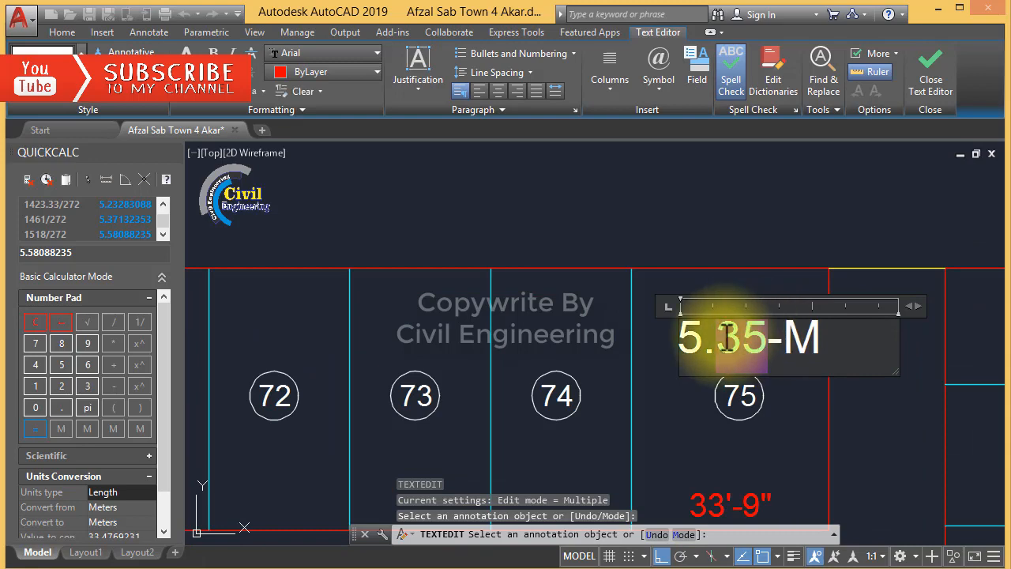
pyautogui.write('58')
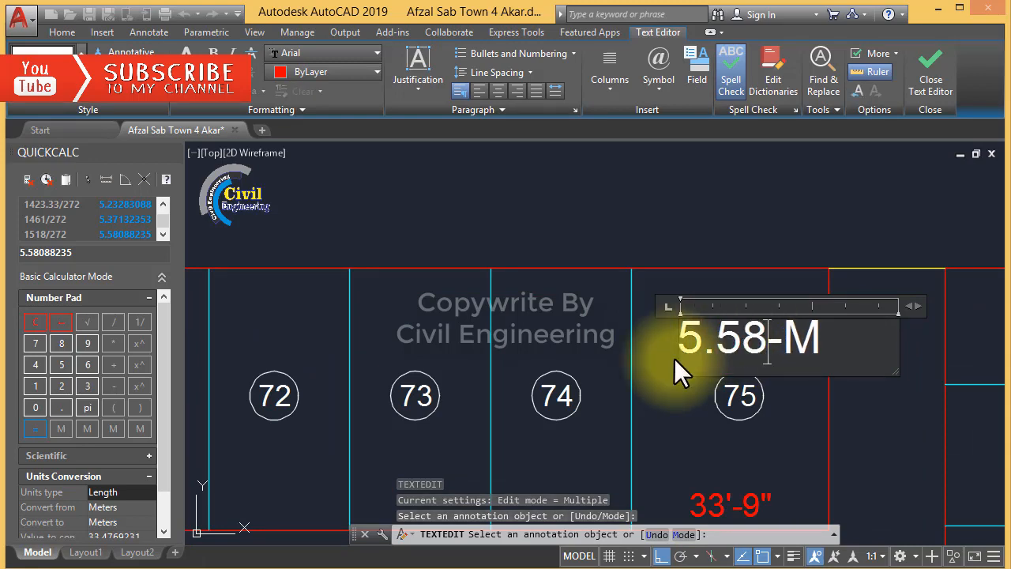
# Finish editing plot 75's size label, keeping the text 5.58-M
pyautogui.hotkey('ctrl', 'Return')
pyautogui.press('Escape')
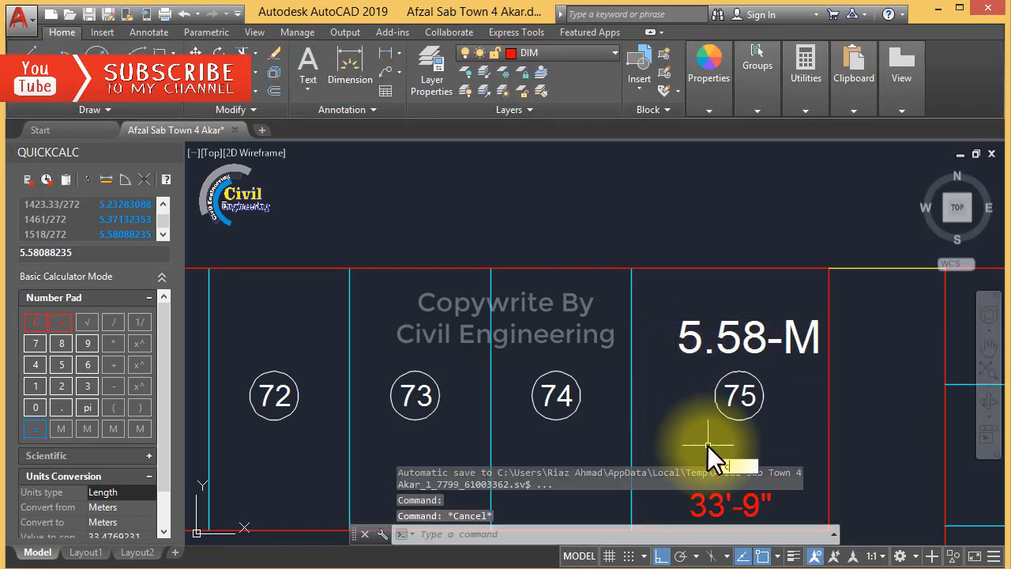
pyautogui.write('co')
pyautogui.press('Return')
pyautogui.click(745, 339)
pyautogui.press('Return')
pyautogui.click(745, 339)
pyautogui.scroll(-2, 882, 348)
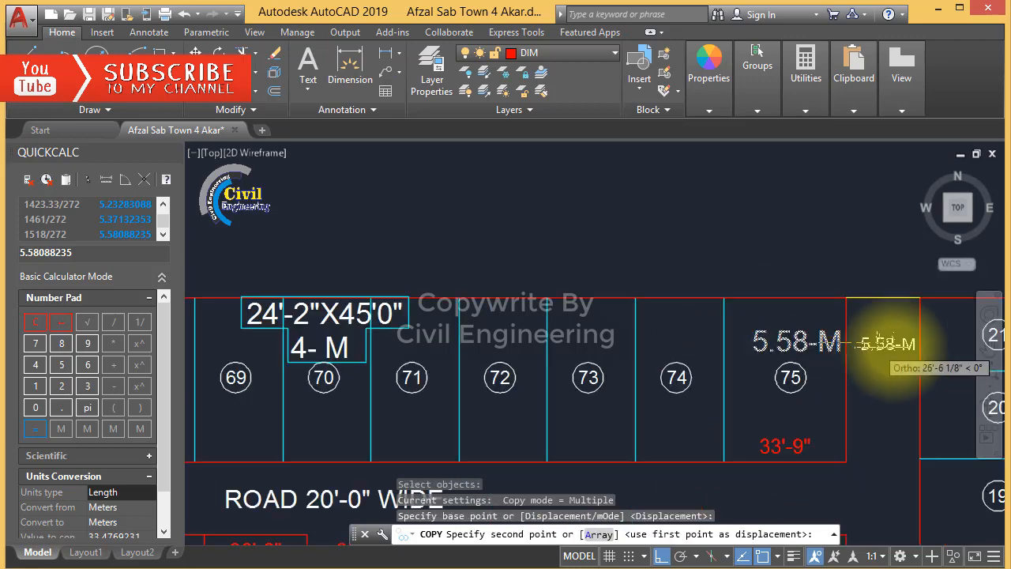
pyautogui.scroll(-4, 885, 348)
pyautogui.press('Escape')
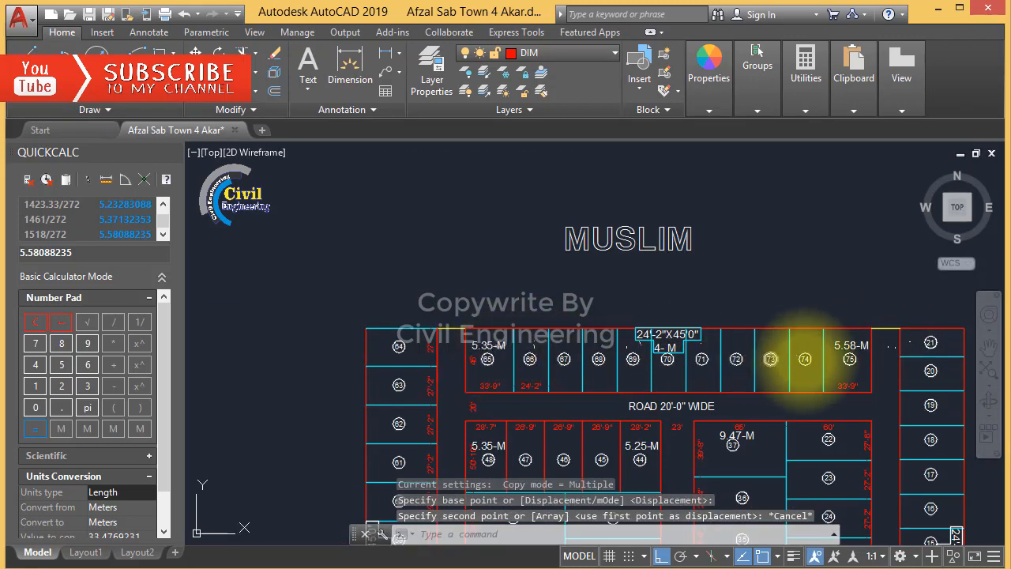
# Copy plot 75's 5.58-M size label about 265 ft due west into plot 65, over its existing size label
pyautogui.press('Return')
pyautogui.click(851, 345)
pyautogui.press('Return')
pyautogui.click(853, 344)
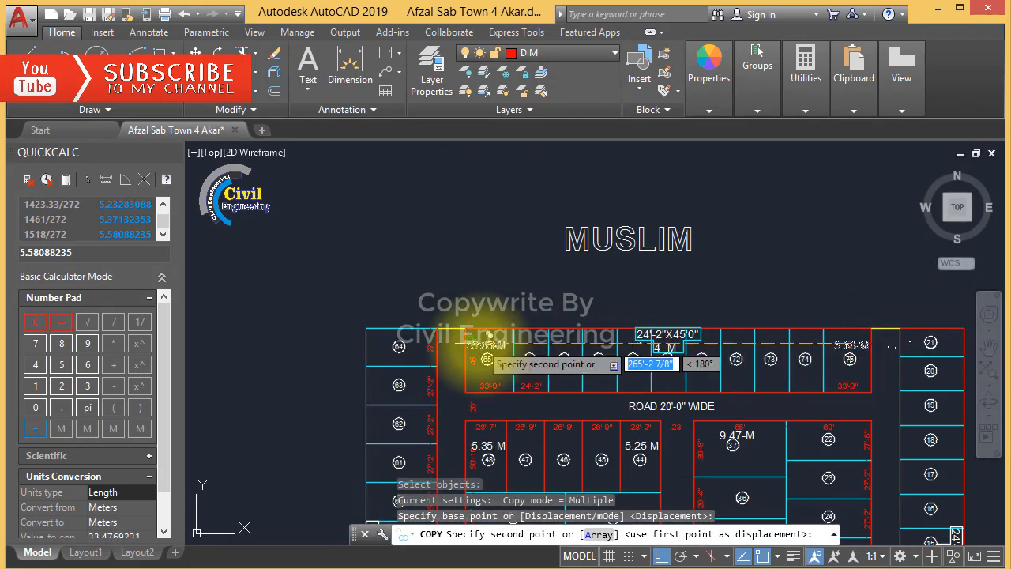
pyautogui.scroll(2, 490, 334)
pyautogui.click(488, 343)
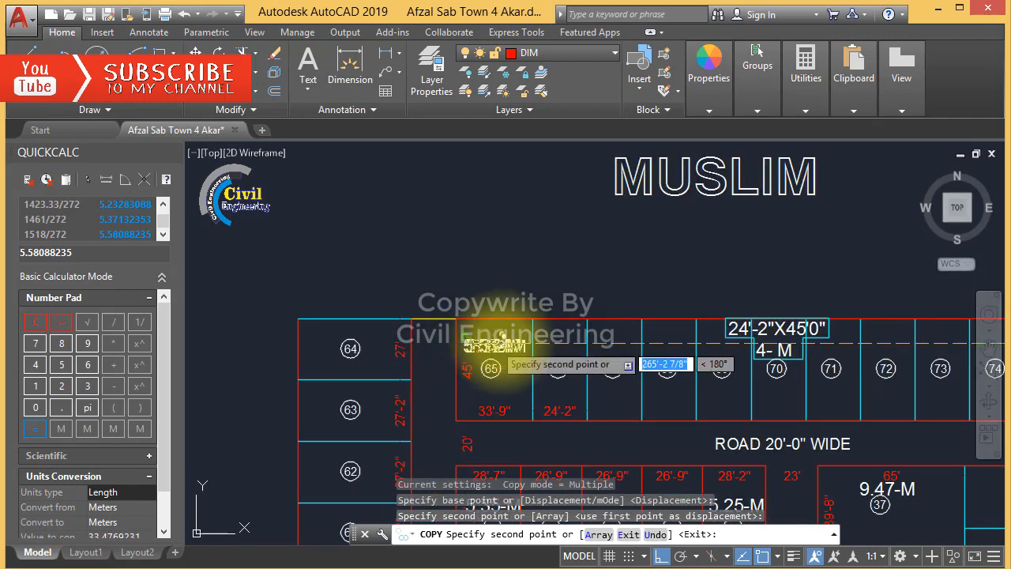
pyautogui.press('Escape')
pyautogui.press('Escape')
# Erase the old 5.35-M size label overlapping the new label in plot 65
pyautogui.scroll(6, 520, 341)
pyautogui.press('Escape')
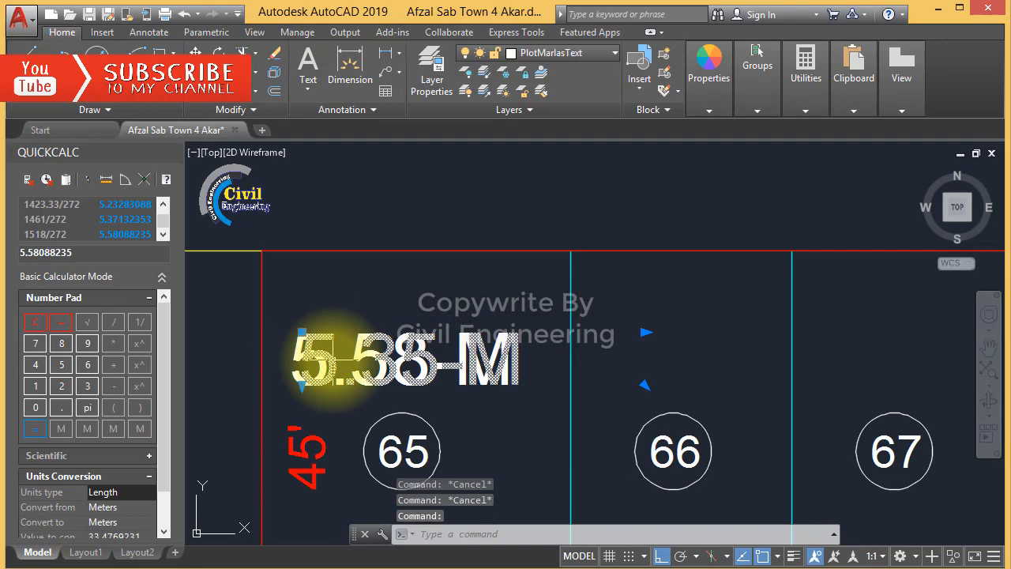
pyautogui.press('Delete')
pyautogui.scroll(-6, 330, 305)
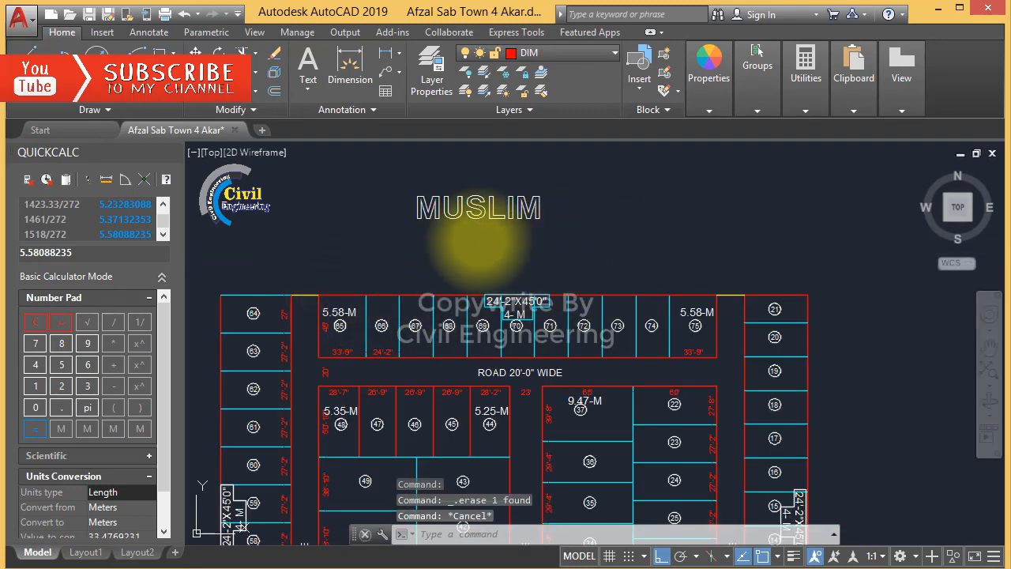
# Save the drawing
pyautogui.hotkey('ctrl', 's')
pyautogui.scroll(-3, 628, 186)
pyautogui.press('Escape')
pyautogui.press('Escape')
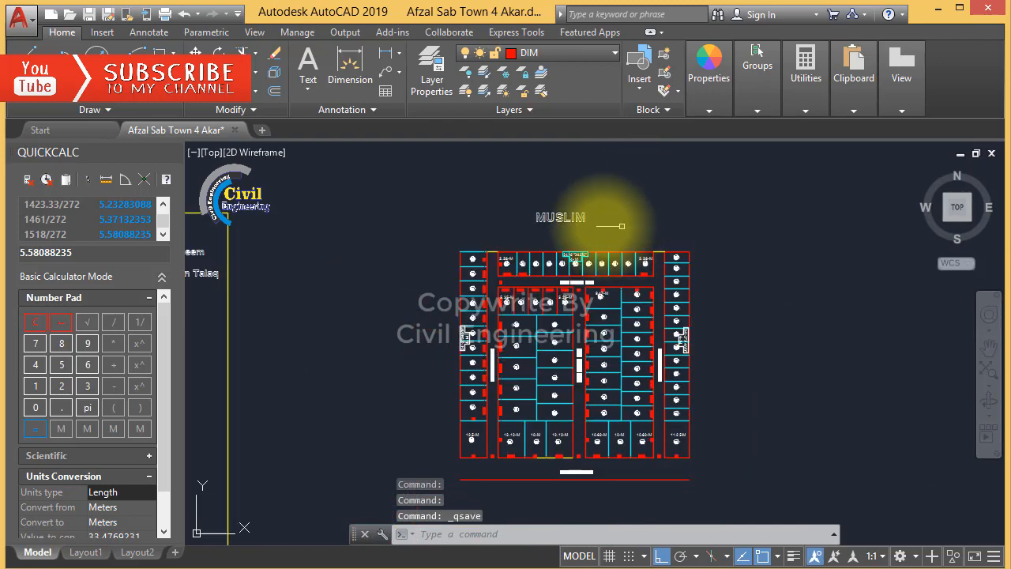
# Draw a horizontal line due east from the southeast corner of the 11.25-M plot, extending the 25 ft road's north edge
pyautogui.scroll(-3, 553, 226)
pyautogui.scroll(8, 621, 316)
pyautogui.press('Escape')
pyautogui.scroll(-4, 622, 324)
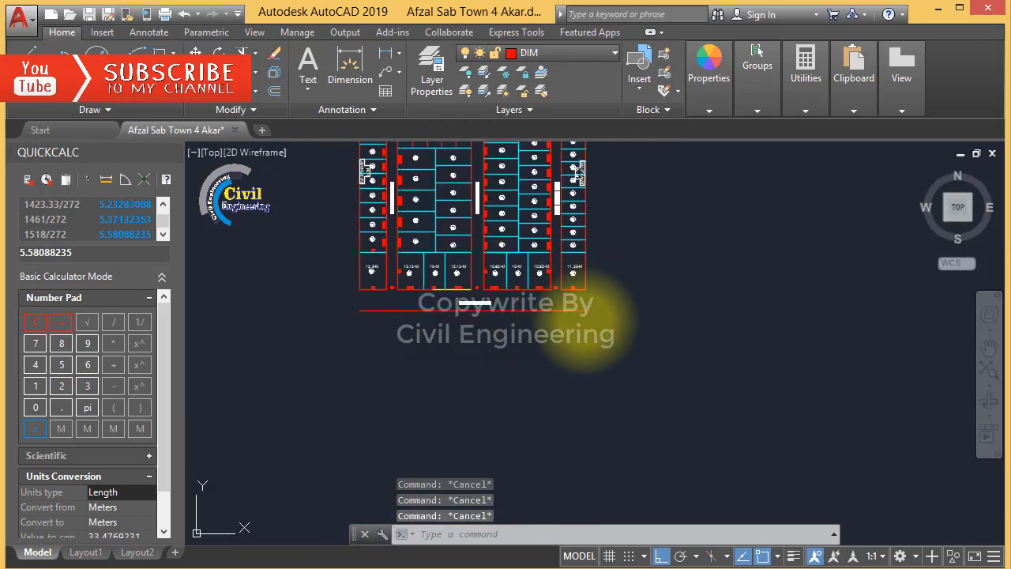
pyautogui.write('kl')
pyautogui.press('Return')
pyautogui.press('Escape')
pyautogui.write('l')
pyautogui.press('Return')
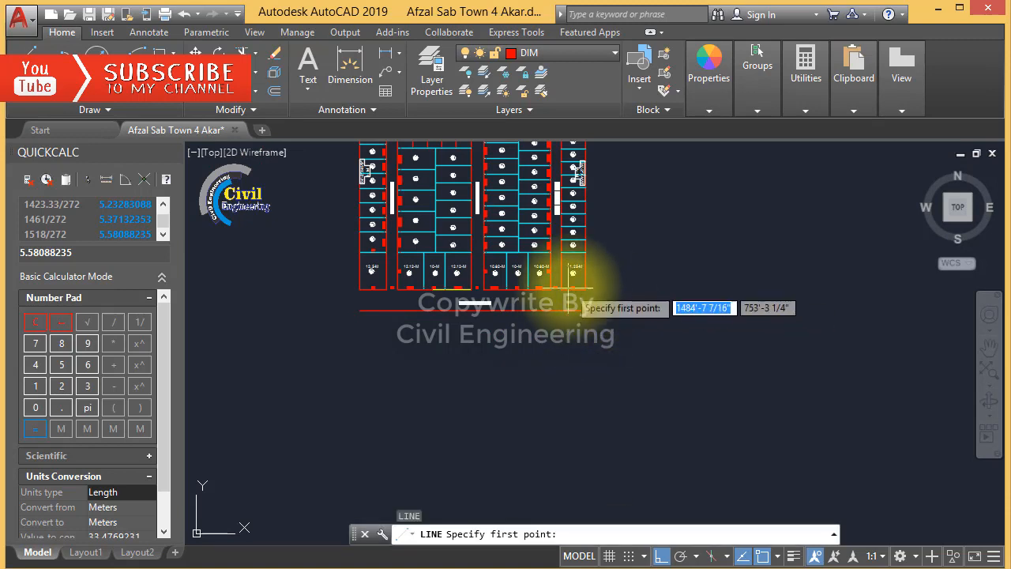
pyautogui.click(585, 289)
pyautogui.click(678, 286)
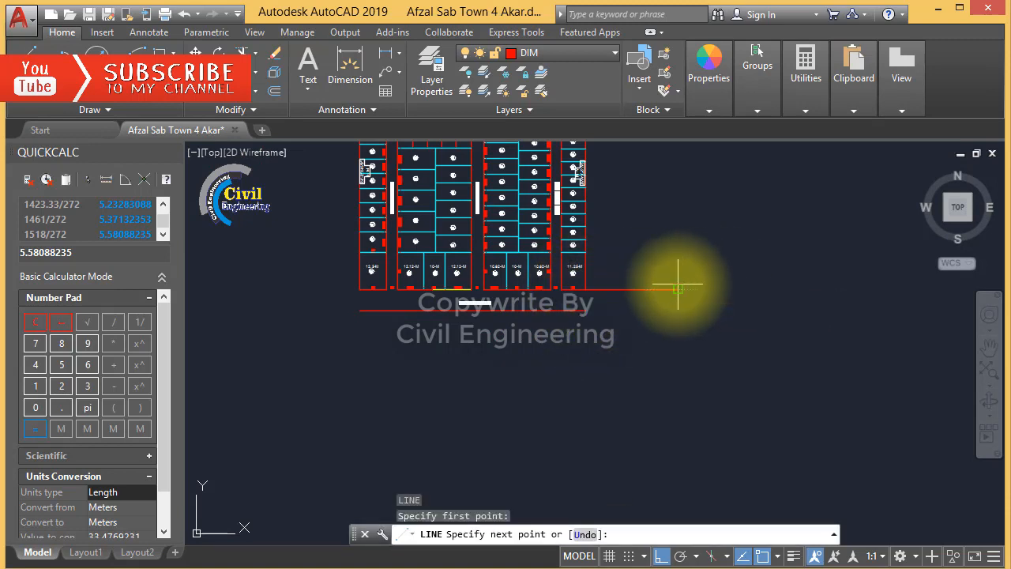
pyautogui.press('Escape')
# Try a line about 150 ft west from plot 01's southwest corner and erase it
pyautogui.press('Return')
pyautogui.click(359, 289)
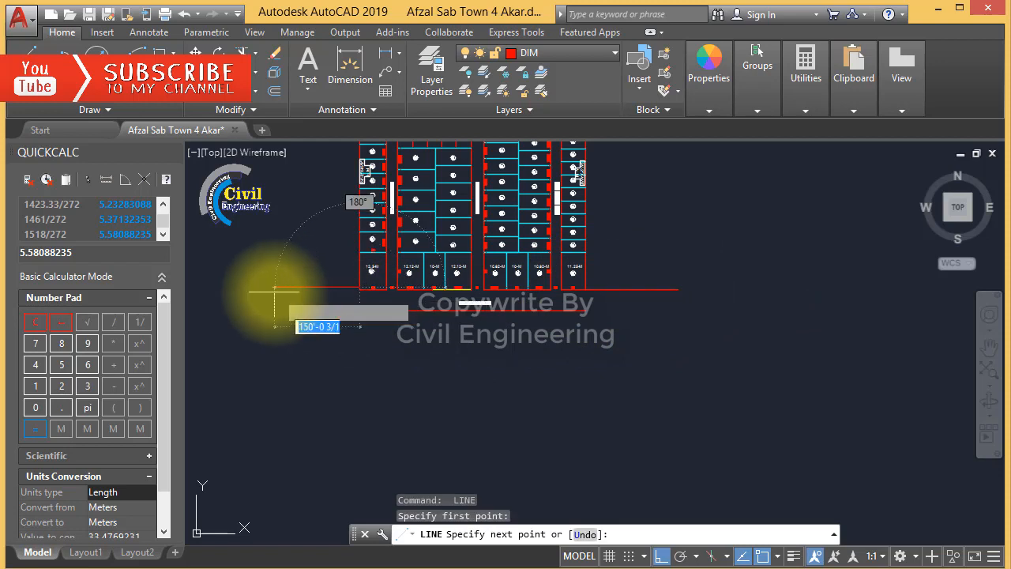
pyautogui.click(274, 291)
pyautogui.press('Escape')
pyautogui.press('Escape')
pyautogui.scroll(2, 295, 284)
pyautogui.click(323, 260)
pyautogui.click(266, 296)
pyautogui.press('Delete')
pyautogui.press('Escape')
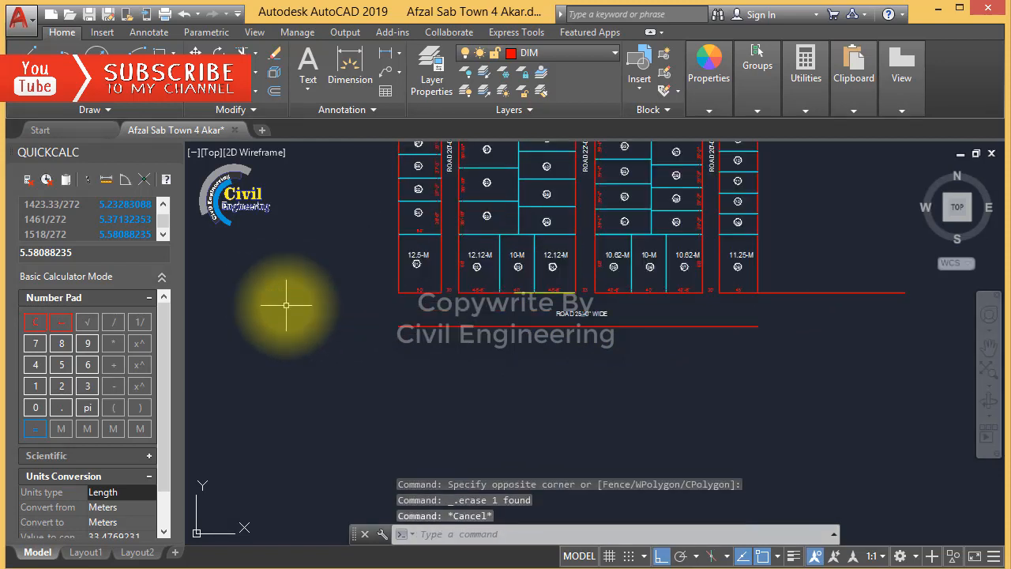
# Draw a horizontal line due west from plot 01's southwest corner, extending the 25 ft road's north edge
pyautogui.write('l')
pyautogui.press('Return')
pyautogui.click(398, 290)
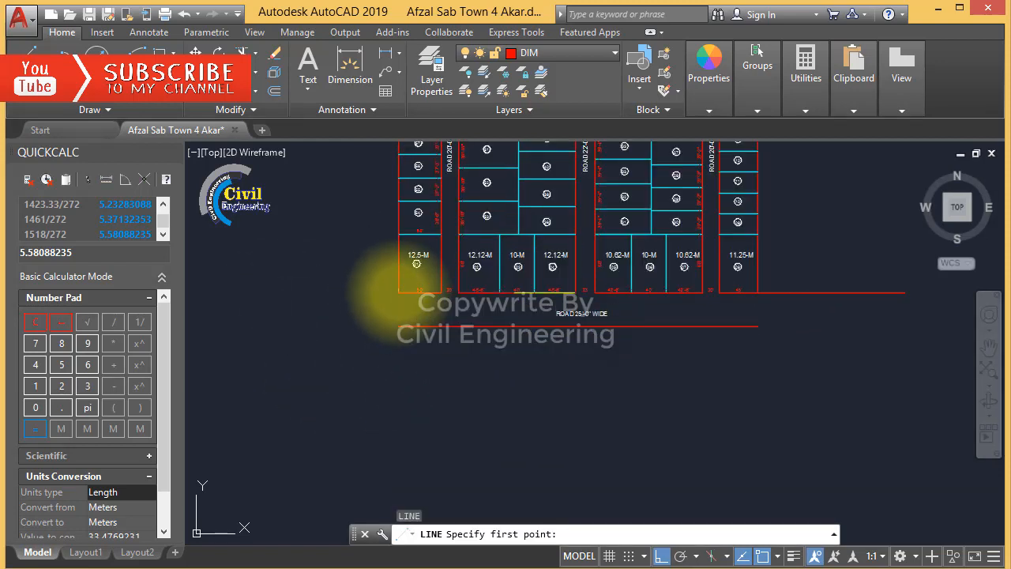
pyautogui.click(265, 291)
pyautogui.press('Escape')
pyautogui.press('Escape')
pyautogui.press('Escape')
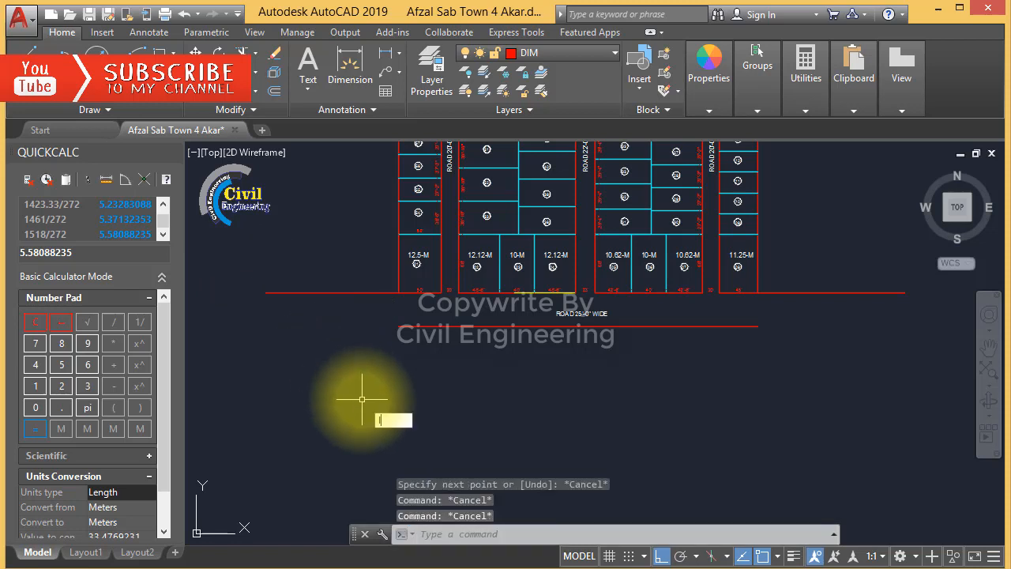
# Draw a vertical line across the west end of the road's north edge with a short westward tick, and erase the extra slanted segment
pyautogui.write('l')
pyautogui.press('Return')
pyautogui.click(269, 292)
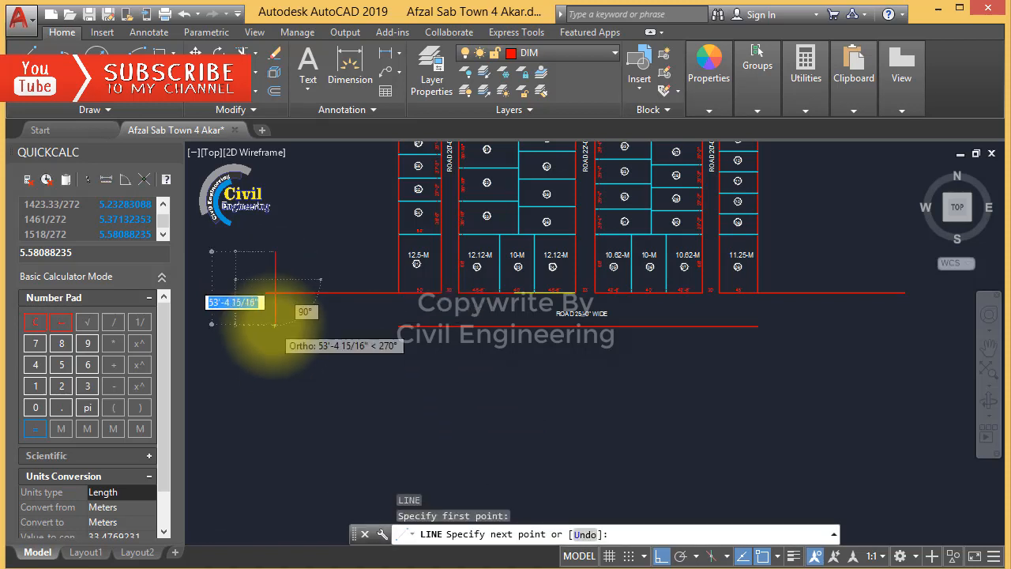
pyautogui.scroll(2, 275, 323)
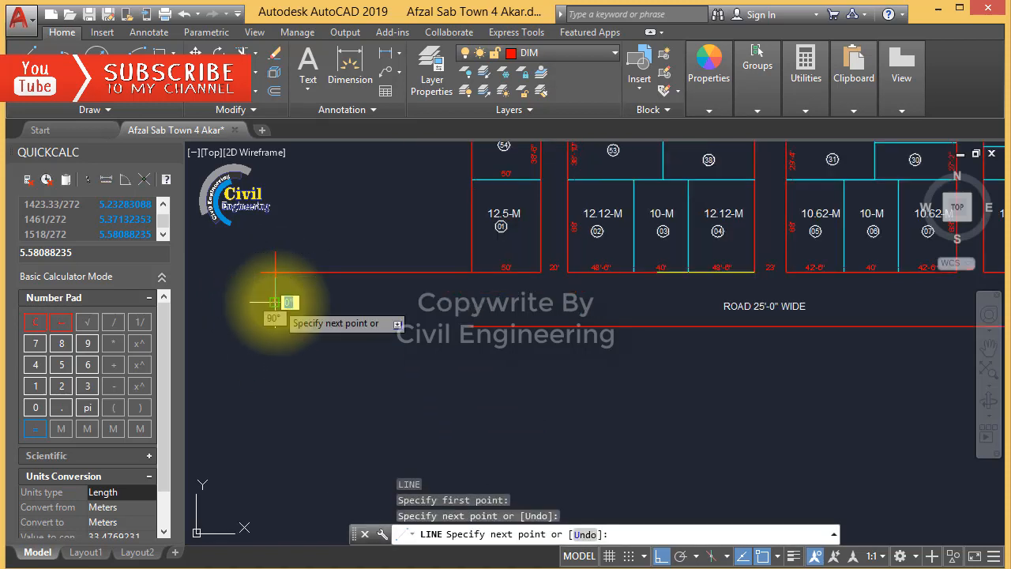
pyautogui.scroll(4, 267, 303)
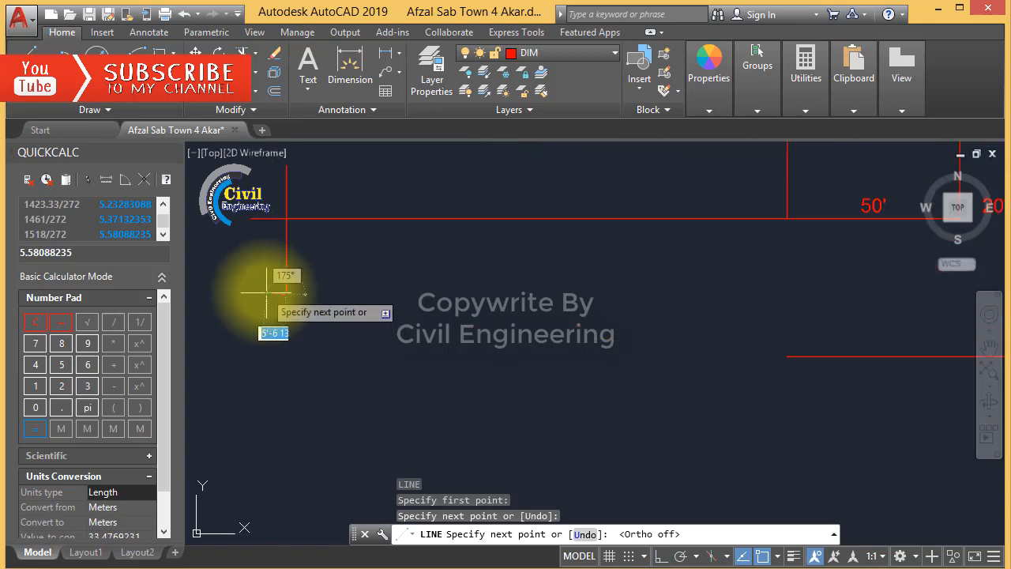
pyautogui.click(278, 318)
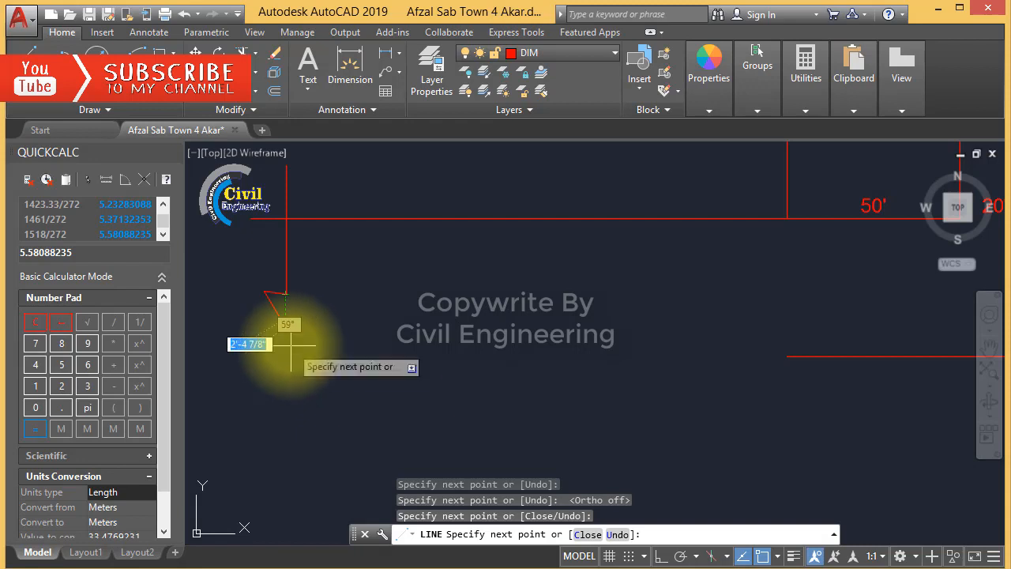
pyautogui.press('Escape')
pyautogui.press('Escape')
pyautogui.click(265, 328)
pyautogui.press('Delete')
pyautogui.press('Escape')
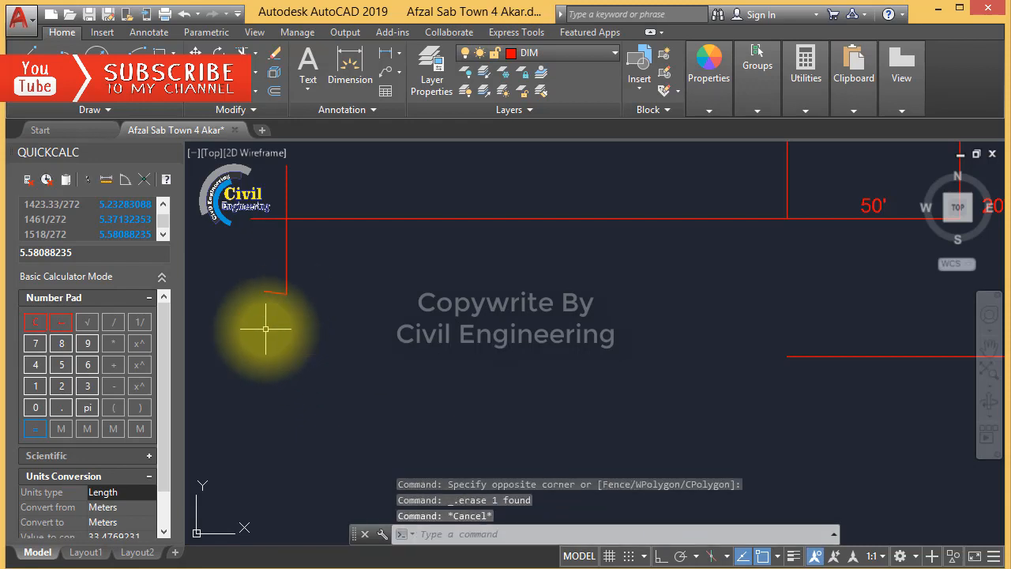
# Complete the west break line with a zigzag from the tick and a vertical segment running south past the road's south edge
pyautogui.write('l')
pyautogui.press('Return')
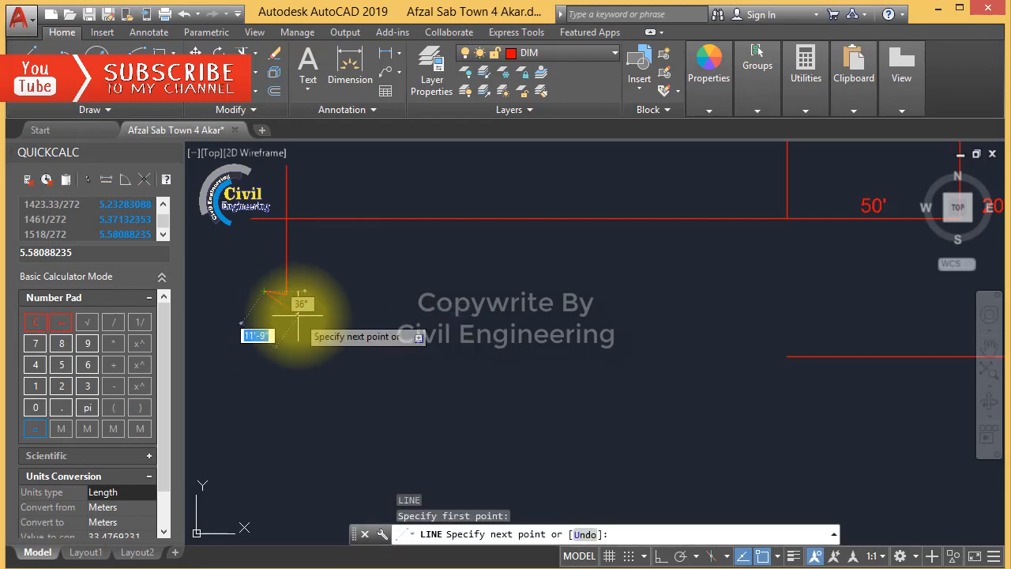
pyautogui.click(281, 315)
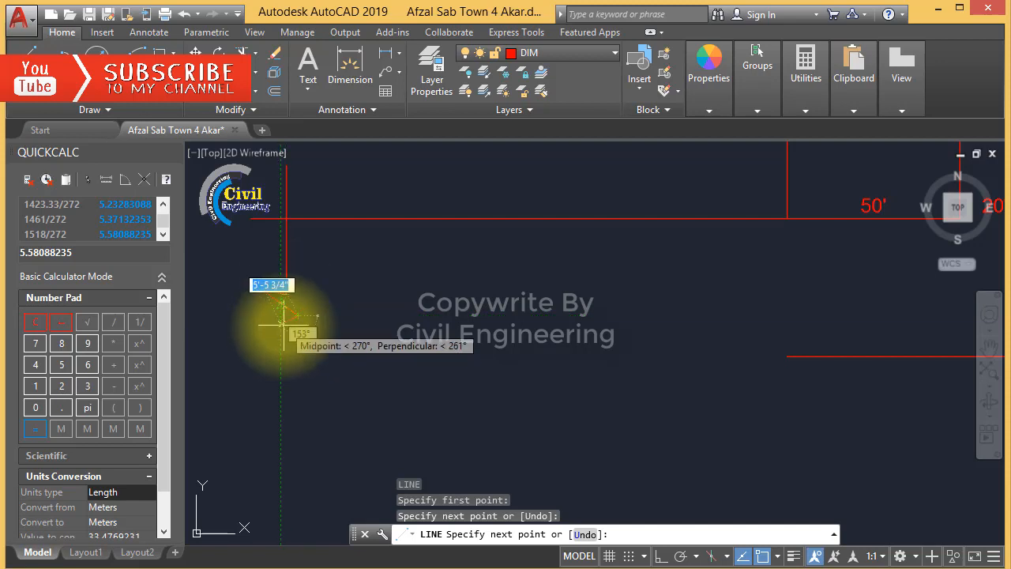
pyautogui.click(283, 323)
pyautogui.click(282, 440)
pyautogui.press('Escape')
pyautogui.press('Escape')
pyautogui.scroll(-2, 348, 412)
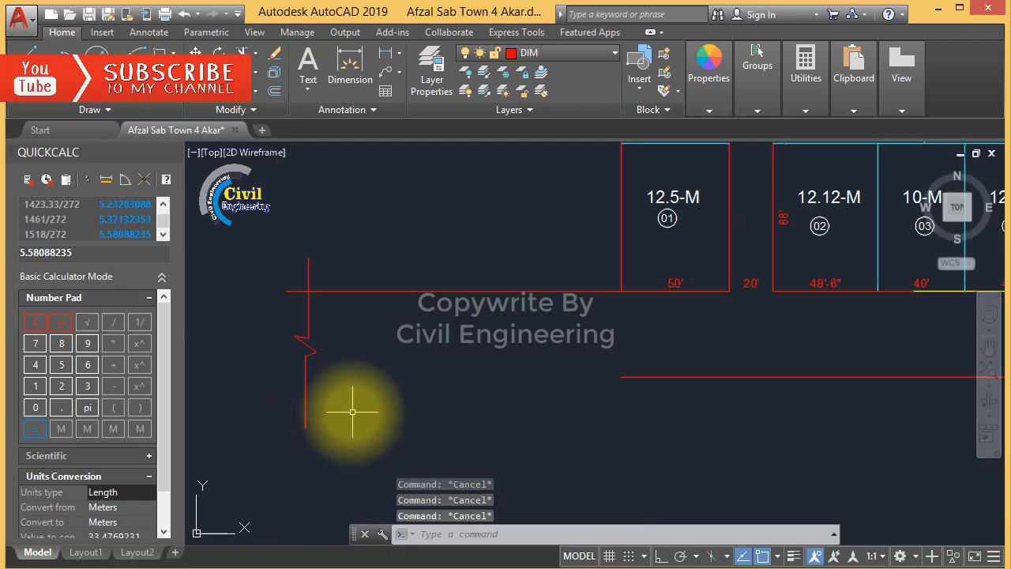
# Extend the road's south edge west to the break line and stretch its end slightly beyond it
pyautogui.write('ex')
pyautogui.press('Return')
pyautogui.press('Return')
pyautogui.click(687, 355)
pyautogui.click(575, 422)
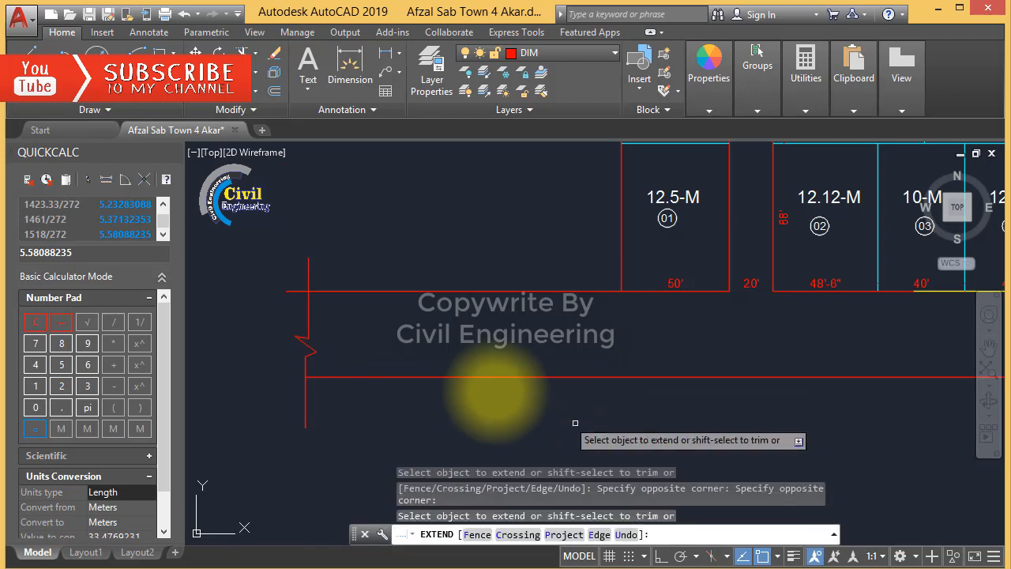
pyautogui.press('Escape')
pyautogui.moveTo(389, 377); pyautogui.dragTo(328, 395)
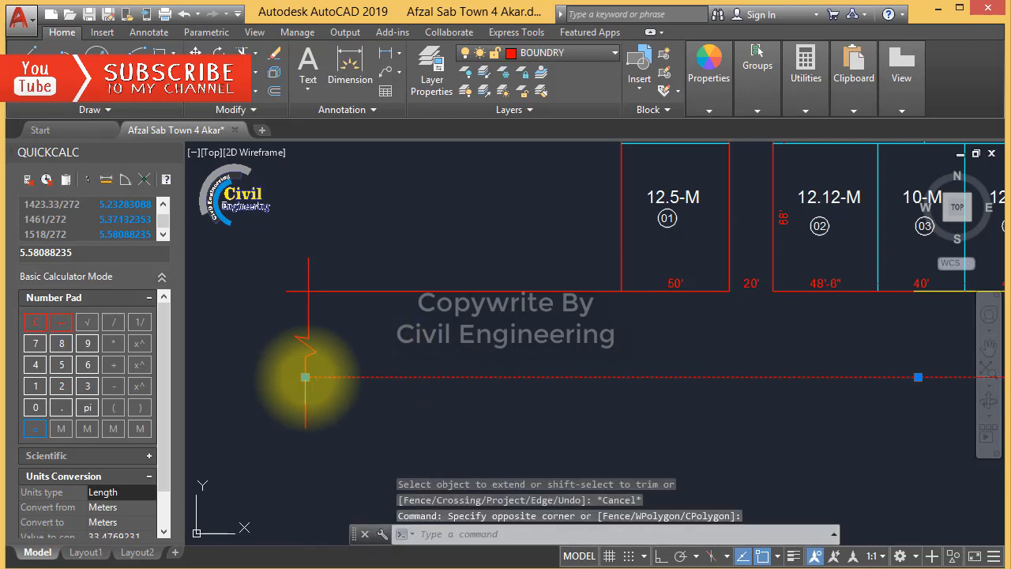
pyautogui.click(305, 377)
pyautogui.press('Escape')
pyautogui.press('Escape')
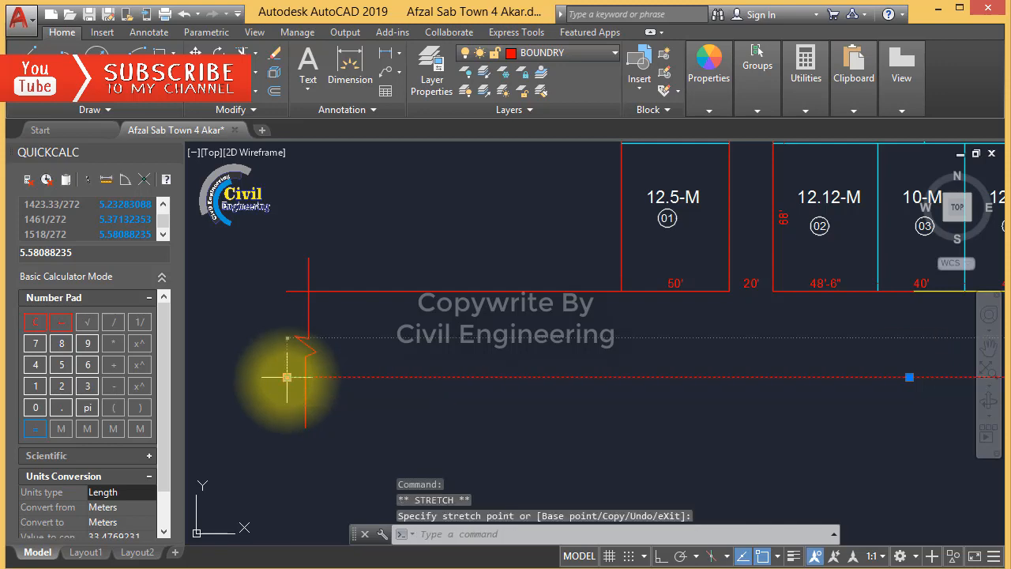
# Copy all five segments of the west break line due east, placing them across the eastern extension of the road's north edge
pyautogui.scroll(-3, 293, 383)
pyautogui.write('co')
pyautogui.press('Return')
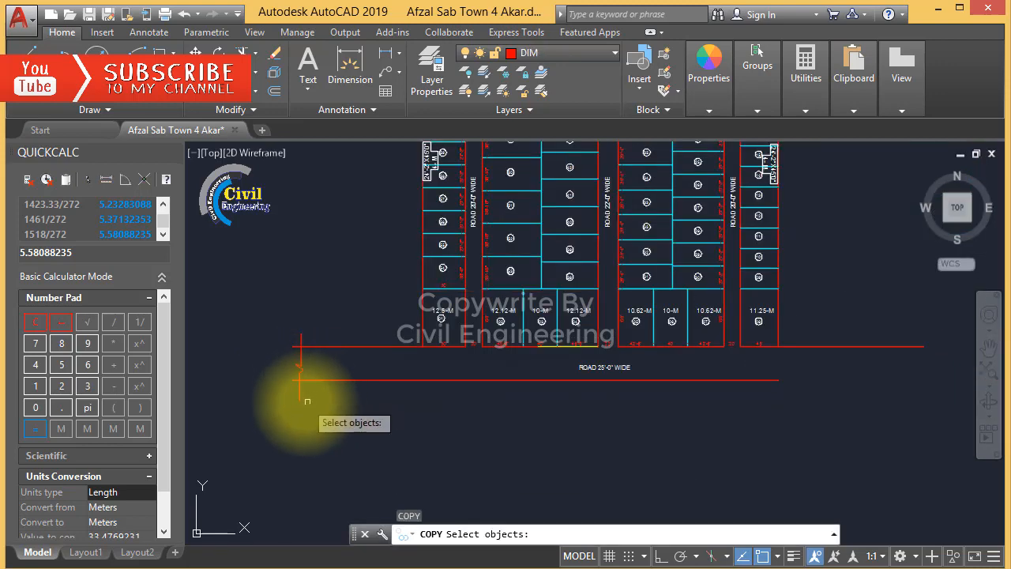
pyautogui.click(308, 392)
pyautogui.click(290, 403)
pyautogui.scroll(4, 305, 360)
pyautogui.click(316, 353)
pyautogui.click(290, 372)
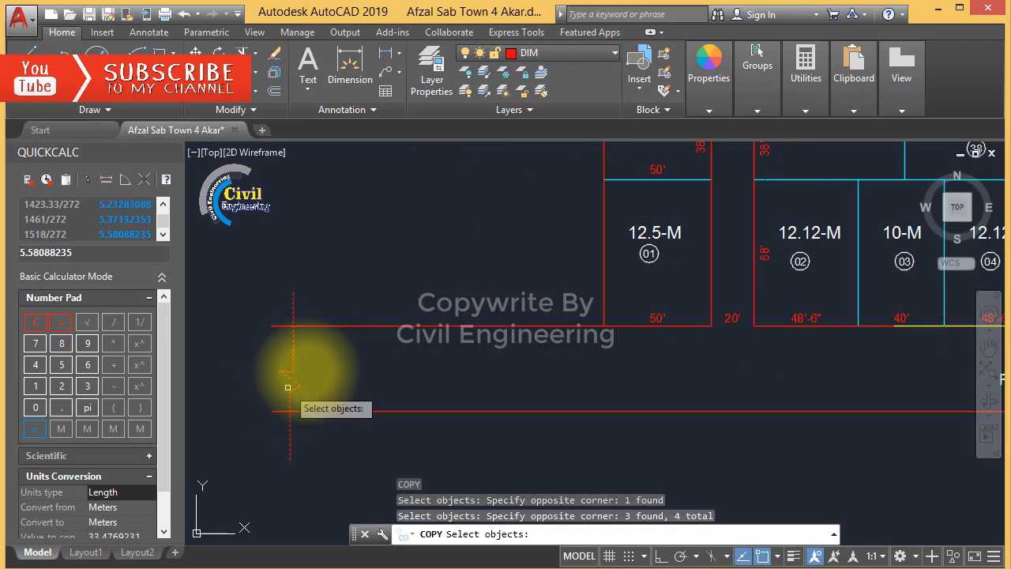
pyautogui.click(294, 371)
pyautogui.click(277, 388)
pyautogui.scroll(-5, 286, 383)
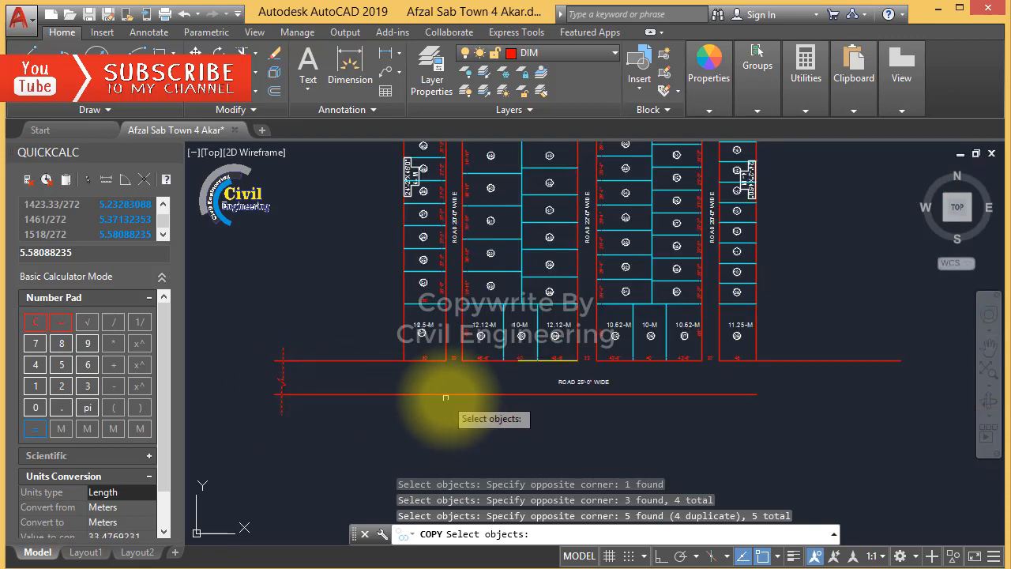
pyautogui.press('Return')
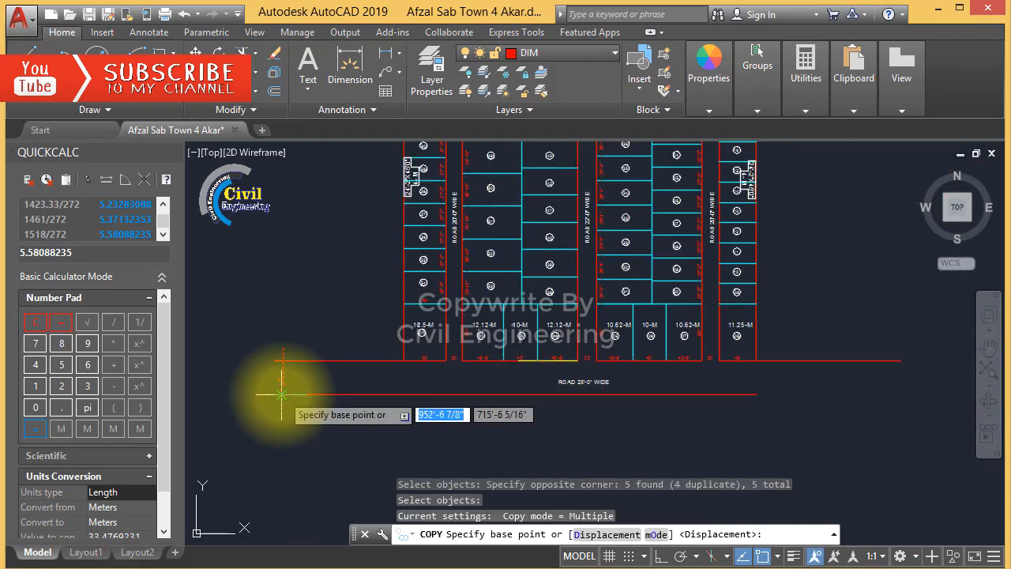
pyautogui.click(282, 393)
pyautogui.press('F8')
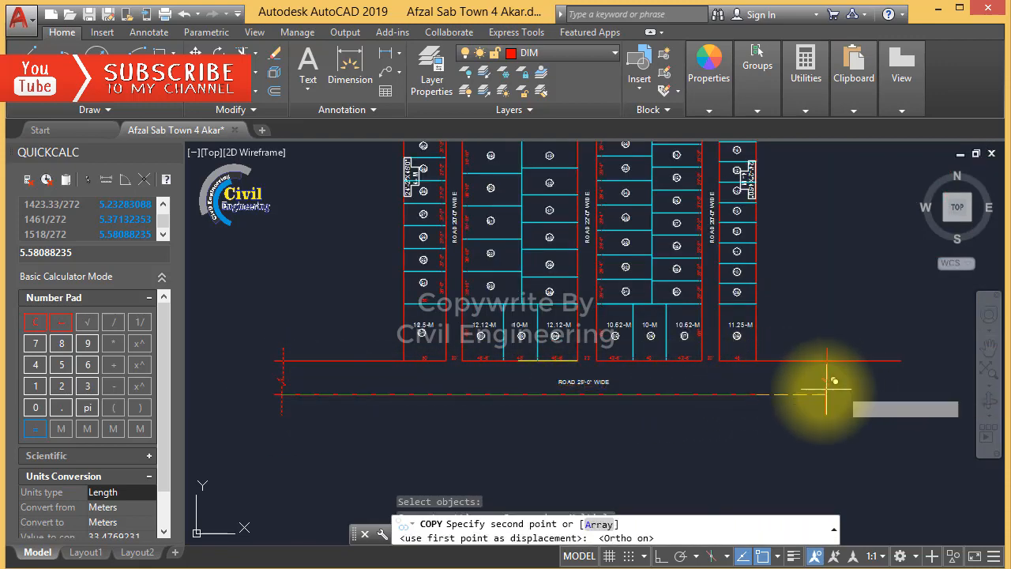
pyautogui.scroll(3, 824, 380)
pyautogui.click(833, 371)
pyautogui.press('Escape')
pyautogui.press('Escape')
pyautogui.press('Escape')
pyautogui.scroll(-3, 807, 431)
# Stretch the east end of the road's south edge horizontally to just beyond the east break line
pyautogui.click(808, 430)
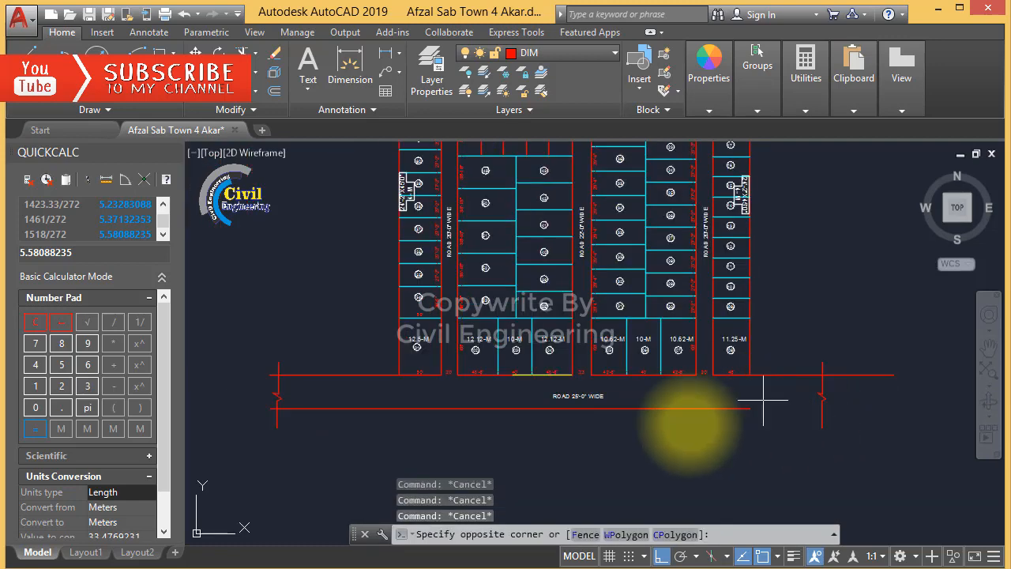
pyautogui.click(655, 387)
pyautogui.click(750, 408)
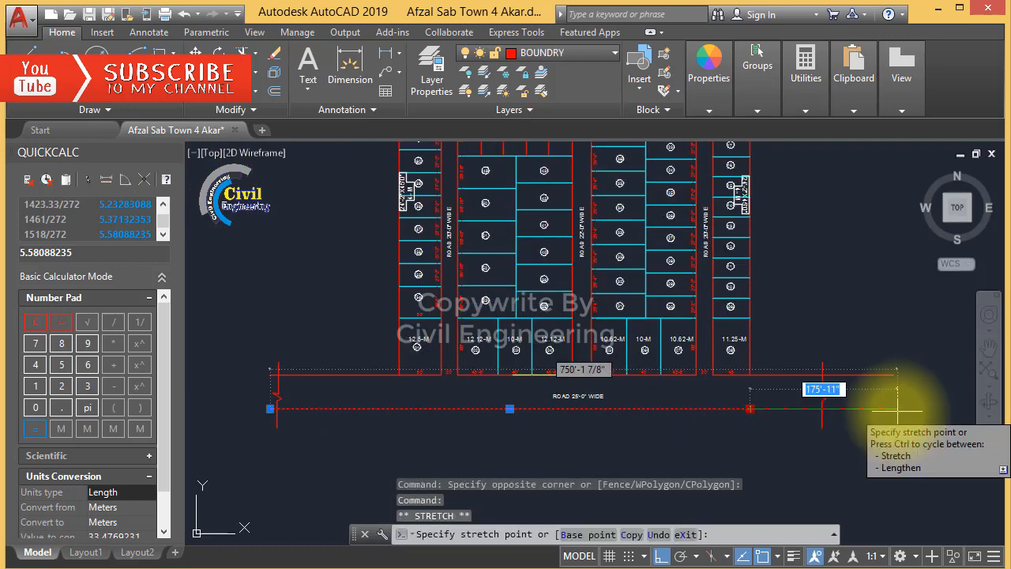
pyautogui.press('Escape')
pyautogui.press('Escape')
pyautogui.scroll(-2, 851, 413)
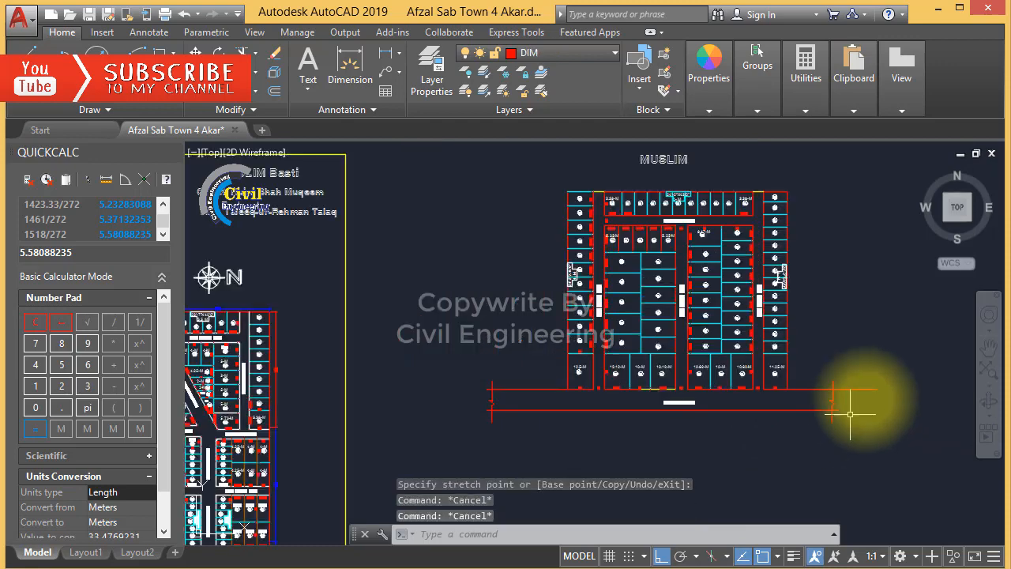
# Stretch the east end of the road's north edge back west to just beyond the east break line
pyautogui.press('Escape')
pyautogui.click(890, 348)
pyautogui.click(856, 404)
pyautogui.scroll(2, 865, 385)
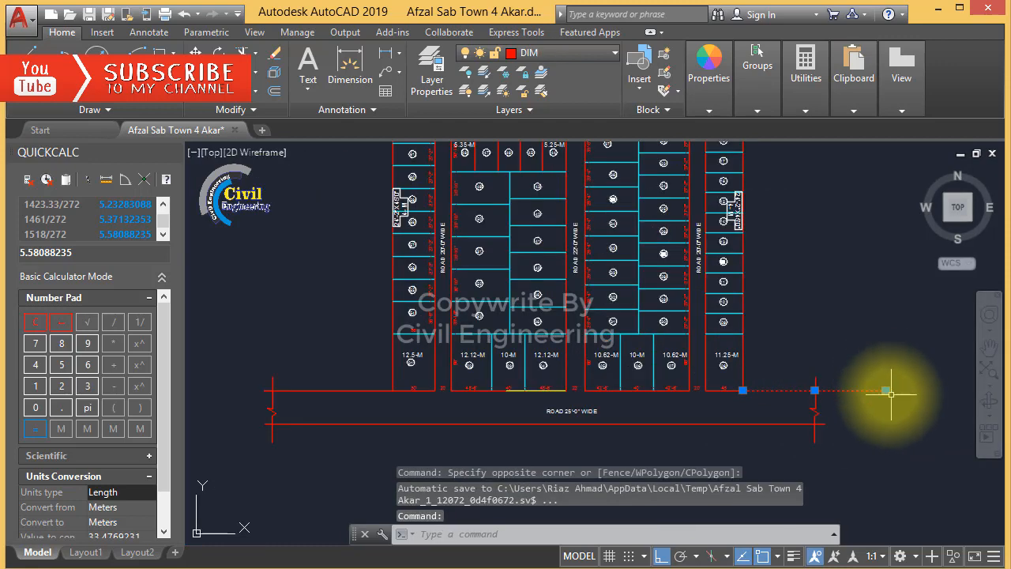
pyautogui.click(886, 390)
pyautogui.scroll(4, 804, 388)
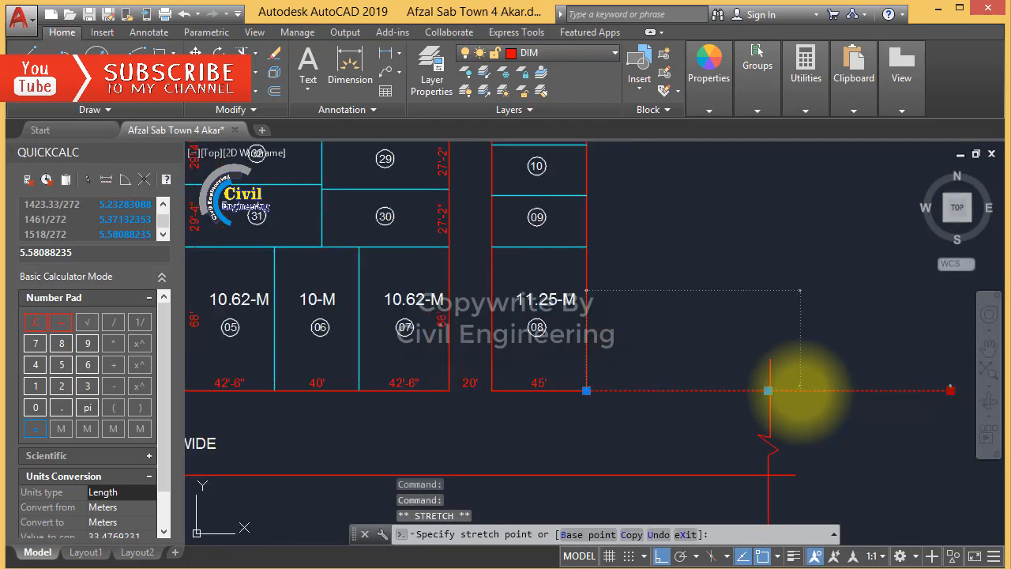
pyautogui.press('Escape')
pyautogui.press('Escape')
pyautogui.scroll(-5, 767, 424)
pyautogui.press('Escape')
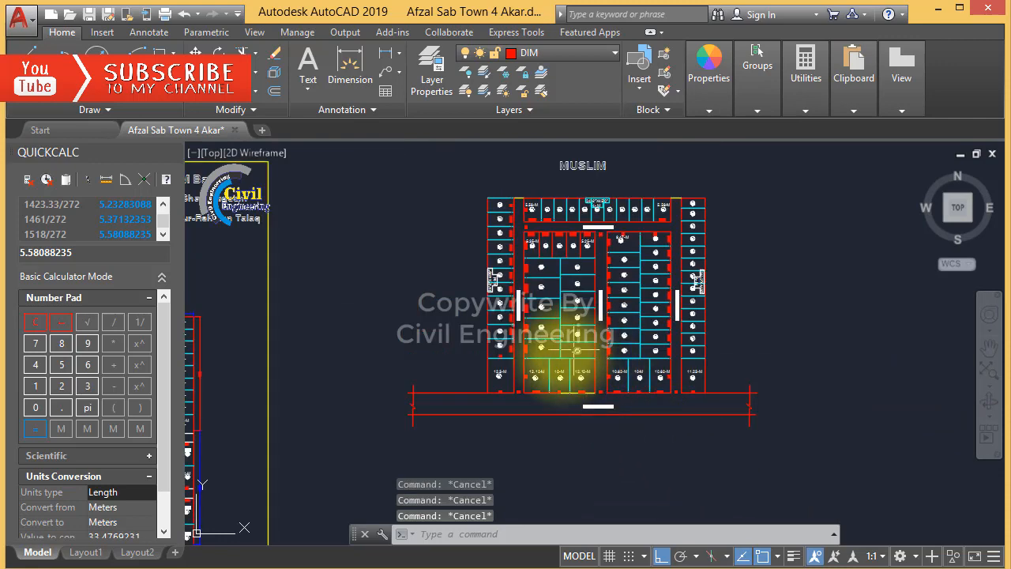
# Edit the title above the new plan to read MUSLIM Town
pyautogui.scroll(-2, 592, 316)
pyautogui.scroll(6, 643, 294)
pyautogui.scroll(-2, 777, 287)
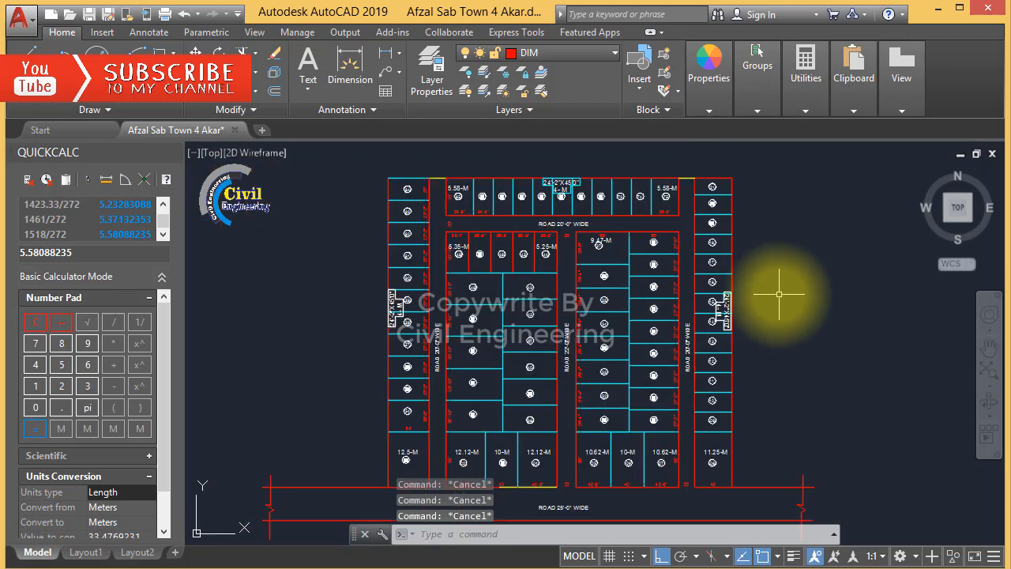
pyautogui.scroll(-3, 778, 289)
pyautogui.write('ed')
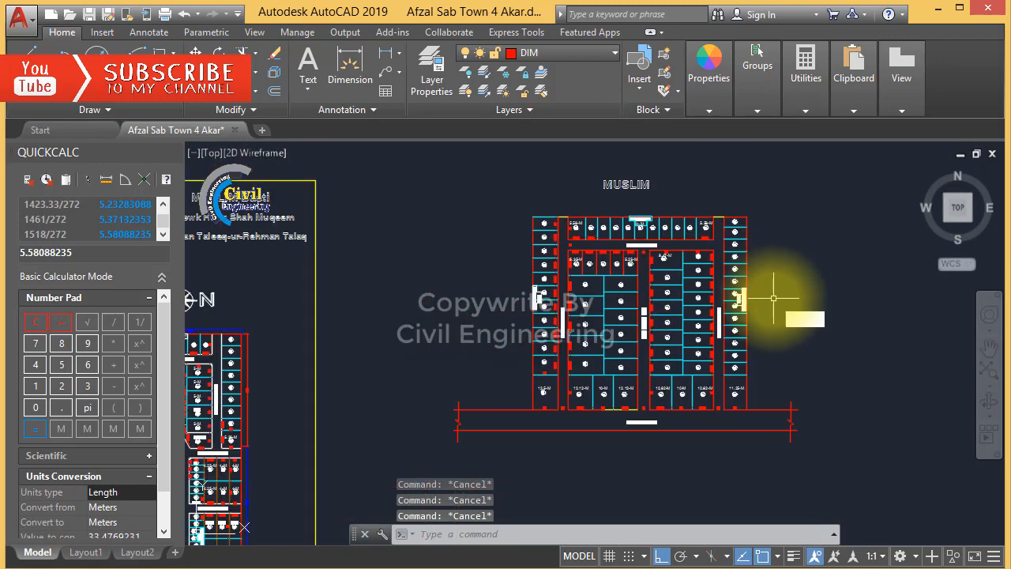
pyautogui.press('Return')
pyautogui.scroll(2, 648, 184)
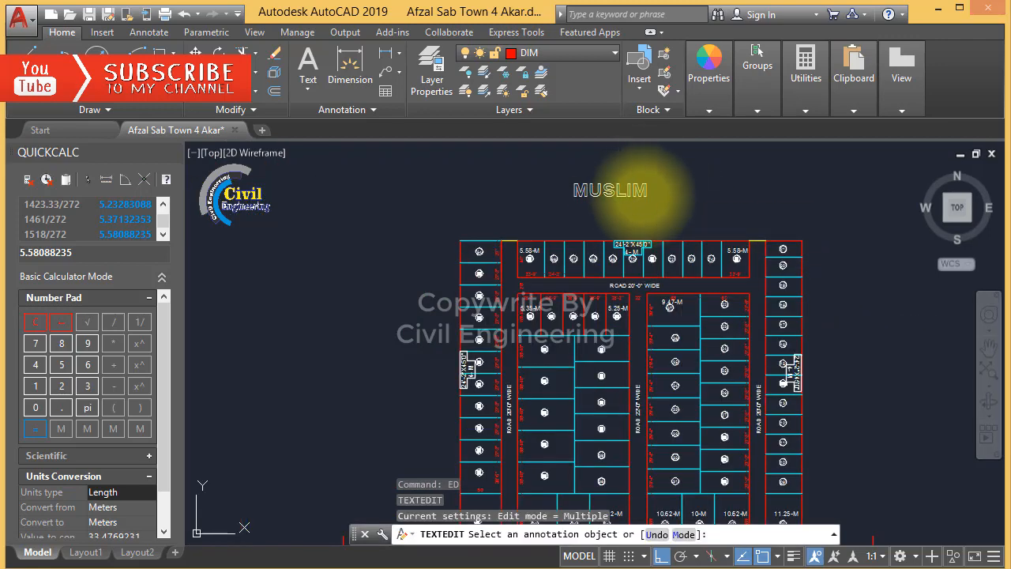
pyautogui.scroll(2, 639, 186)
pyautogui.click(644, 188)
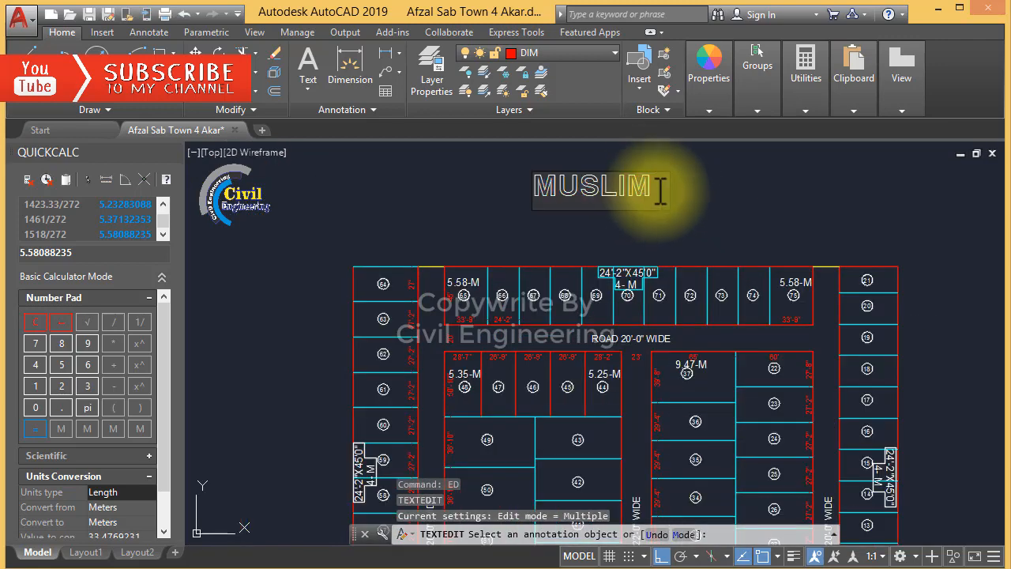
pyautogui.write('Town')
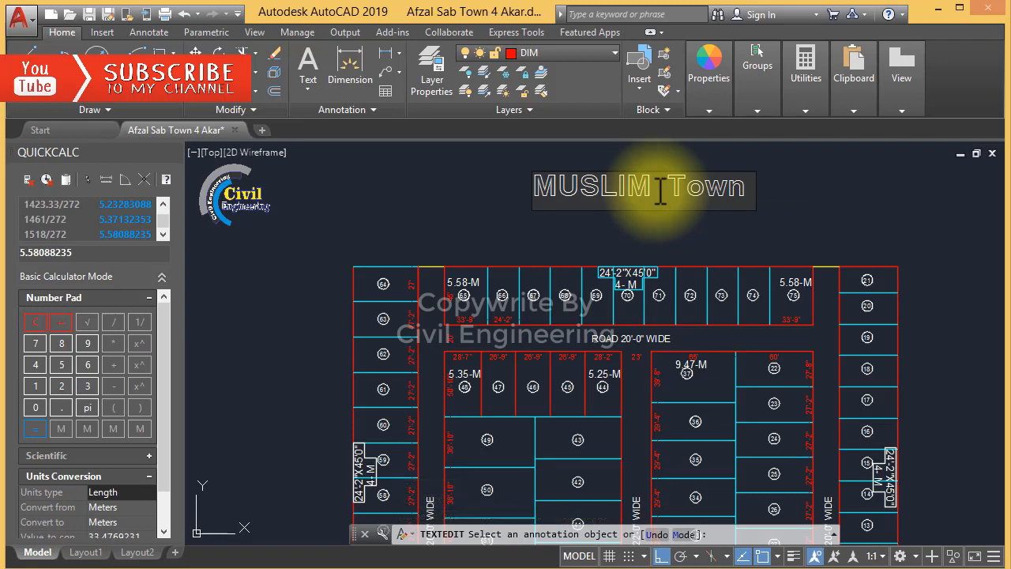
pyautogui.write(' Okara')
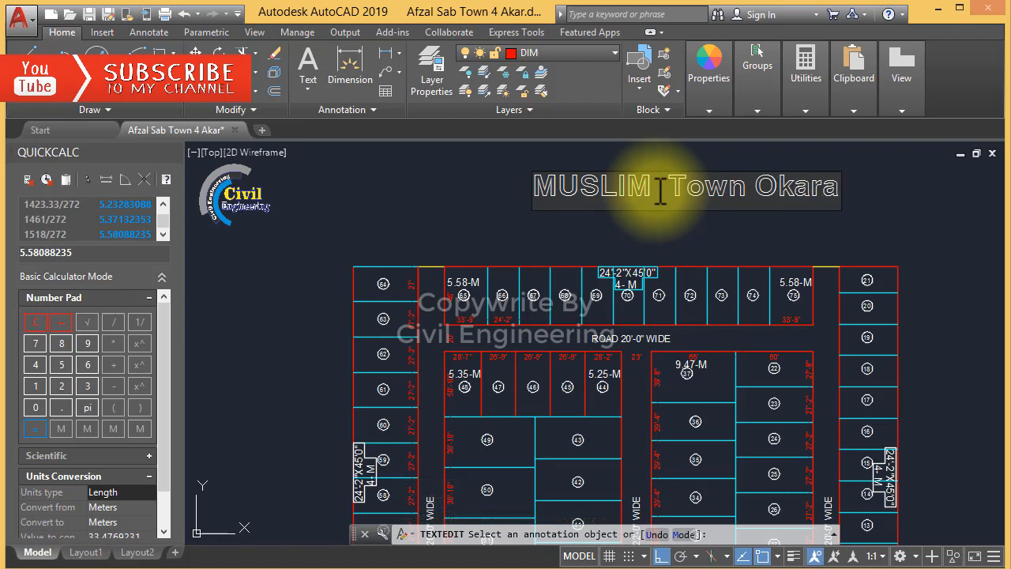
pyautogui.press('BackSpace')
pyautogui.press('BackSpace')
pyautogui.press('BackSpace')
pyautogui.press('BackSpace')
pyautogui.press('BackSpace')
pyautogui.press('BackSpace')
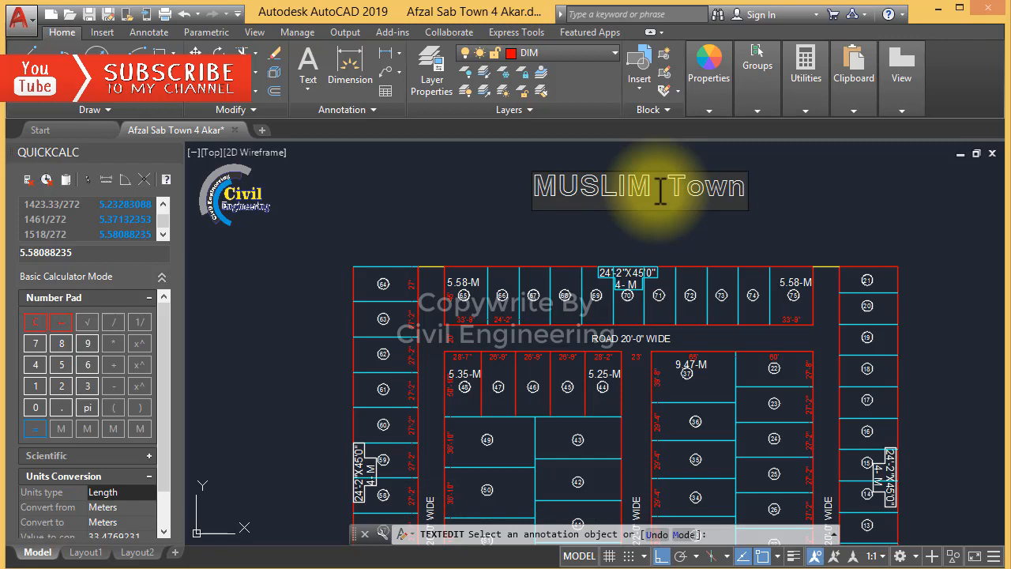
# Finish editing the plan title and save the drawing
pyautogui.press('Escape')
pyautogui.scroll(-4, 656, 194)
pyautogui.press('Escape')
pyautogui.press('Escape')
pyautogui.press('Escape')
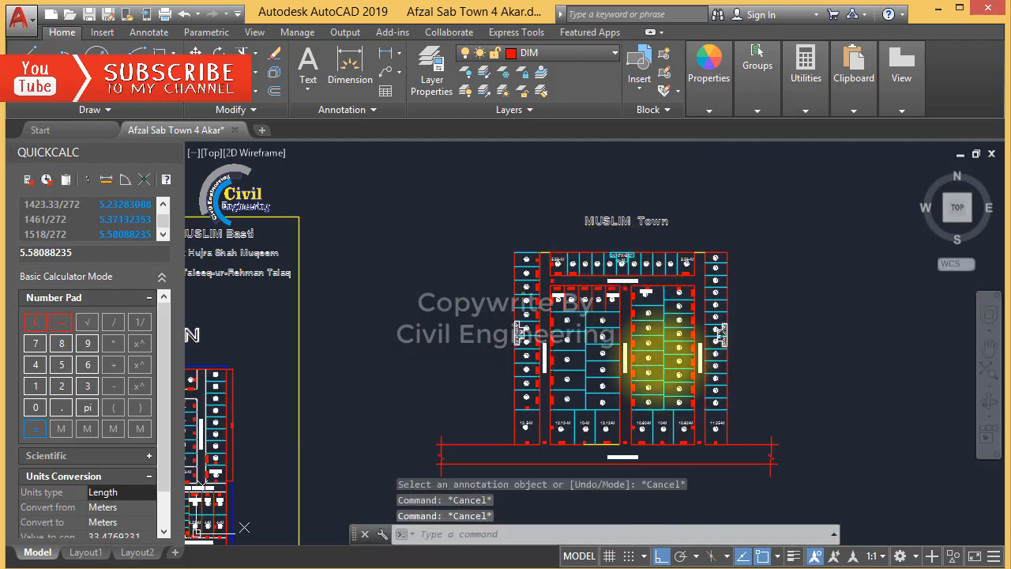
pyautogui.hotkey('ctrl', 's')
pyautogui.scroll(6, 569, 348)
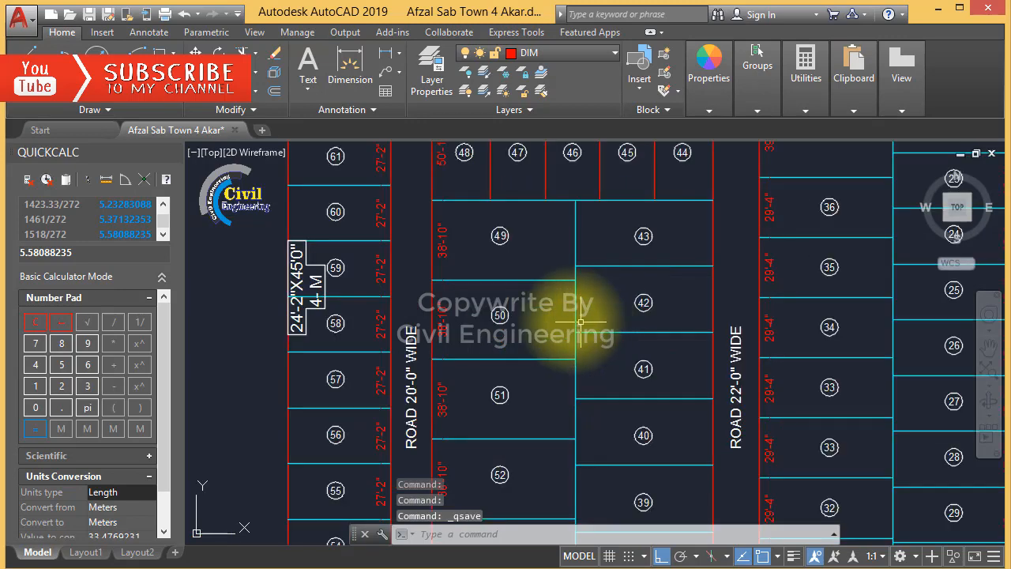
pyautogui.scroll(-5, 427, 261)
pyautogui.scroll(4, 451, 244)
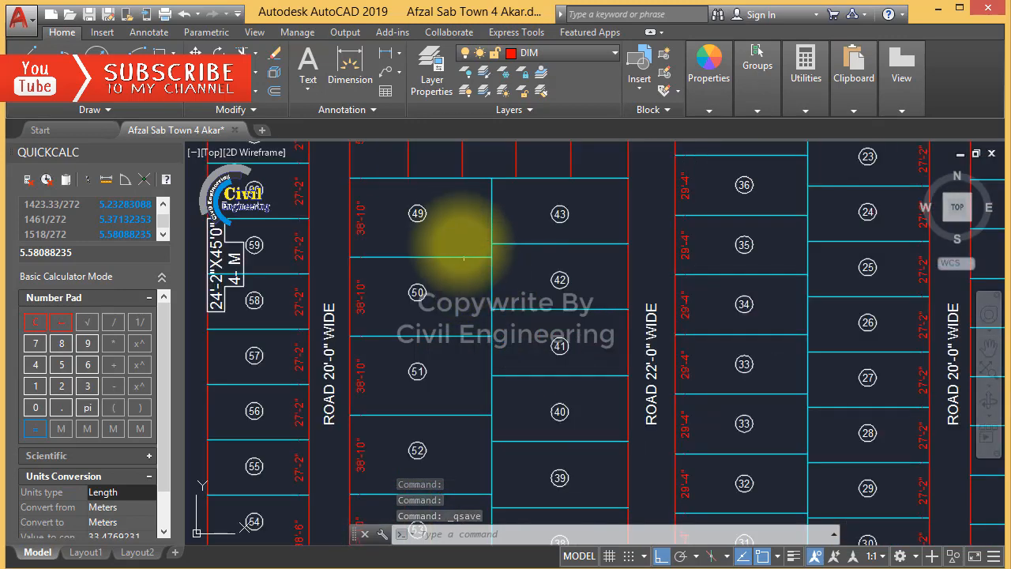
pyautogui.scroll(-4, 451, 229)
pyautogui.scroll(-4, 461, 252)
pyautogui.scroll(4, 440, 237)
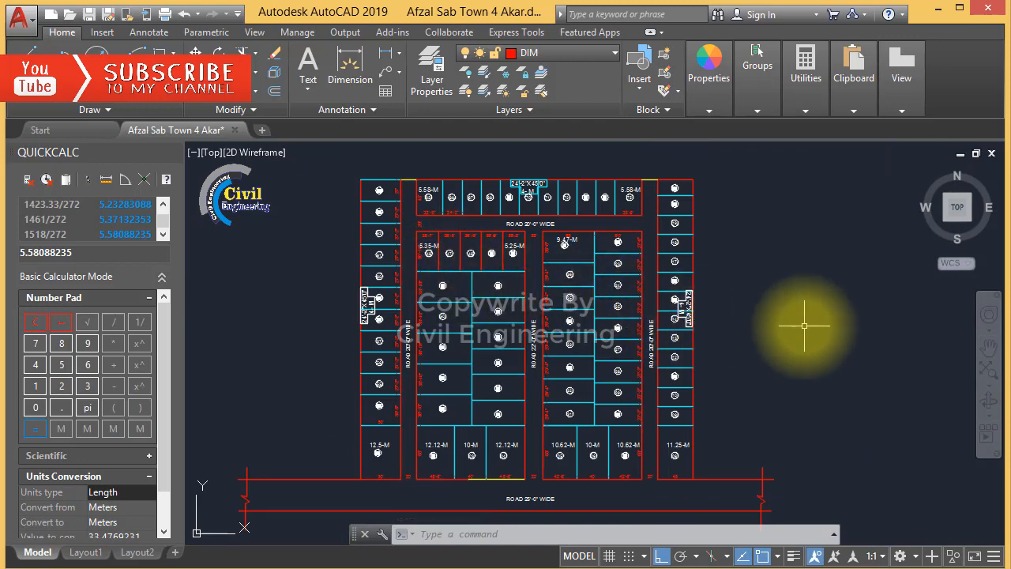
# Move the four red dividing lines between plots 44 and 48 onto the PLOT layer
pyautogui.scroll(3, 463, 237)
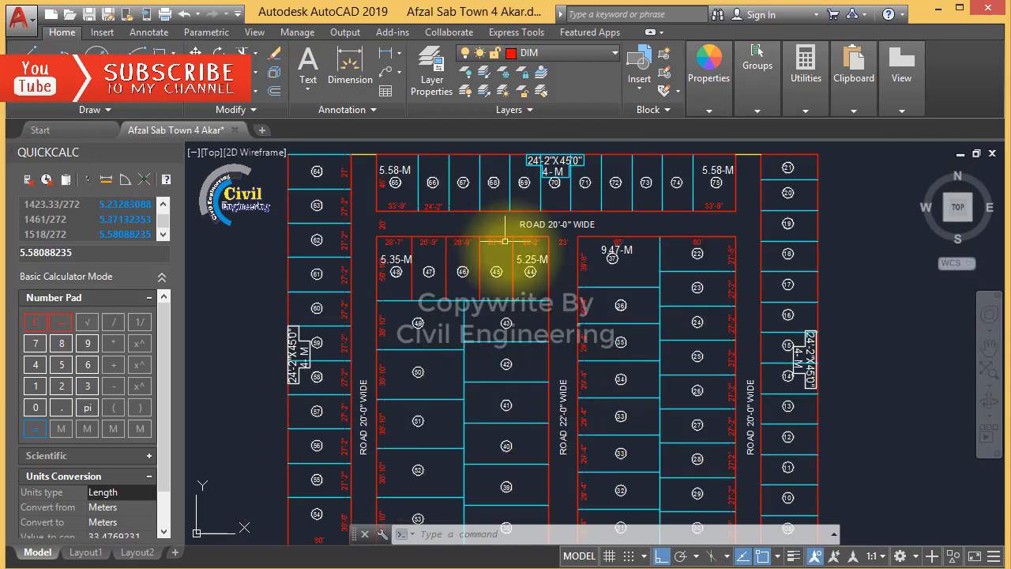
pyautogui.click(523, 286)
pyautogui.click(387, 283)
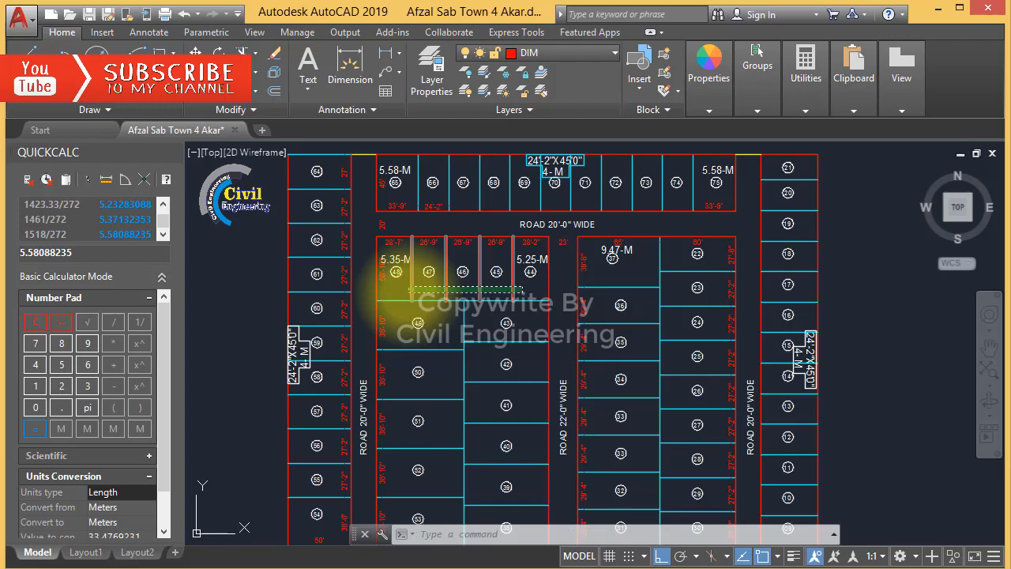
pyautogui.click(562, 51)
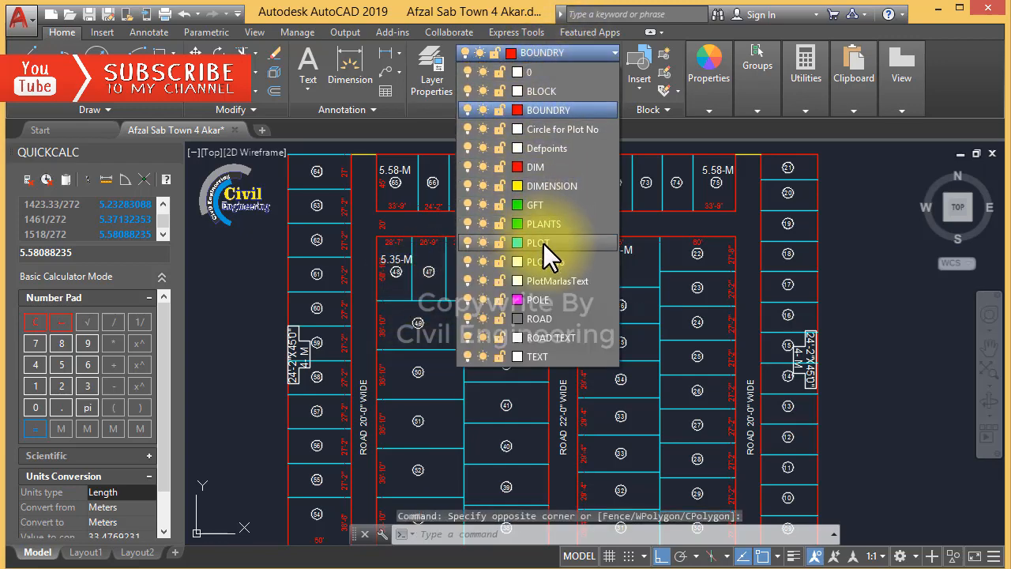
pyautogui.click(543, 242)
pyautogui.press('Escape')
pyautogui.press('Escape')
pyautogui.press('Escape')
pyautogui.scroll(4, 625, 221)
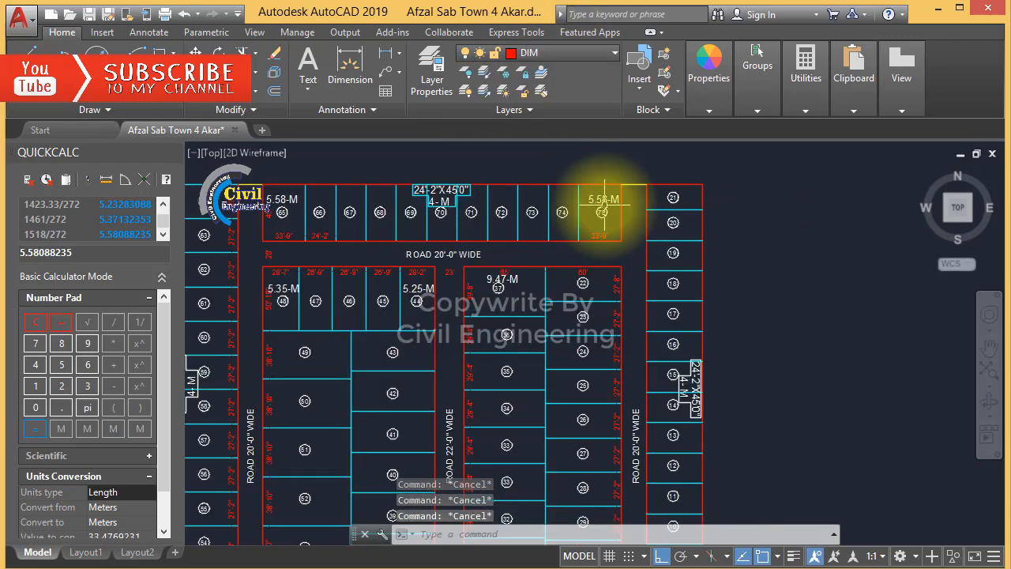
pyautogui.click(602, 211)
pyautogui.click(596, 217)
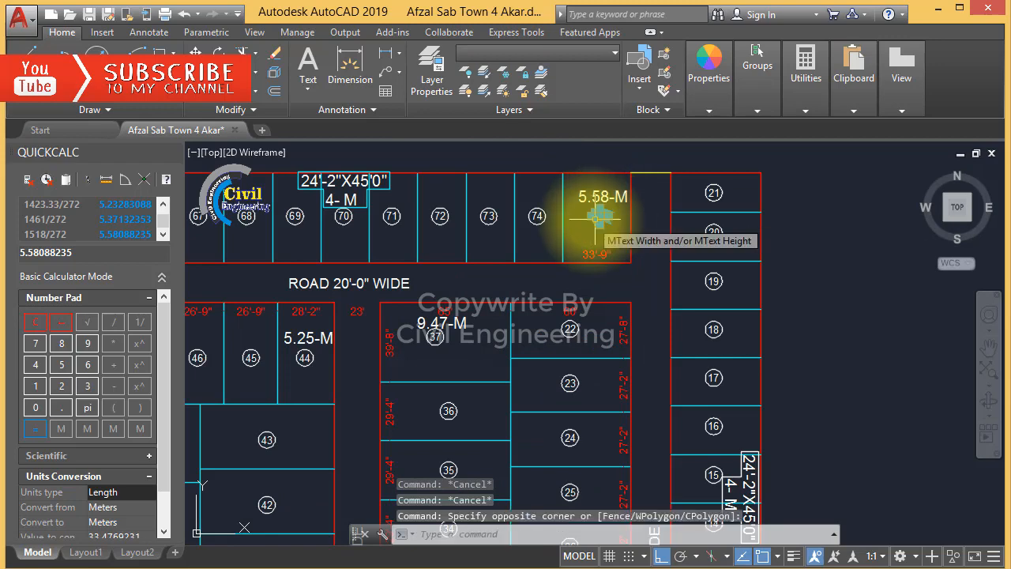
pyautogui.press('Escape')
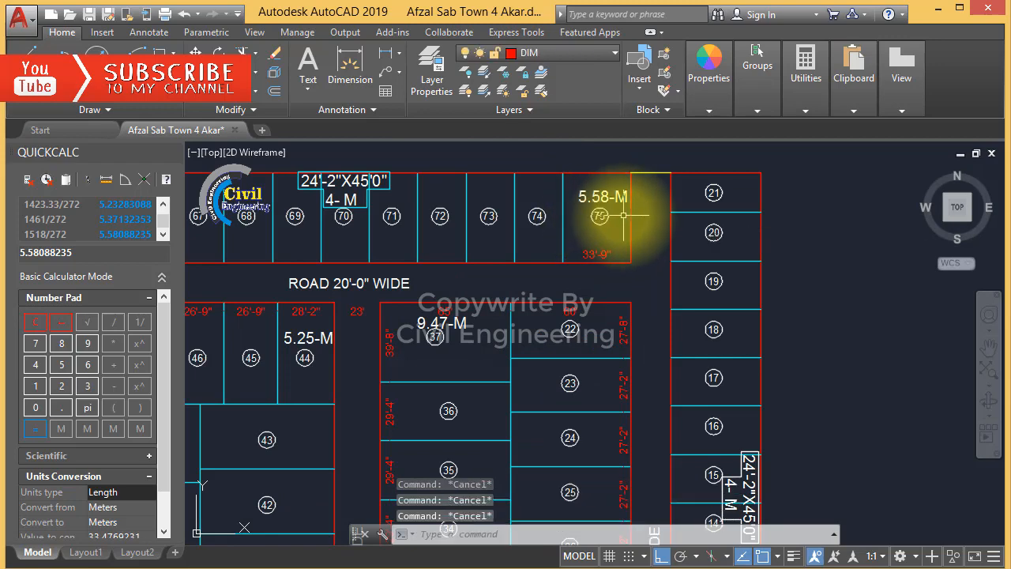
# Save the drawing with the corrected plot divider layers
pyautogui.scroll(-4, 632, 219)
pyautogui.scroll(-2, 702, 220)
pyautogui.scroll(2, 703, 227)
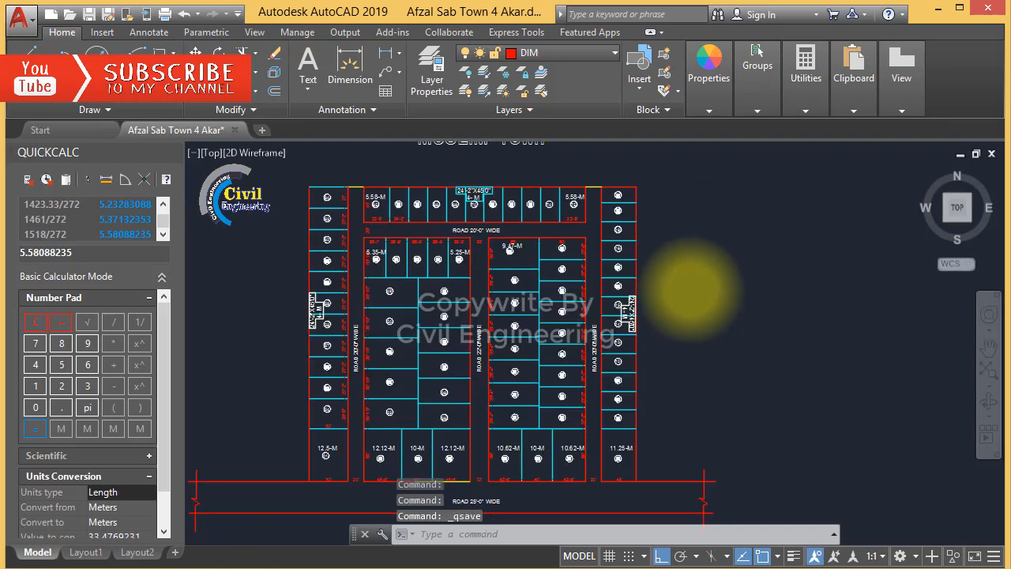
pyautogui.hotkey('ctrl', 's')
pyautogui.scroll(-3, 702, 284)
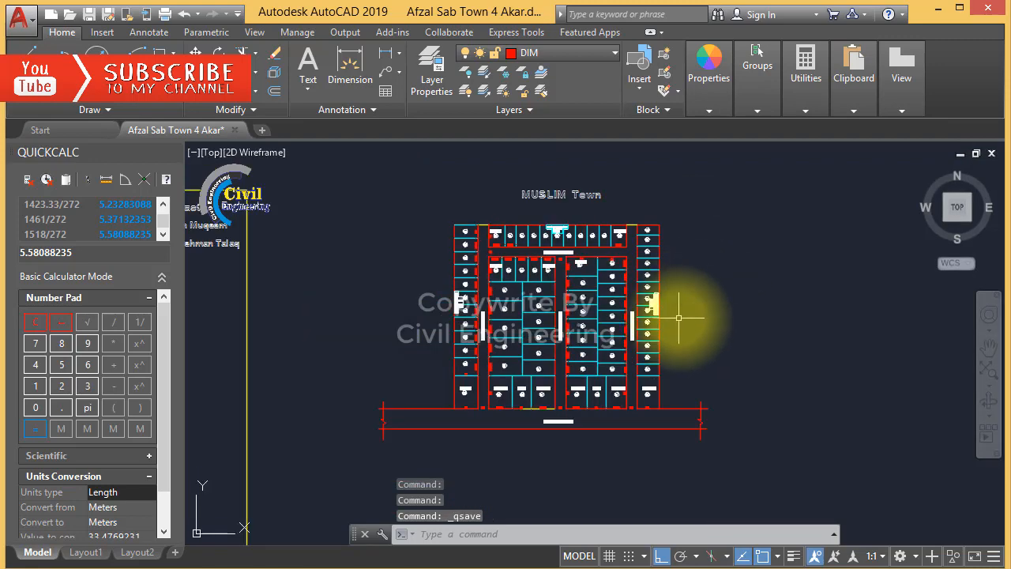